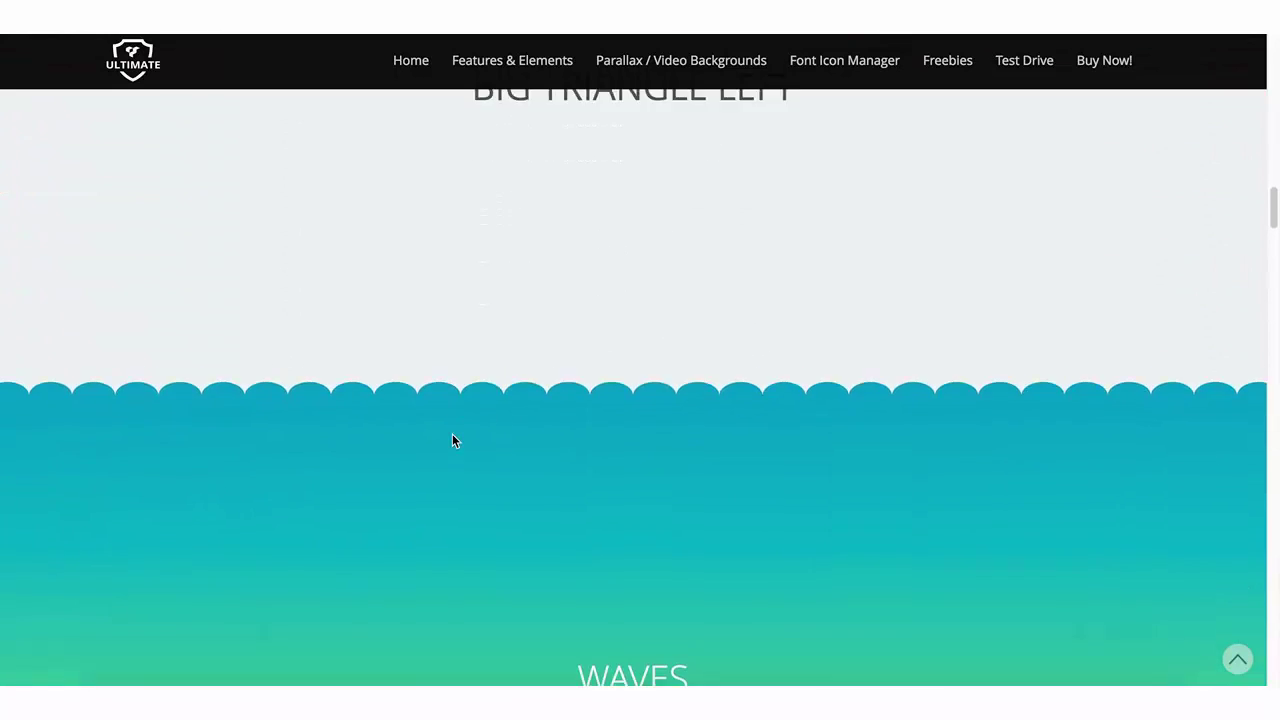
# Examine the row separator styles on the Ultimate demo page, from Waves and Big Triangle Right through Clouds and Round Split.
pyautogui.scroll(-1, 450, 411)
pyautogui.scroll(-5, 450, 411)
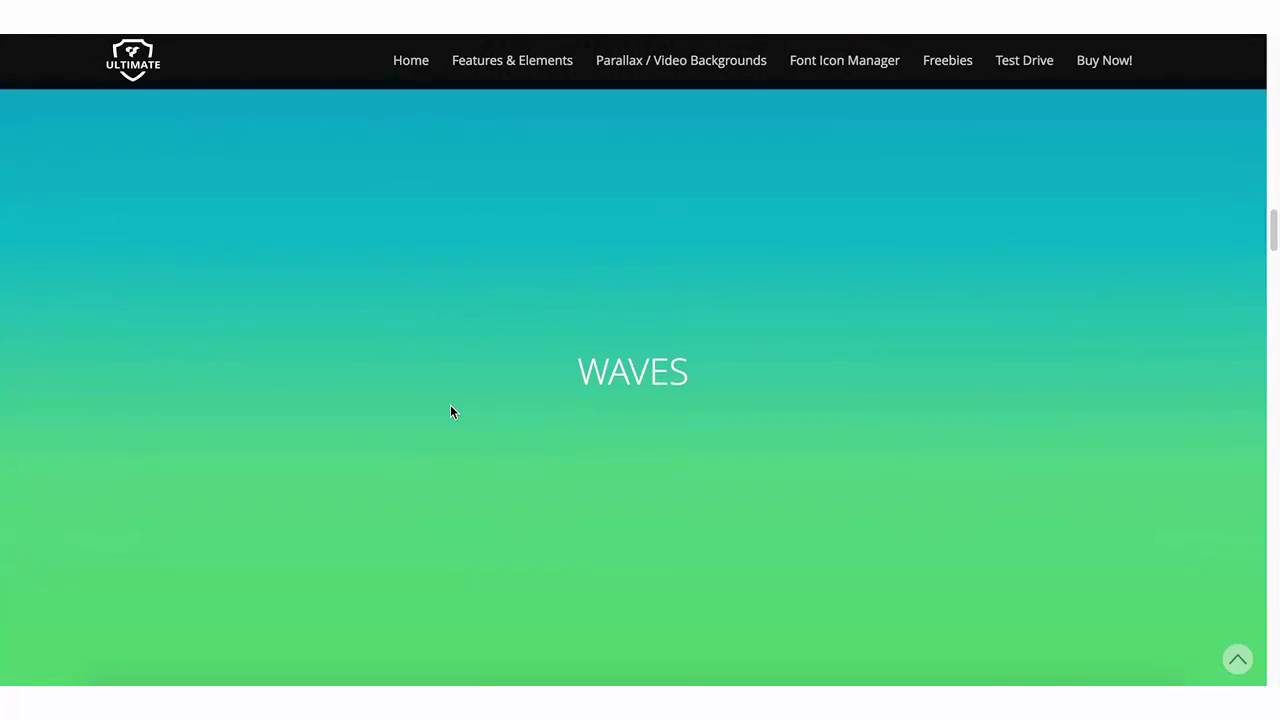
pyautogui.scroll(-1, 450, 411)
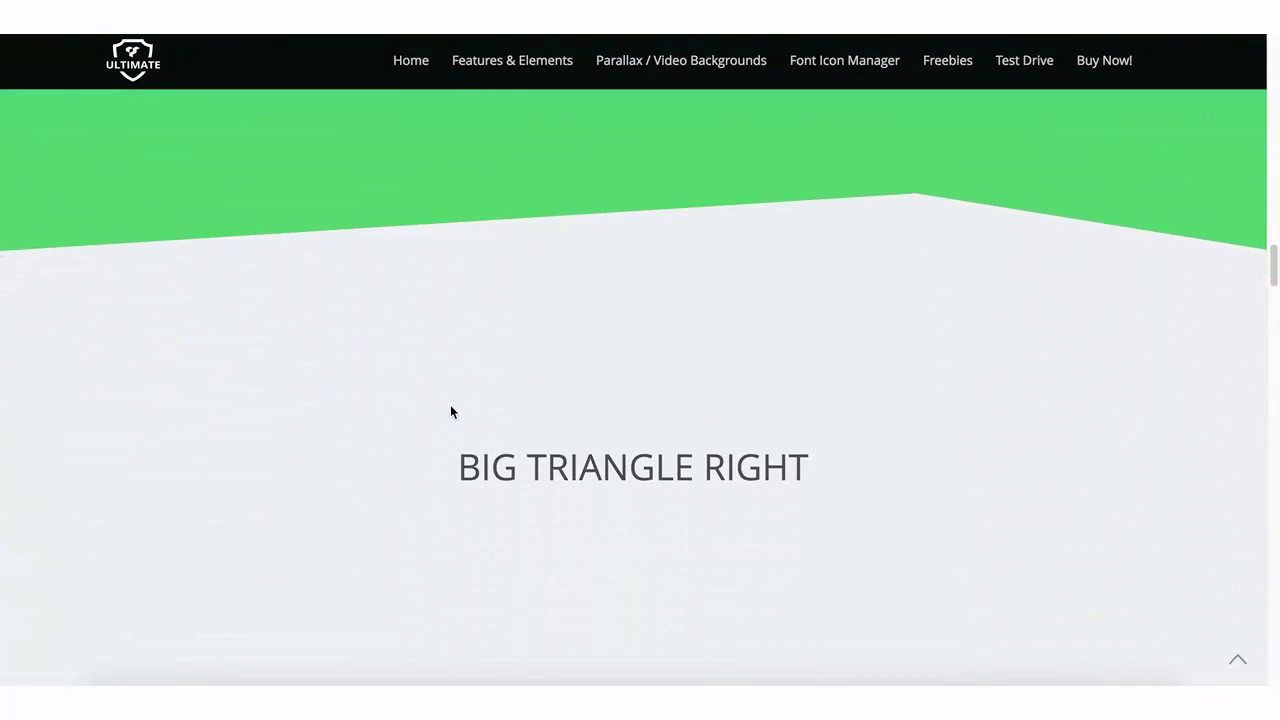
pyautogui.scroll(-3, 450, 411)
pyautogui.scroll(-3, 450, 411)
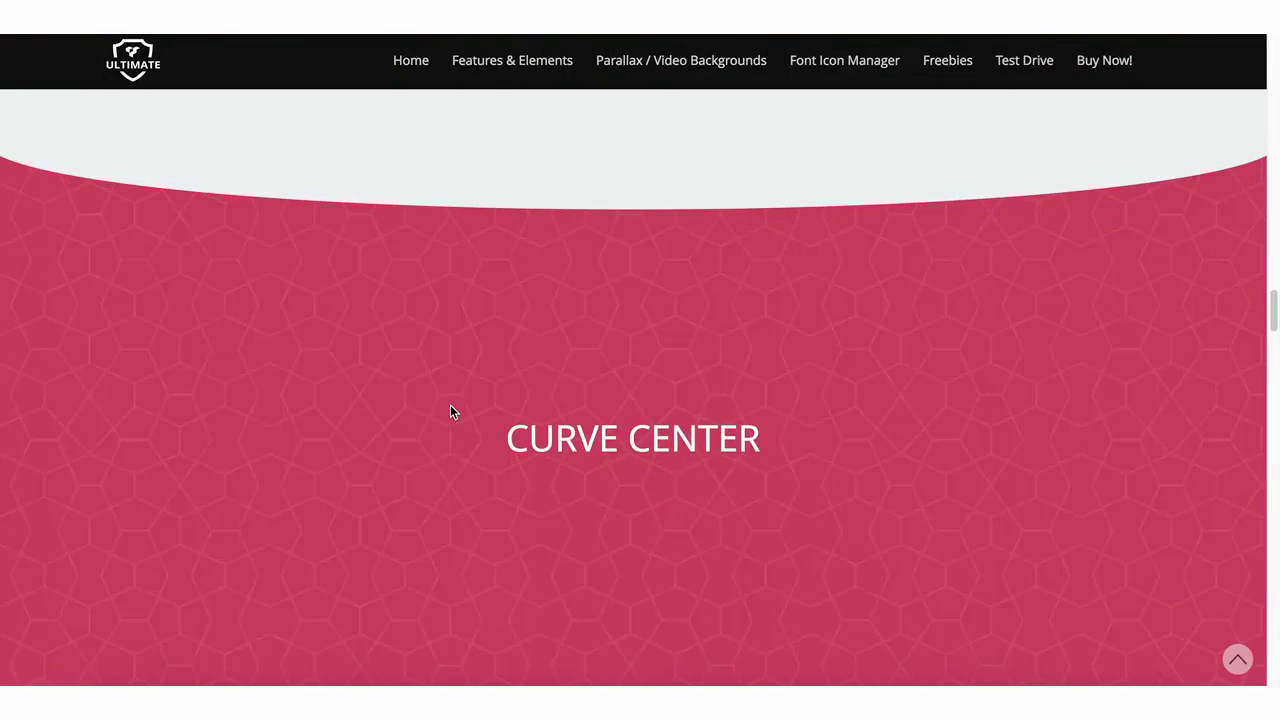
pyautogui.scroll(-5, 450, 411)
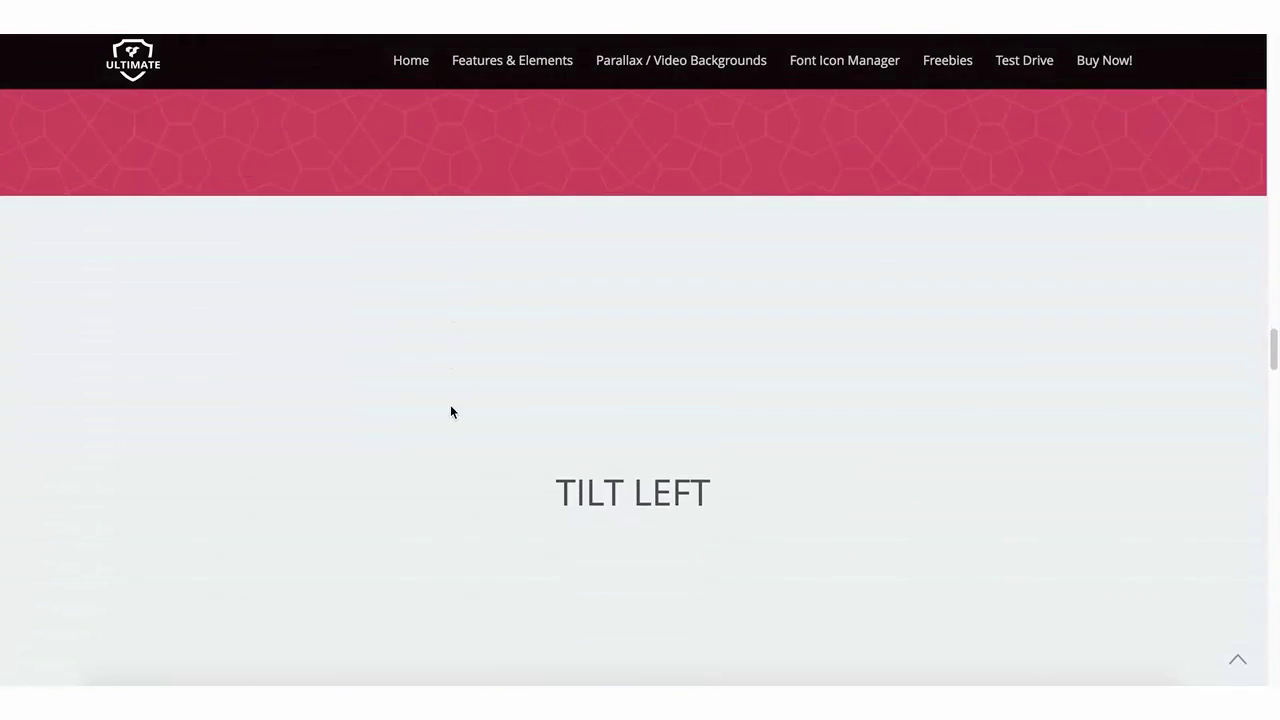
pyautogui.scroll(-3, 450, 411)
pyautogui.scroll(-6, 450, 411)
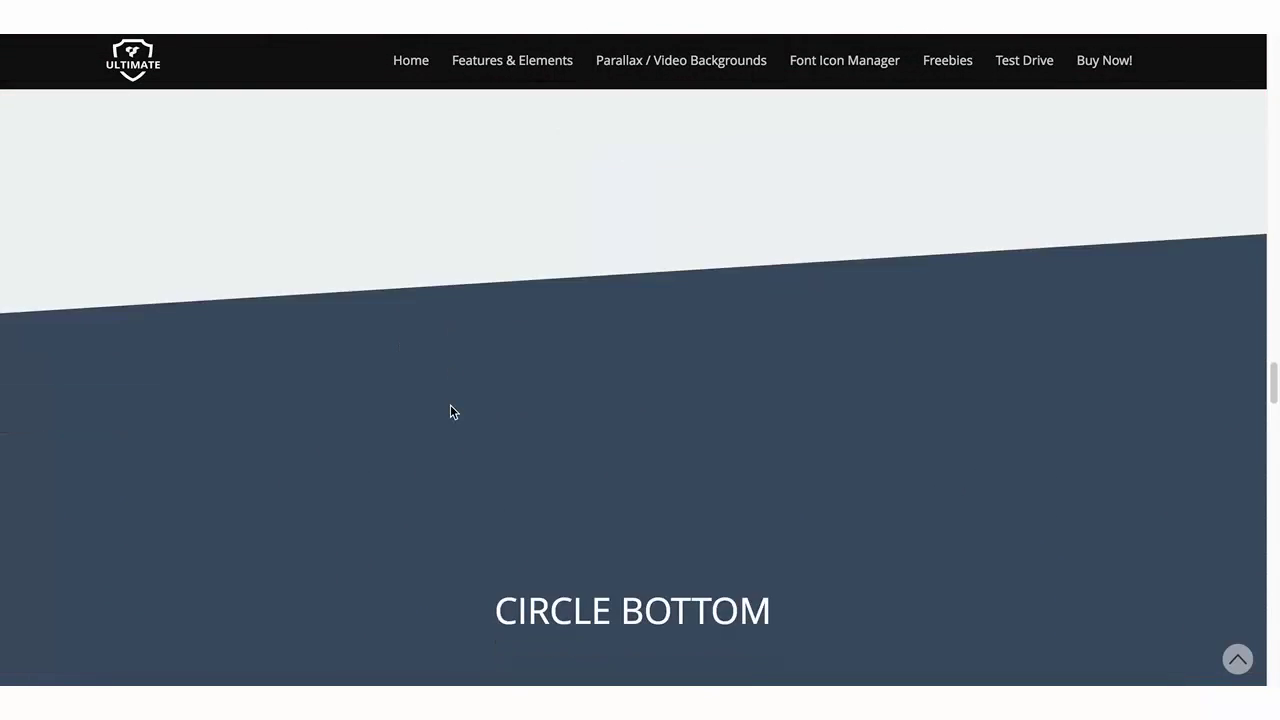
pyautogui.scroll(-5, 450, 411)
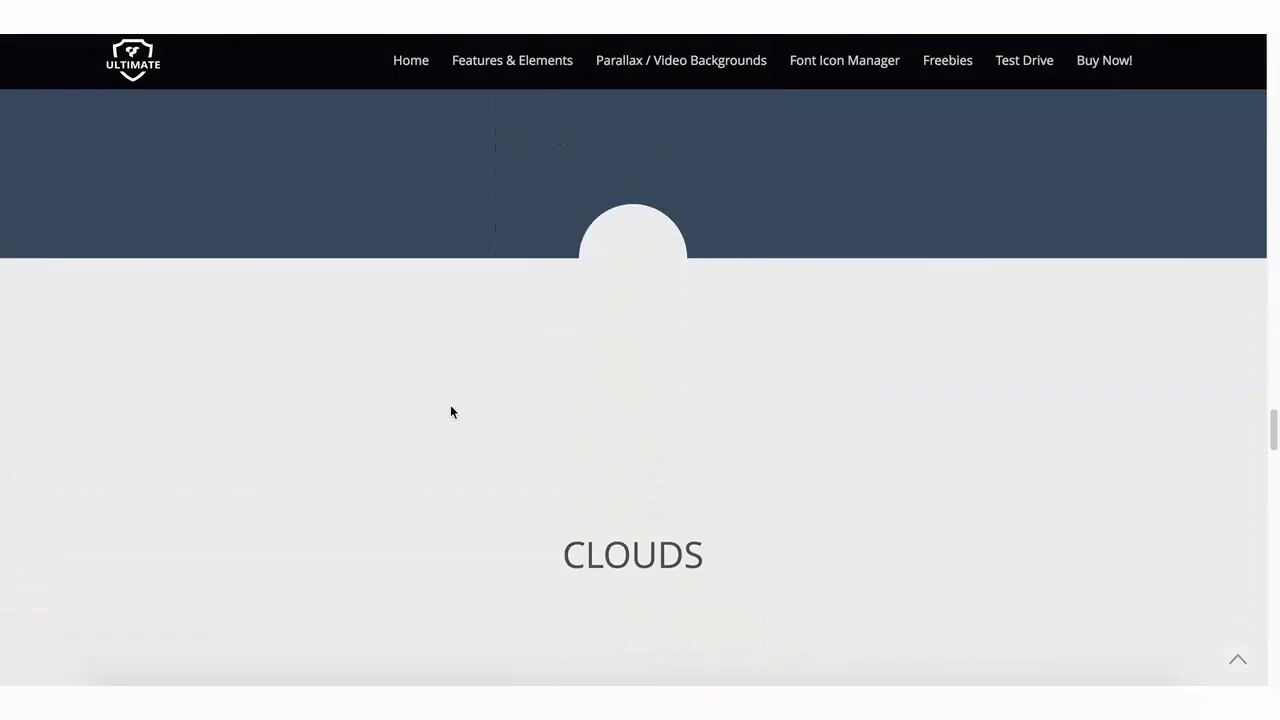
pyautogui.scroll(-6, 450, 411)
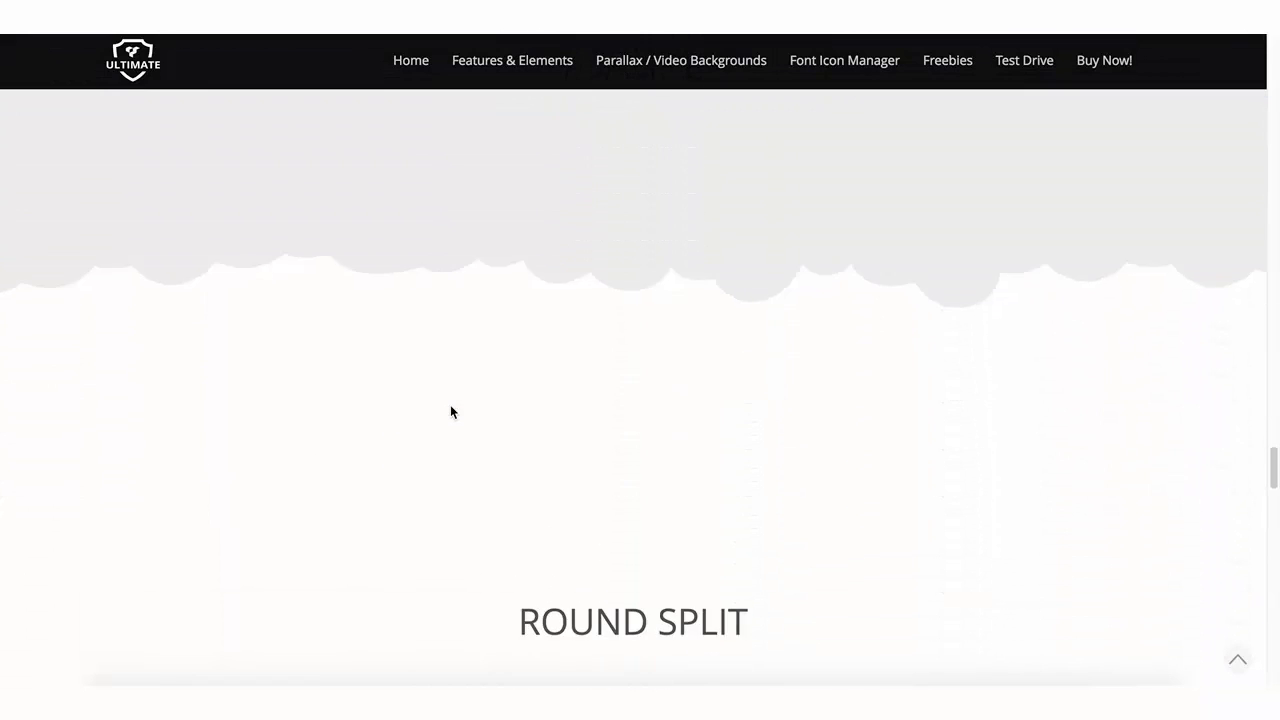
pyautogui.scroll(-6, 450, 411)
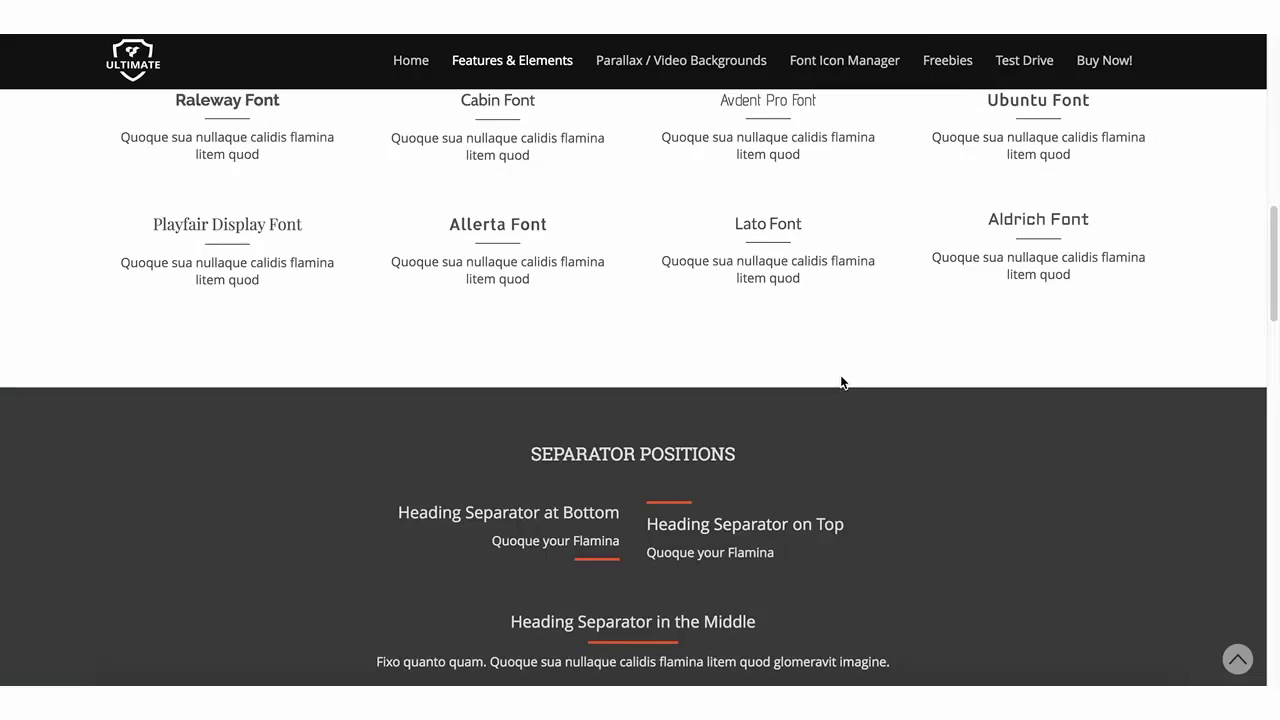
# Look through the heading examples on the demo site, covering alignments, Google fonts, separator positions and icon separators.
pyautogui.scroll(5, 841, 382)
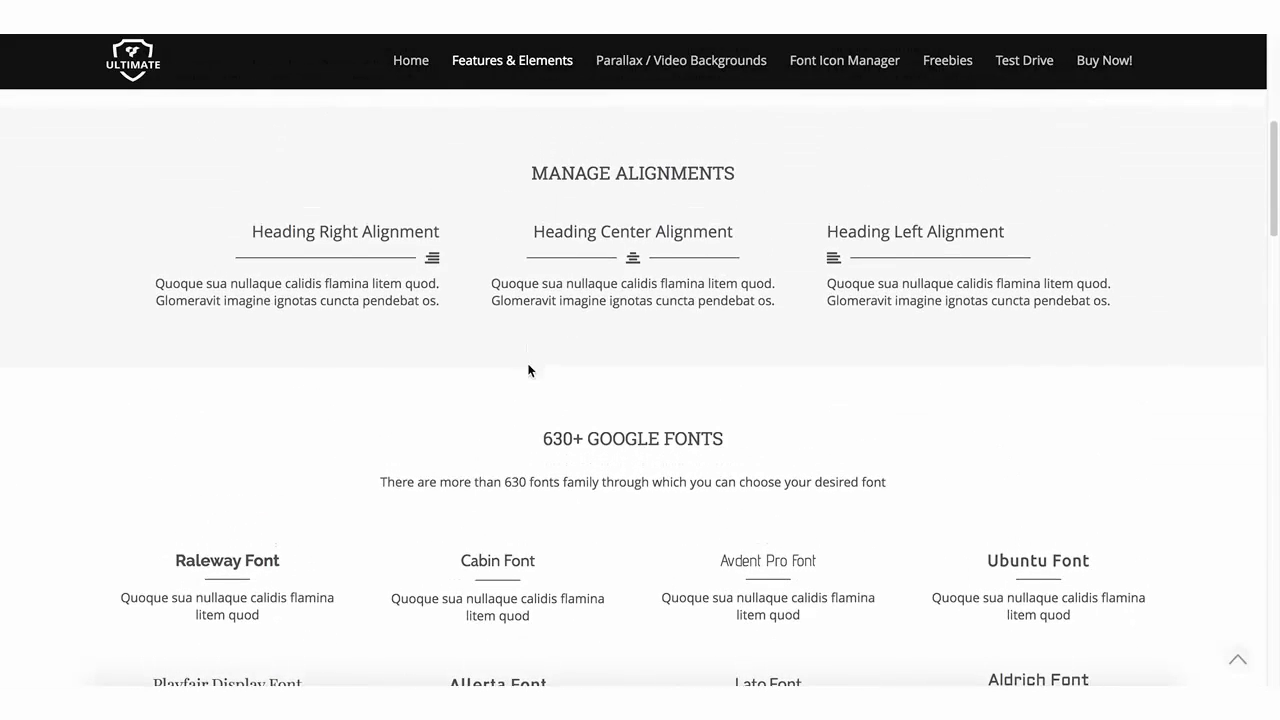
pyautogui.scroll(-5, 990, 368)
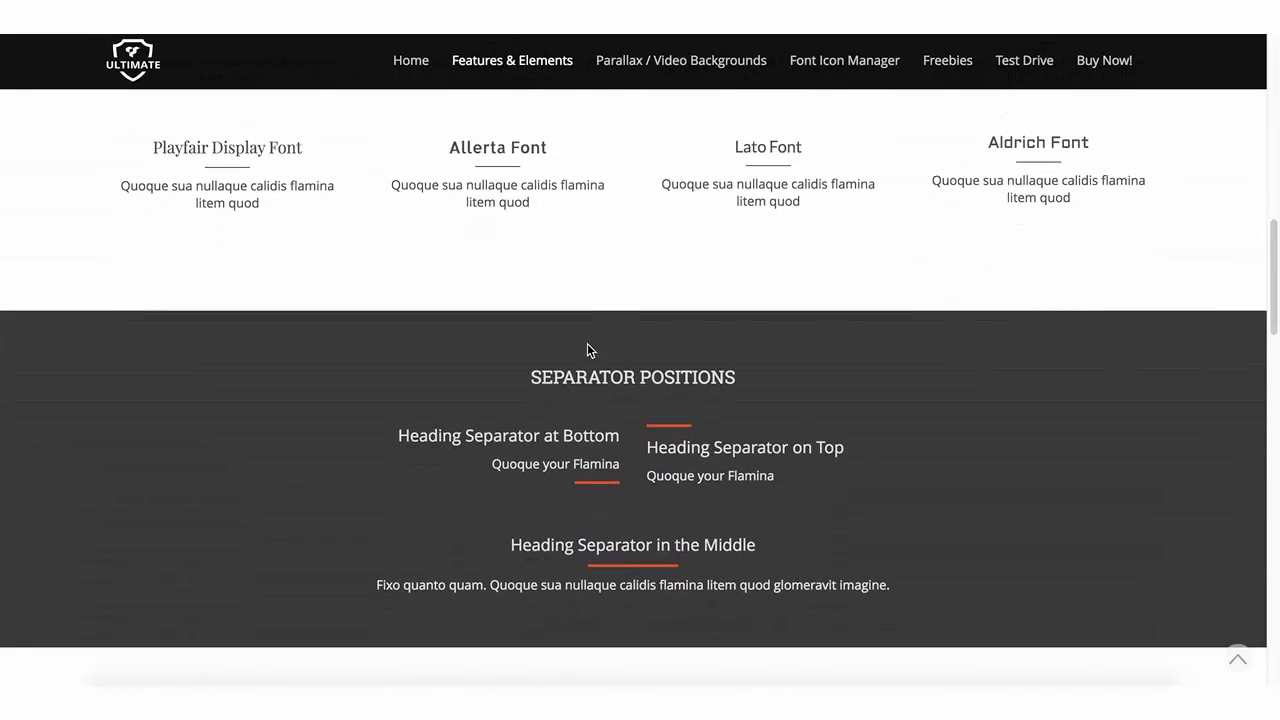
pyautogui.scroll(-4, 816, 386)
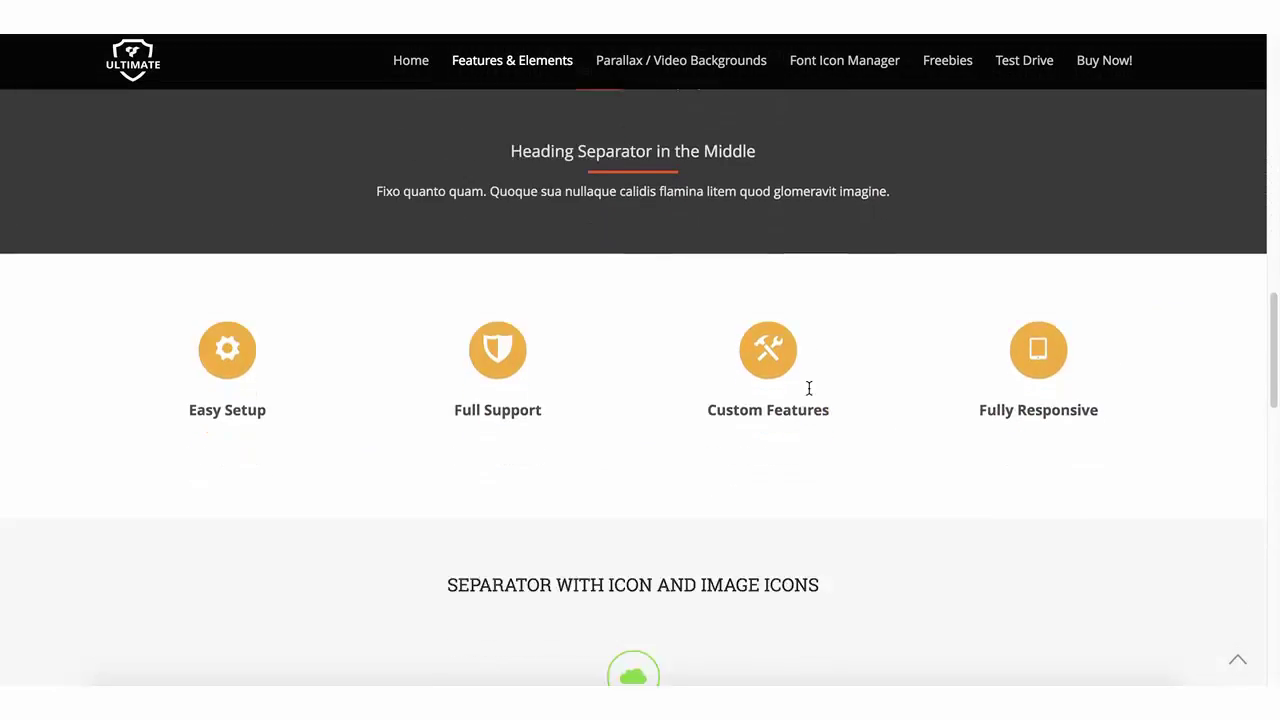
pyautogui.scroll(-2, 809, 388)
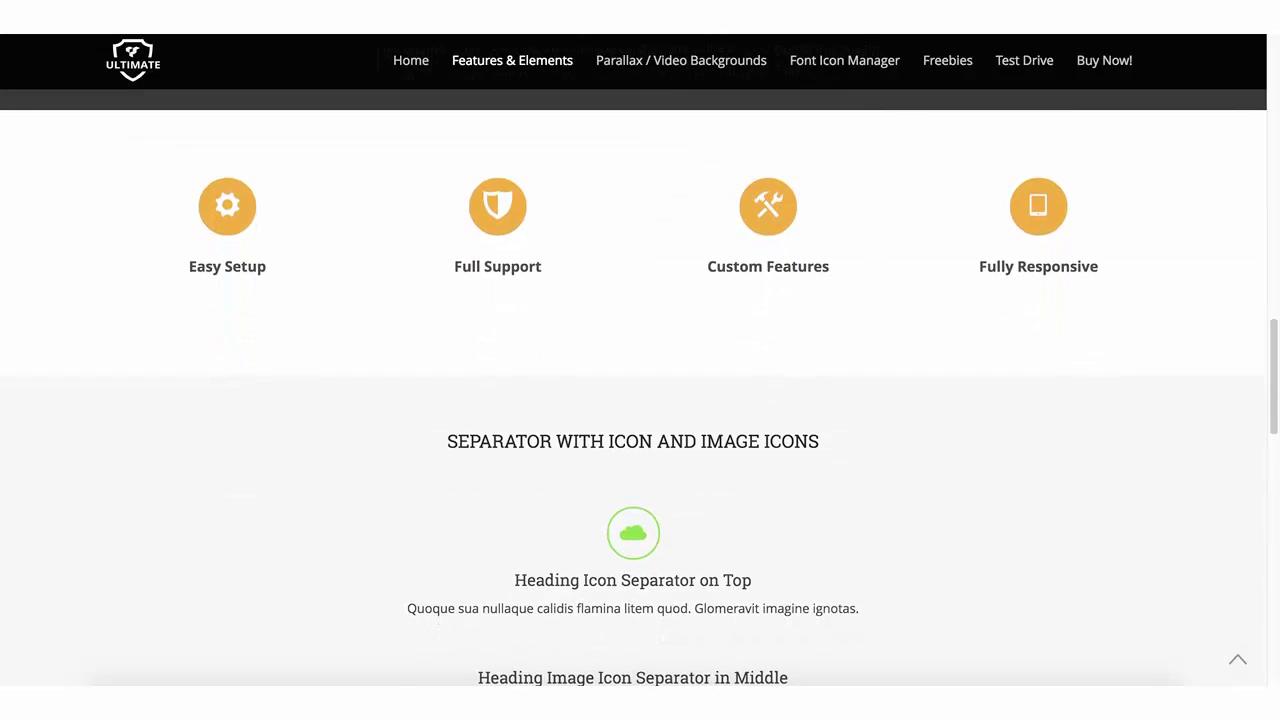
pyautogui.scroll(-10, 728, 395)
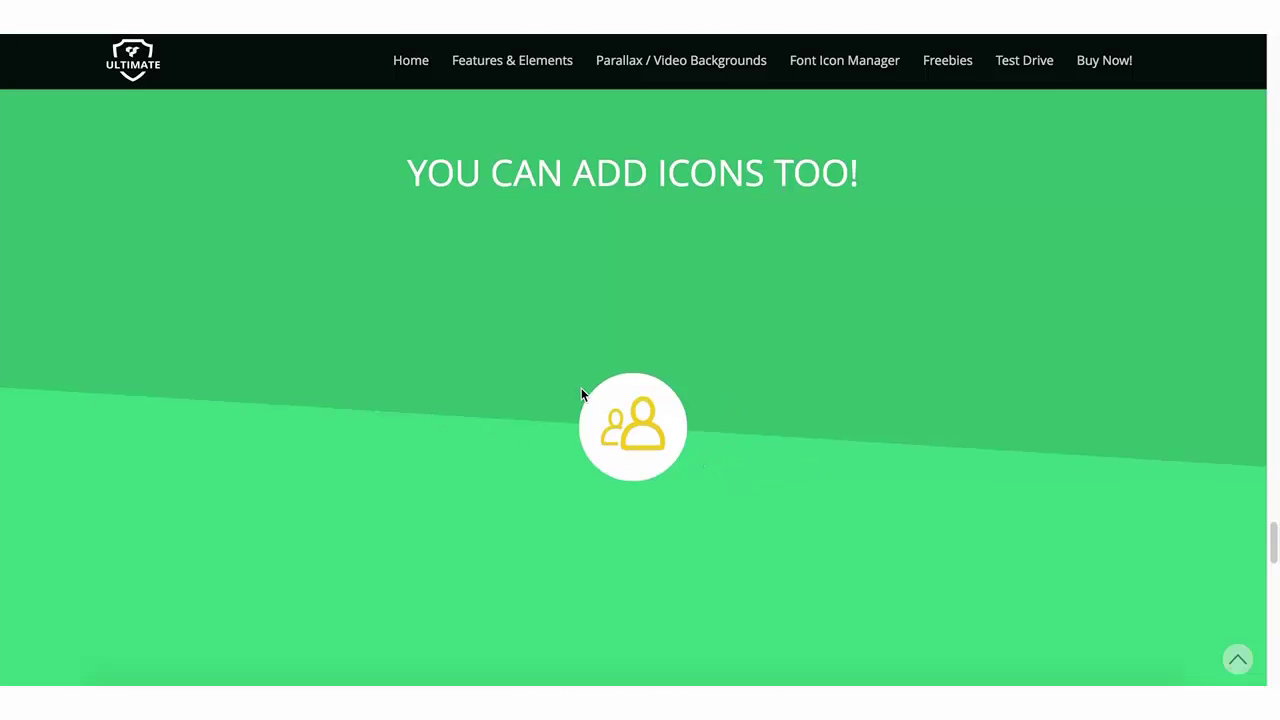
# Review the row separator demo again from the icon example back through Round Split to Clouds.
pyautogui.scroll(4, 583, 394)
pyautogui.scroll(5, 589, 400)
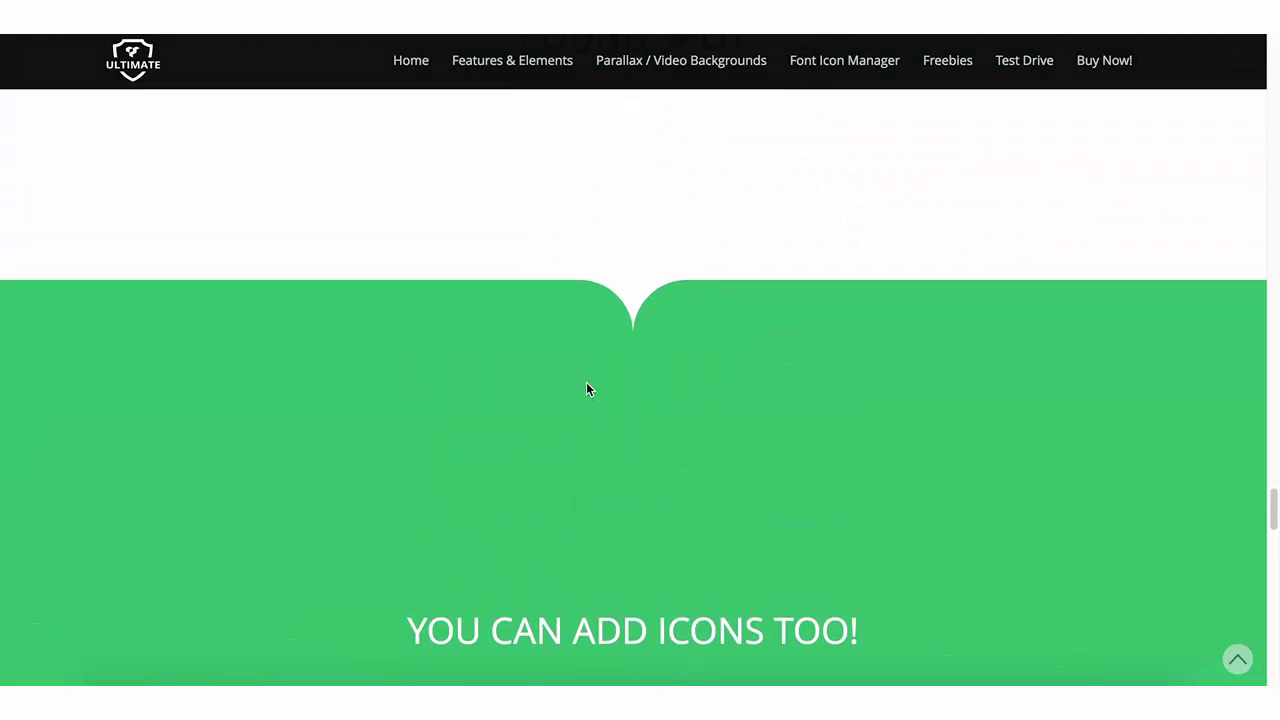
pyautogui.scroll(6, 601, 386)
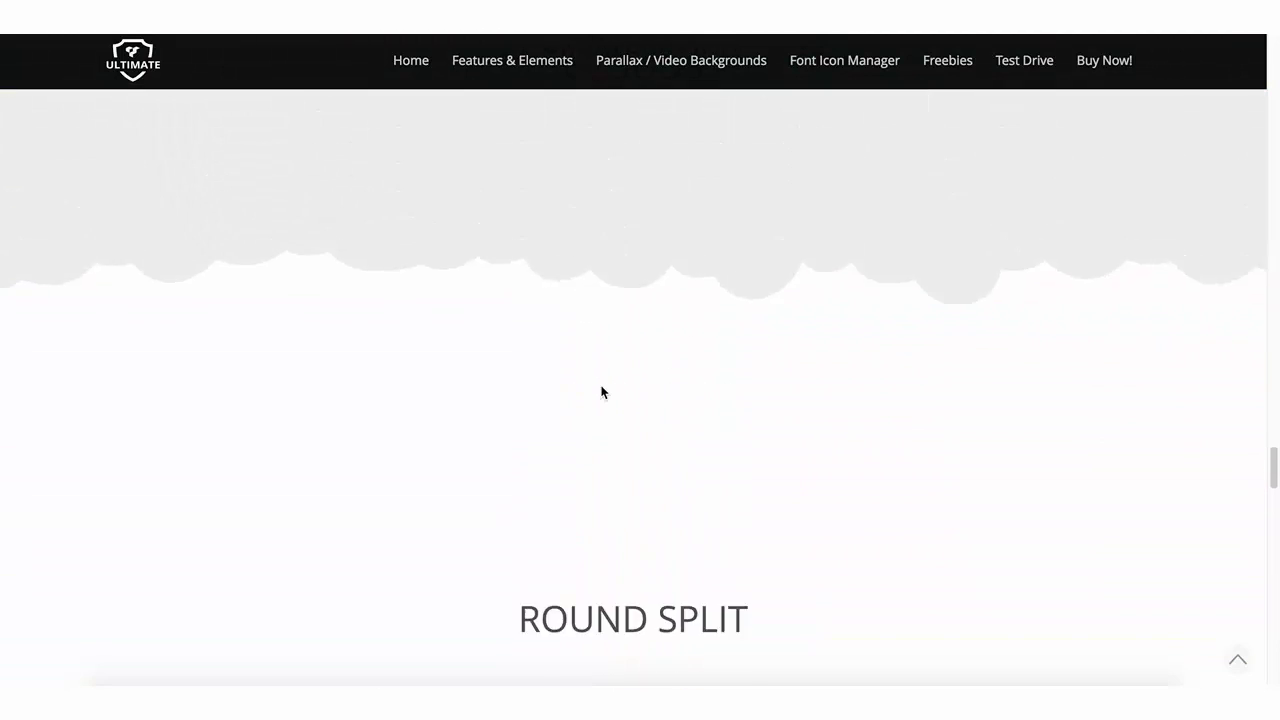
pyautogui.scroll(6, 600, 386)
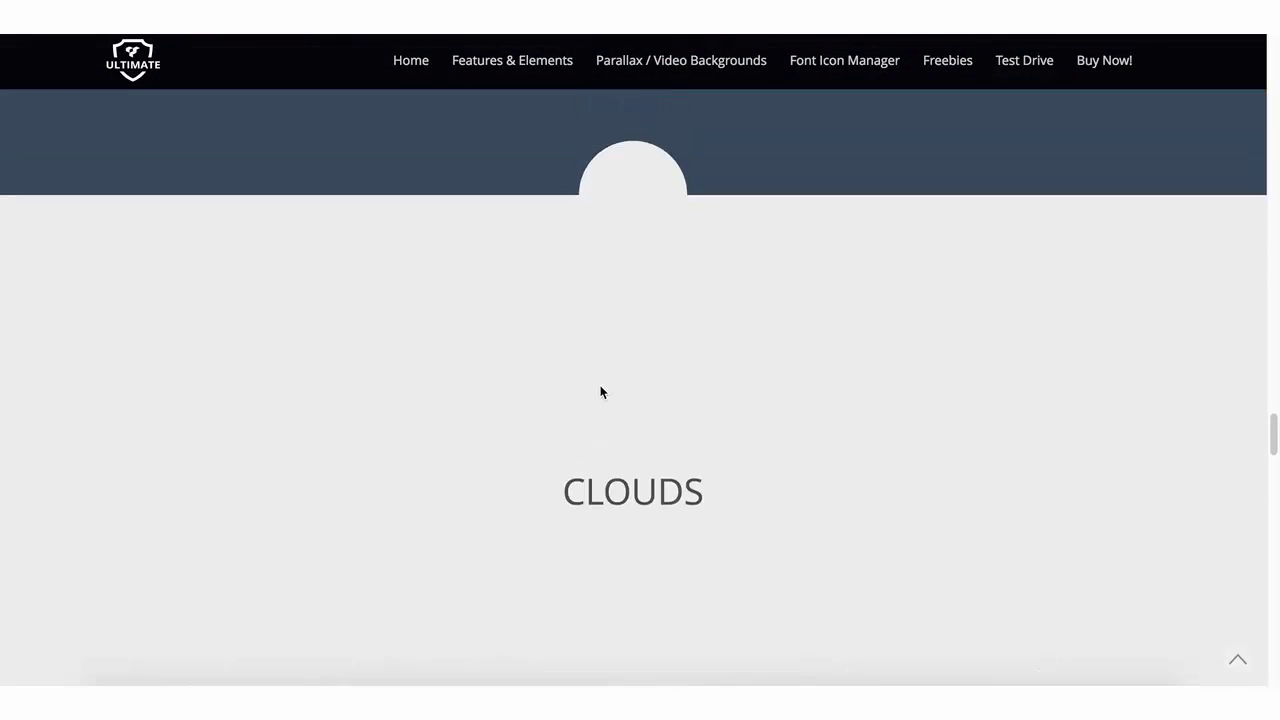
pyautogui.scroll(3, 600, 386)
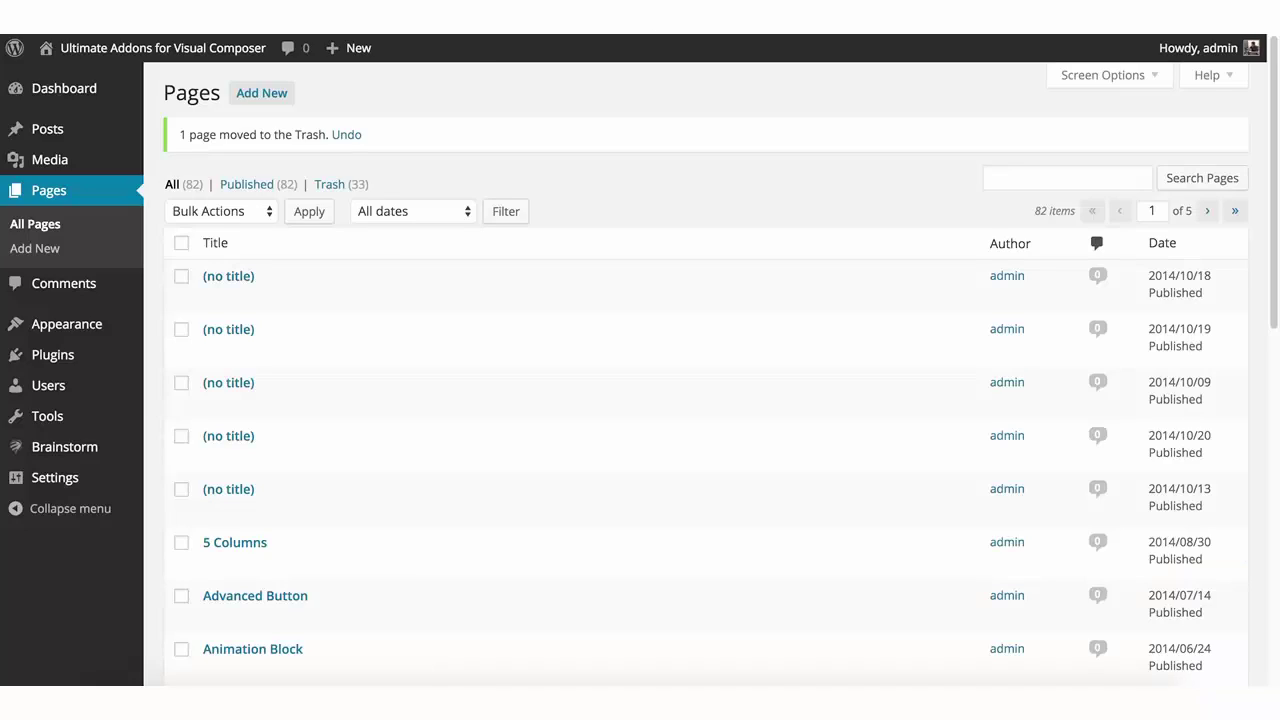
# Create a new WordPress page titled "Separator" and switch it to the Visual Composer backend editor.
pyautogui.click(50, 248)
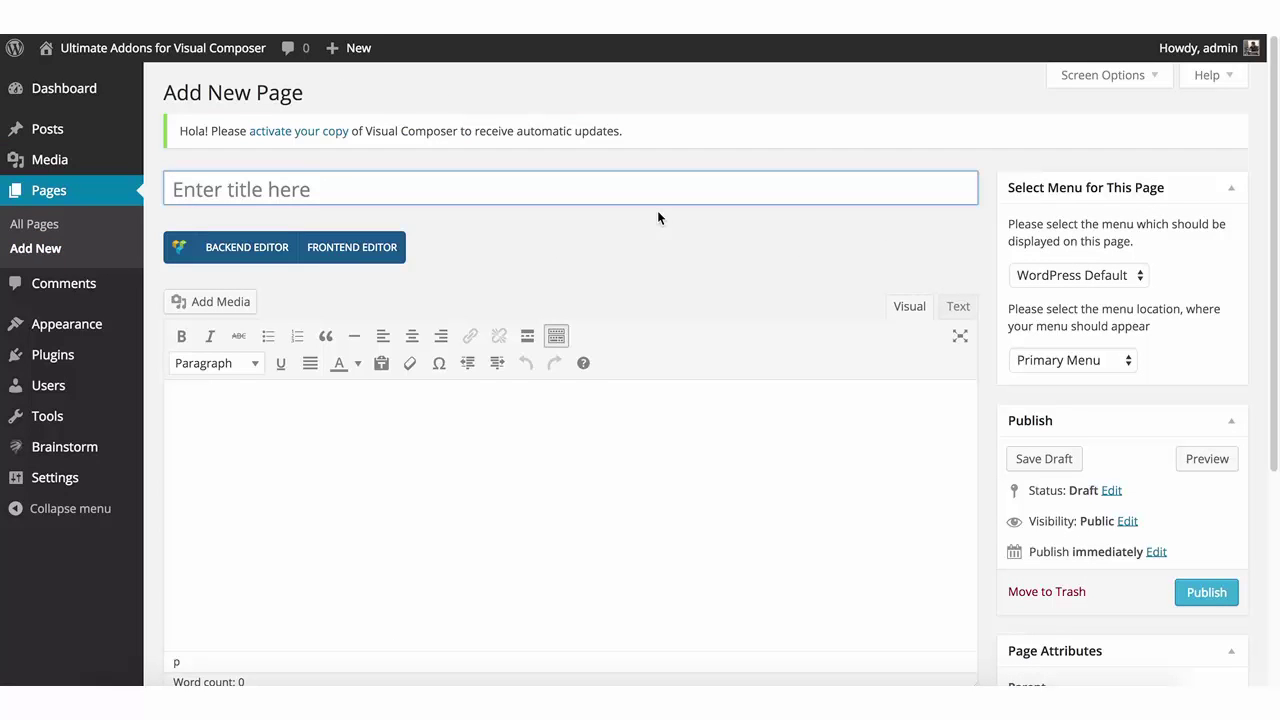
pyautogui.write('Sepa')
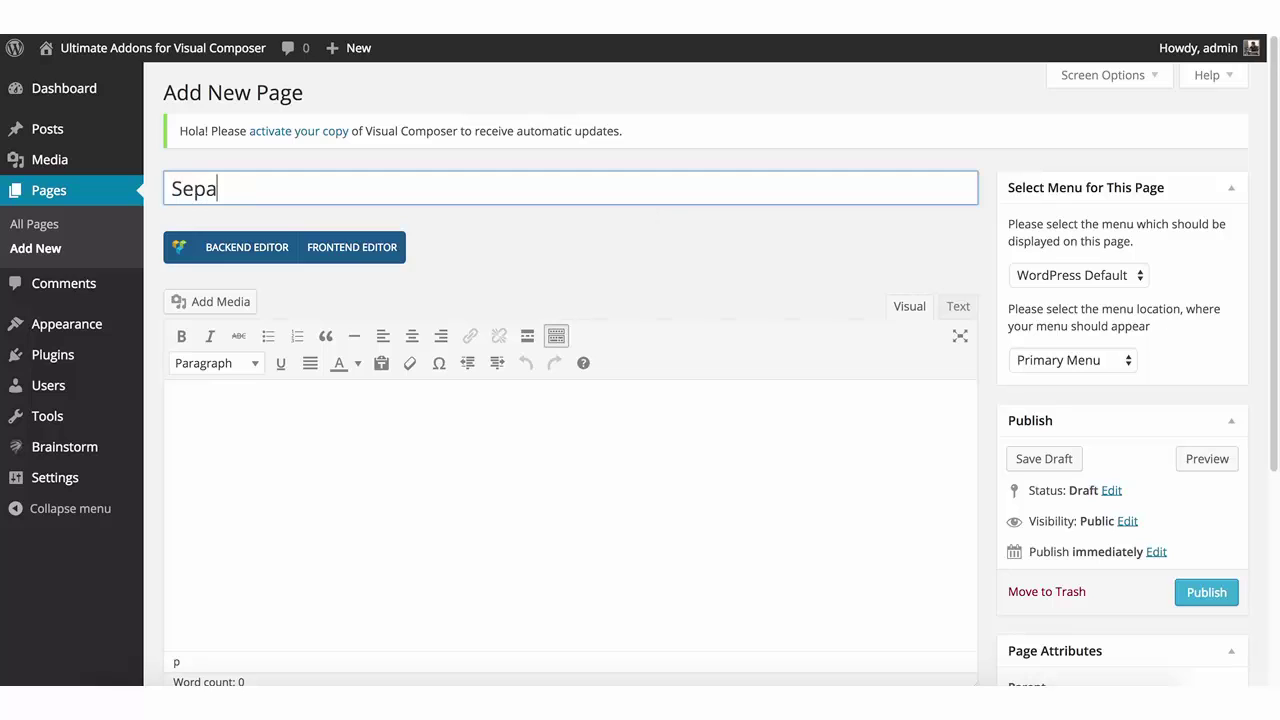
pyautogui.write('rator')
pyautogui.click(224, 259)
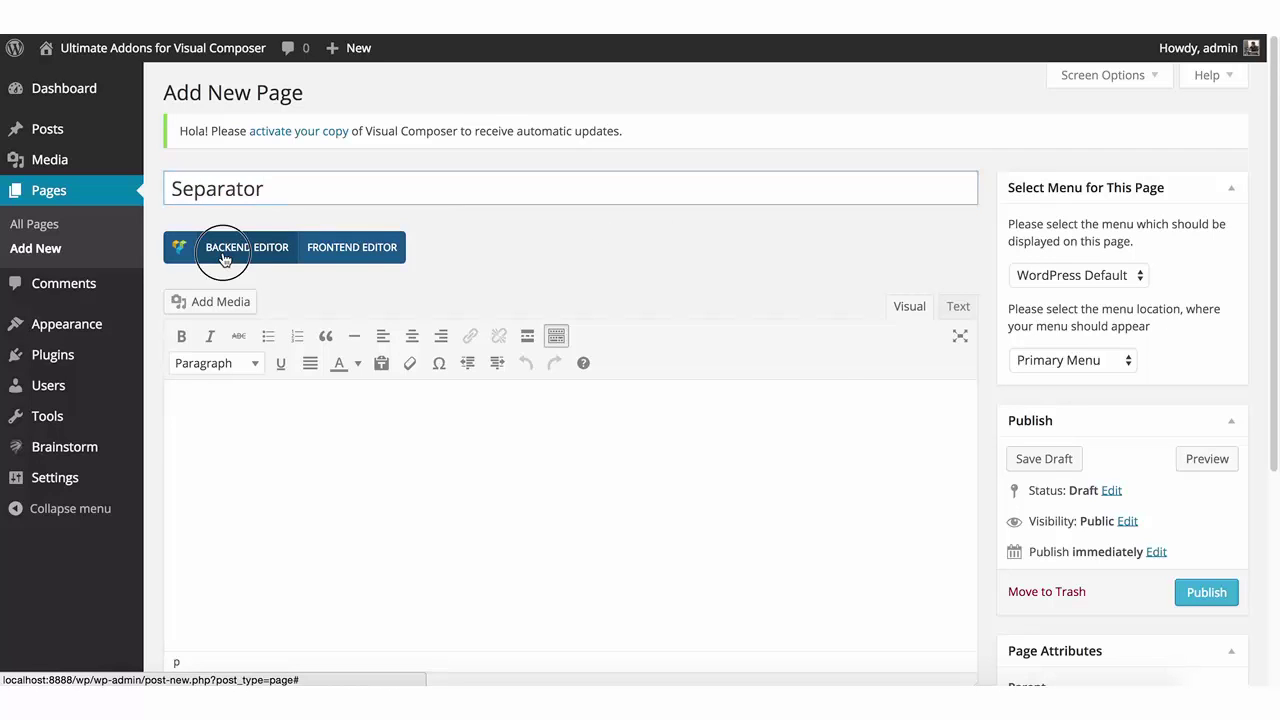
# Add a Row element to the blank Visual Composer layout.
pyautogui.scroll(-1, 540, 230)
pyautogui.scroll(-1, 537, 247)
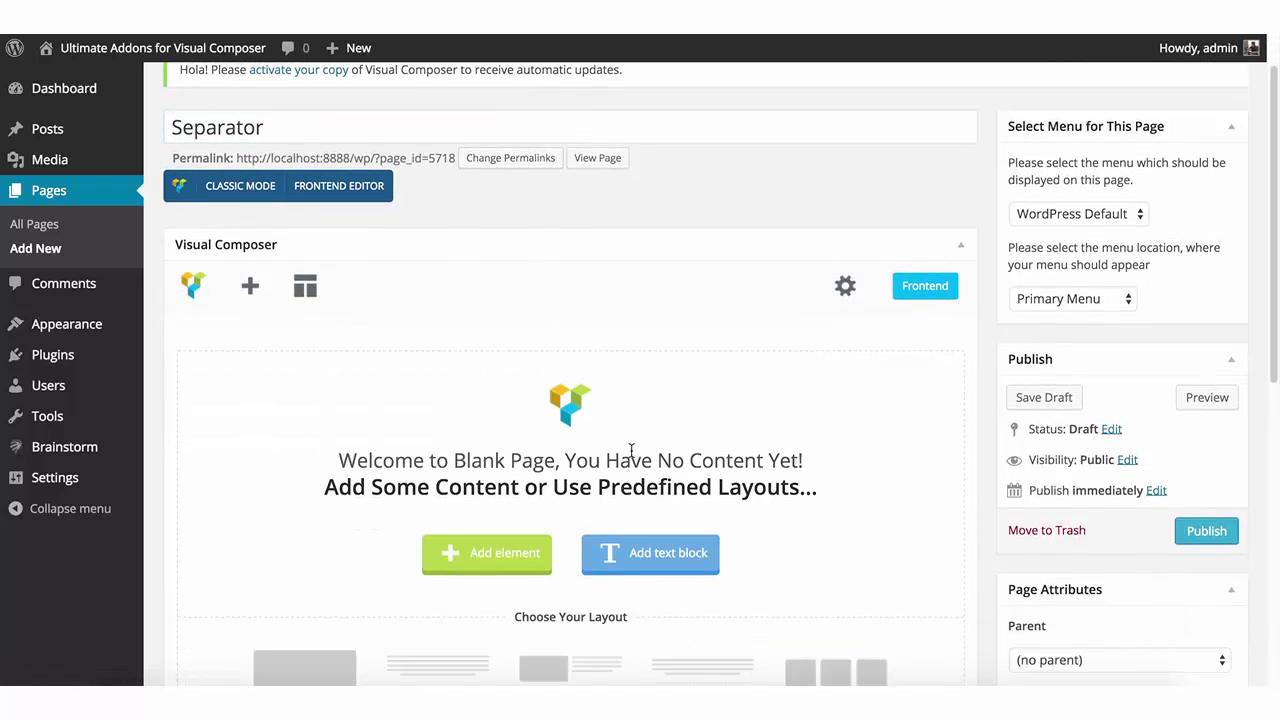
pyautogui.click(471, 575)
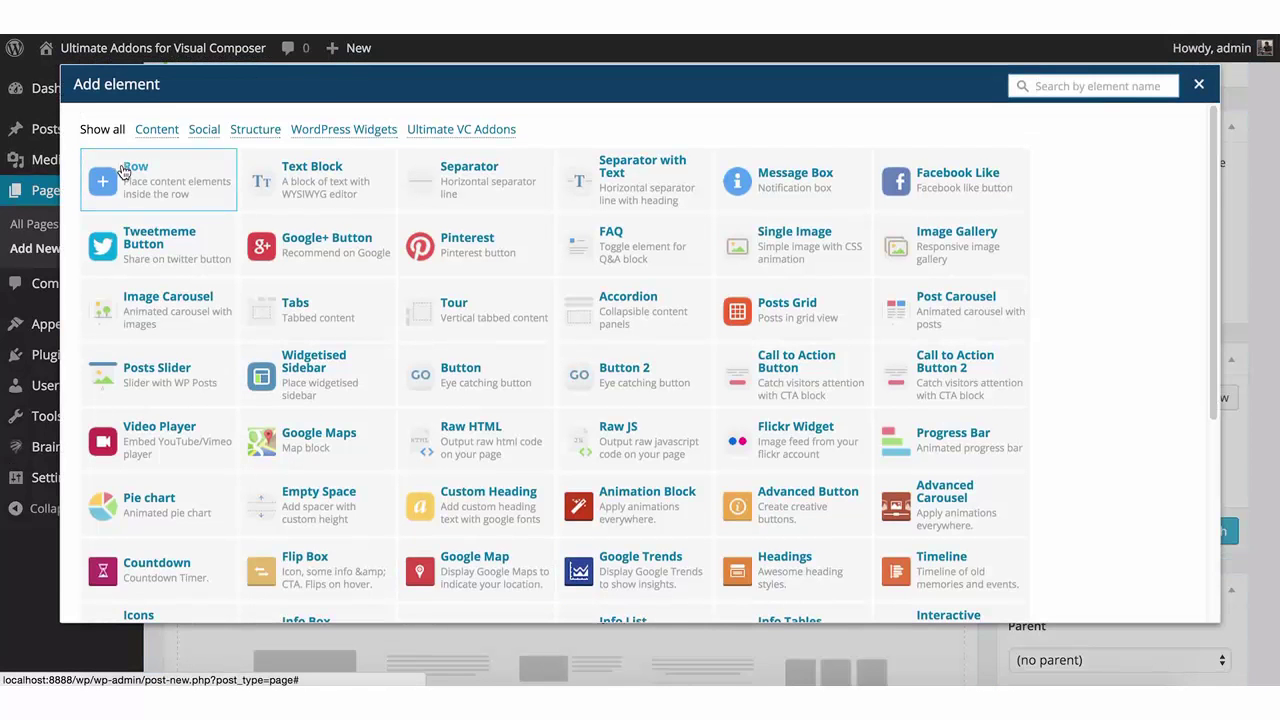
pyautogui.click(148, 194)
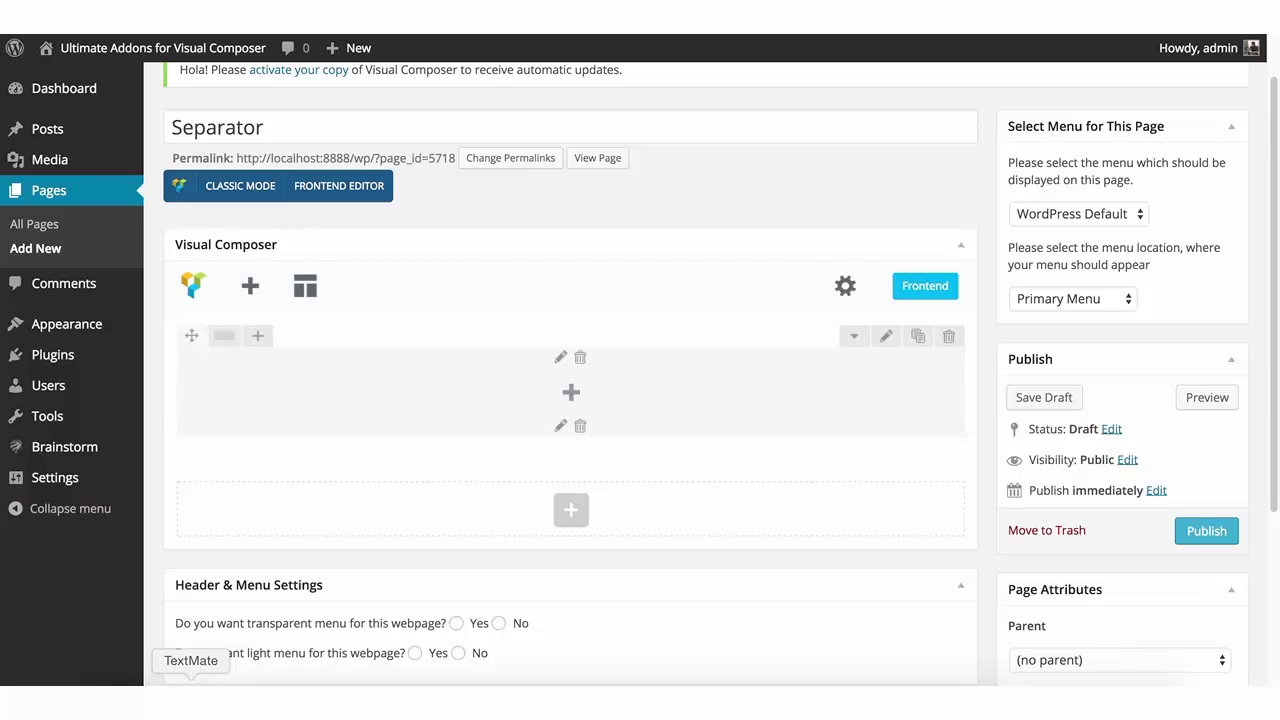
# Switch to TextMate and read through the row separator steps and the important notes on background style and margins.
pyautogui.click(190, 698)
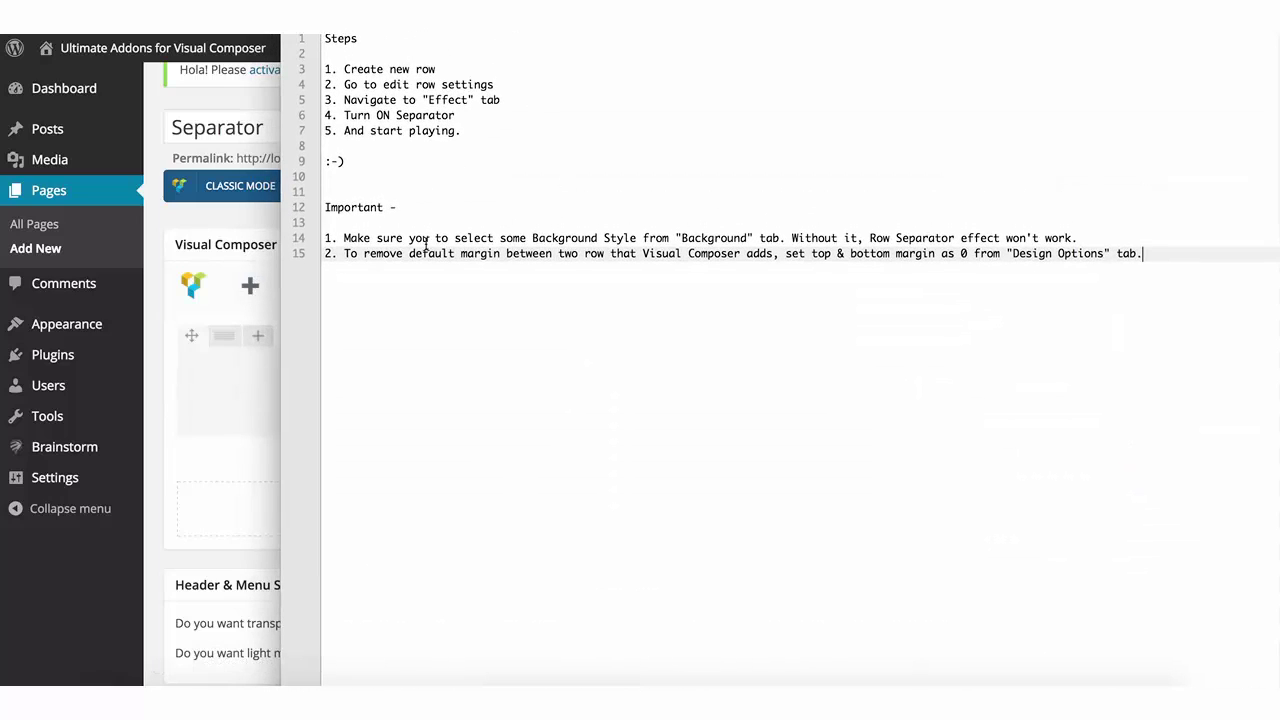
pyautogui.click(358, 238)
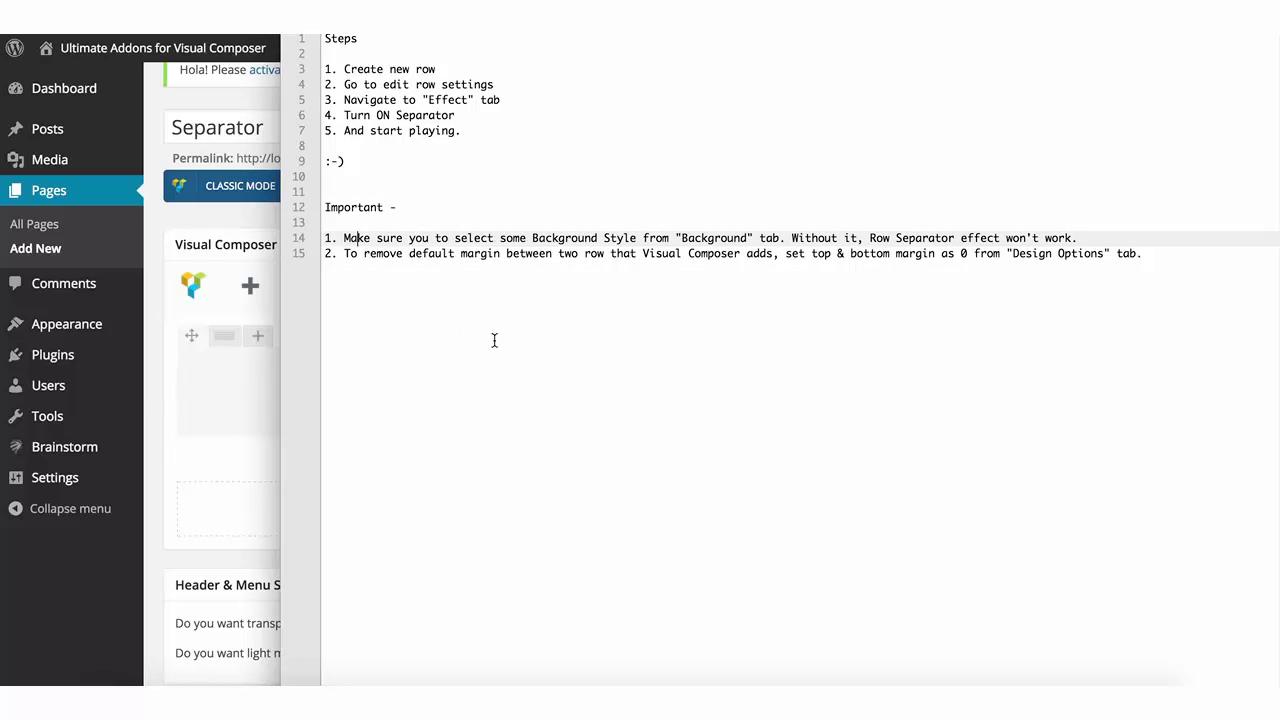
pyautogui.moveTo(466, 38); pyautogui.dragTo(467, 47)
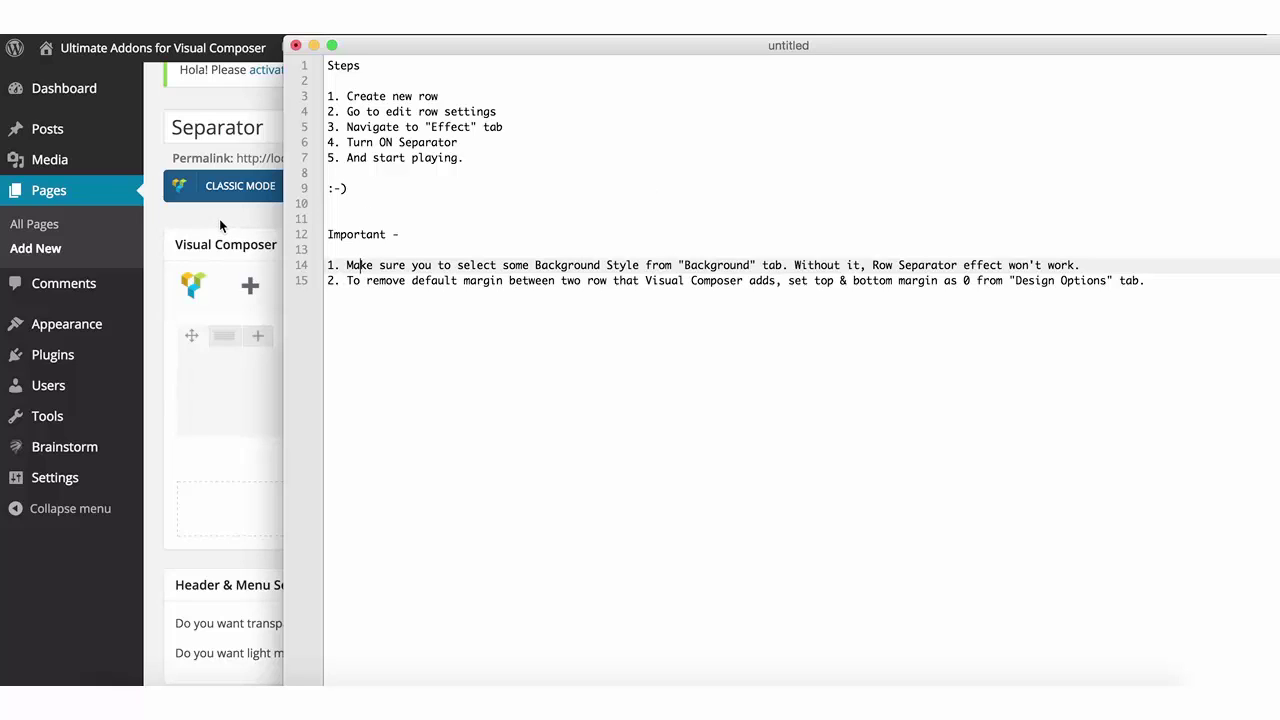
pyautogui.click(394, 97)
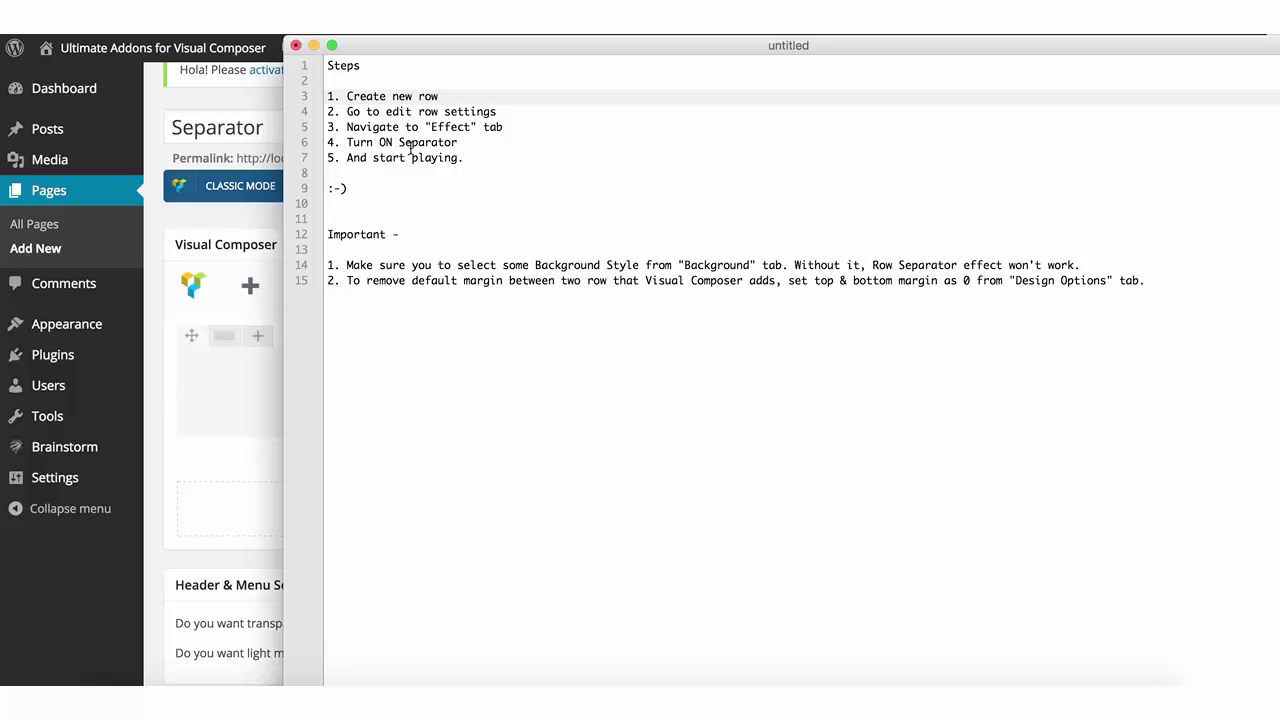
pyautogui.doubleClick(398, 111)
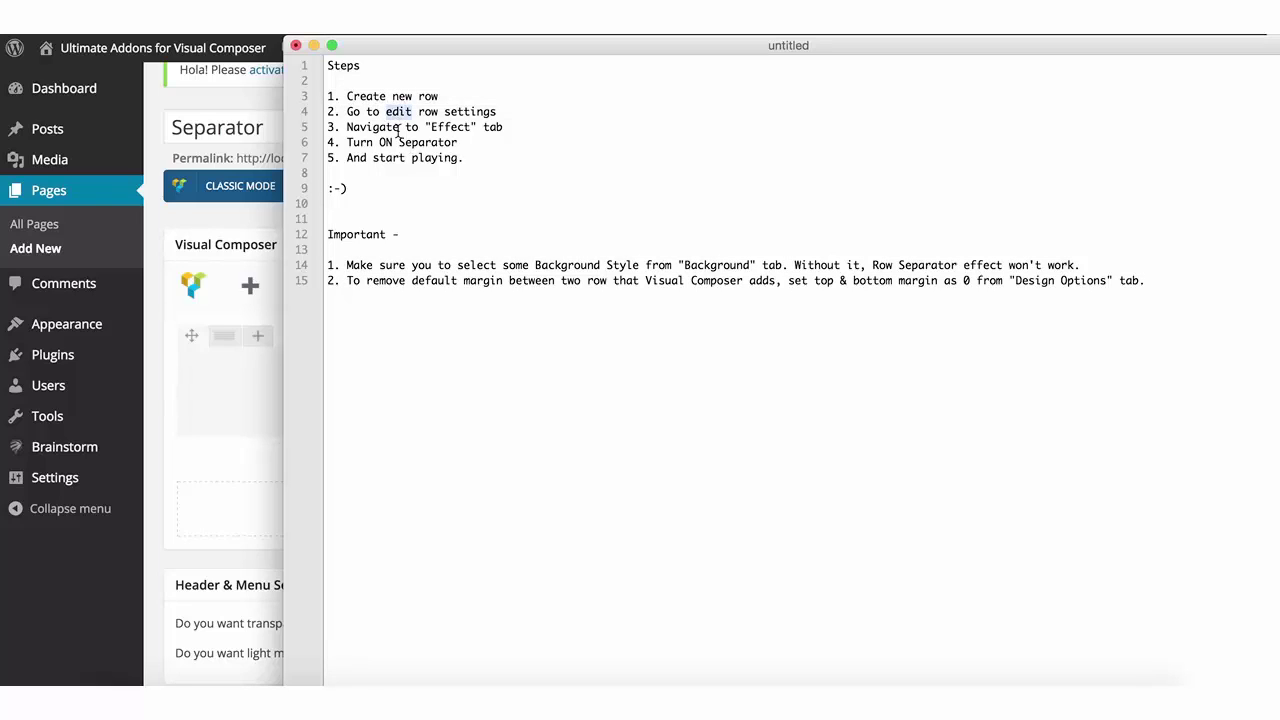
pyautogui.click(510, 111)
pyautogui.click(514, 127)
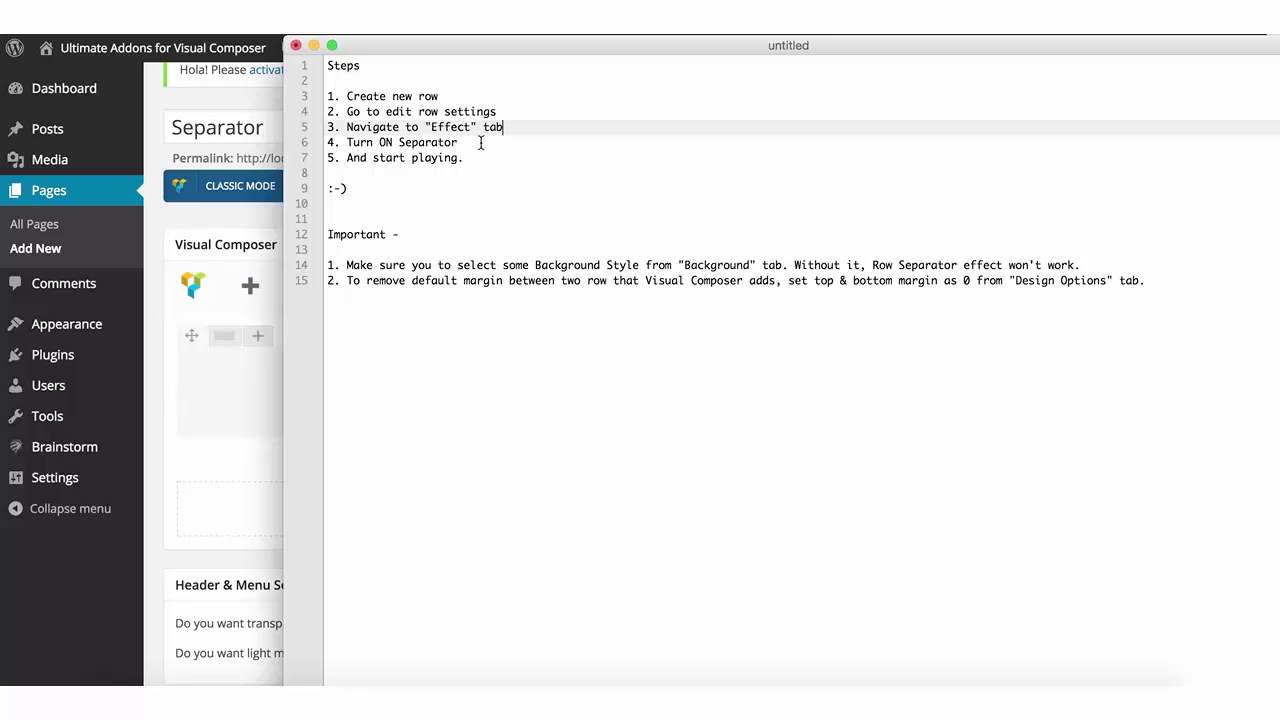
pyautogui.click(480, 144)
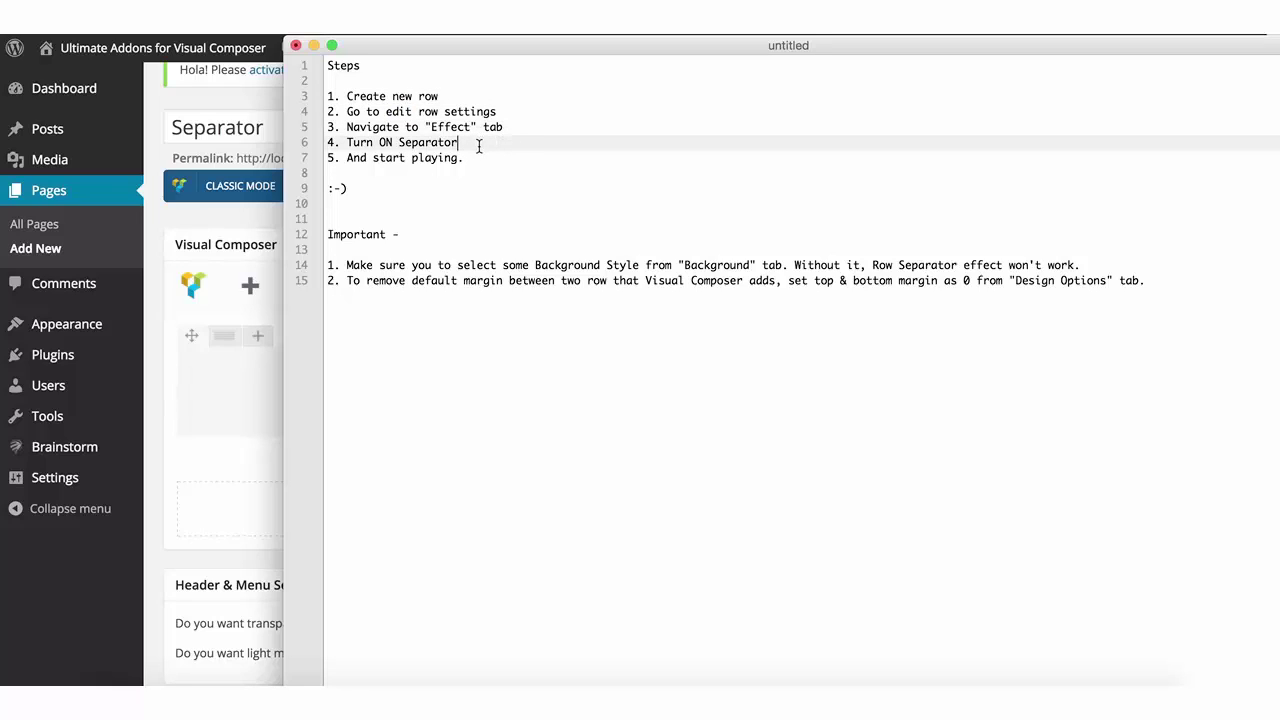
pyautogui.click(476, 158)
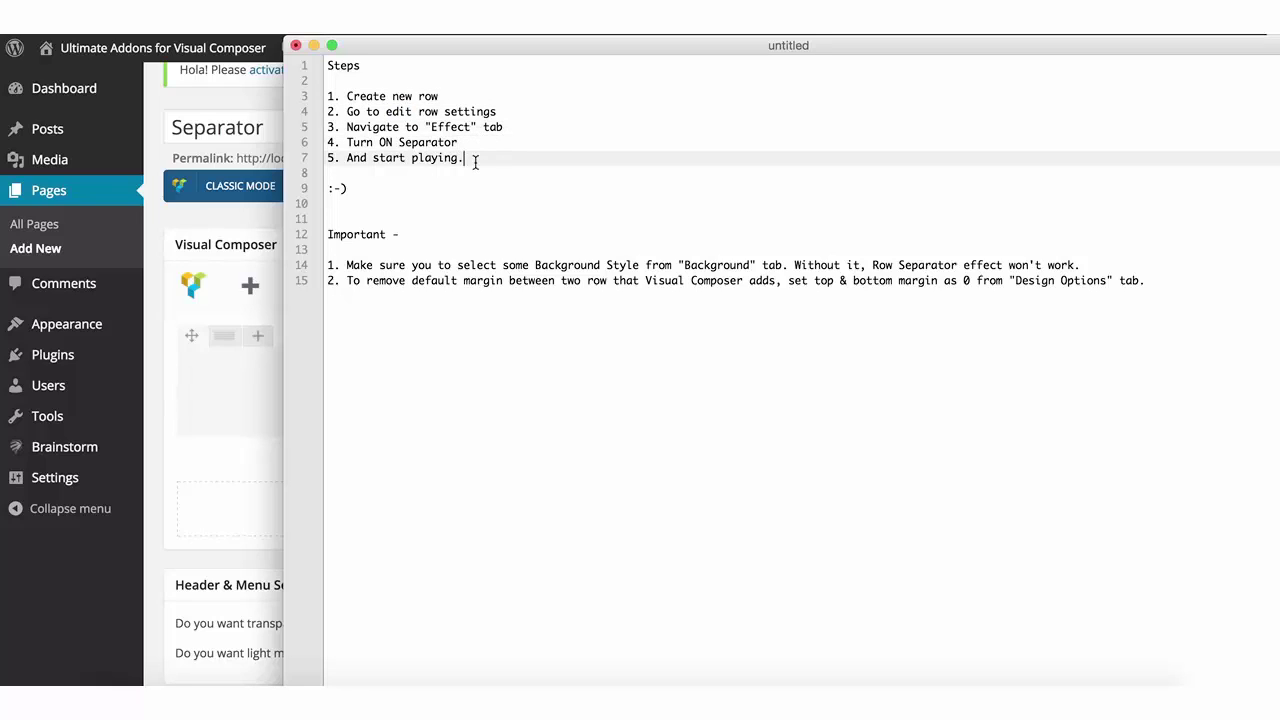
# Return to the WordPress page editor and turn on the separator in the new row's effect settings.
pyautogui.click(238, 215)
pyautogui.click(886, 338)
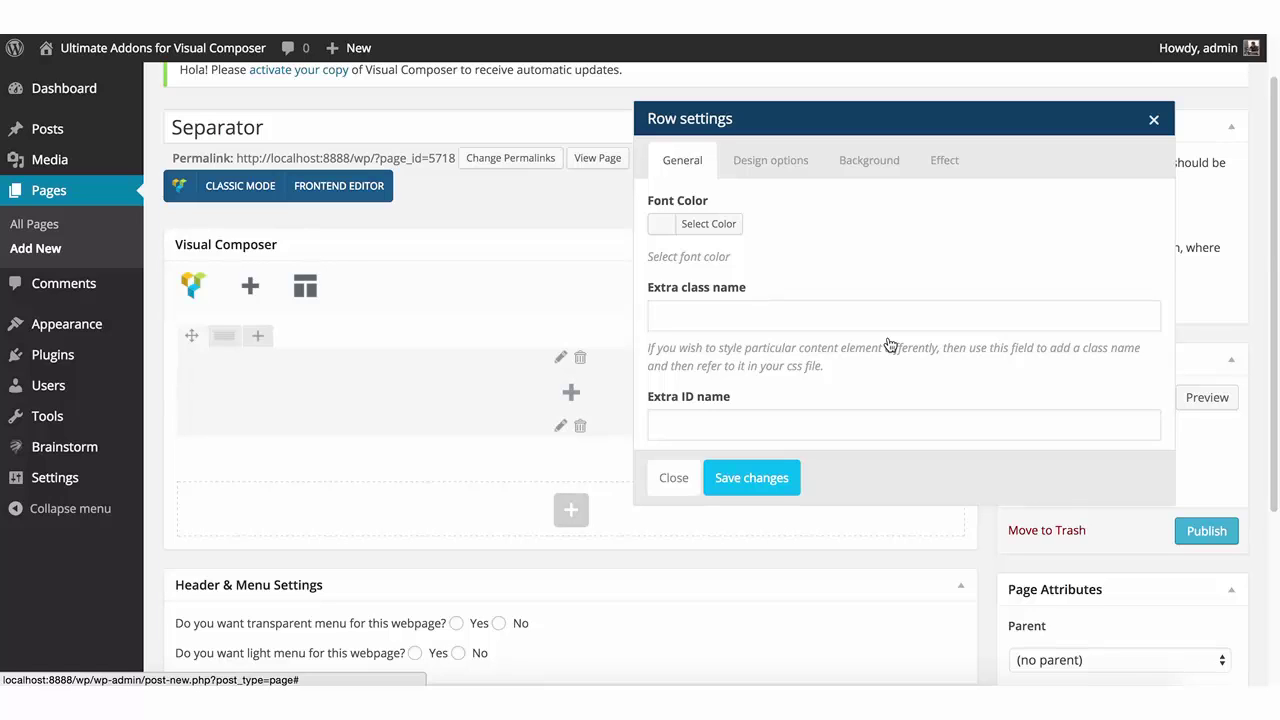
pyautogui.click(941, 166)
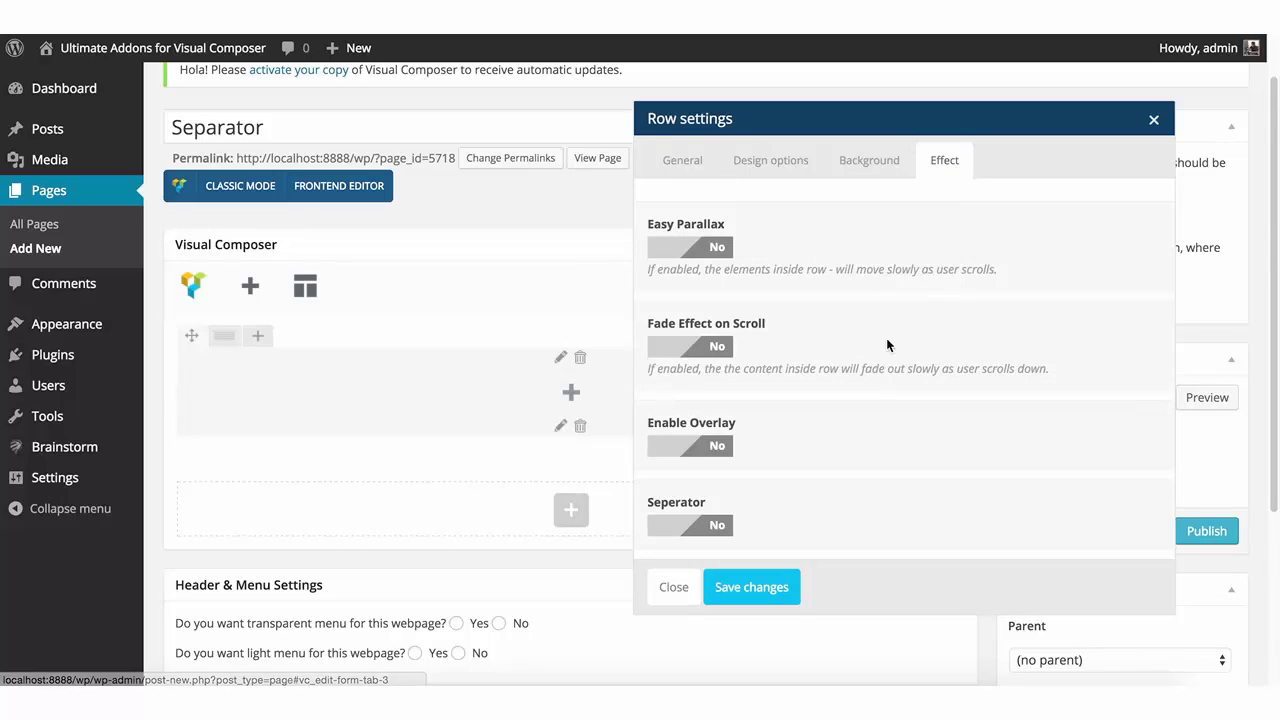
pyautogui.click(679, 530)
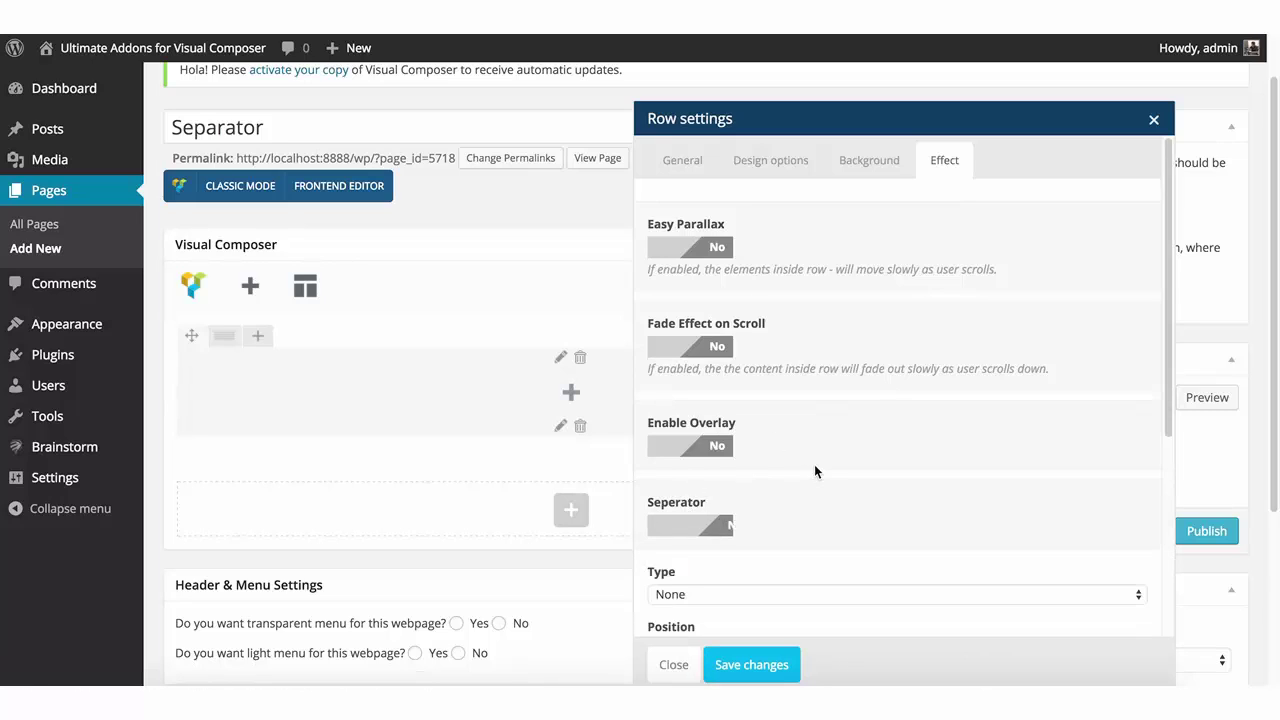
pyautogui.scroll(-5, 814, 464)
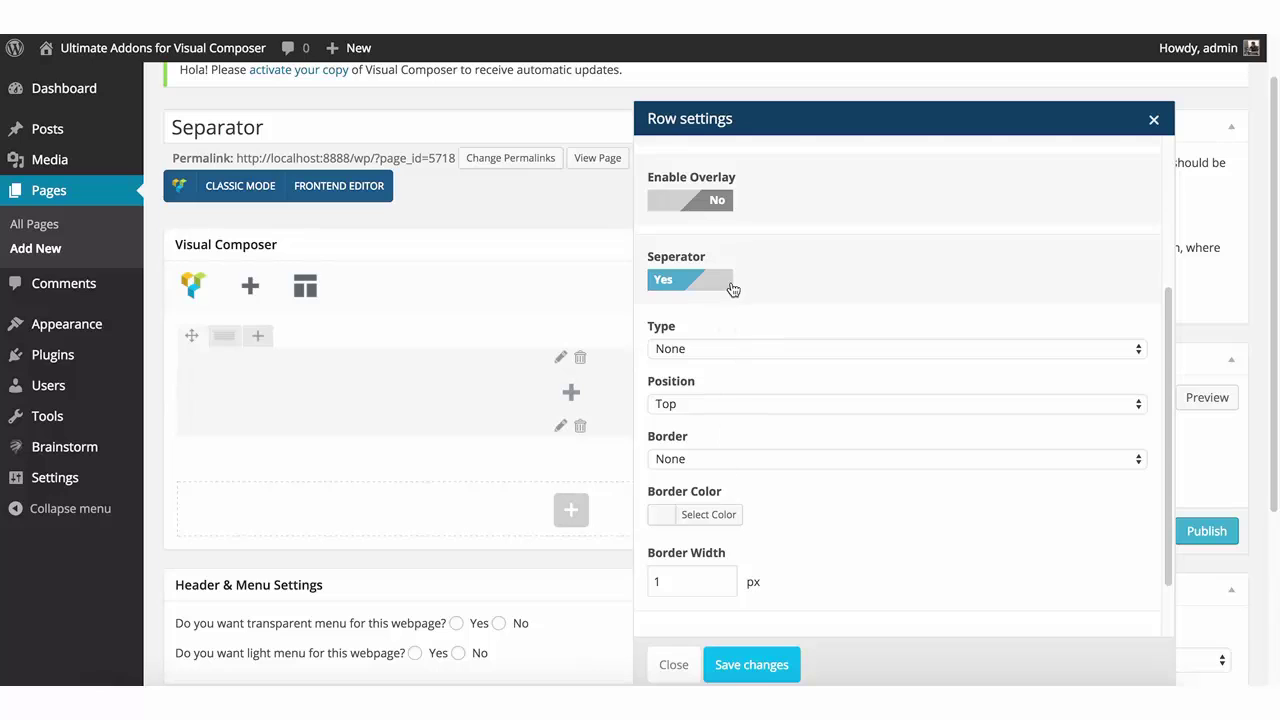
# Switch to TextMate to reread the important note on choosing a background style, and return to the row settings in Chrome.
pyautogui.scroll(-1, 782, 287)
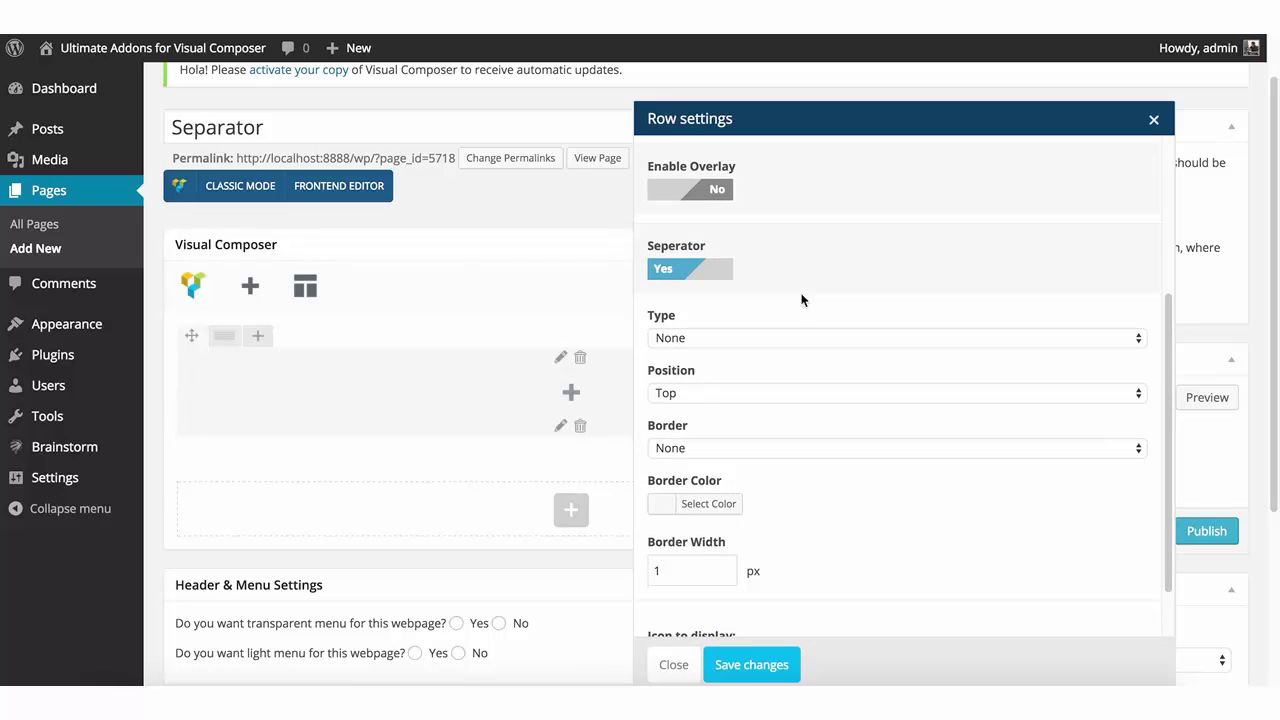
pyautogui.scroll(1, 837, 291)
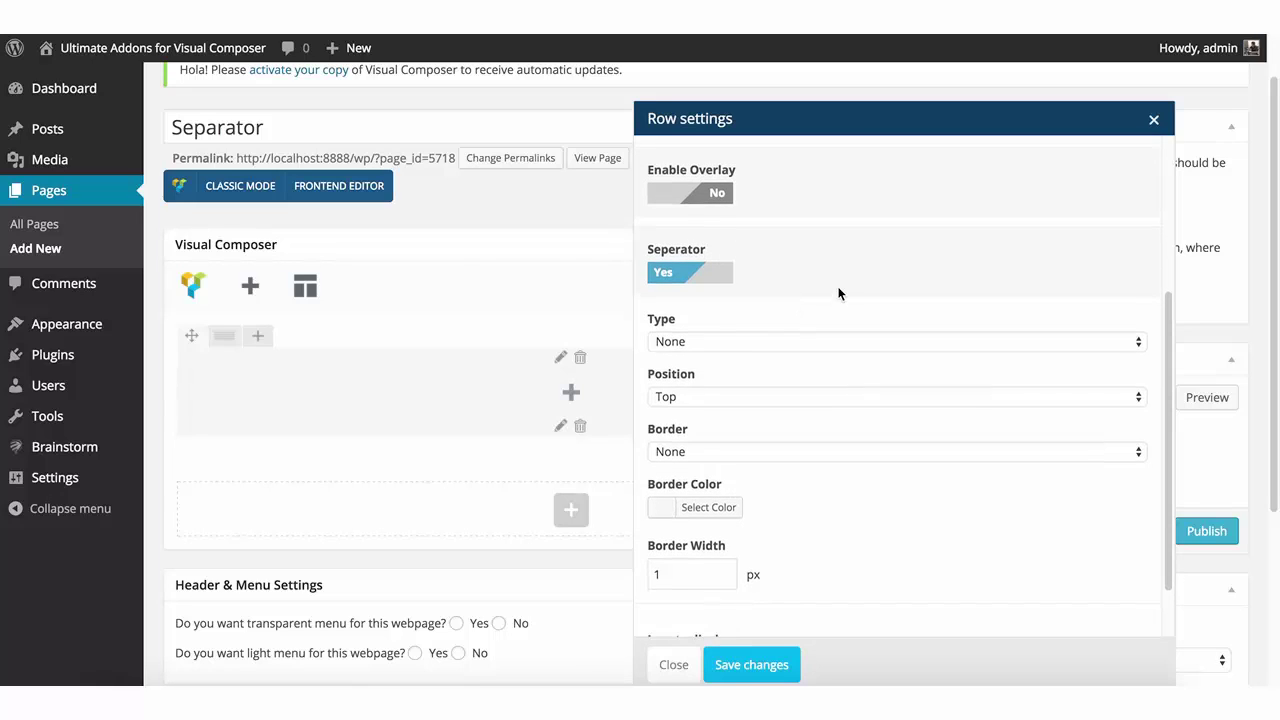
pyautogui.click(212, 682)
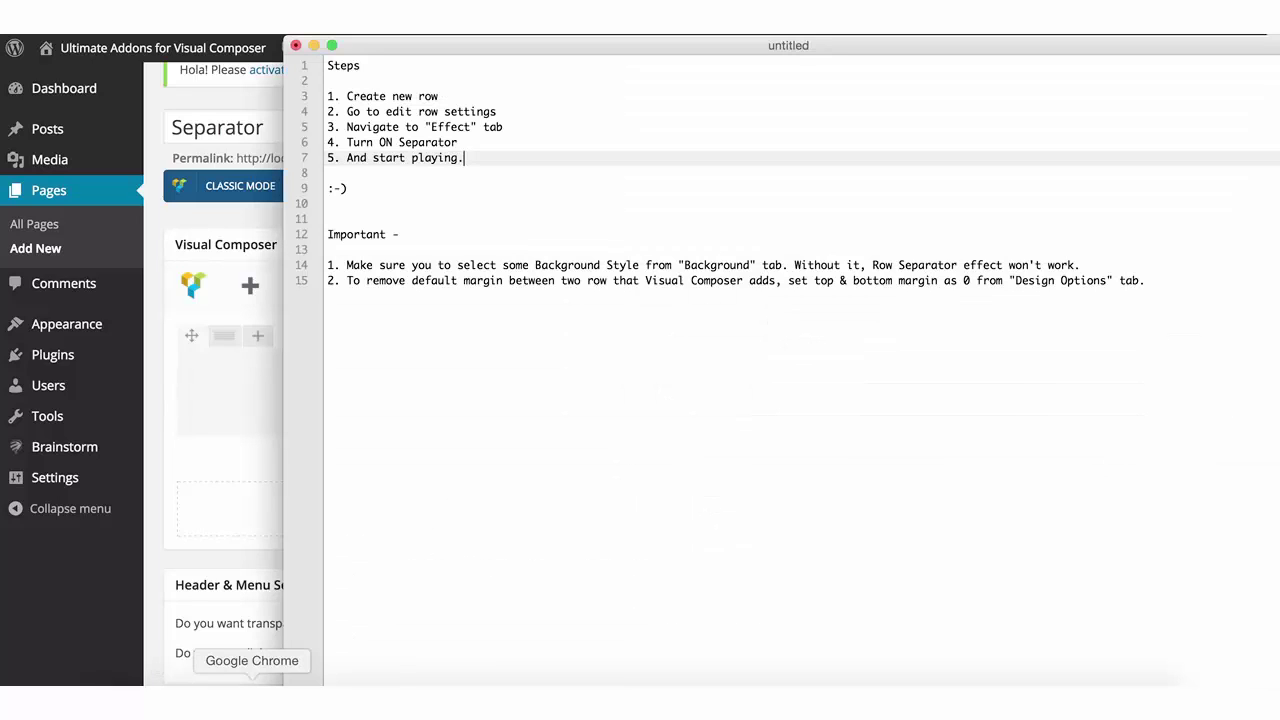
pyautogui.click(412, 265)
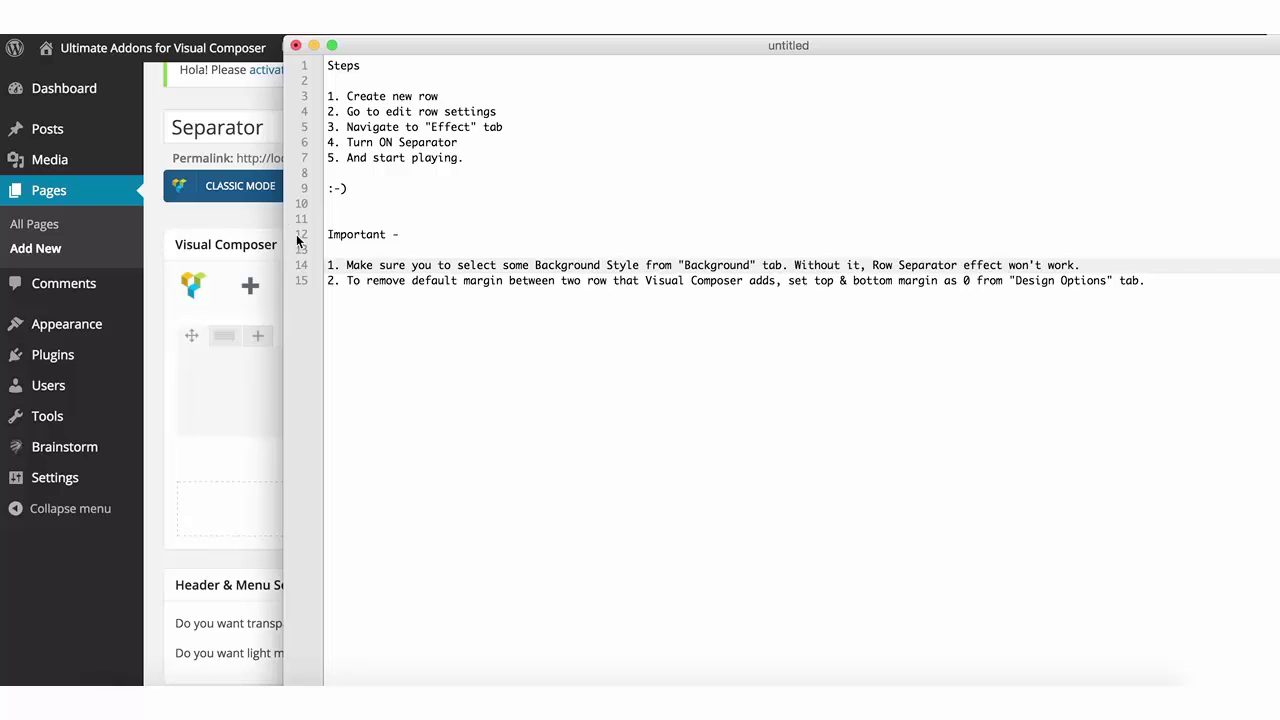
pyautogui.click(238, 223)
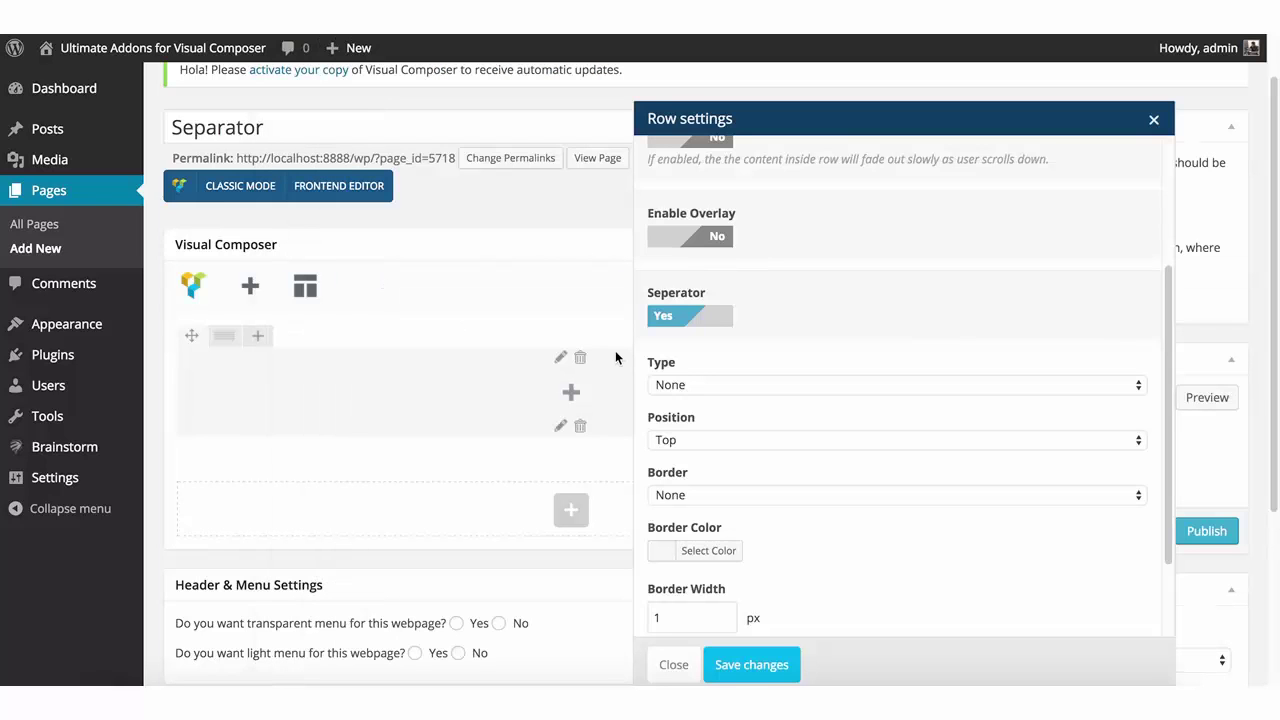
# Set the first row's background style to Single Color in its row settings.
pyautogui.scroll(5, 808, 361)
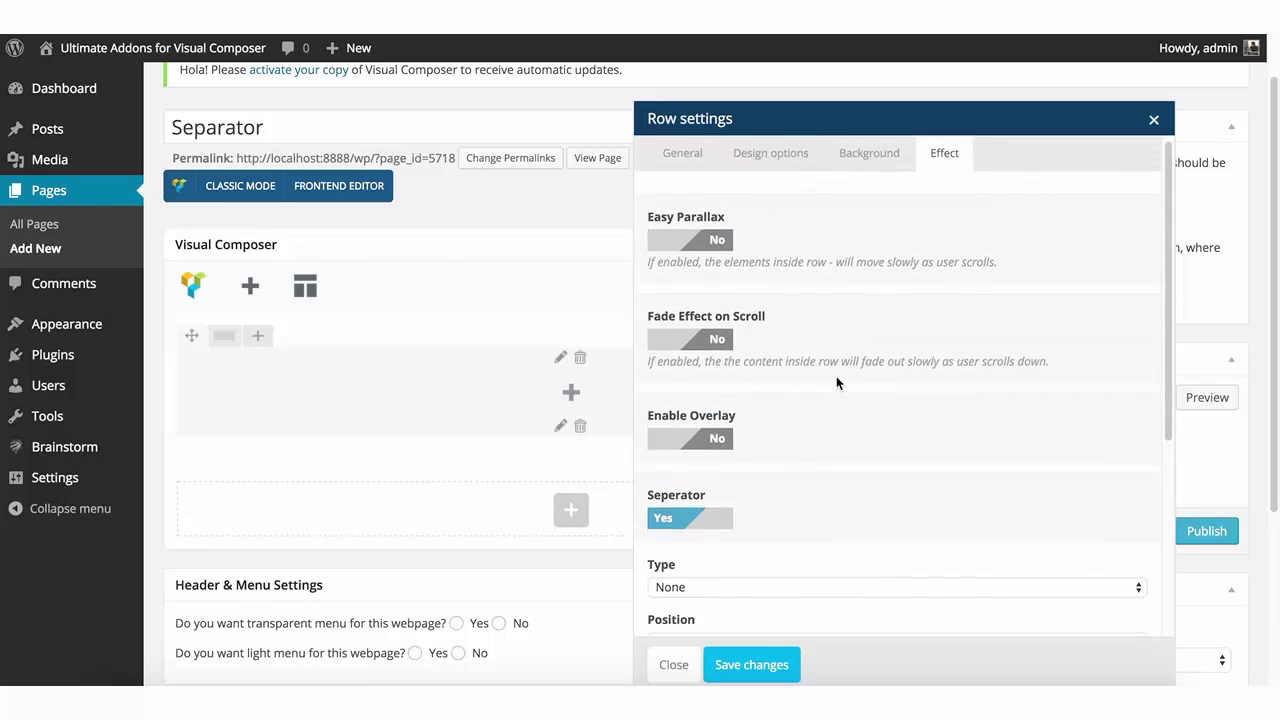
pyautogui.click(869, 168)
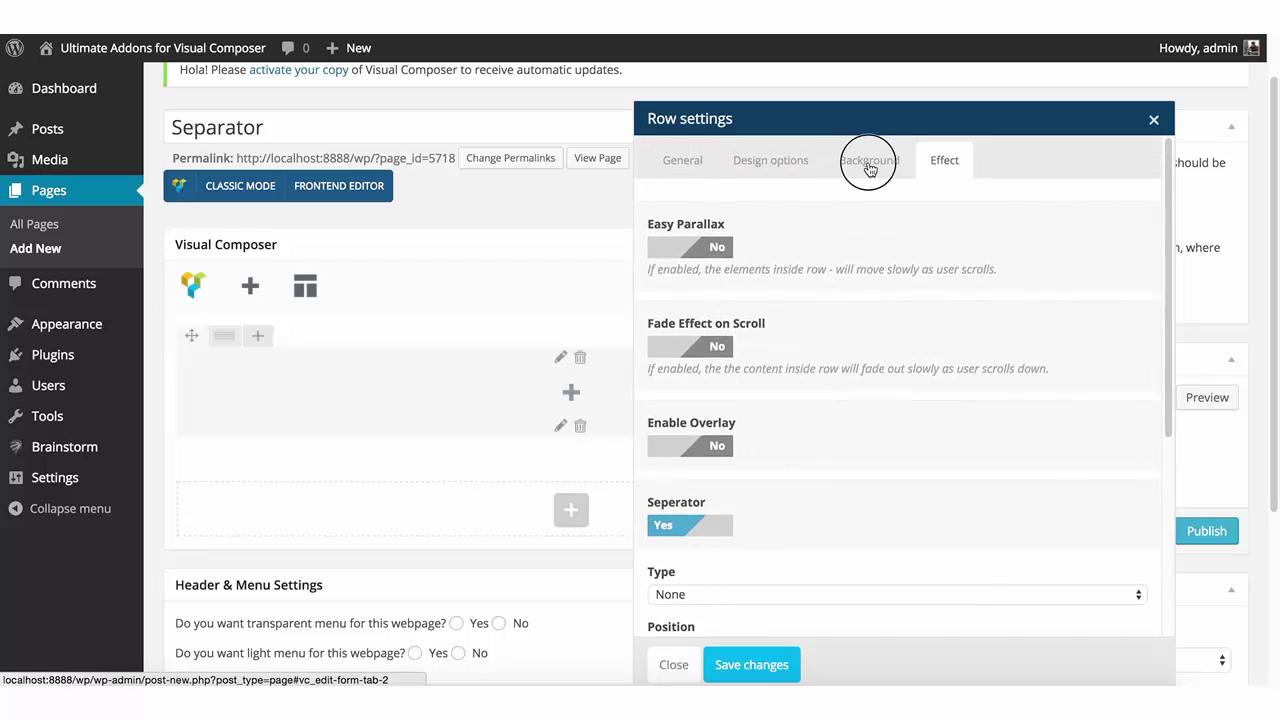
pyautogui.doubleClick(738, 202)
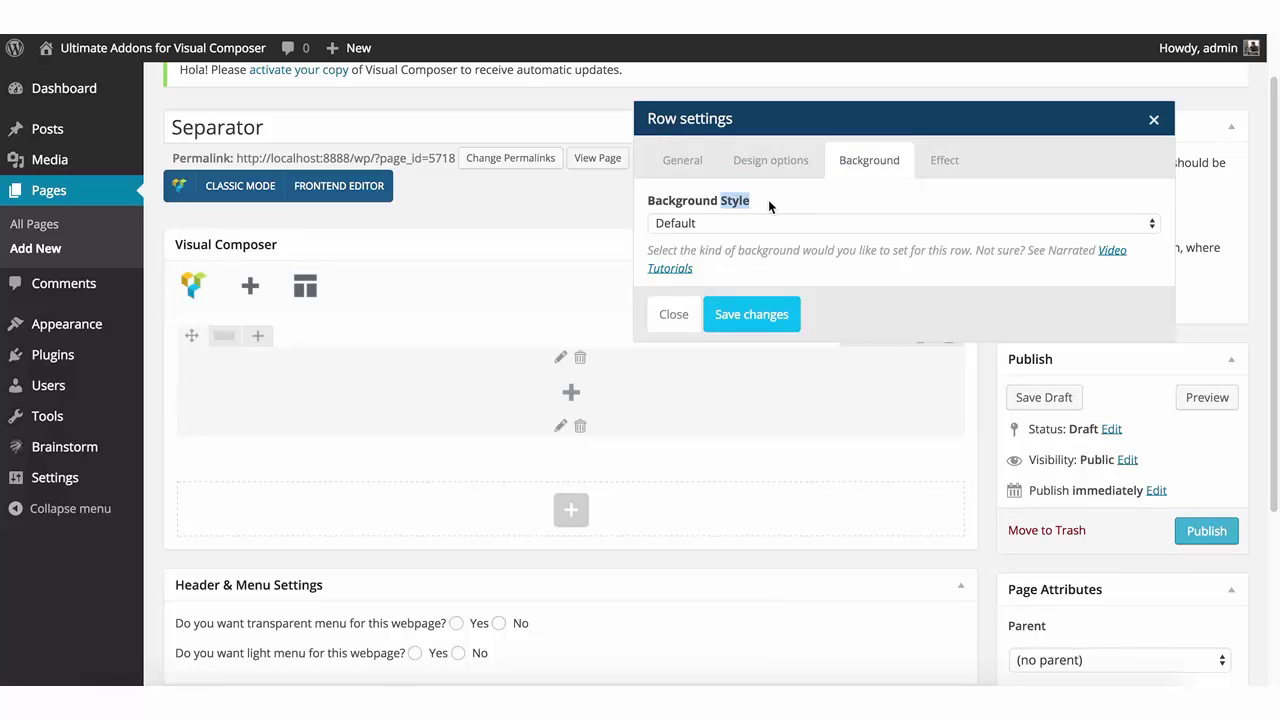
pyautogui.click(786, 204)
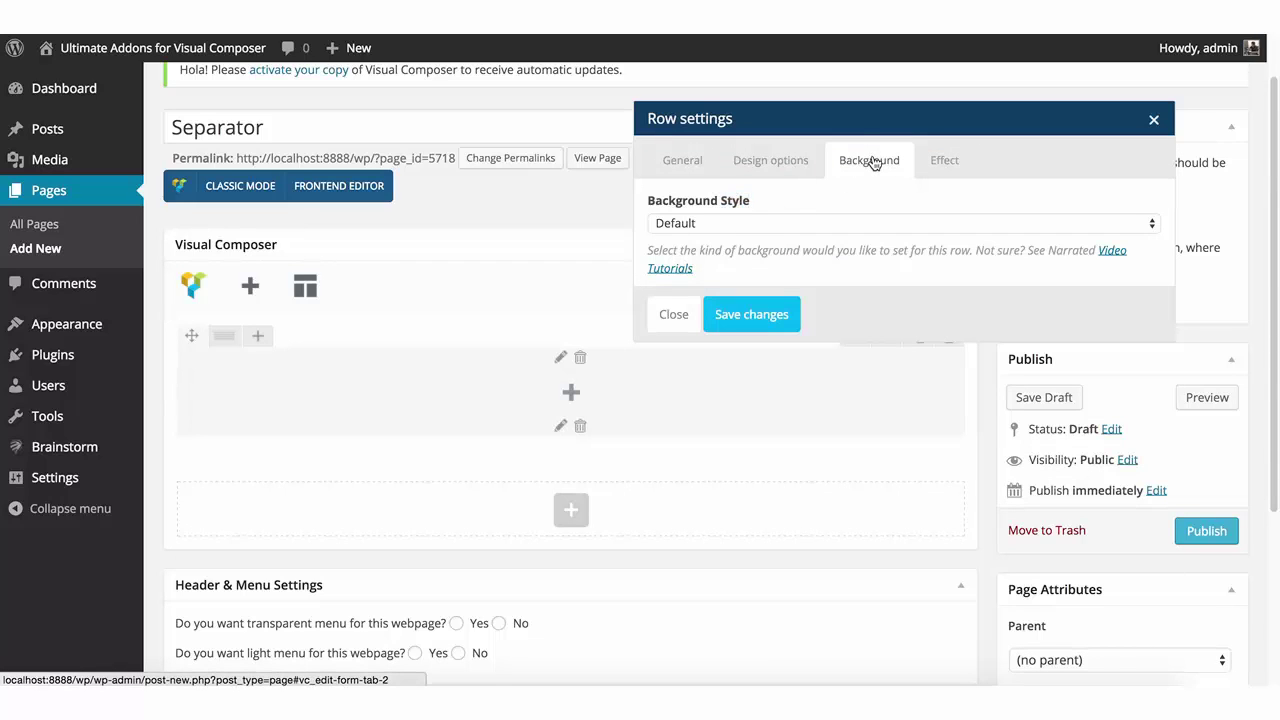
pyautogui.click(944, 164)
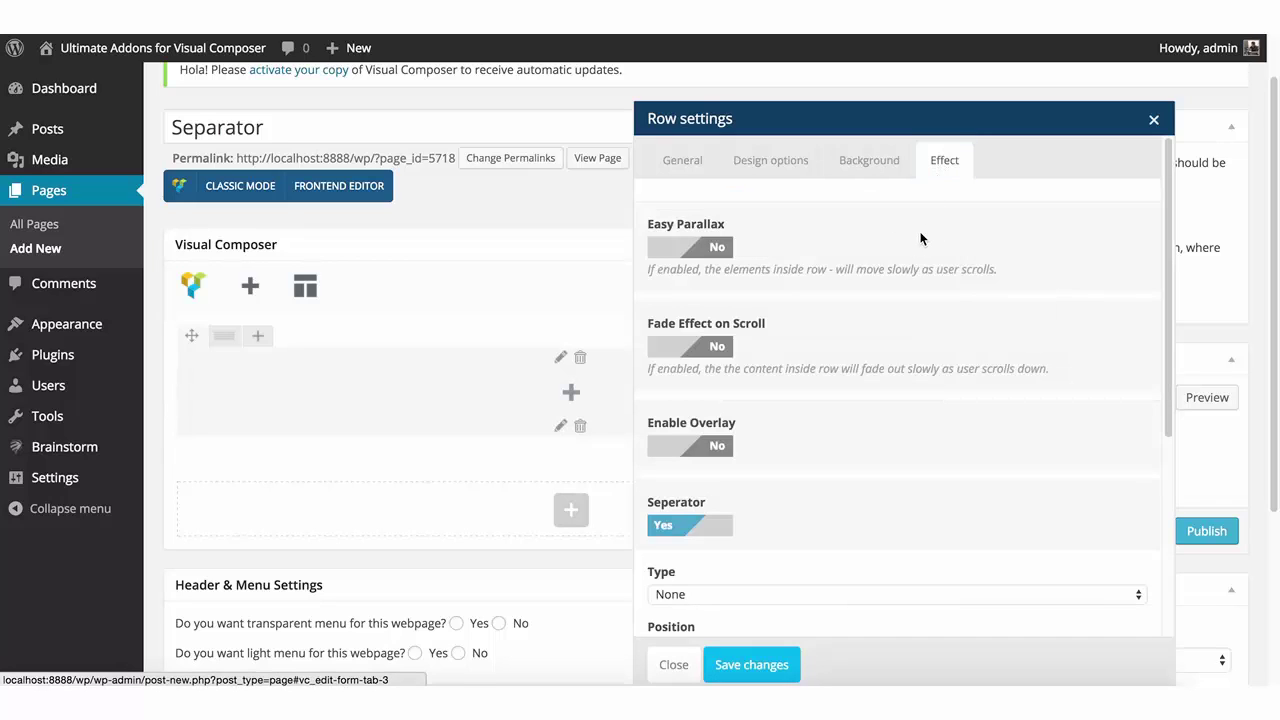
pyautogui.click(862, 166)
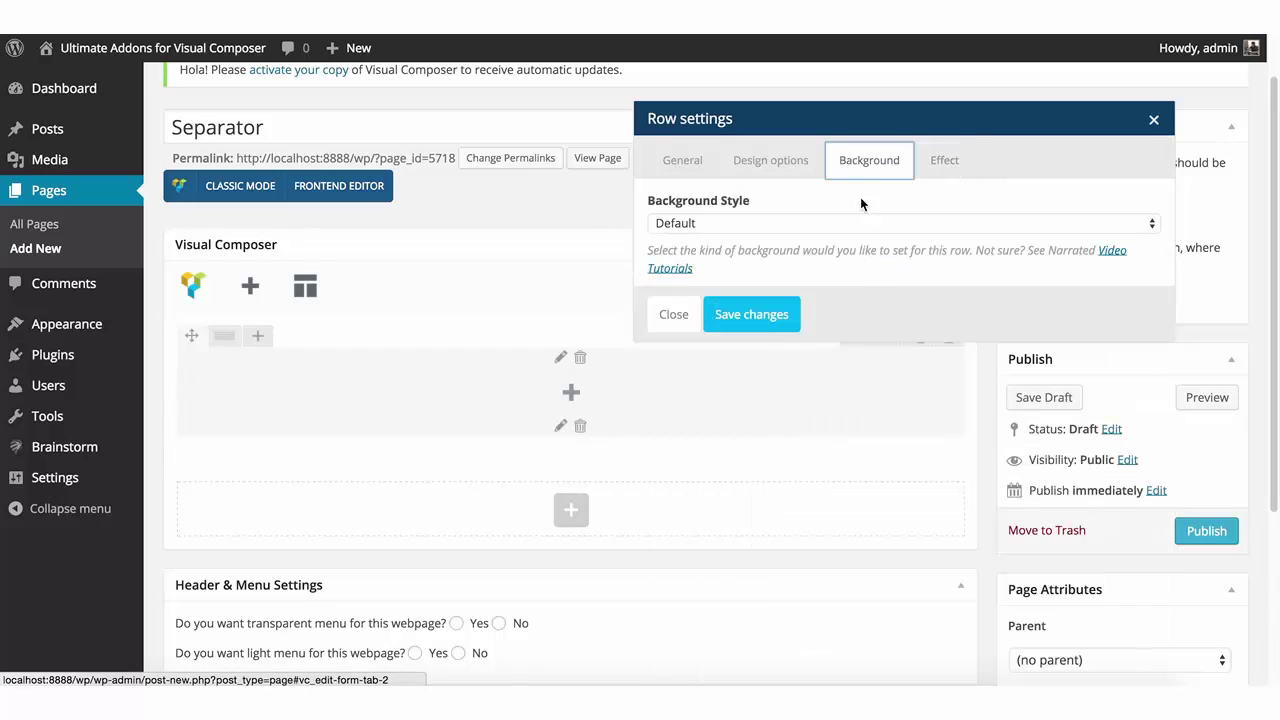
pyautogui.click(782, 224)
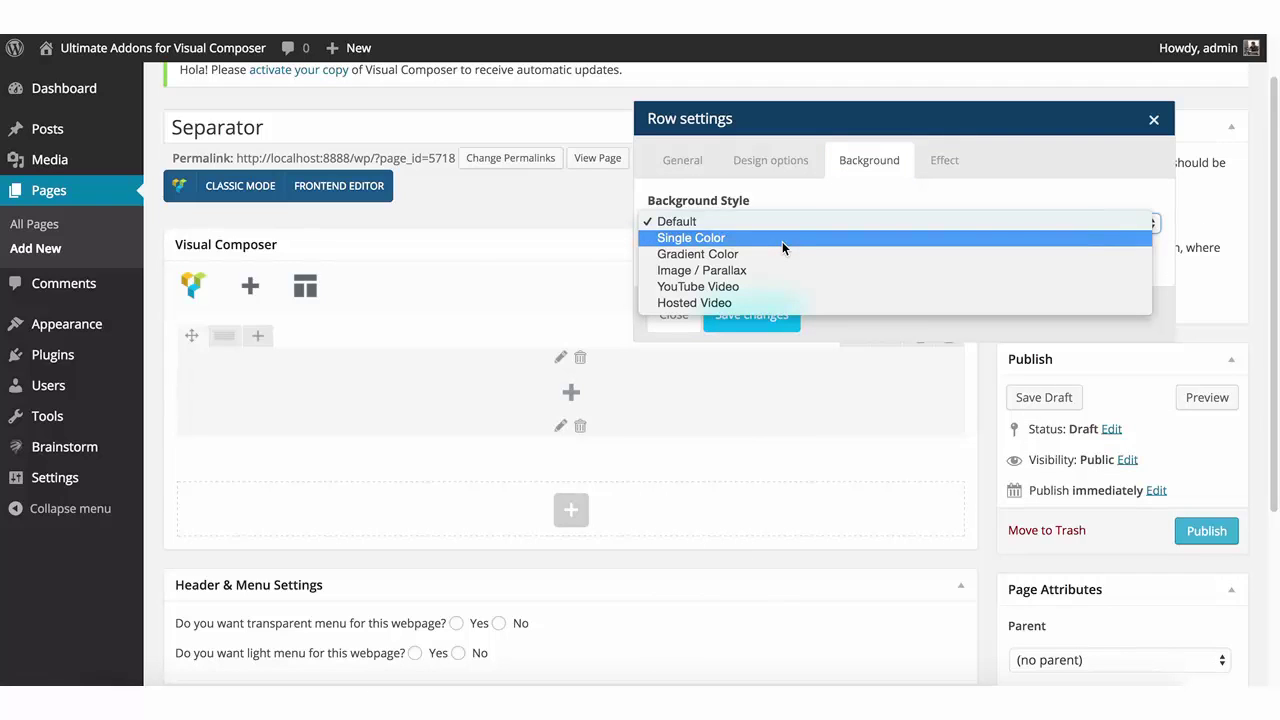
pyautogui.click(782, 240)
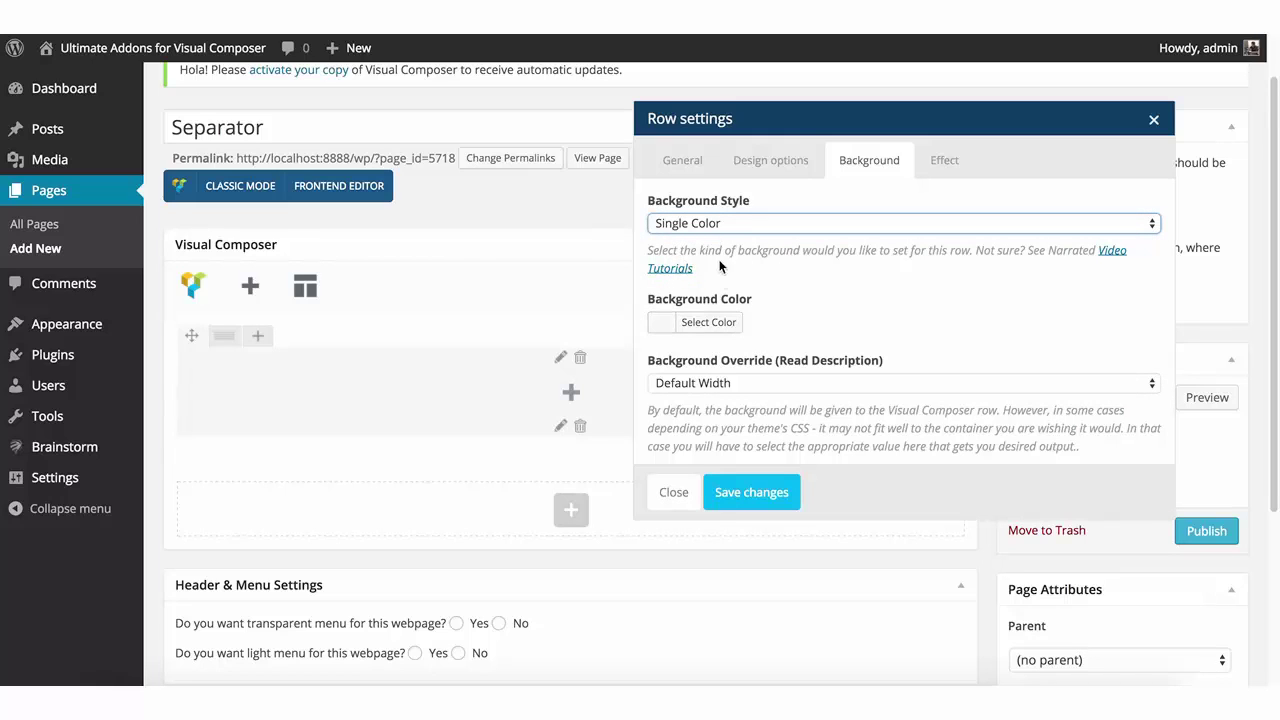
# Set the first row's background color to the green #81d742 and save the row settings.
pyautogui.click(722, 323)
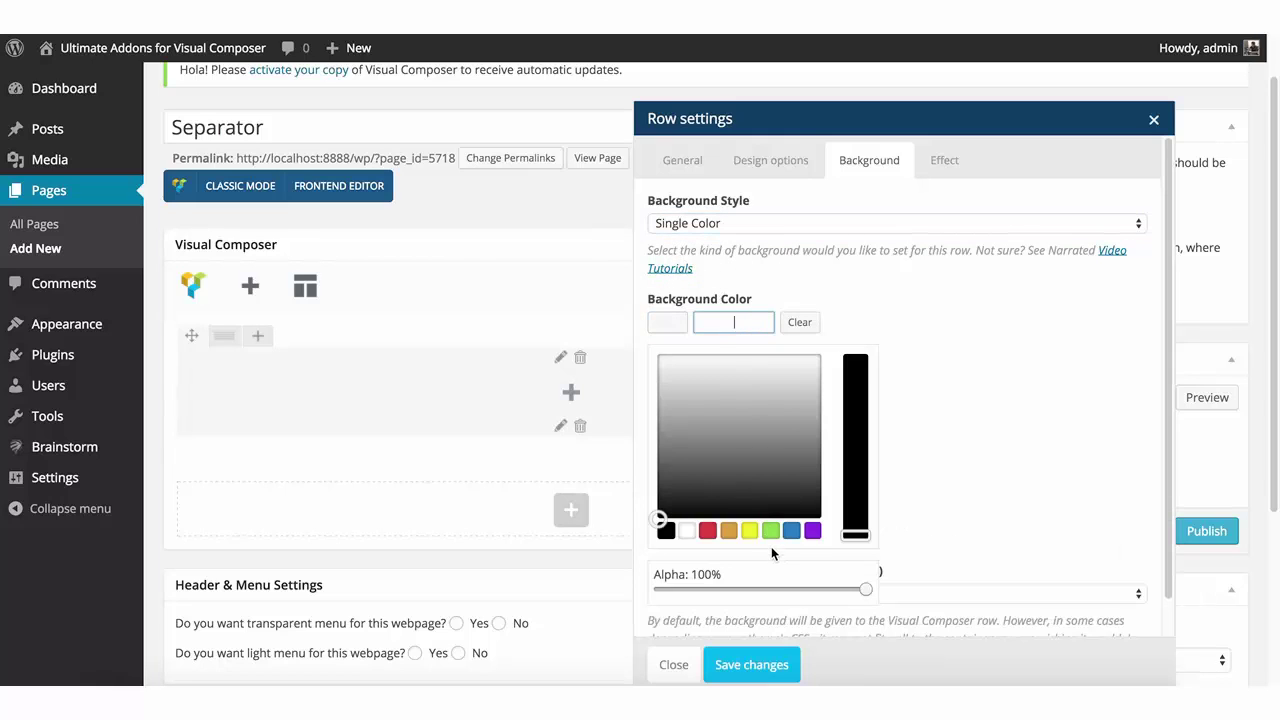
pyautogui.click(770, 530)
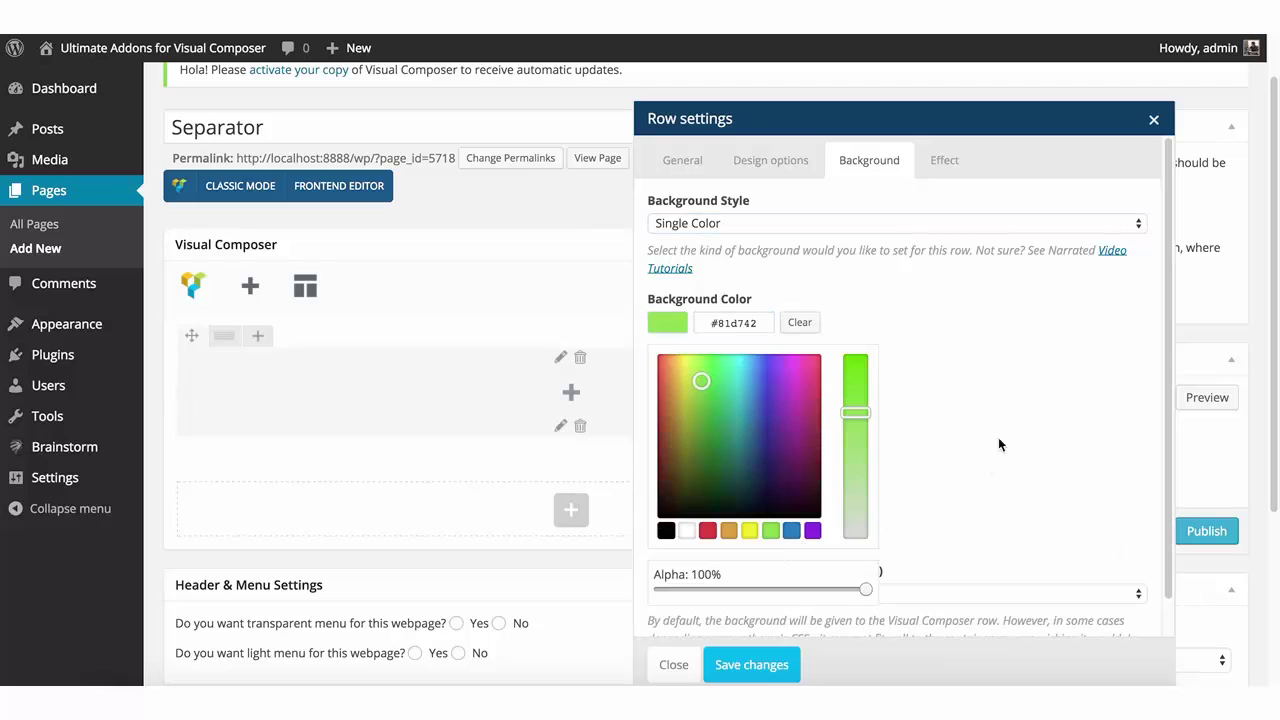
pyautogui.click(977, 363)
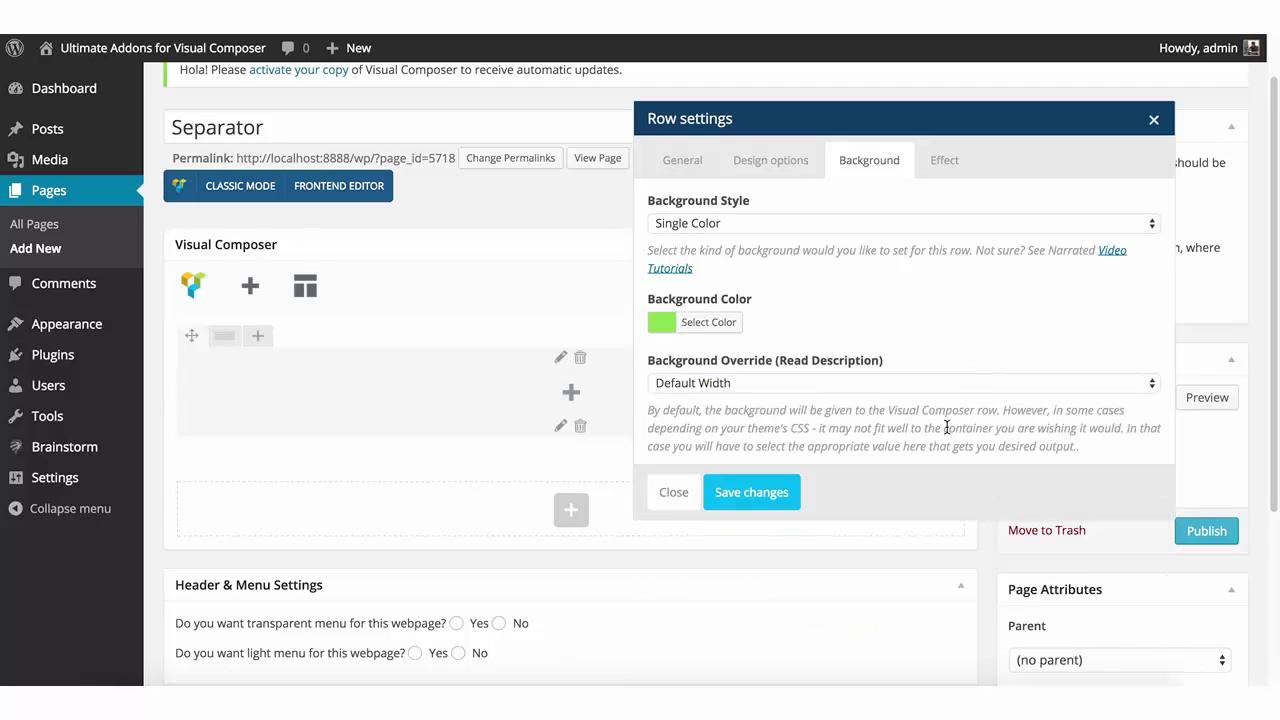
pyautogui.click(740, 496)
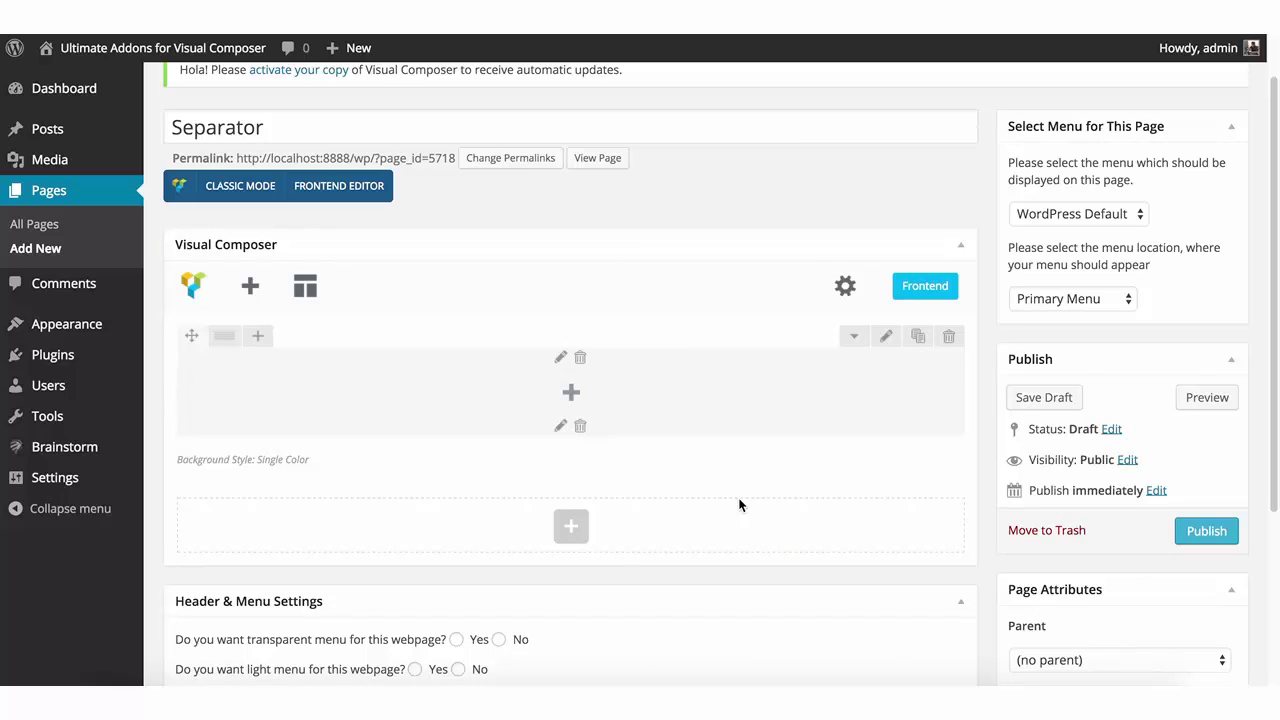
# Add a second Row below the first and set its background style to Single Color.
pyautogui.click(571, 538)
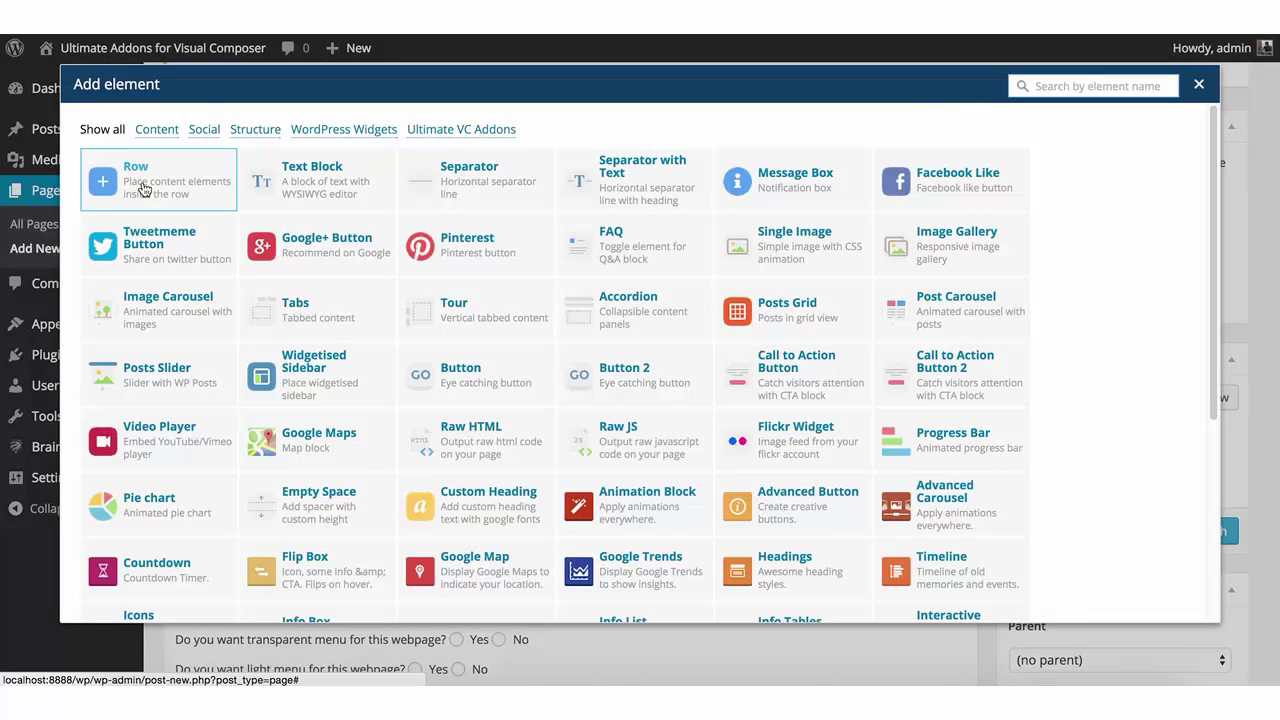
pyautogui.click(143, 187)
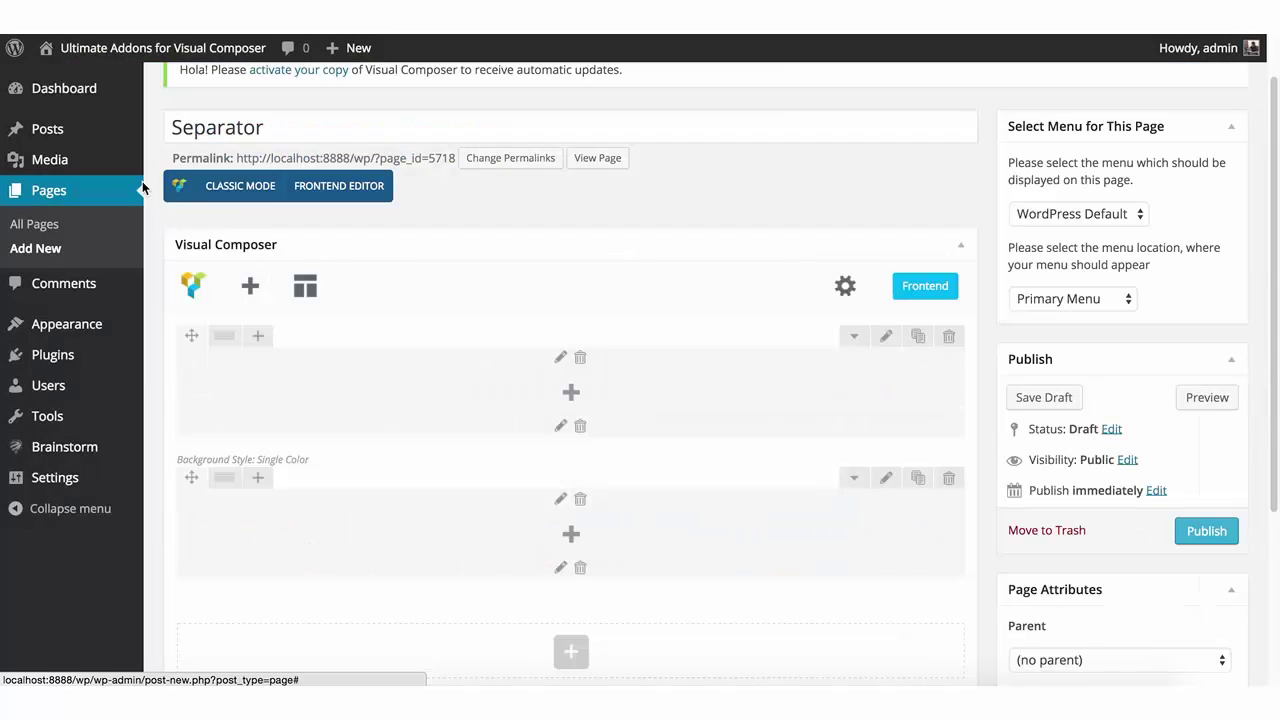
pyautogui.click(886, 478)
pyautogui.click(869, 160)
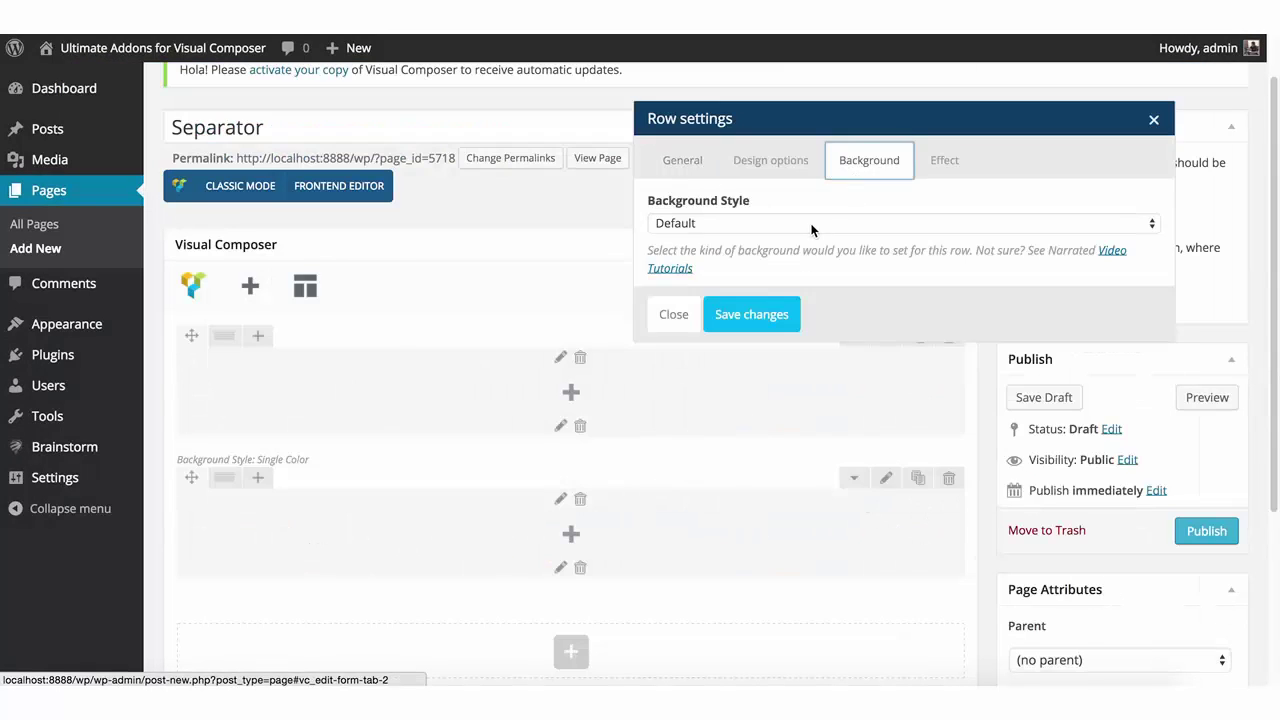
pyautogui.click(794, 222)
pyautogui.click(791, 238)
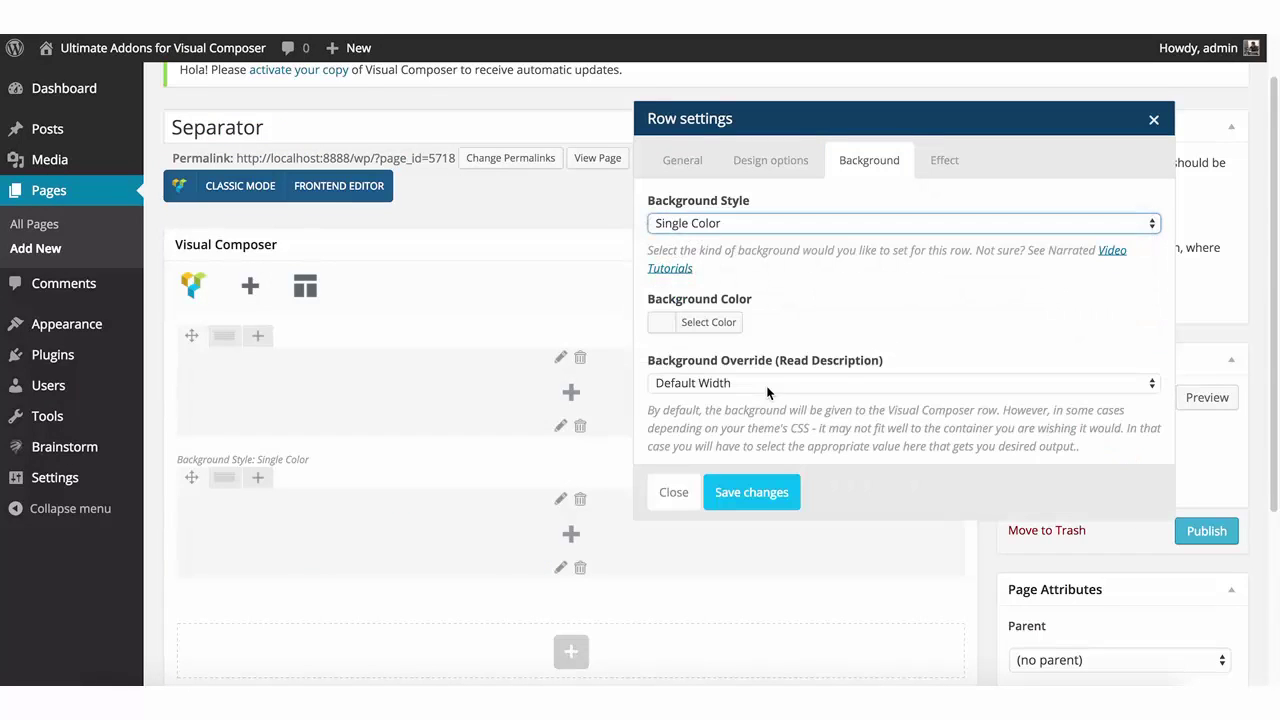
# Save the second row with the red background color #dd3333 and publish the page.
pyautogui.click(700, 325)
pyautogui.click(707, 531)
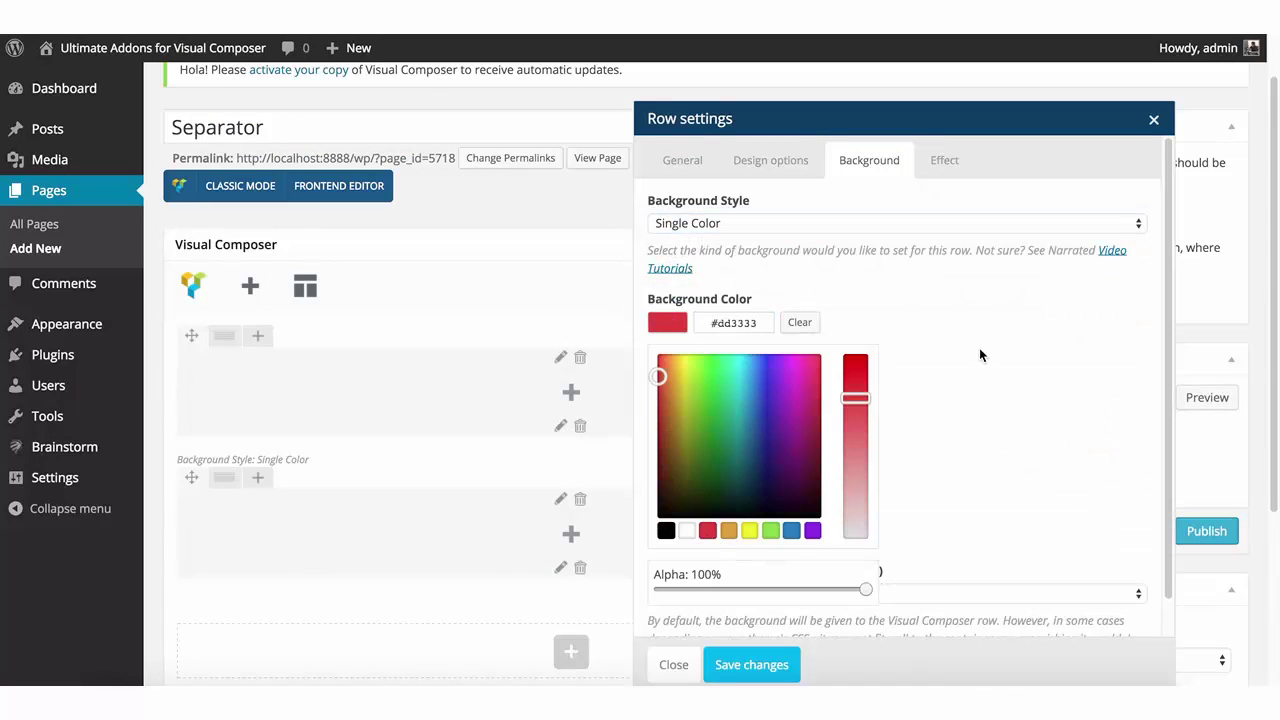
pyautogui.click(980, 348)
pyautogui.click(740, 500)
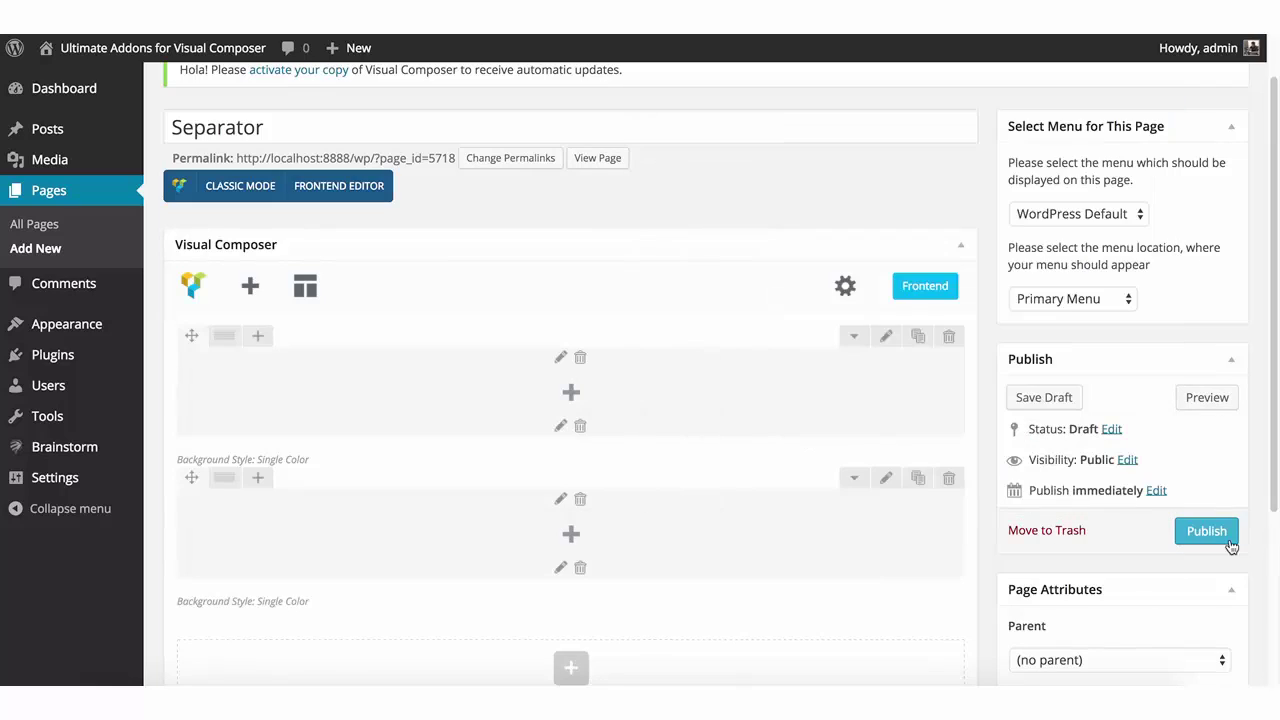
pyautogui.click(1207, 534)
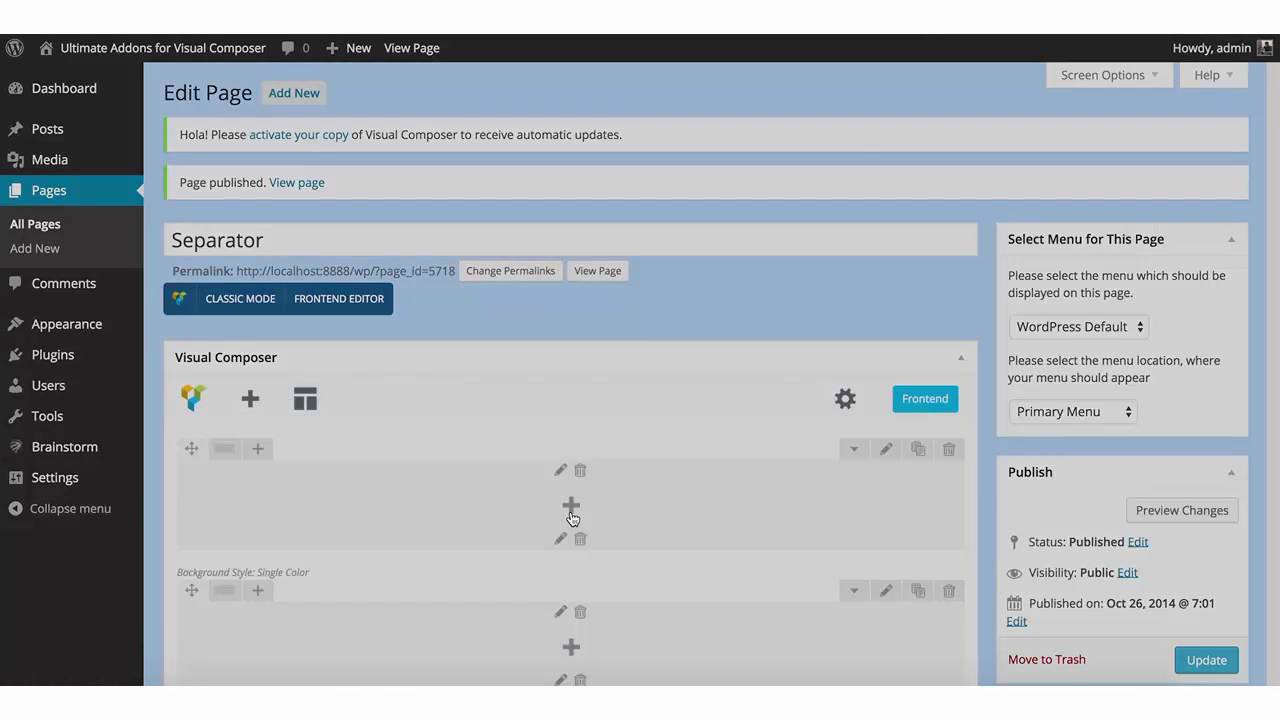
# Search the elements for "spa" and add an Empty Space element to the first row.
pyautogui.click(571, 508)
pyautogui.write('spa')
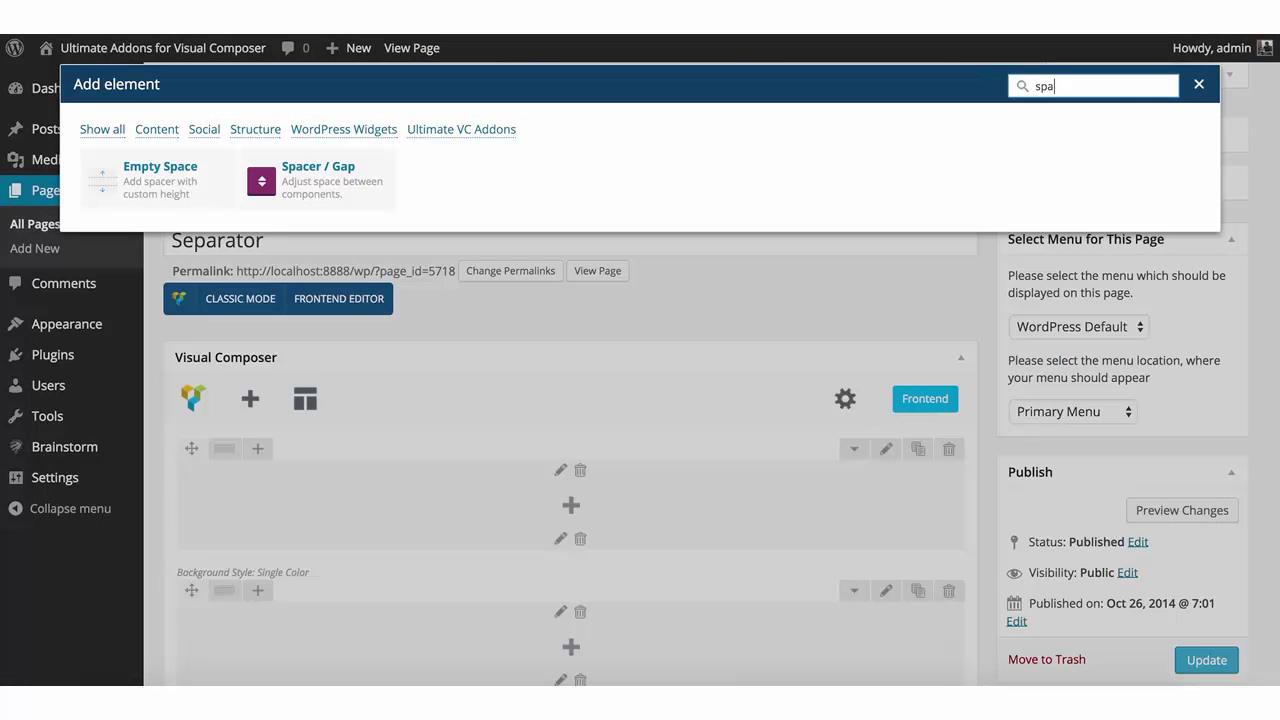
pyautogui.click(185, 181)
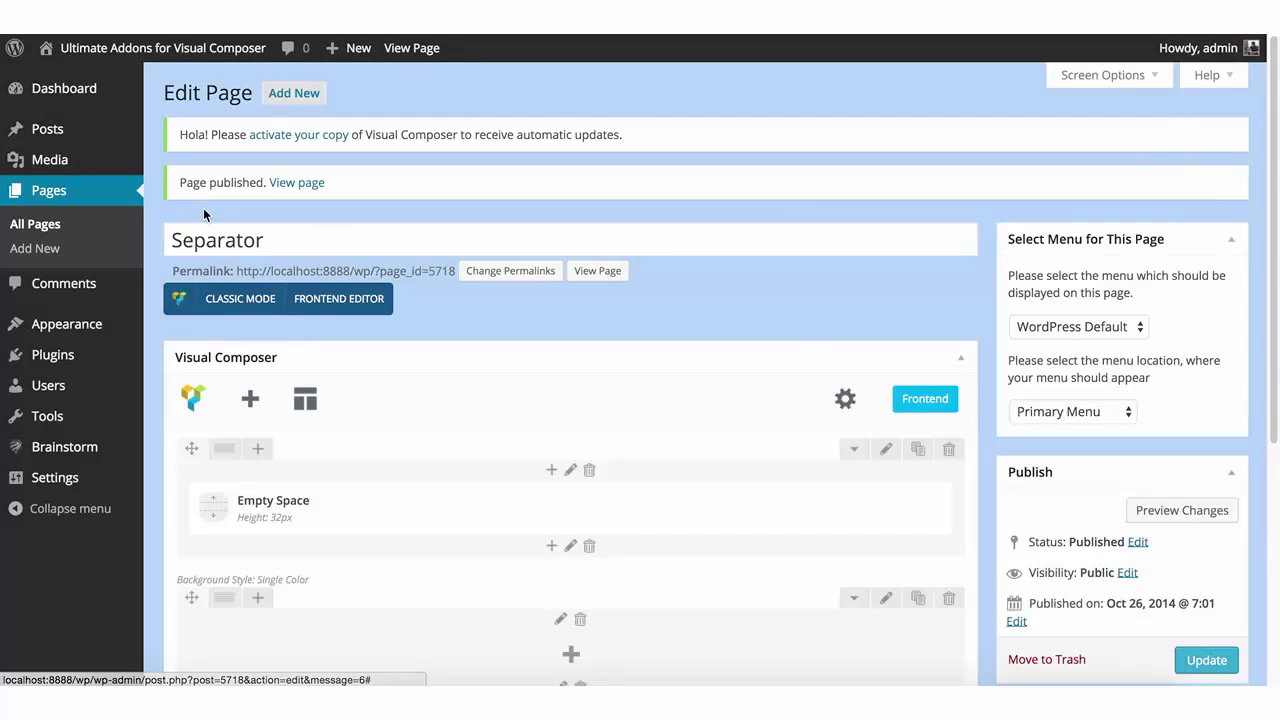
# Set the Empty Space height to 300px and save the element's settings.
pyautogui.doubleClick(662, 181)
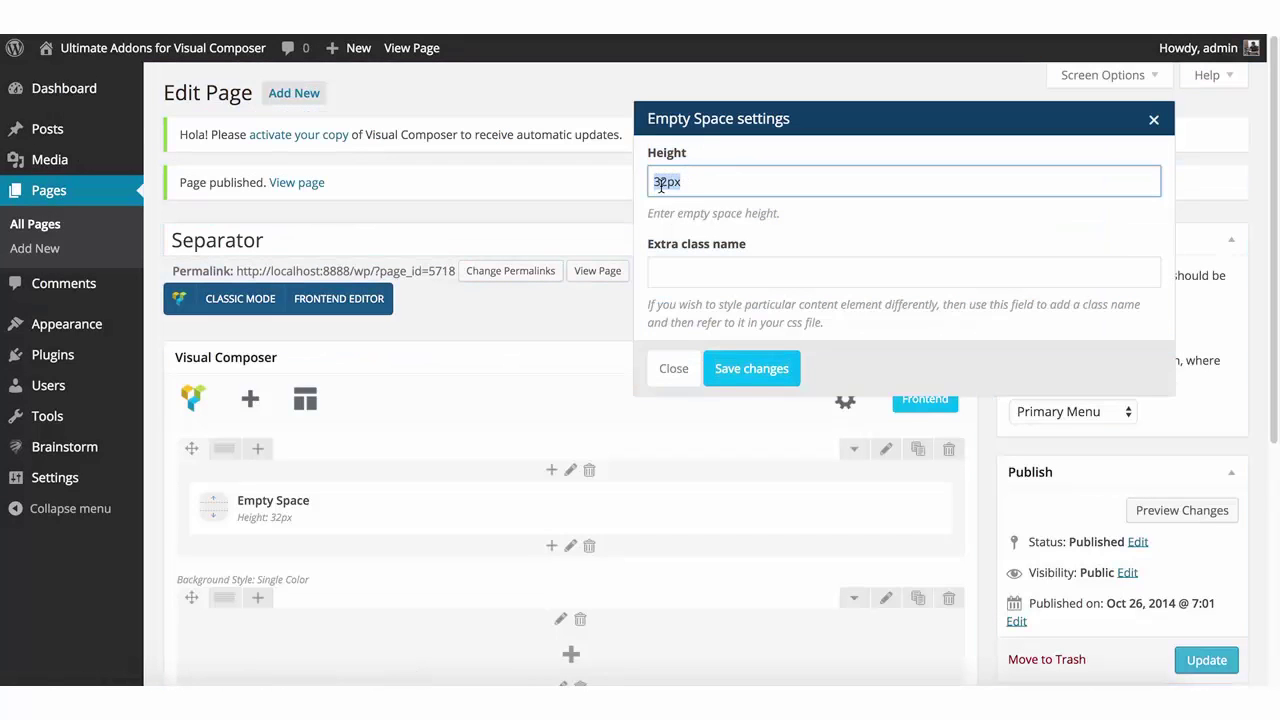
pyautogui.click(655, 181)
pyautogui.moveTo(655, 181); pyautogui.dragTo(667, 181)
pyautogui.write('300')
pyautogui.click(748, 369)
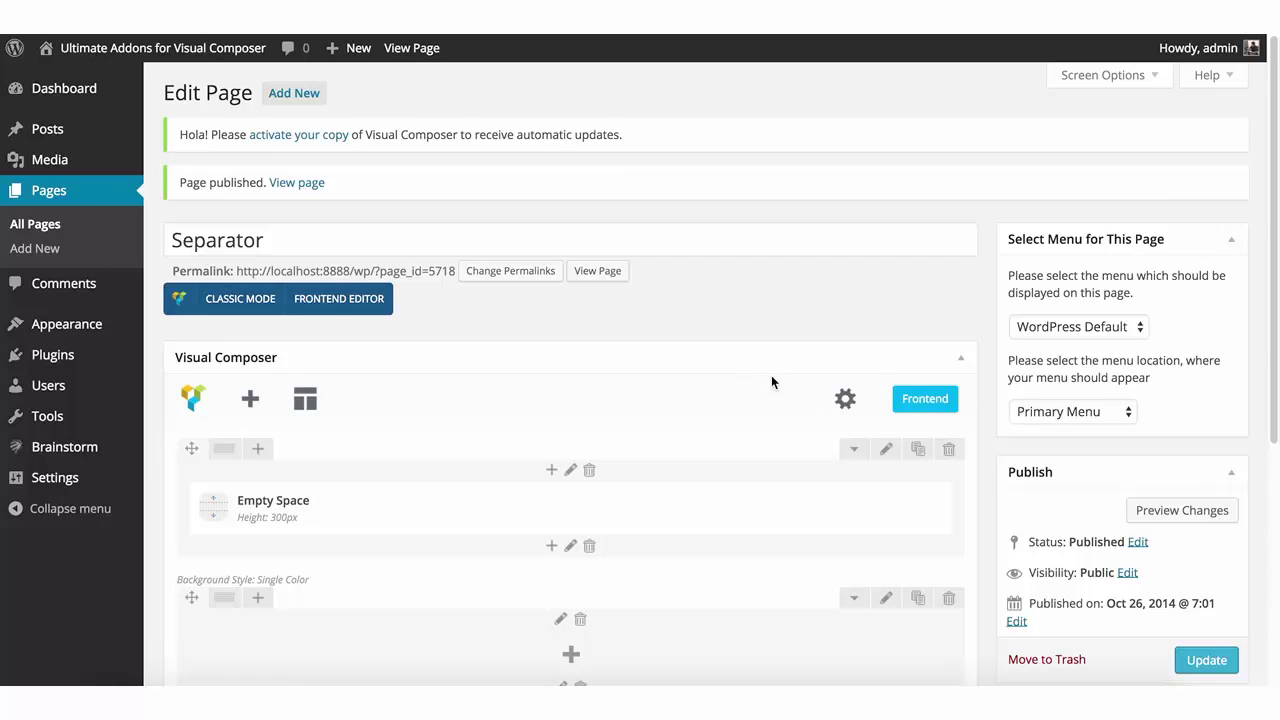
# Duplicate the Empty Space element and move the copy into the second row.
pyautogui.scroll(-1, 700, 440)
pyautogui.click(613, 451)
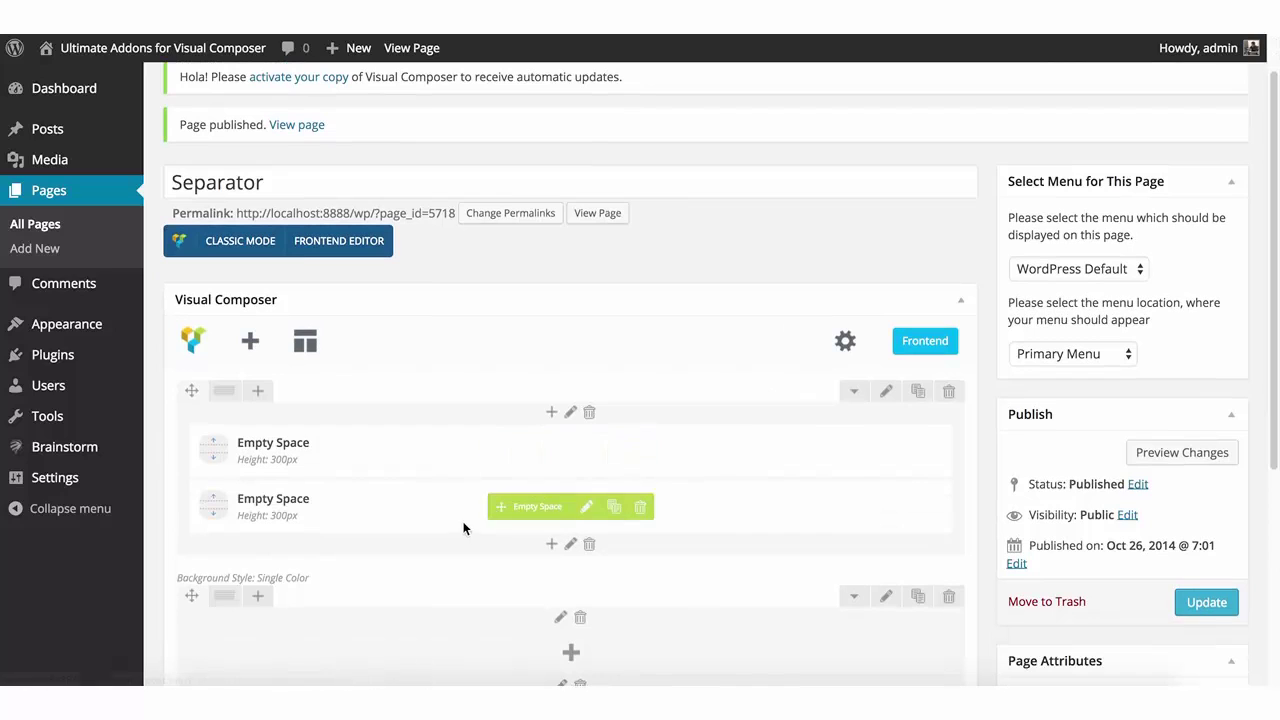
pyautogui.moveTo(466, 523); pyautogui.dragTo(524, 544)
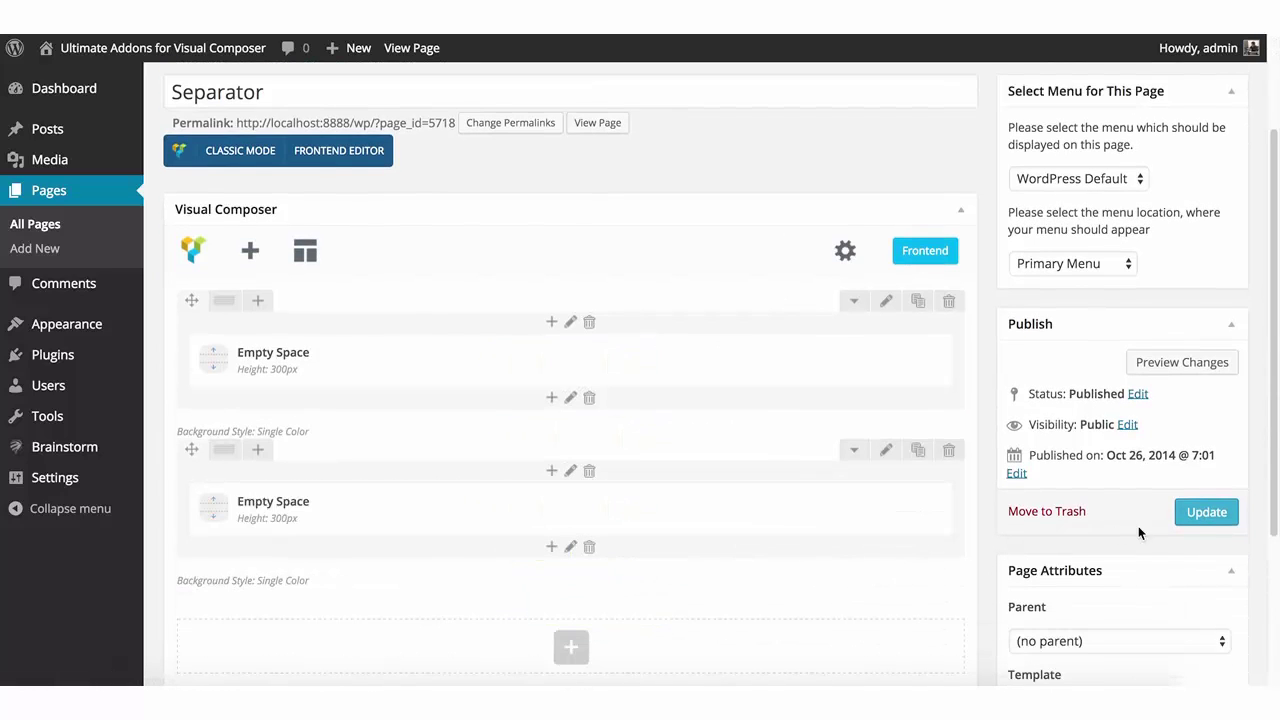
# Update the page and reload its live view to check the spacing between the two colored rows, returning to the page editor.
pyautogui.click(1200, 518)
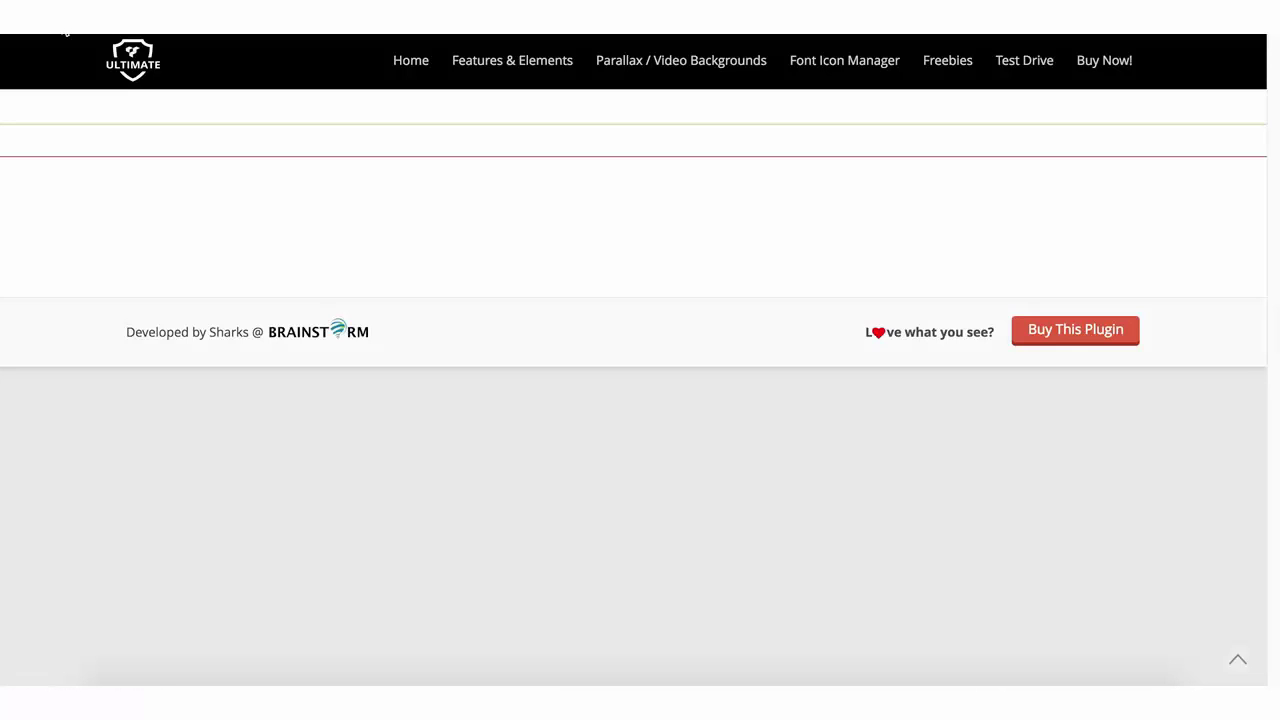
pyautogui.press('super+r')
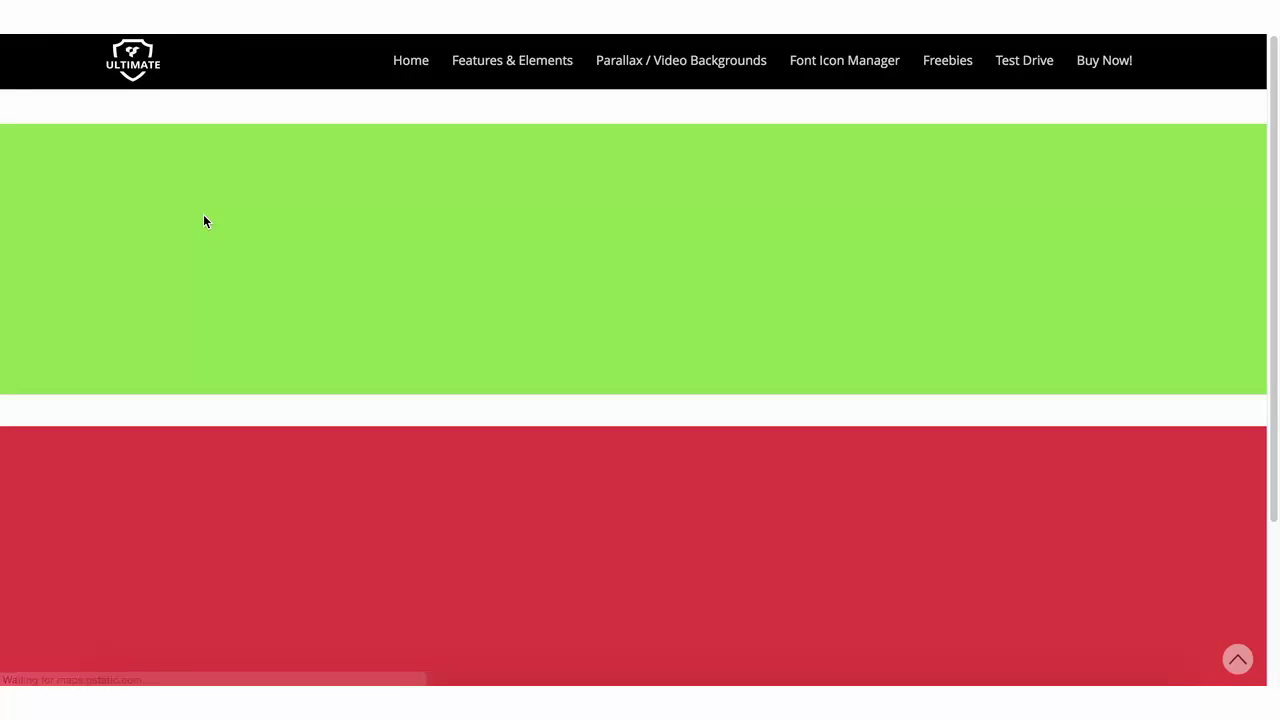
pyautogui.scroll(-3, 571, 310)
pyautogui.scroll(1, 571, 310)
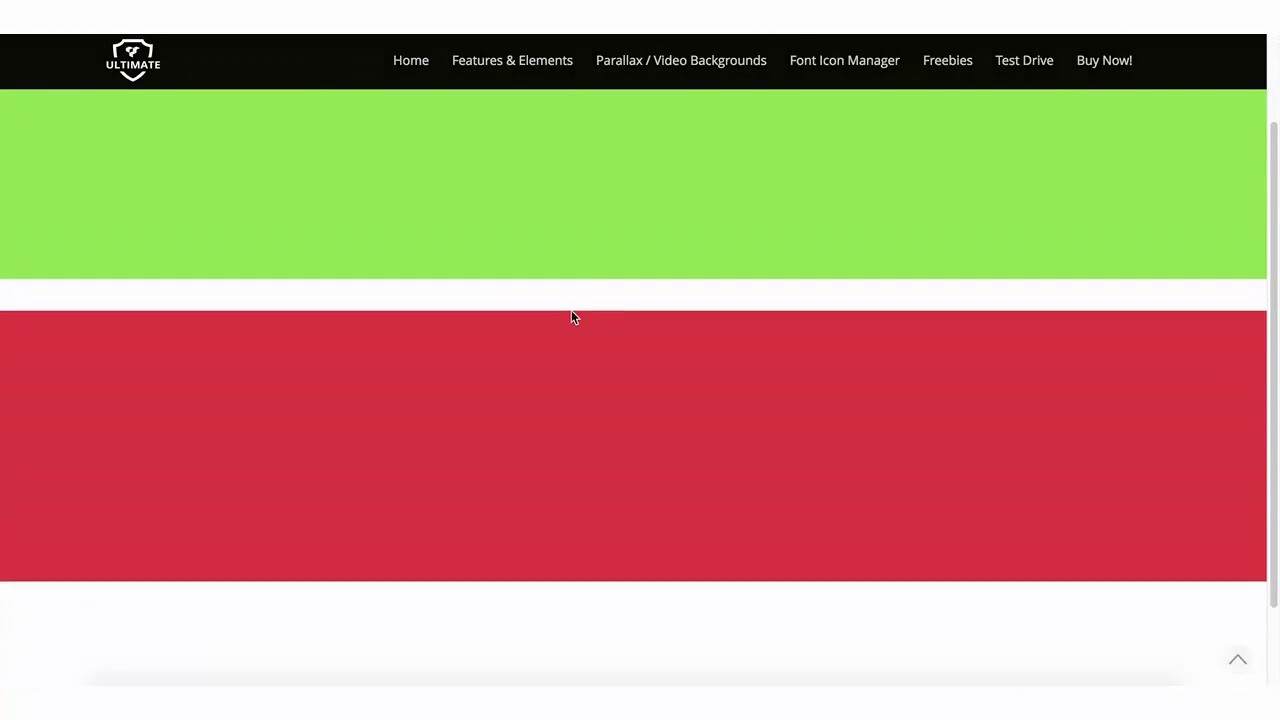
pyautogui.scroll(2, 571, 317)
pyautogui.scroll(-1, 571, 317)
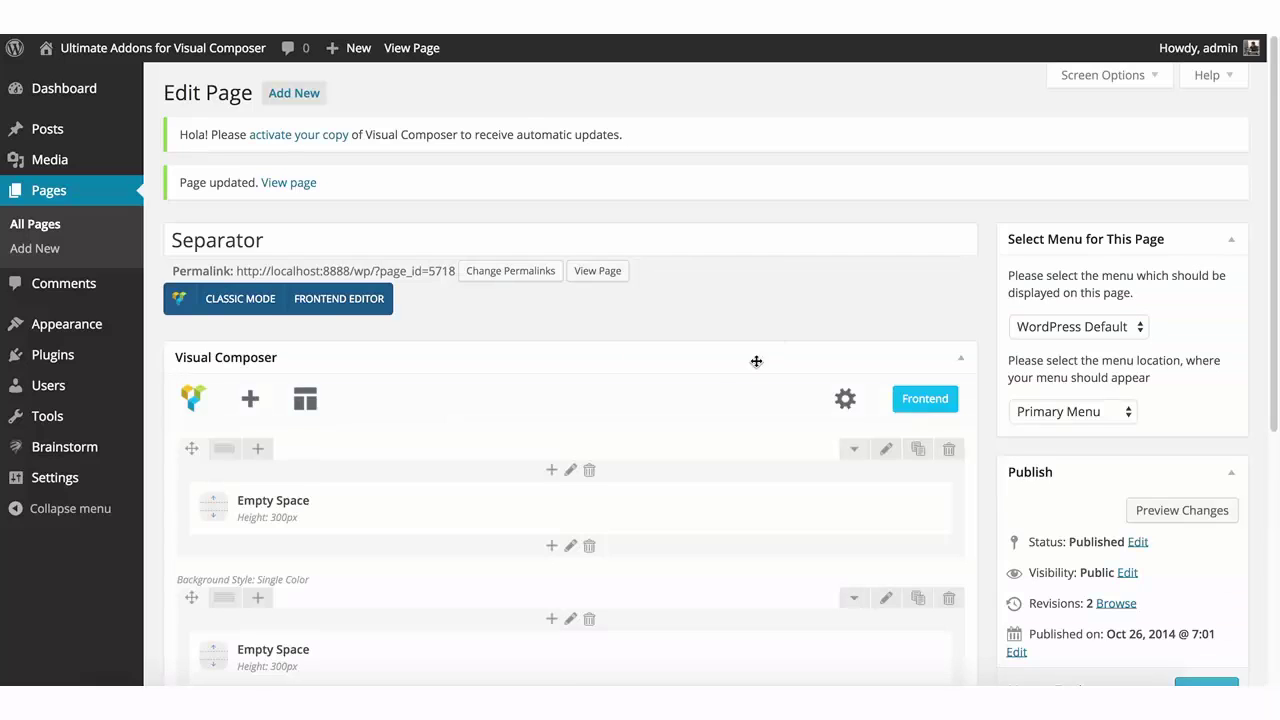
pyautogui.scroll(-2, 724, 383)
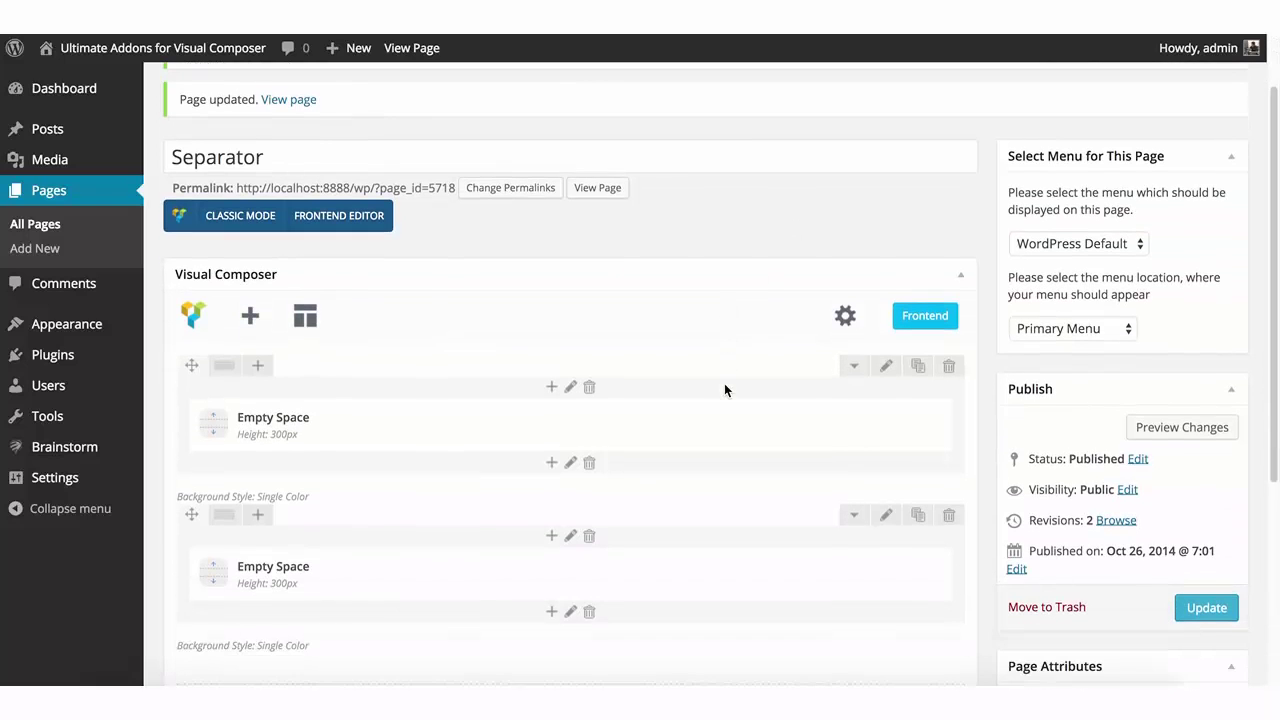
# Set the first row's top and bottom margins to 0 and save the row settings.
pyautogui.click(888, 369)
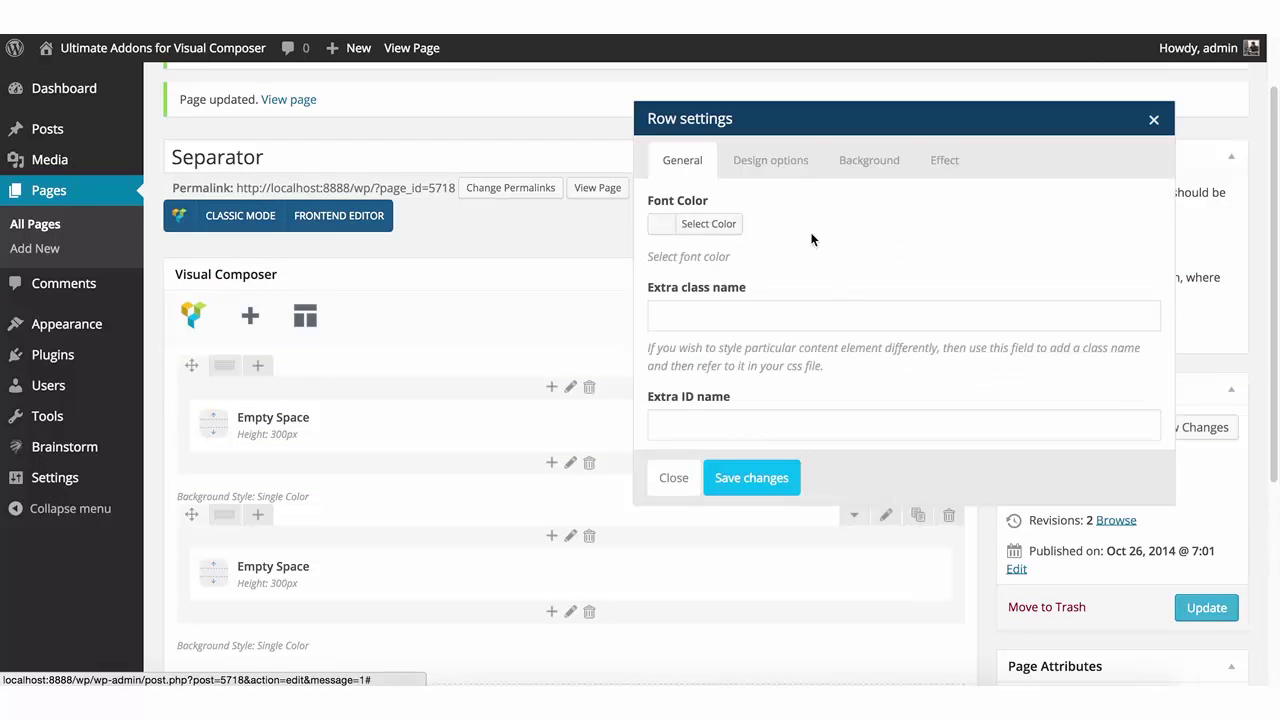
pyautogui.click(780, 161)
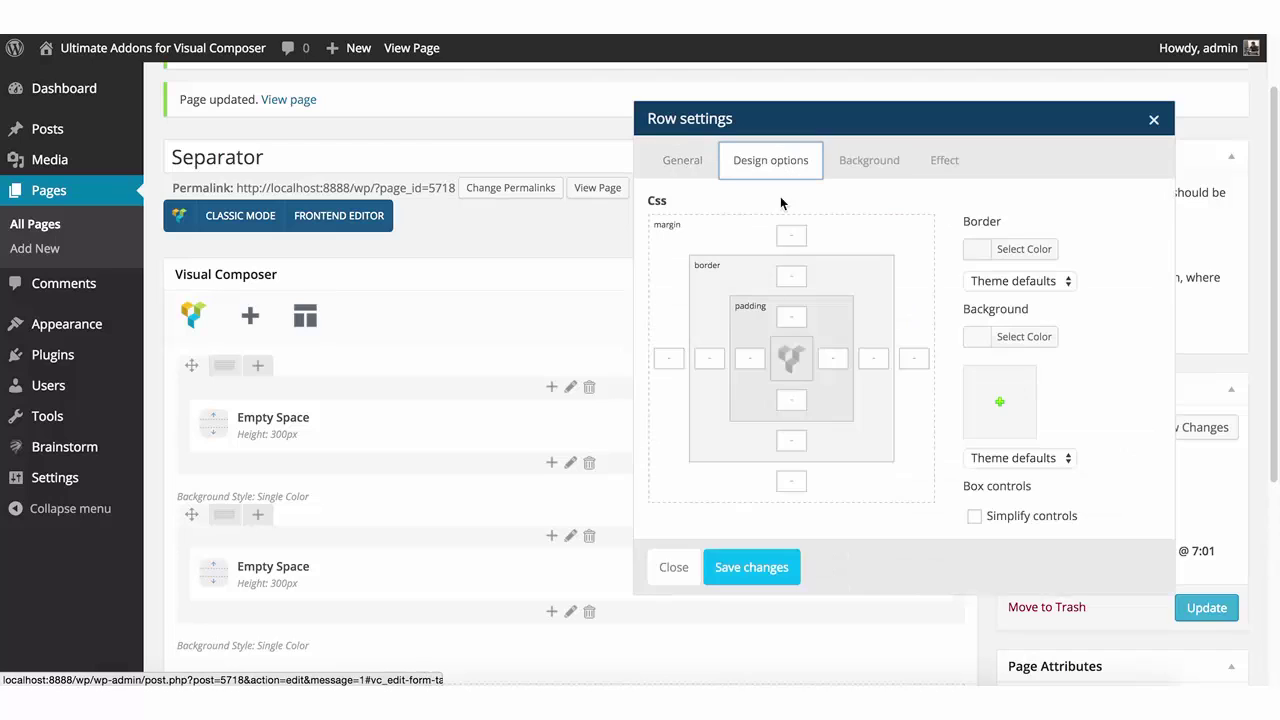
pyautogui.click(794, 234)
pyautogui.write('0')
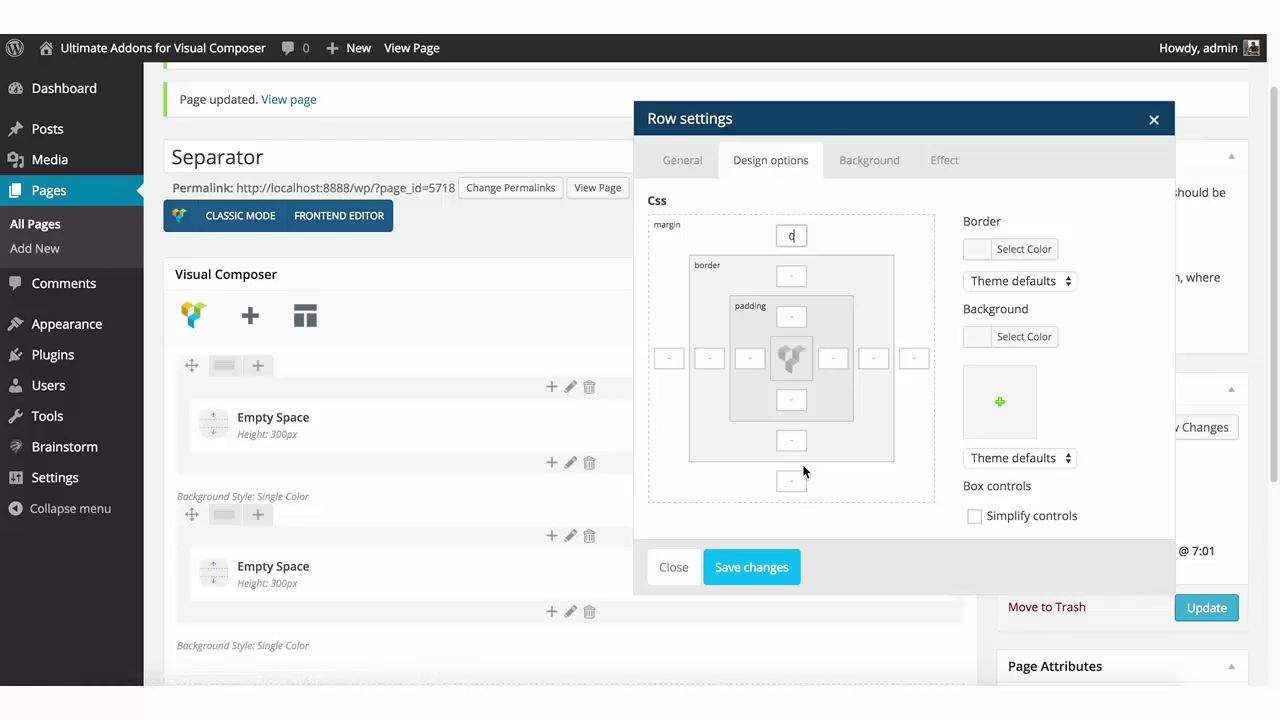
pyautogui.click(794, 481)
pyautogui.write('0')
pyautogui.click(750, 567)
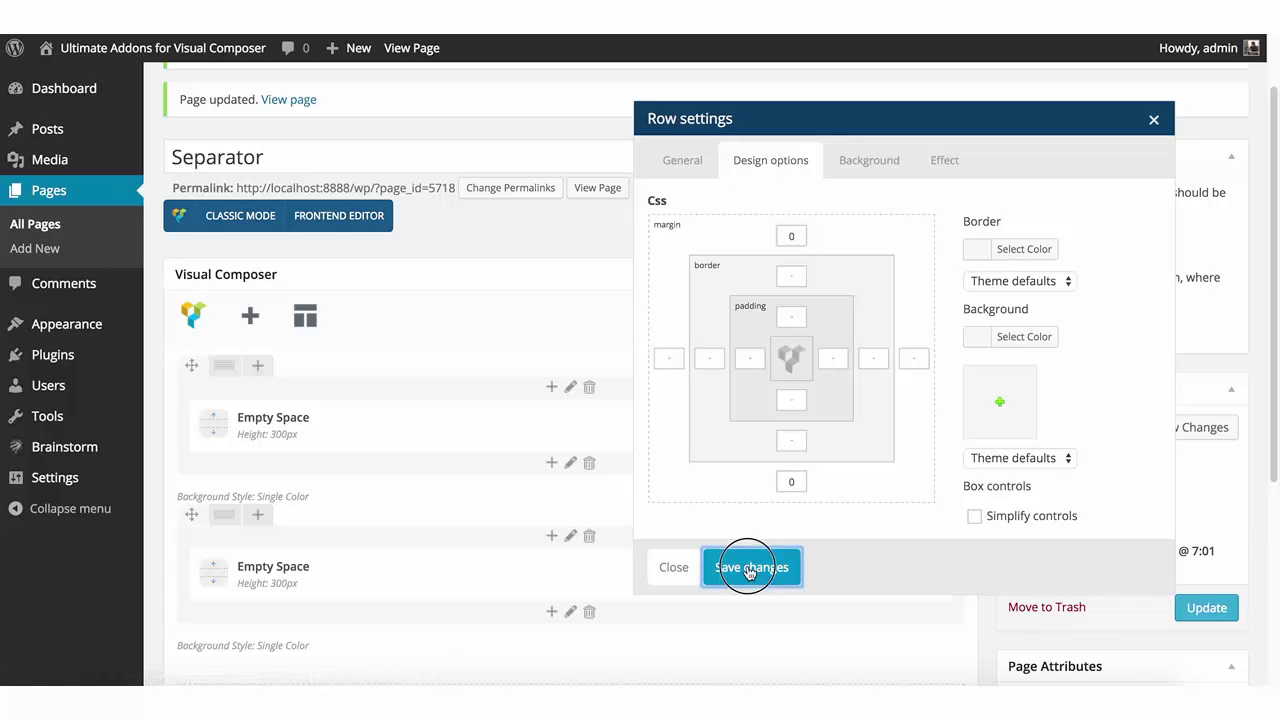
# Set the second row's top and bottom margins to 0, save the row settings and update the page.
pyautogui.click(886, 515)
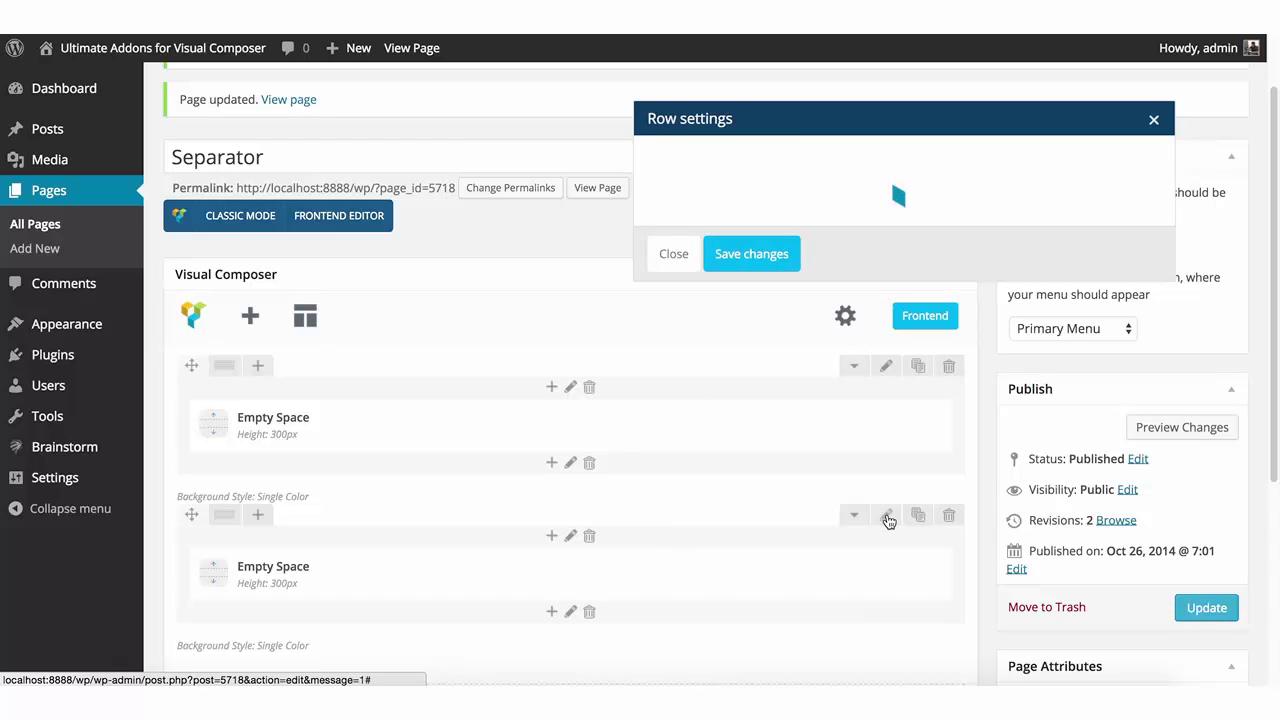
pyautogui.click(788, 165)
pyautogui.click(791, 235)
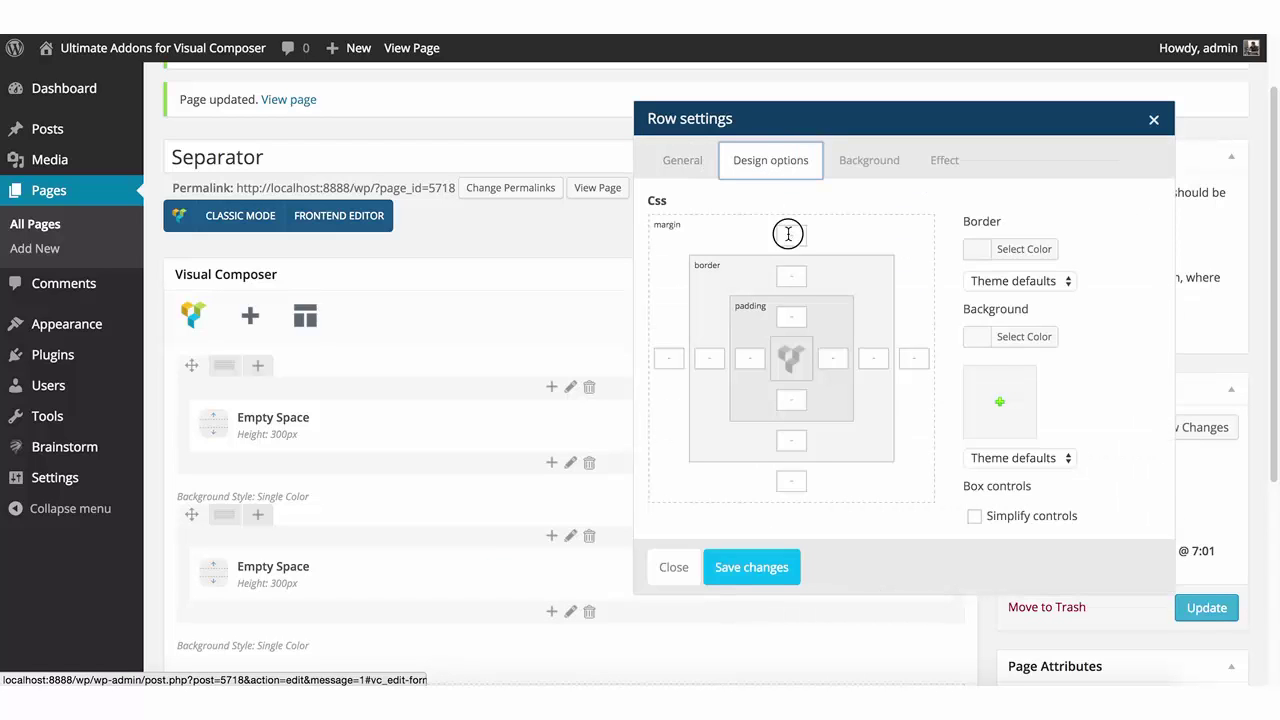
pyautogui.write('0')
pyautogui.click(787, 480)
pyautogui.write('0')
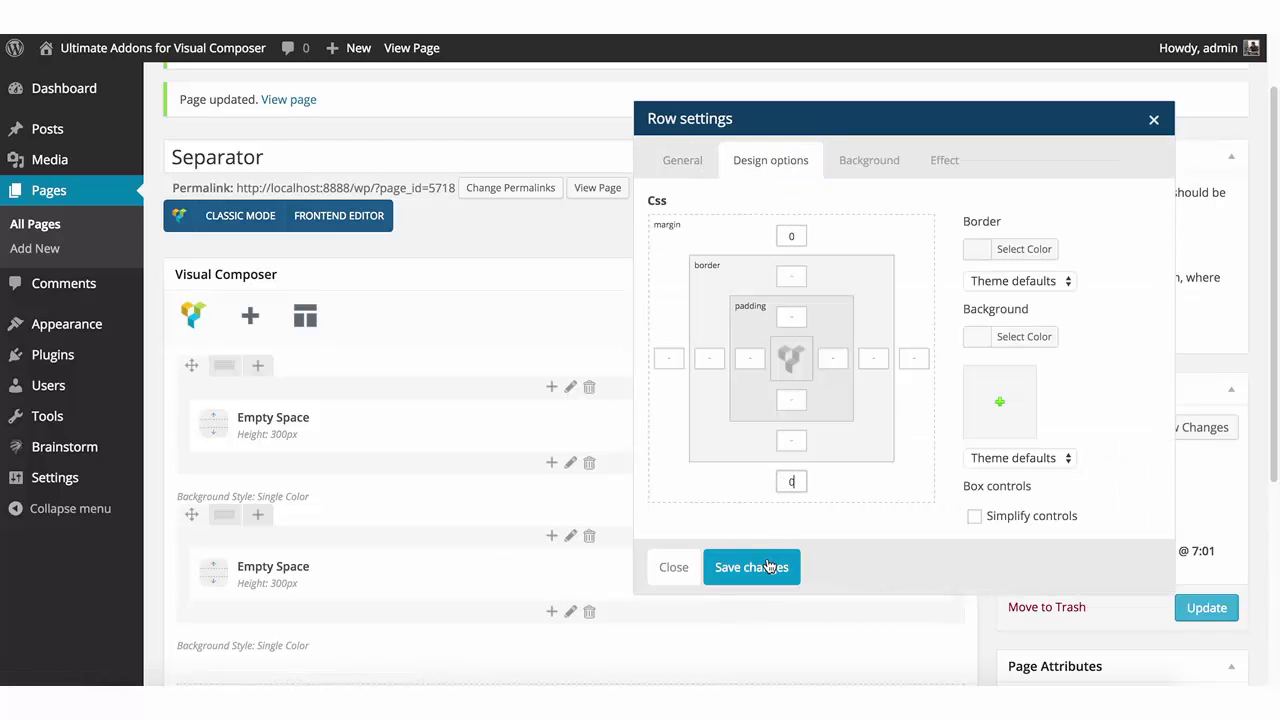
pyautogui.click(798, 567)
pyautogui.click(1187, 607)
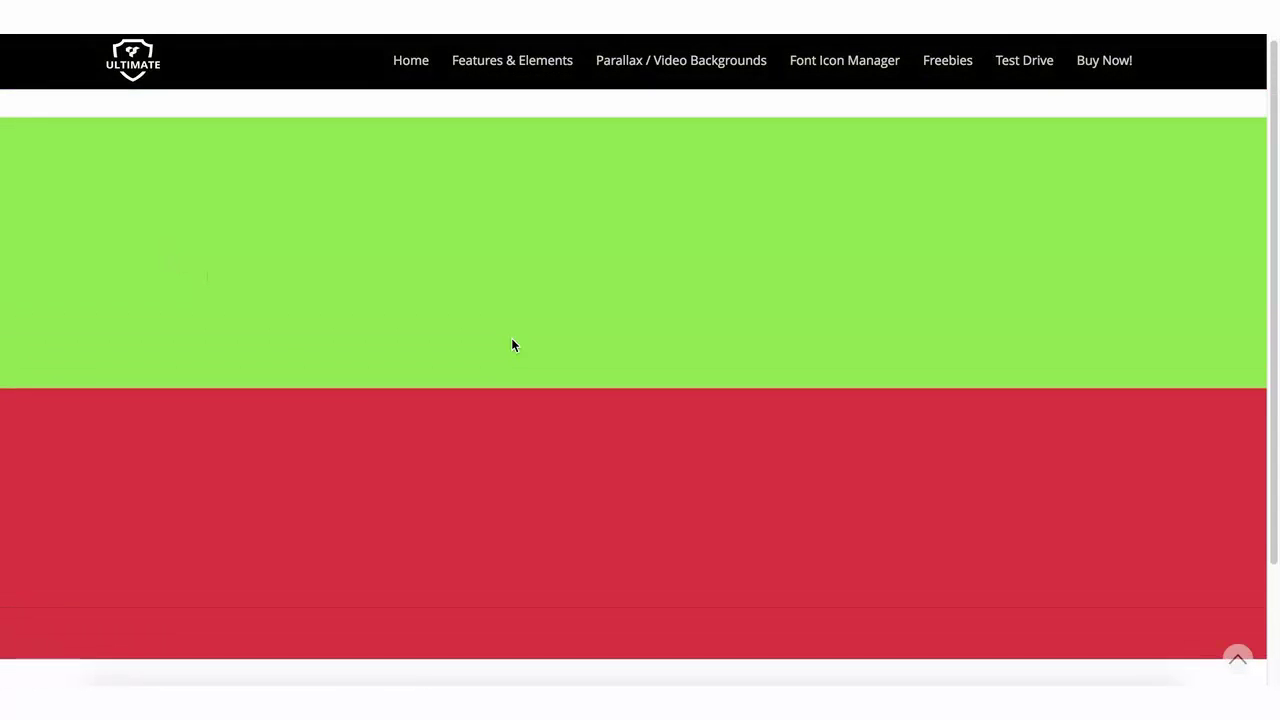
# Switch to the text editor notes to review the tips on Background Style and default row margins, and return to the live page.
pyautogui.click(200, 688)
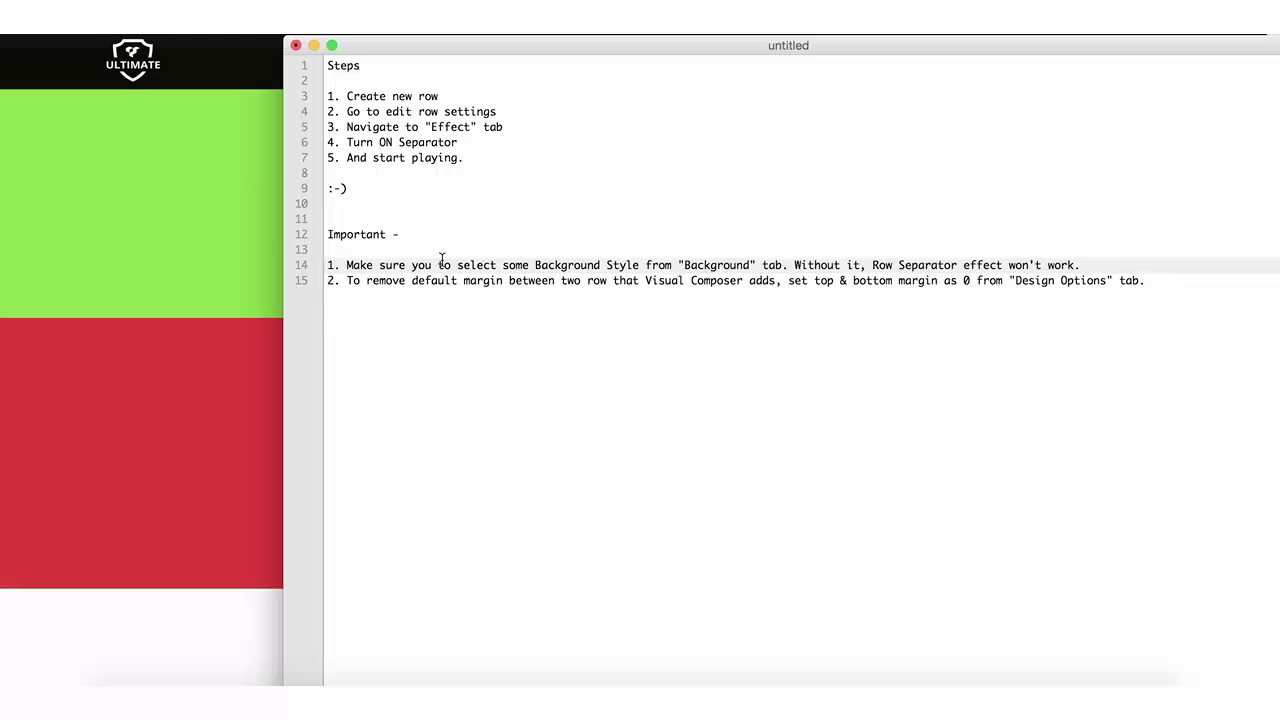
pyautogui.moveTo(458, 266); pyautogui.dragTo(638, 267)
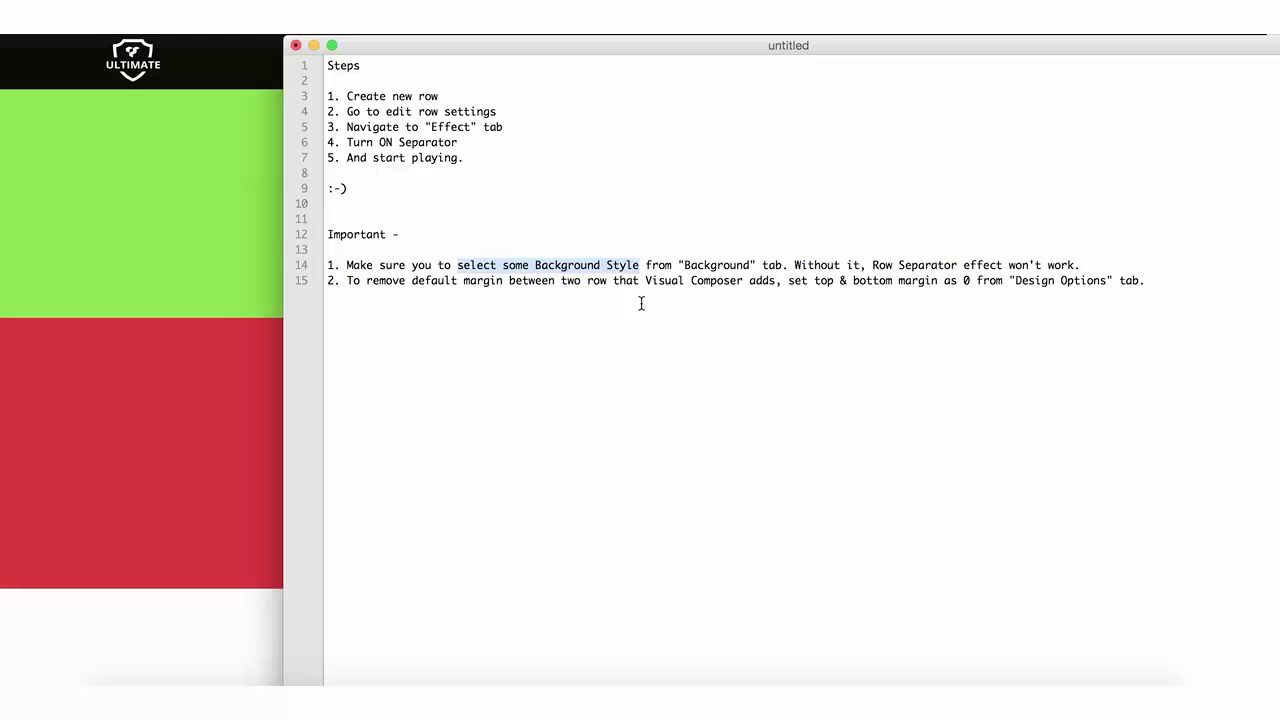
pyautogui.tripleClick(352, 280)
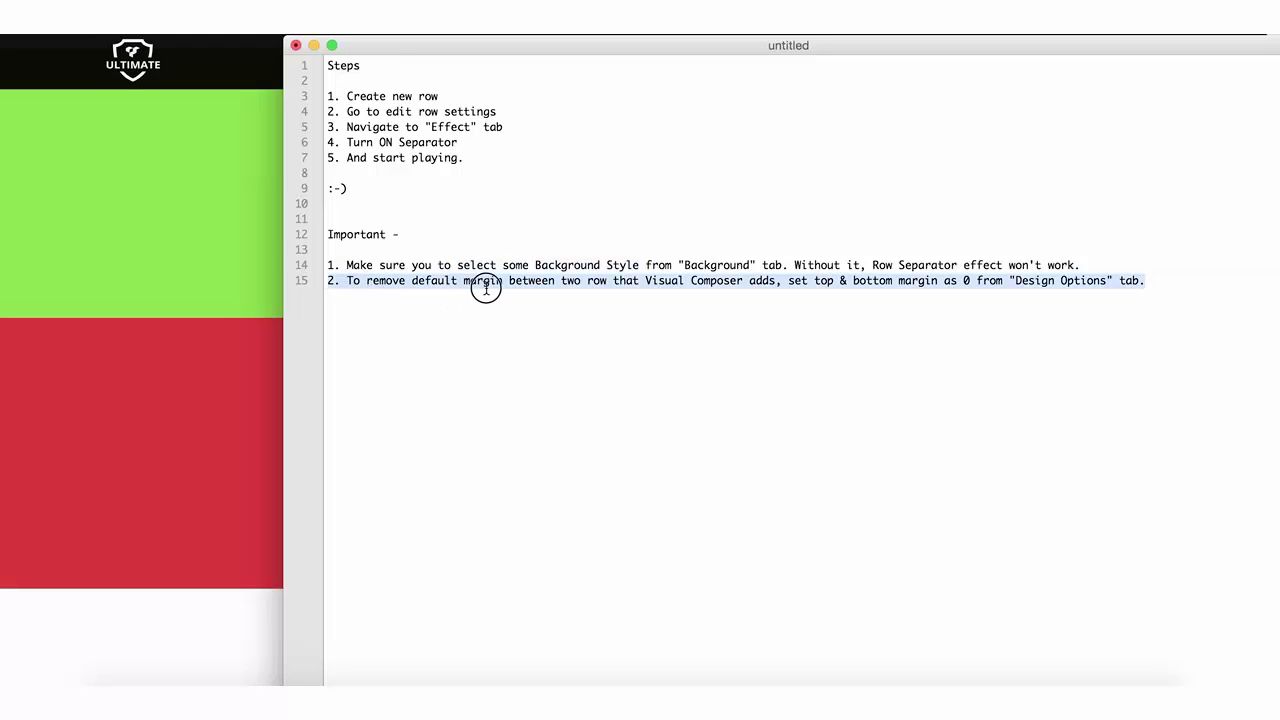
pyautogui.doubleClick(600, 284)
pyautogui.click(788, 290)
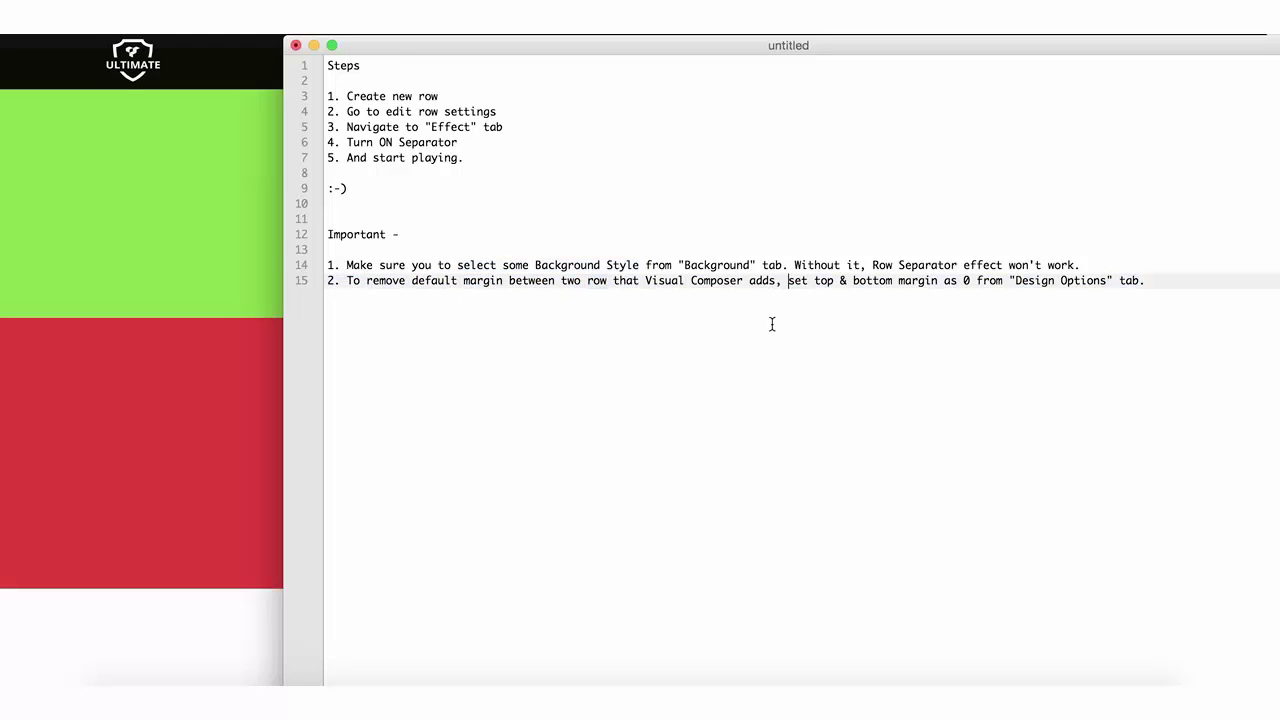
pyautogui.click(93, 338)
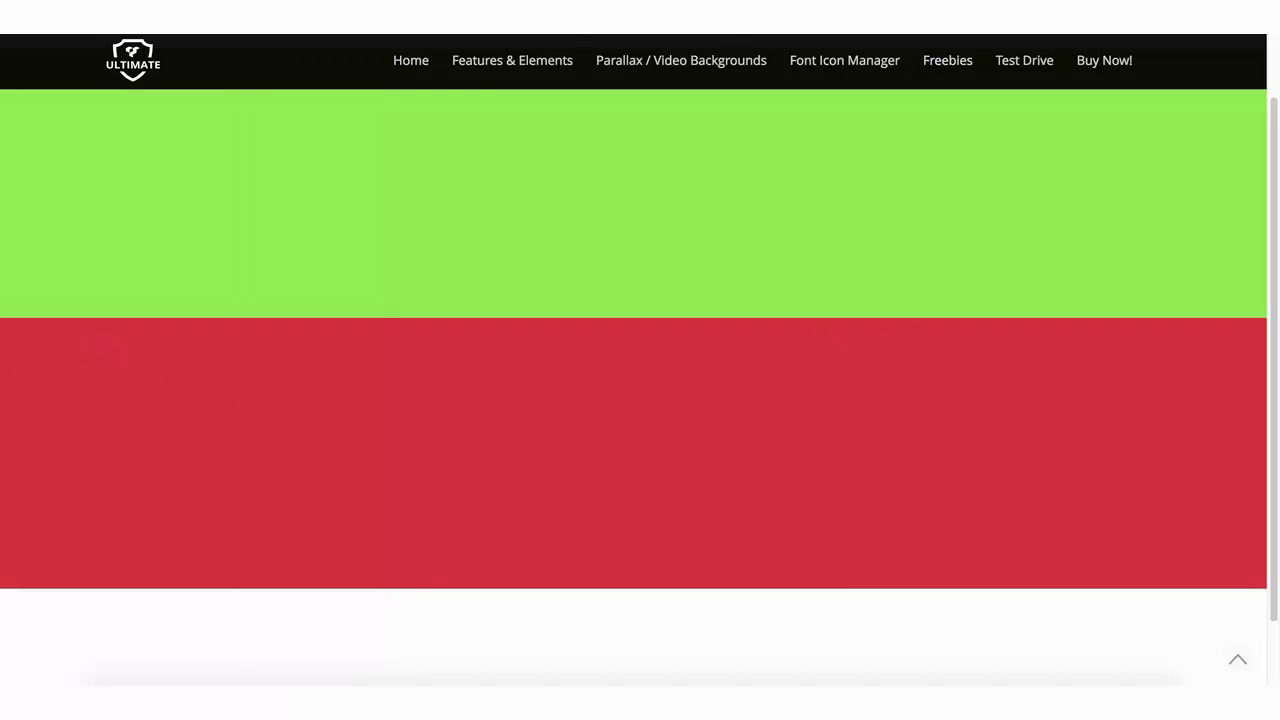
# Go back to the page editor, open the first row's effect settings and toggle the Seperator option off and on again.
pyautogui.click(540, 20)
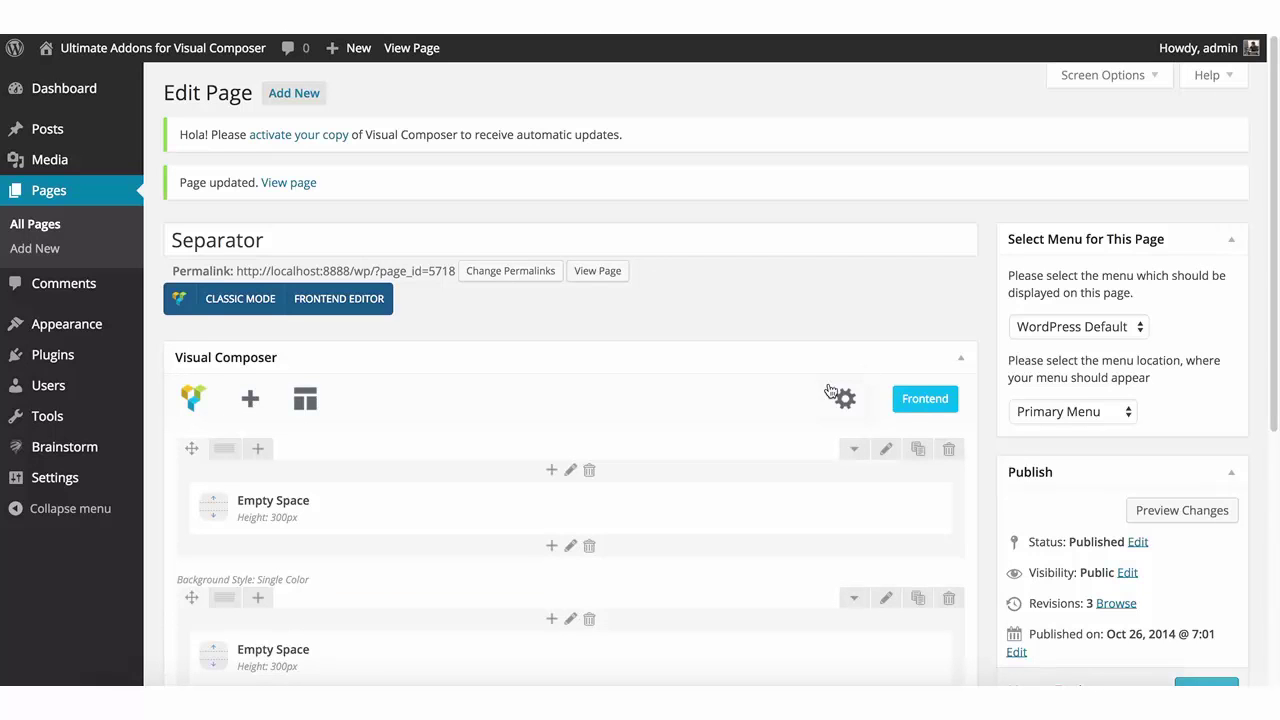
pyautogui.scroll(-1, 790, 410)
pyautogui.click(886, 399)
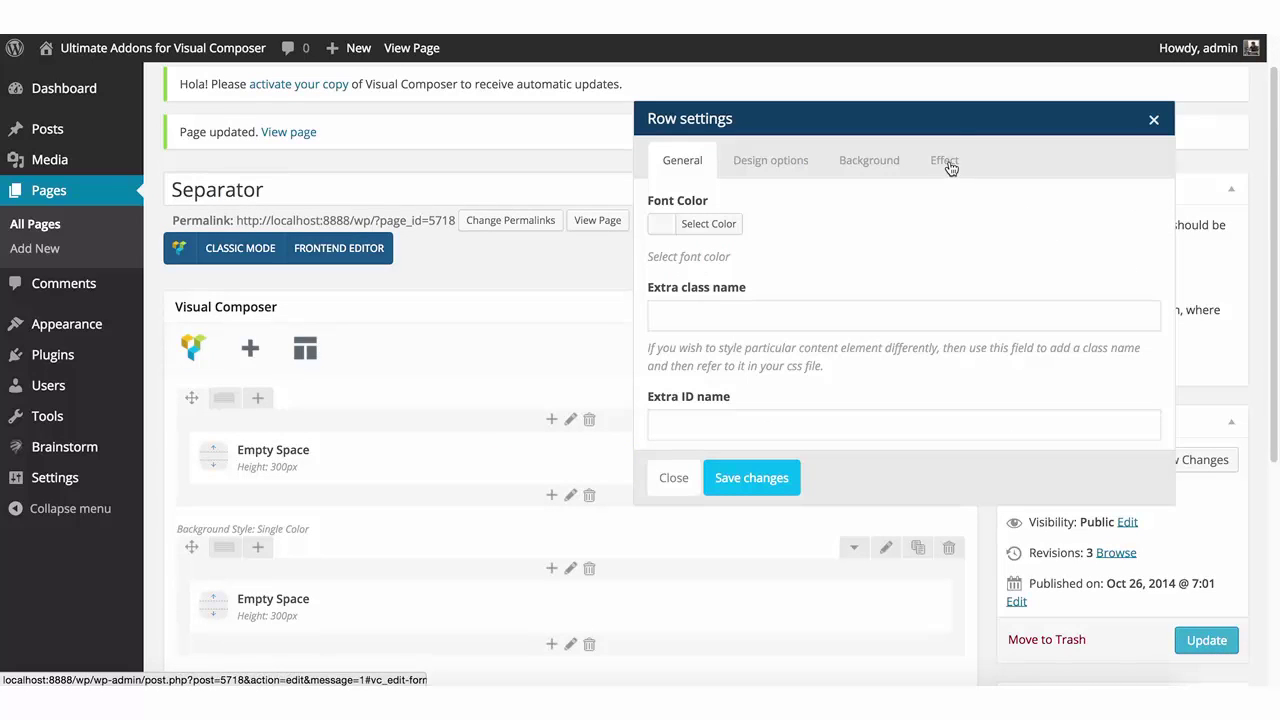
pyautogui.click(947, 163)
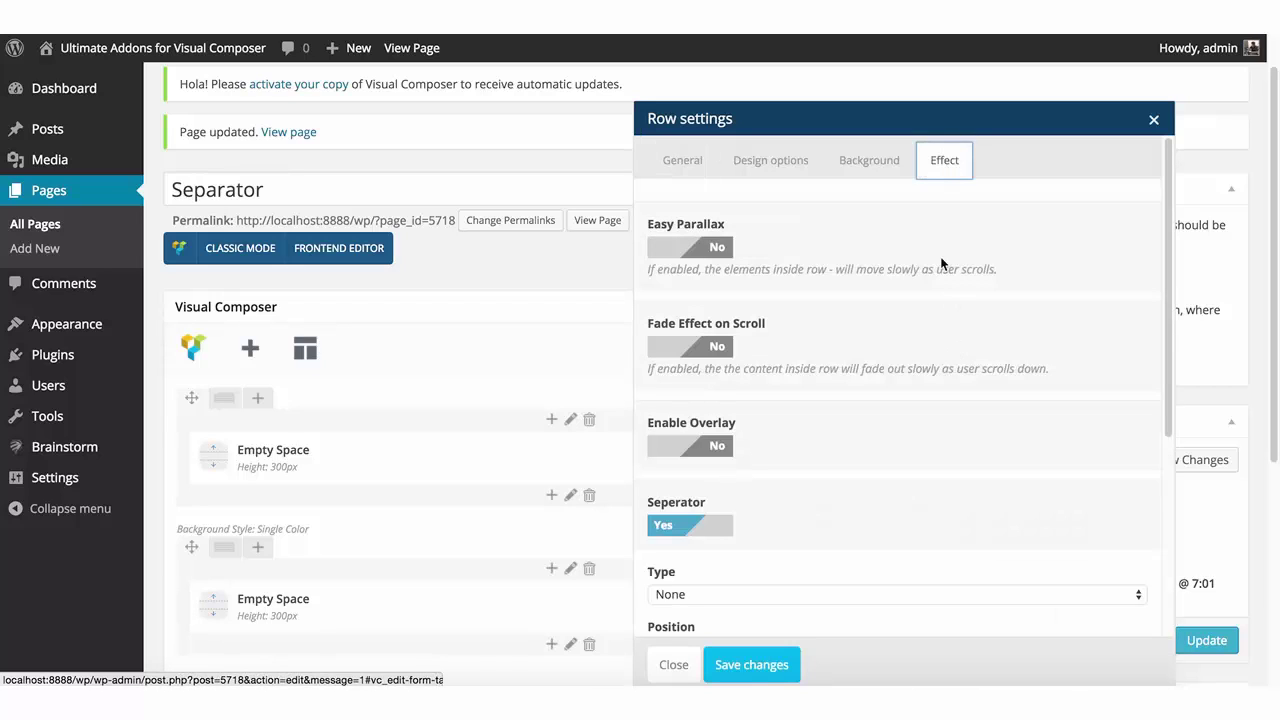
pyautogui.scroll(-2, 897, 425)
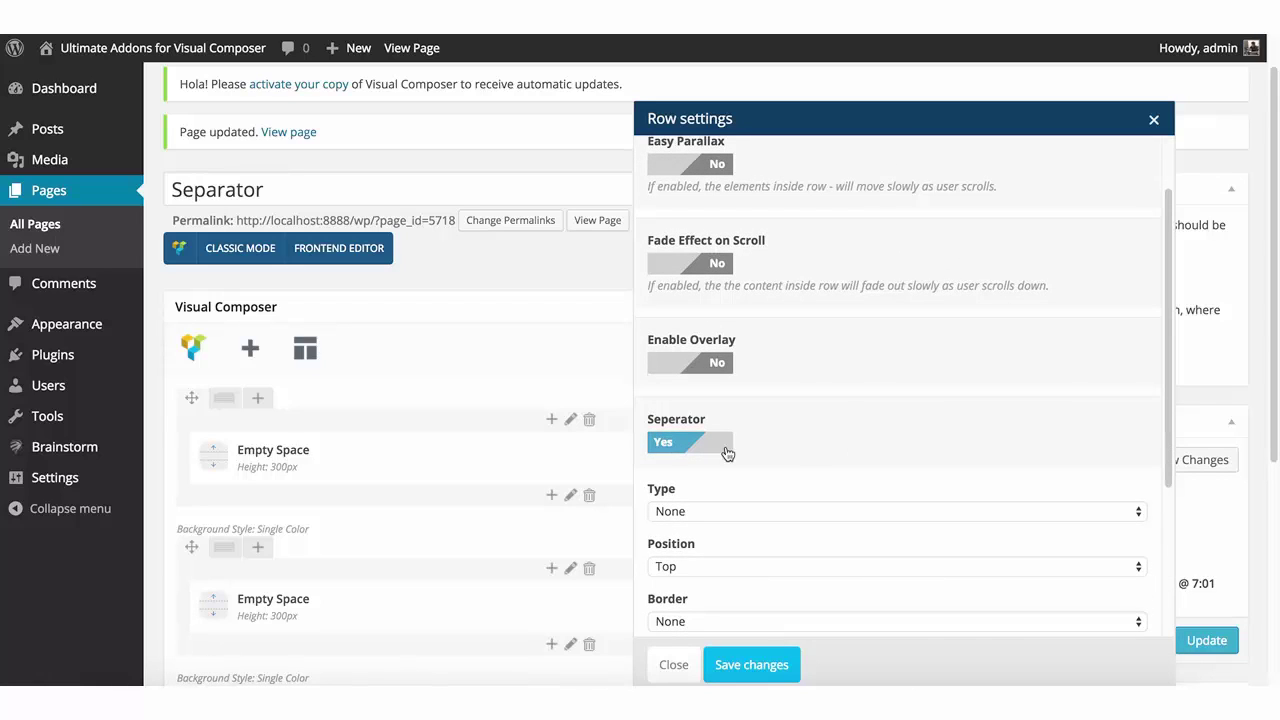
pyautogui.click(669, 443)
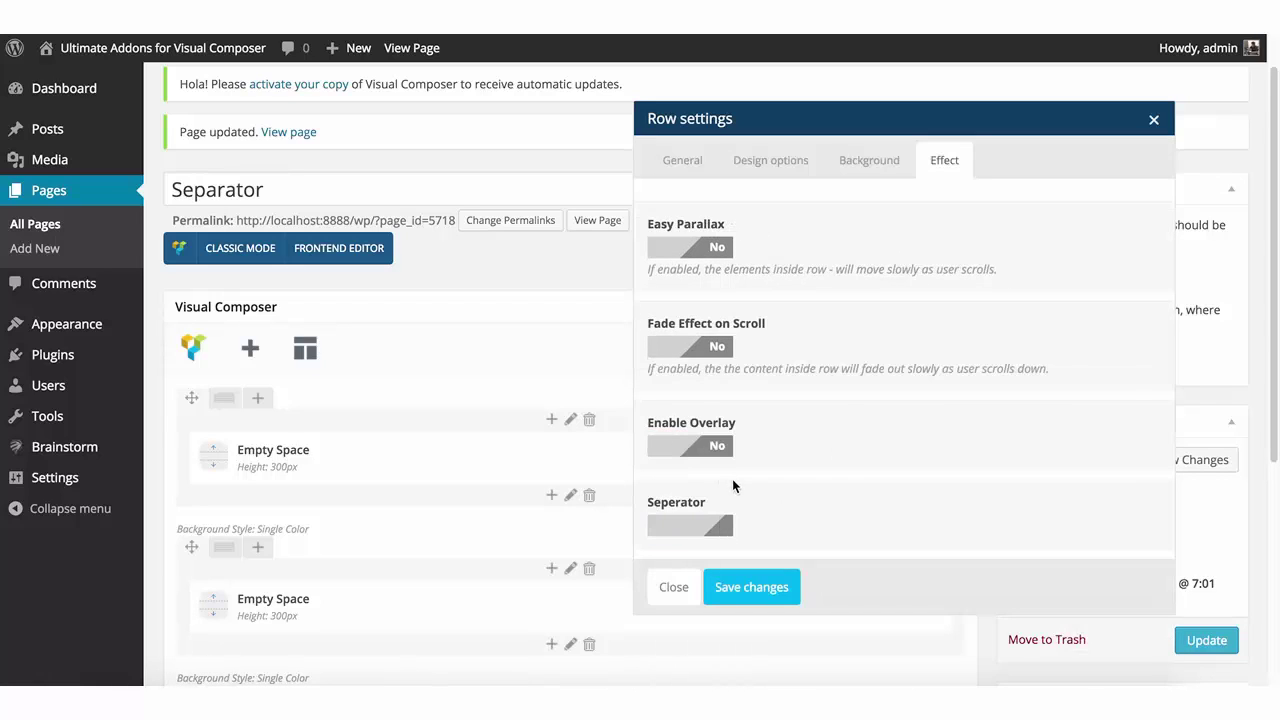
pyautogui.click(705, 532)
# Set the first row's separator type to Big Triangle.
pyautogui.scroll(-3, 939, 400)
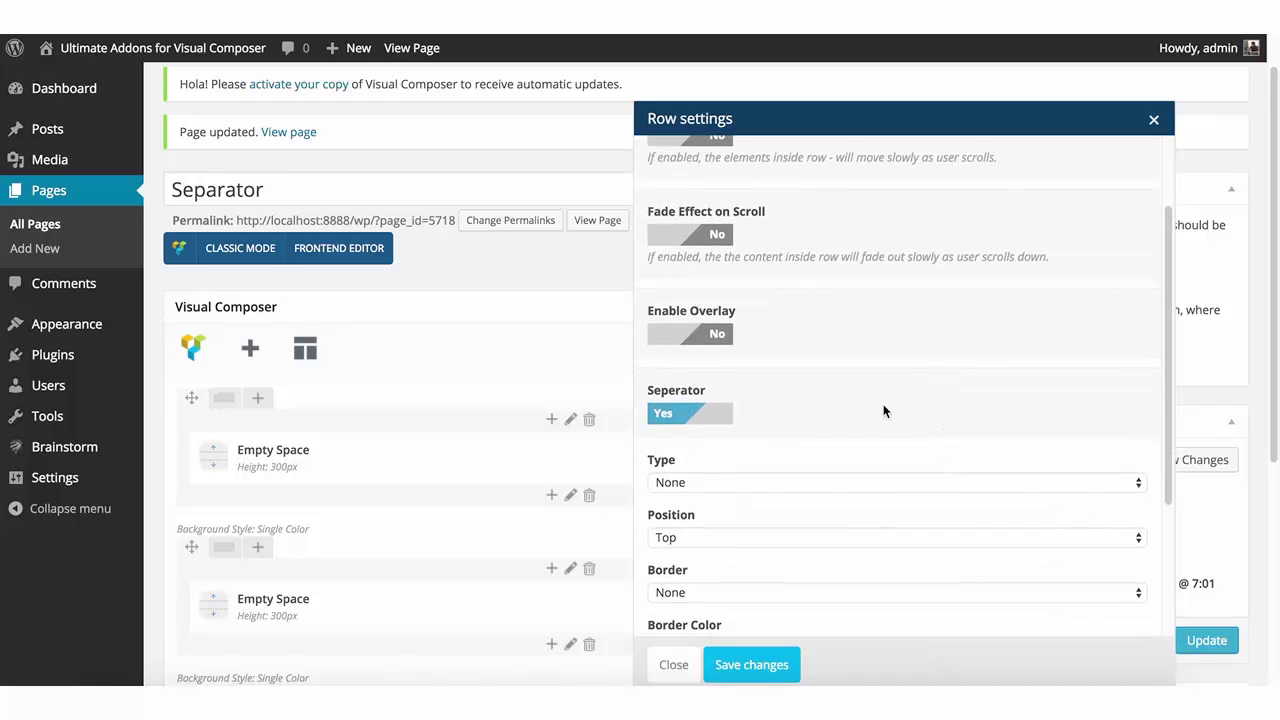
pyautogui.scroll(-2, 882, 408)
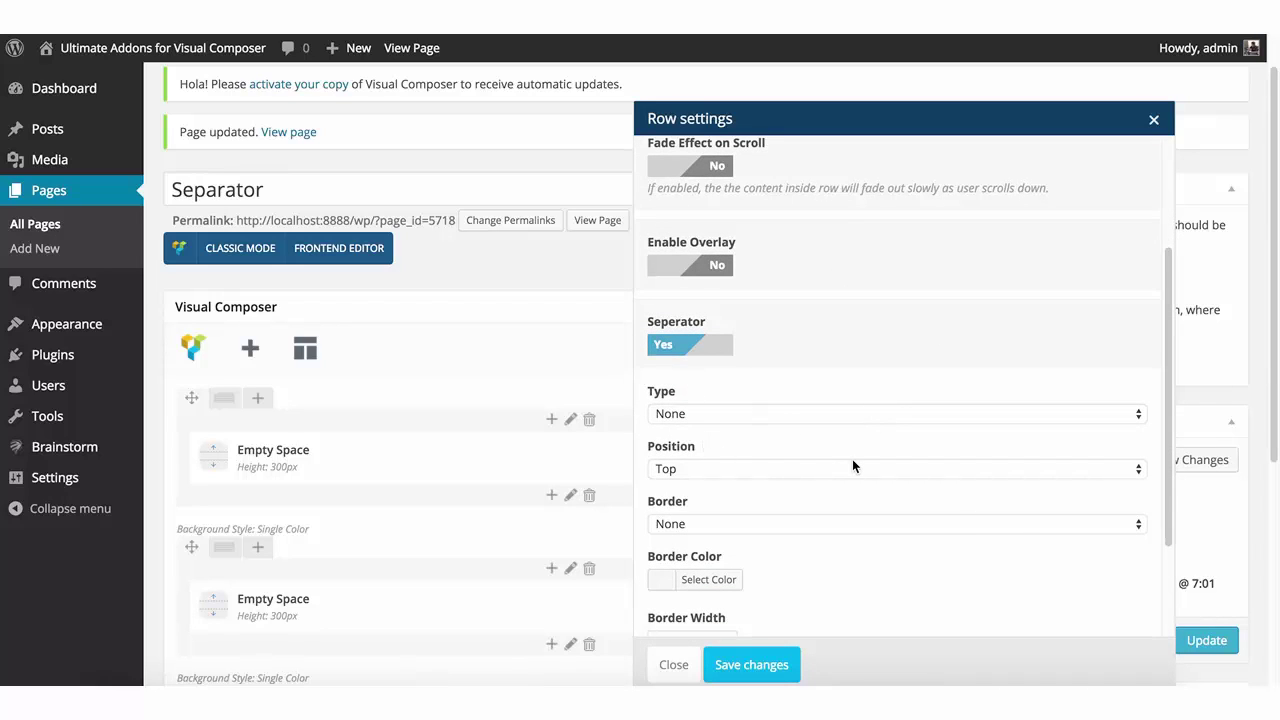
pyautogui.scroll(-1, 852, 465)
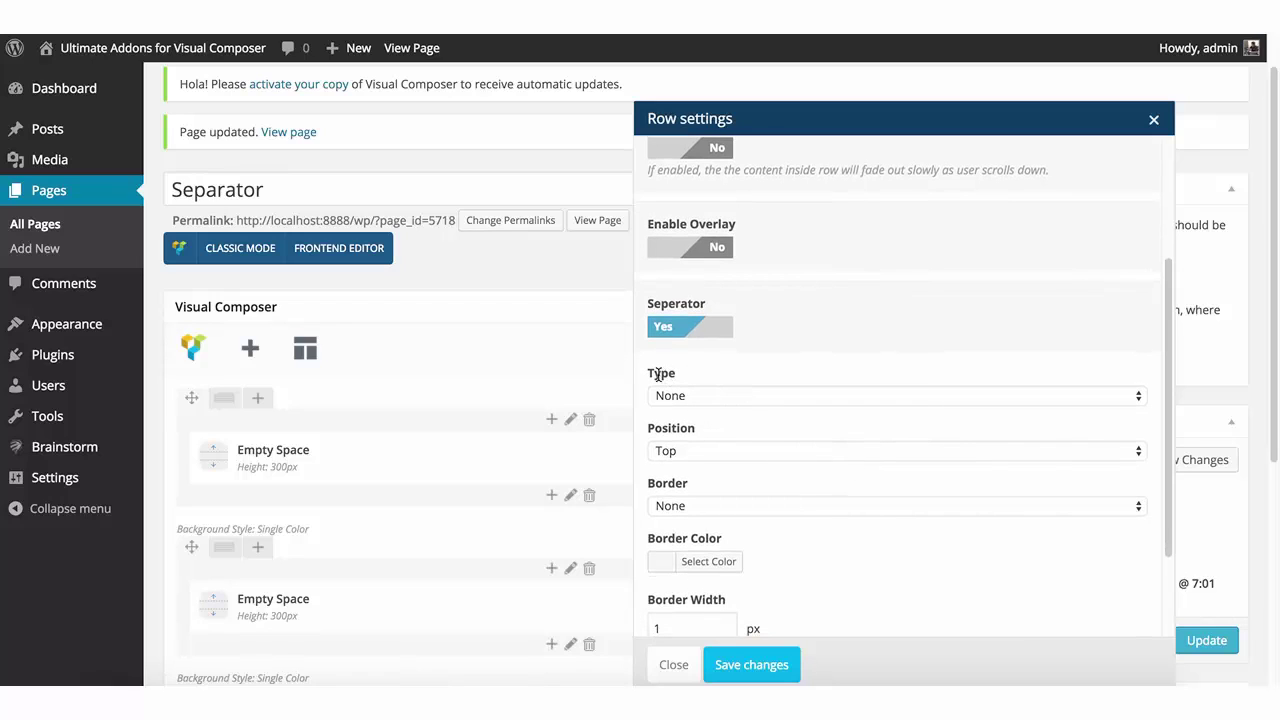
pyautogui.click(685, 397)
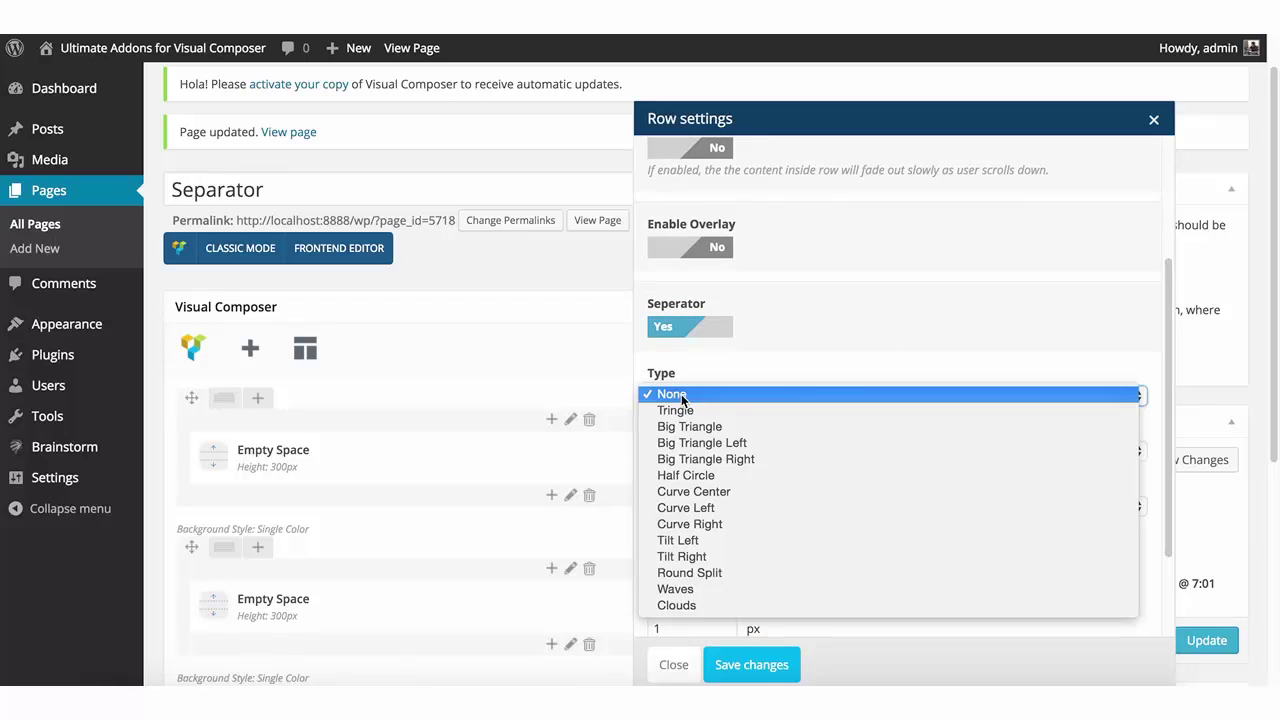
pyautogui.click(723, 429)
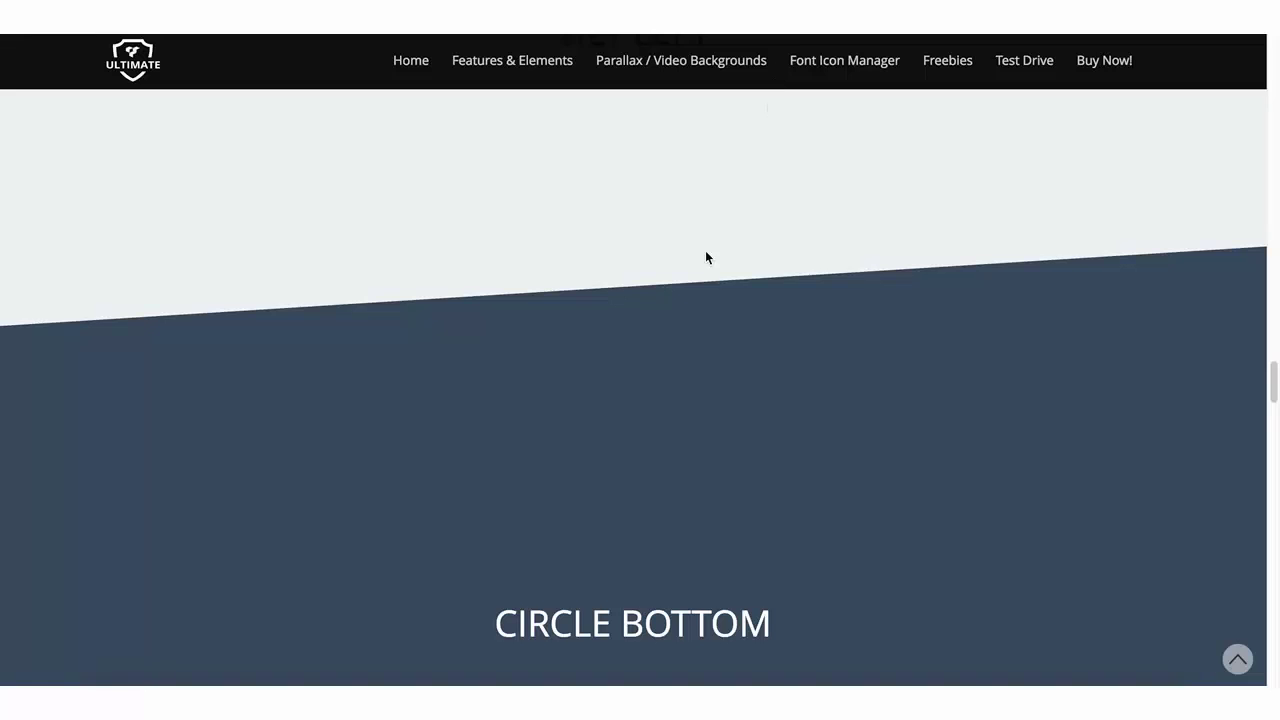
# Review the separator styles on the demo page and set the first row's separator position to Bottom.
pyautogui.scroll(10, 689, 366)
pyautogui.scroll(15, 691, 378)
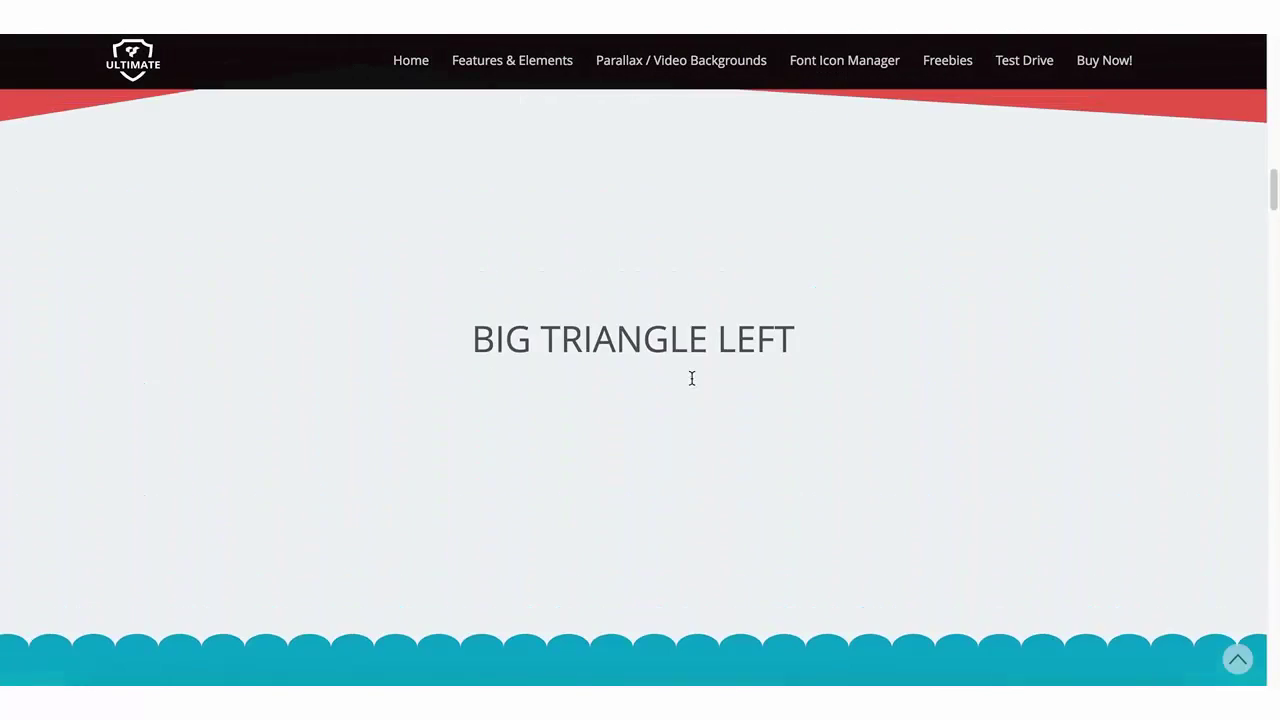
pyautogui.scroll(5, 691, 378)
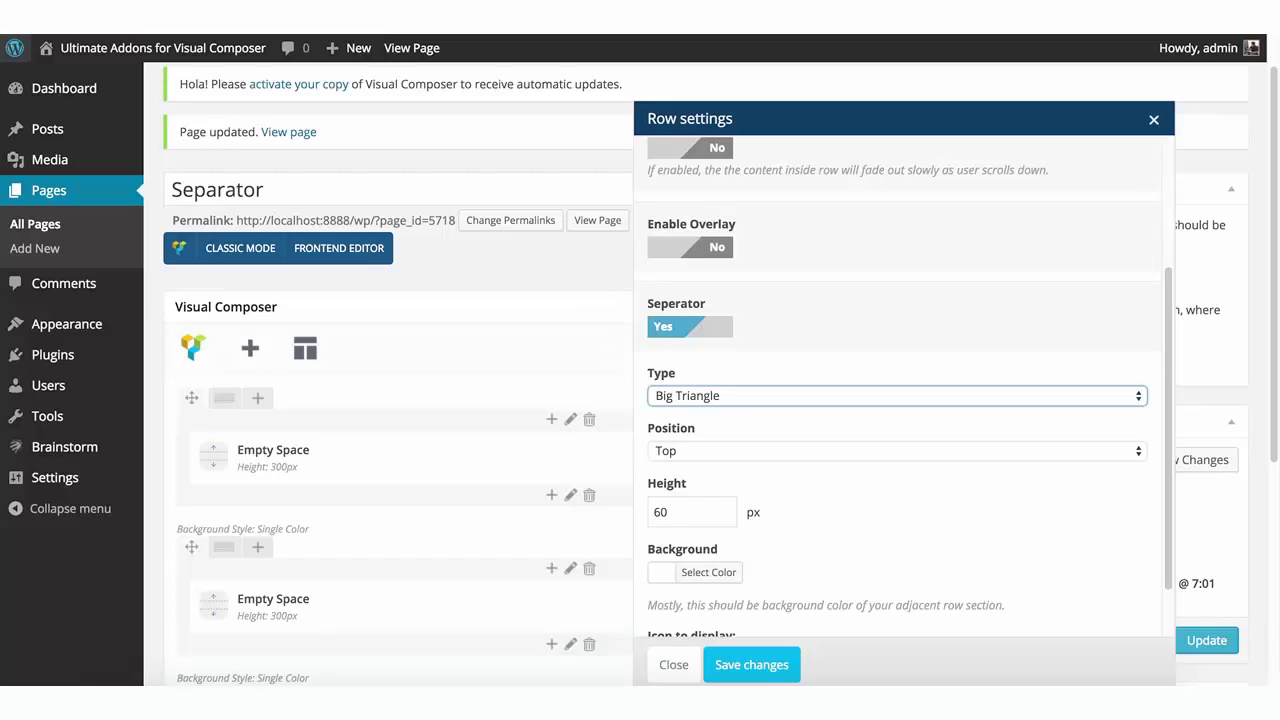
pyautogui.click(675, 452)
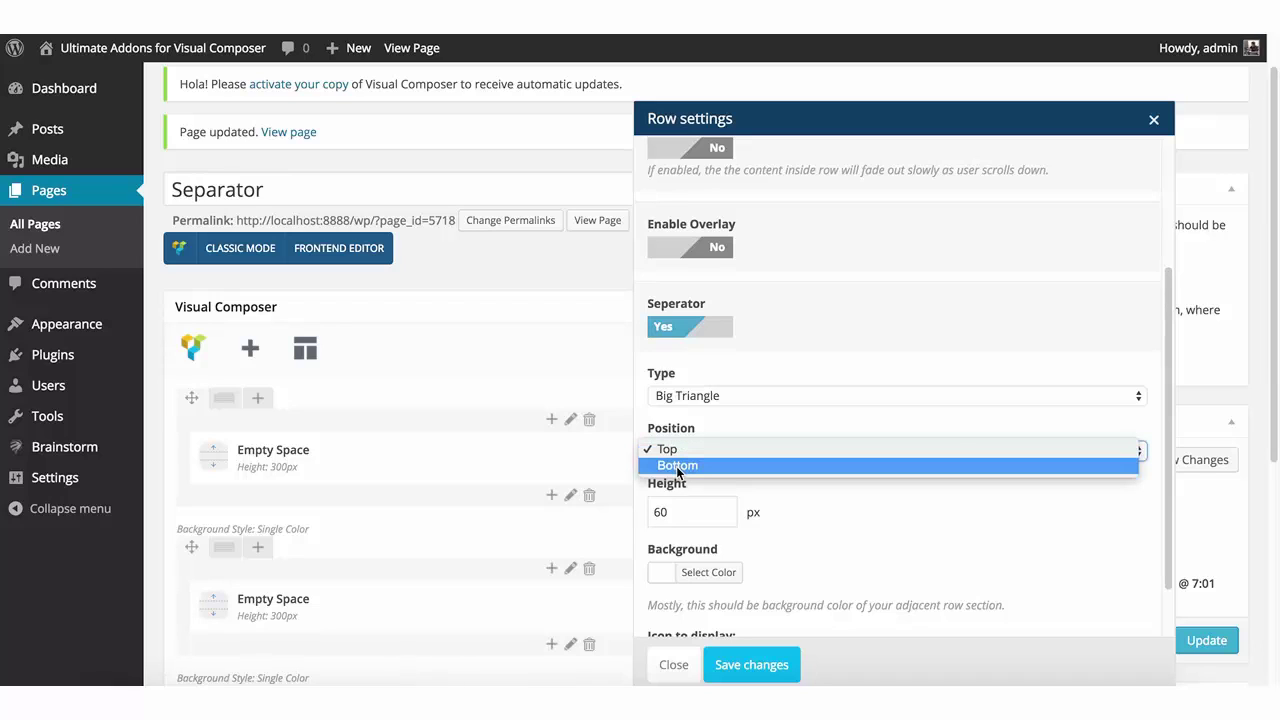
pyautogui.click(676, 466)
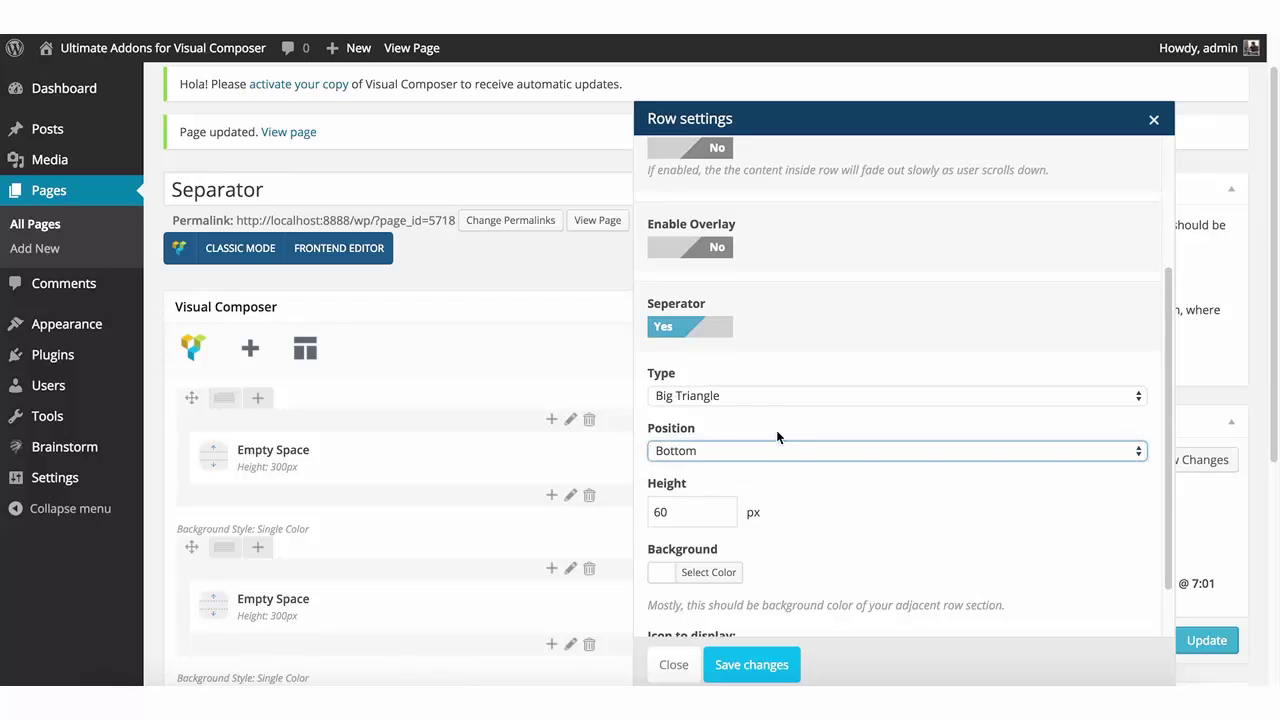
# Examine the separator's Height, Background and Icon to display options in the first row's settings.
pyautogui.click(727, 421)
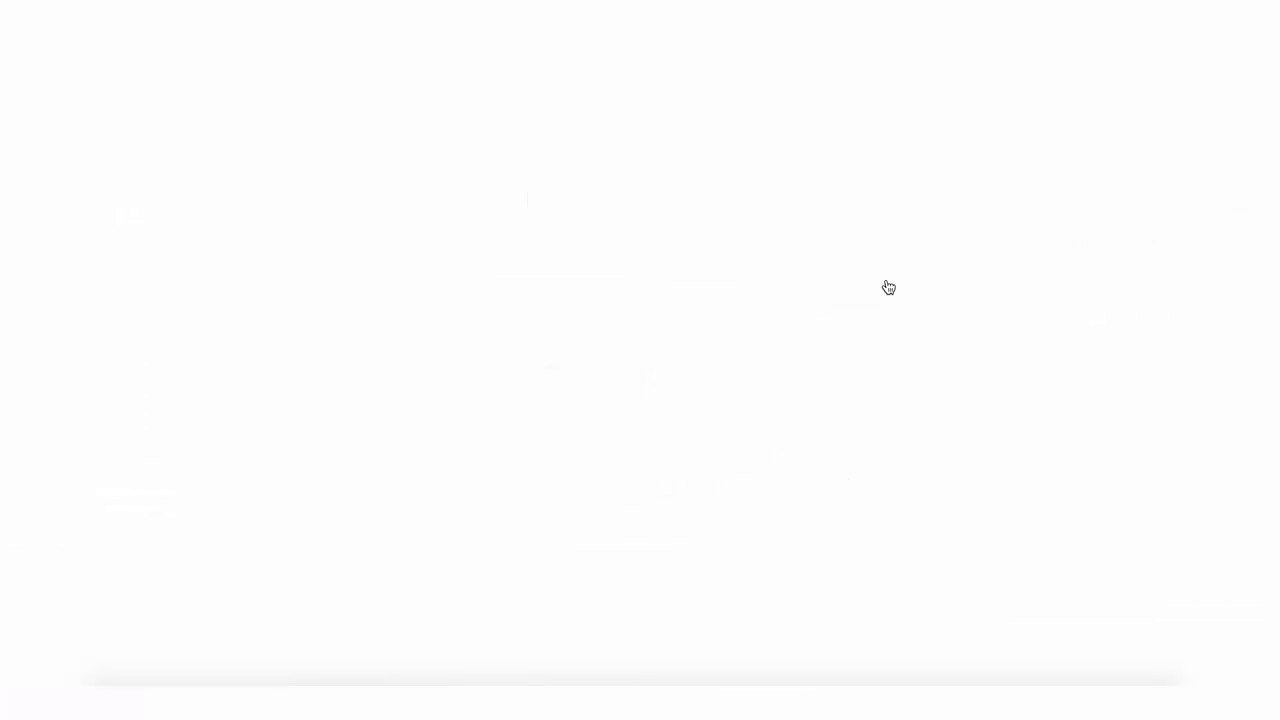
pyautogui.scroll(-1, 605, 470)
pyautogui.scroll(1, 557, 354)
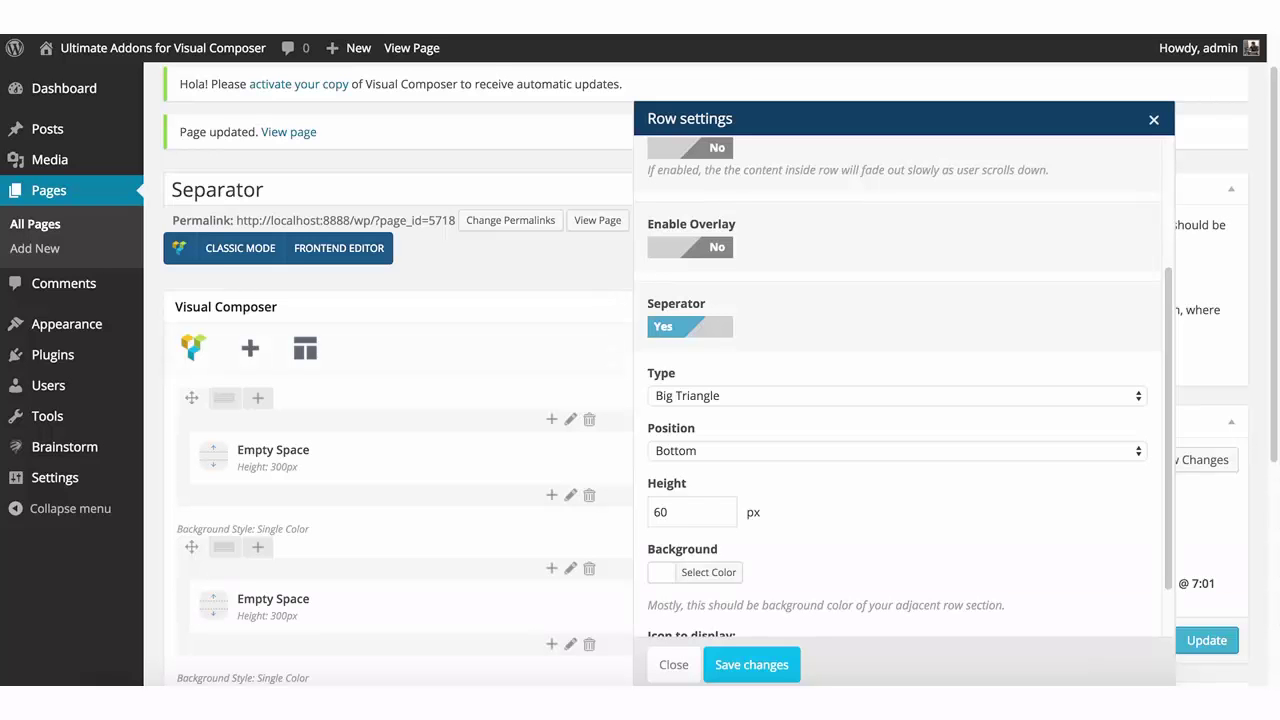
pyautogui.scroll(-1, 830, 400)
pyautogui.click(686, 491)
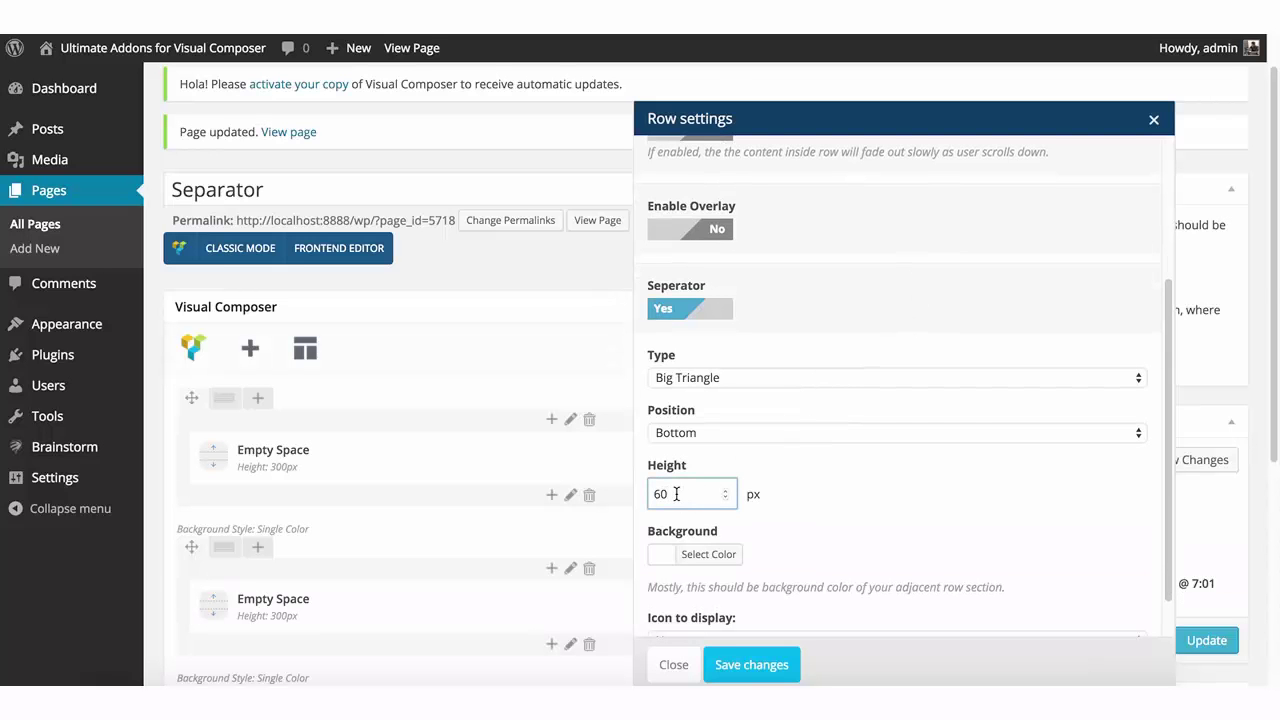
pyautogui.doubleClick(673, 492)
pyautogui.click(830, 483)
pyautogui.scroll(-2, 829, 481)
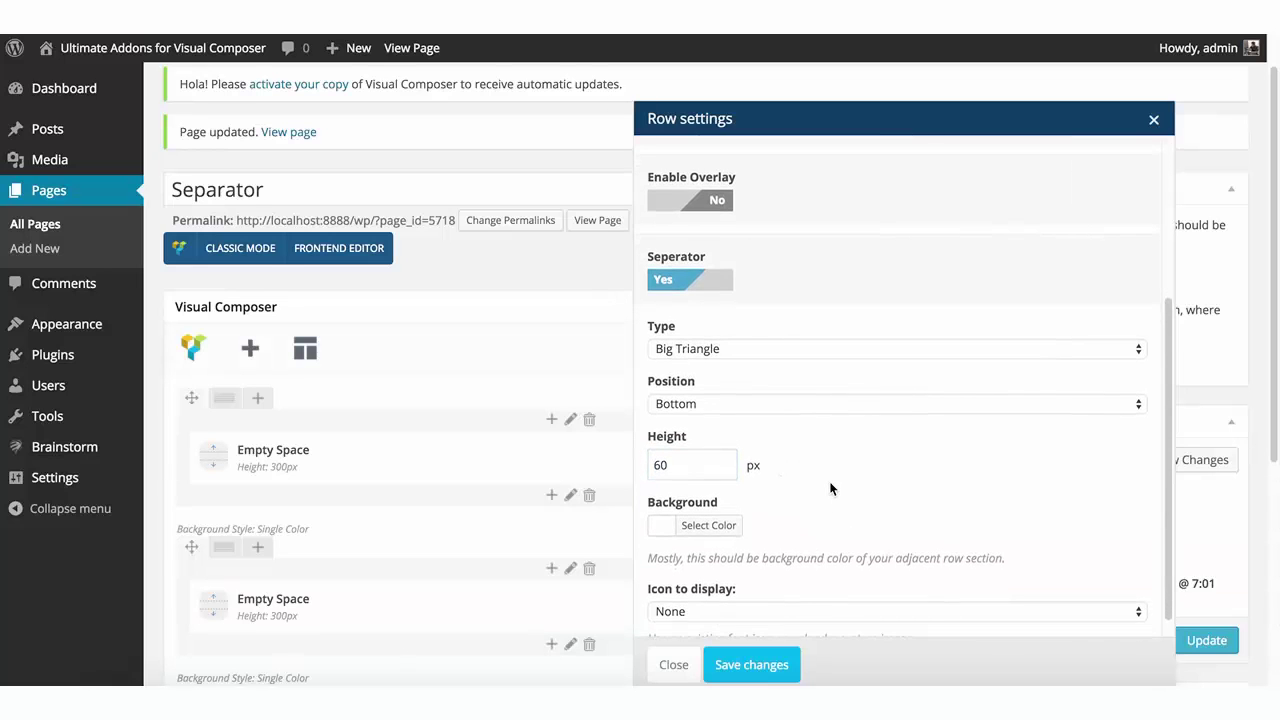
pyautogui.scroll(-1, 823, 479)
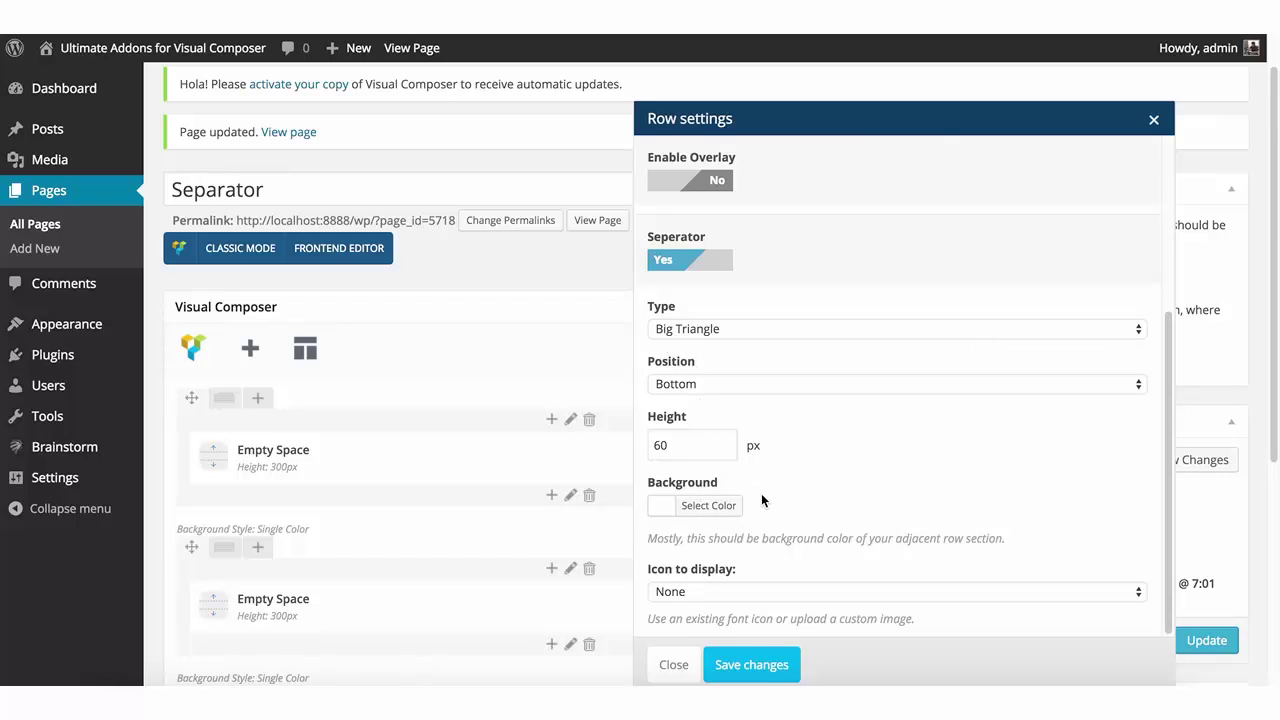
pyautogui.scroll(-1, 761, 500)
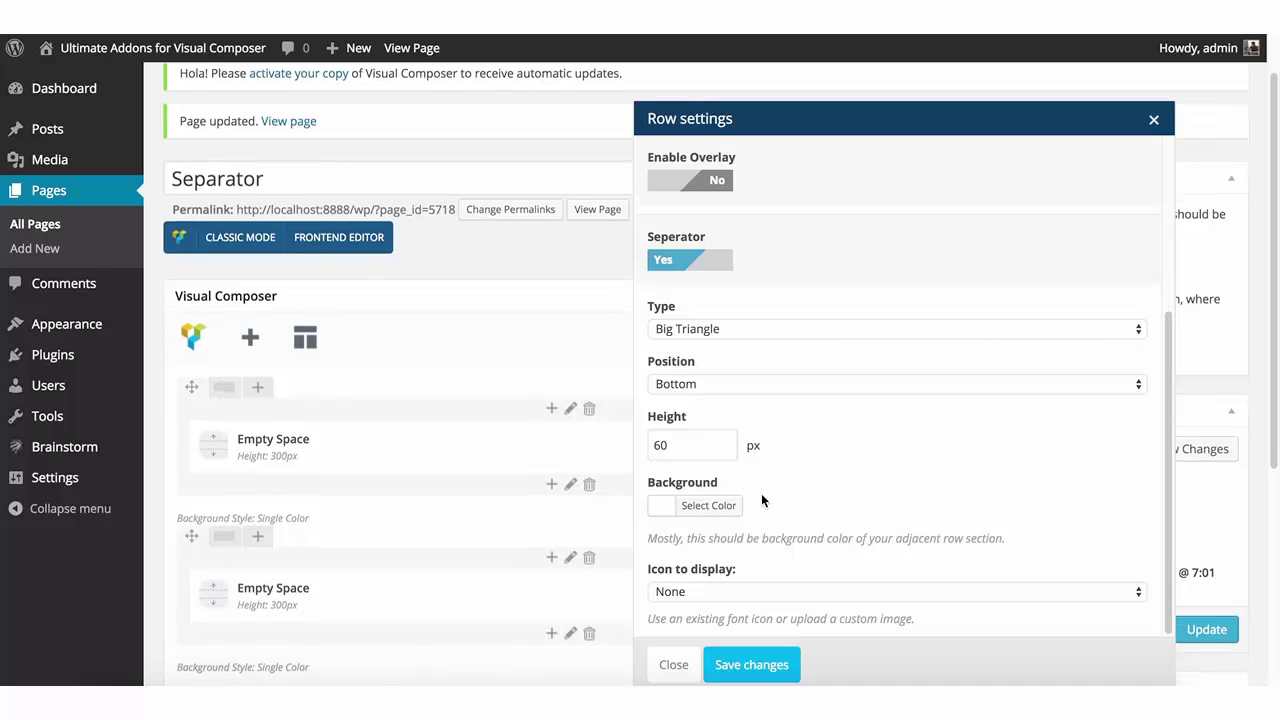
# Save the first row's separator settings and update the page.
pyautogui.click(741, 660)
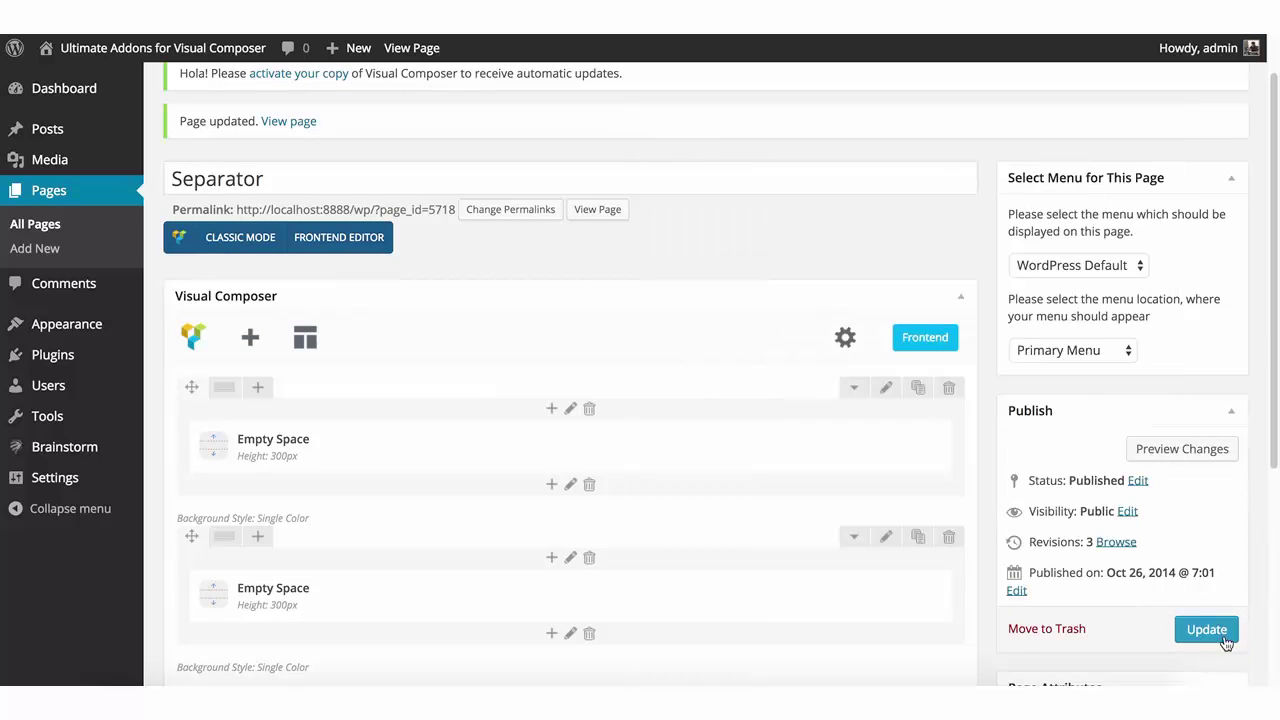
pyautogui.click(1224, 638)
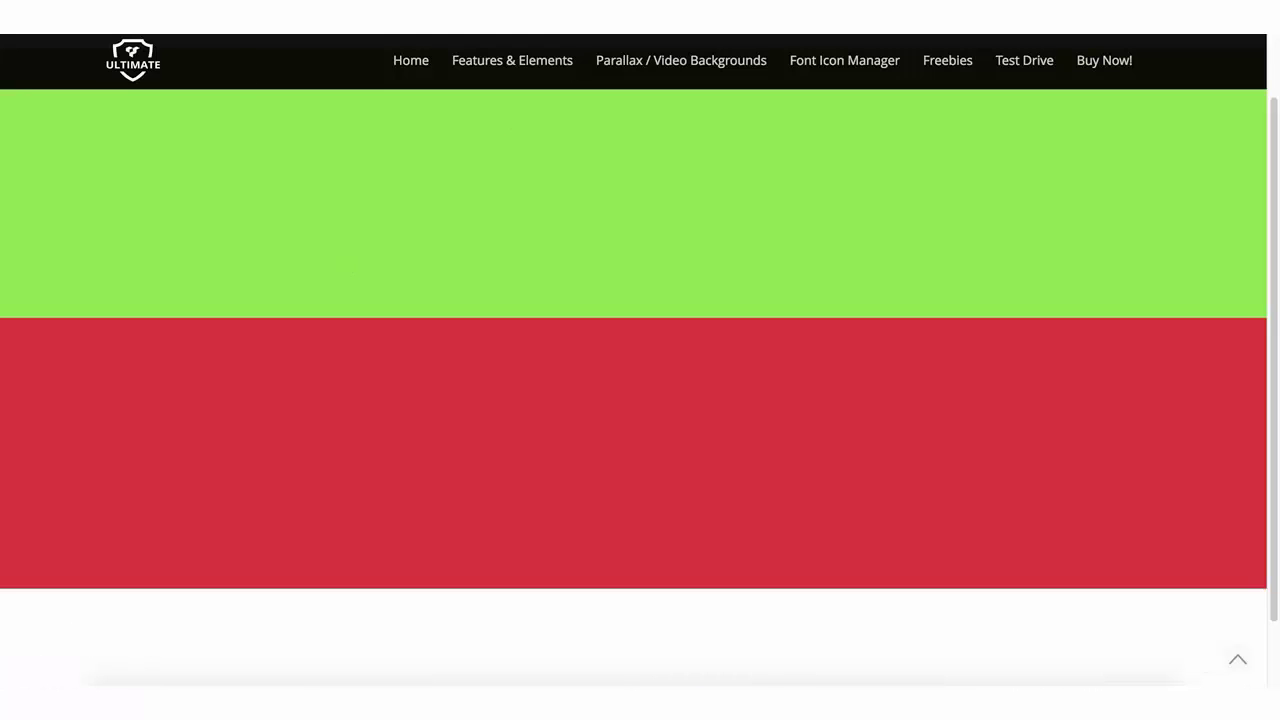
# Reload the published page and inspect the separator between the green and red rows.
pyautogui.press('super+r')
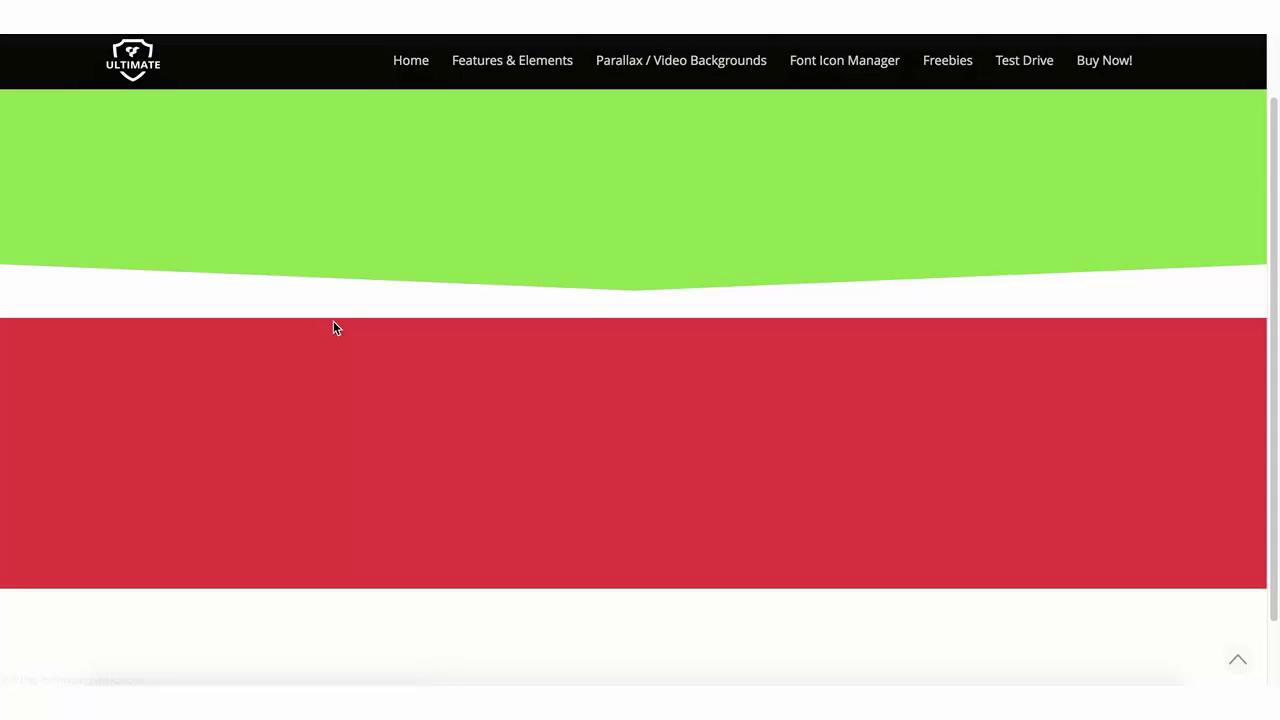
pyautogui.scroll(1, 528, 346)
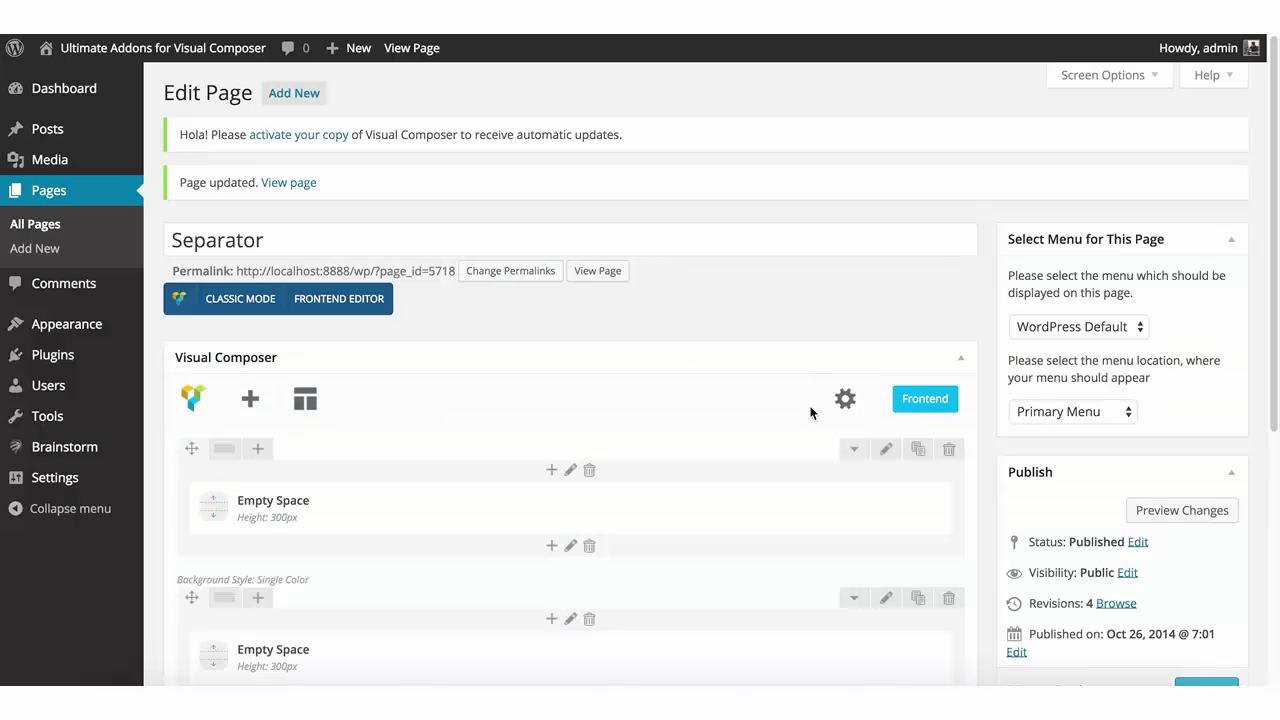
# Set the first row's separator background to the preset red that matches the second row, and update the page.
pyautogui.scroll(-4, 808, 408)
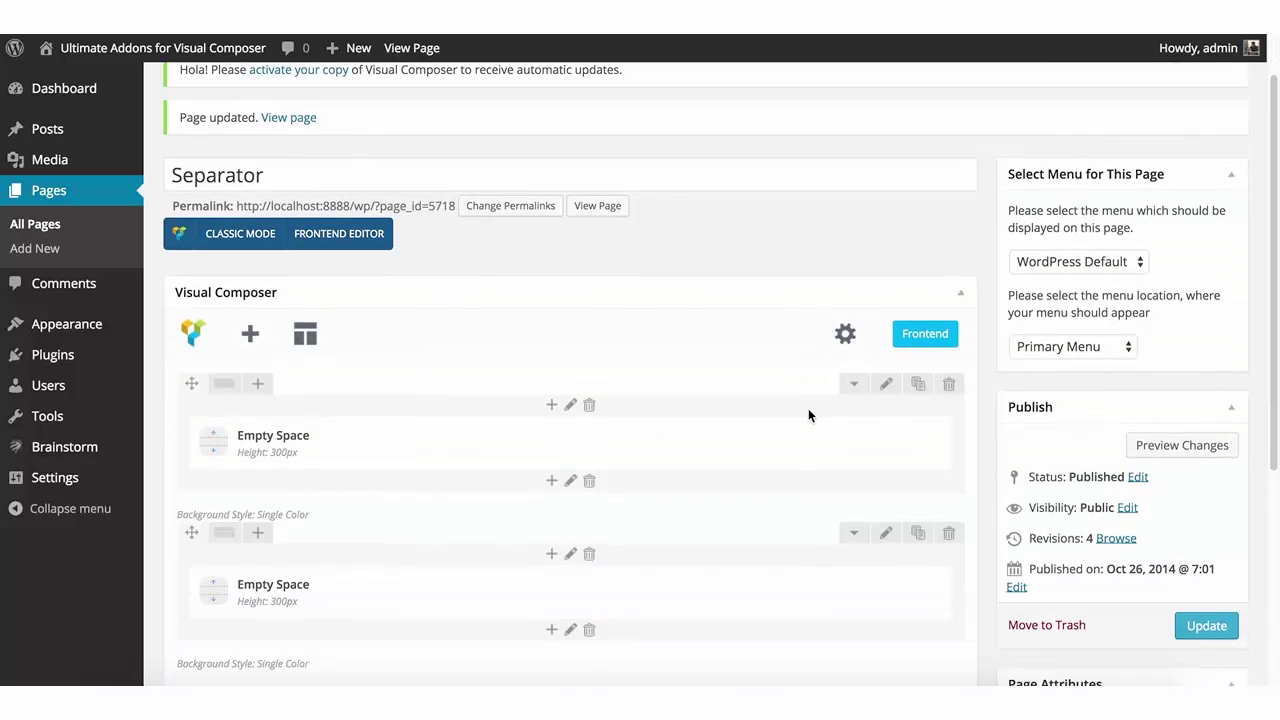
pyautogui.click(886, 314)
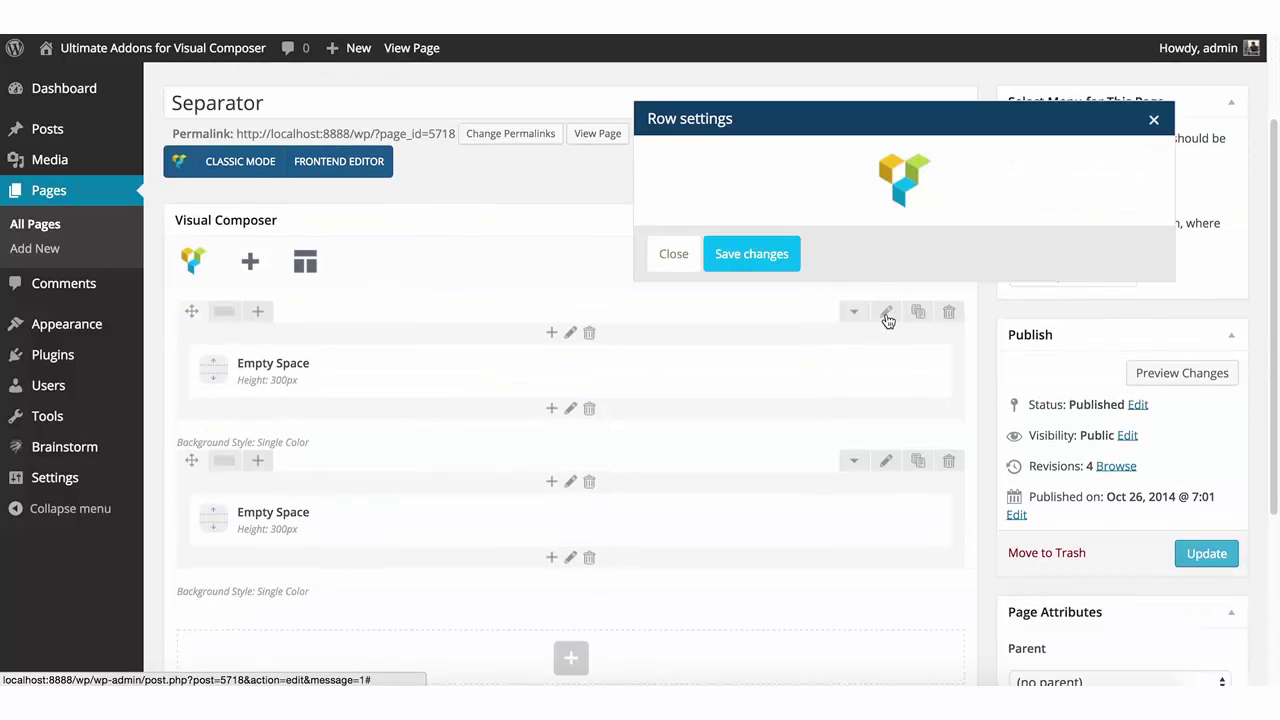
pyautogui.click(856, 166)
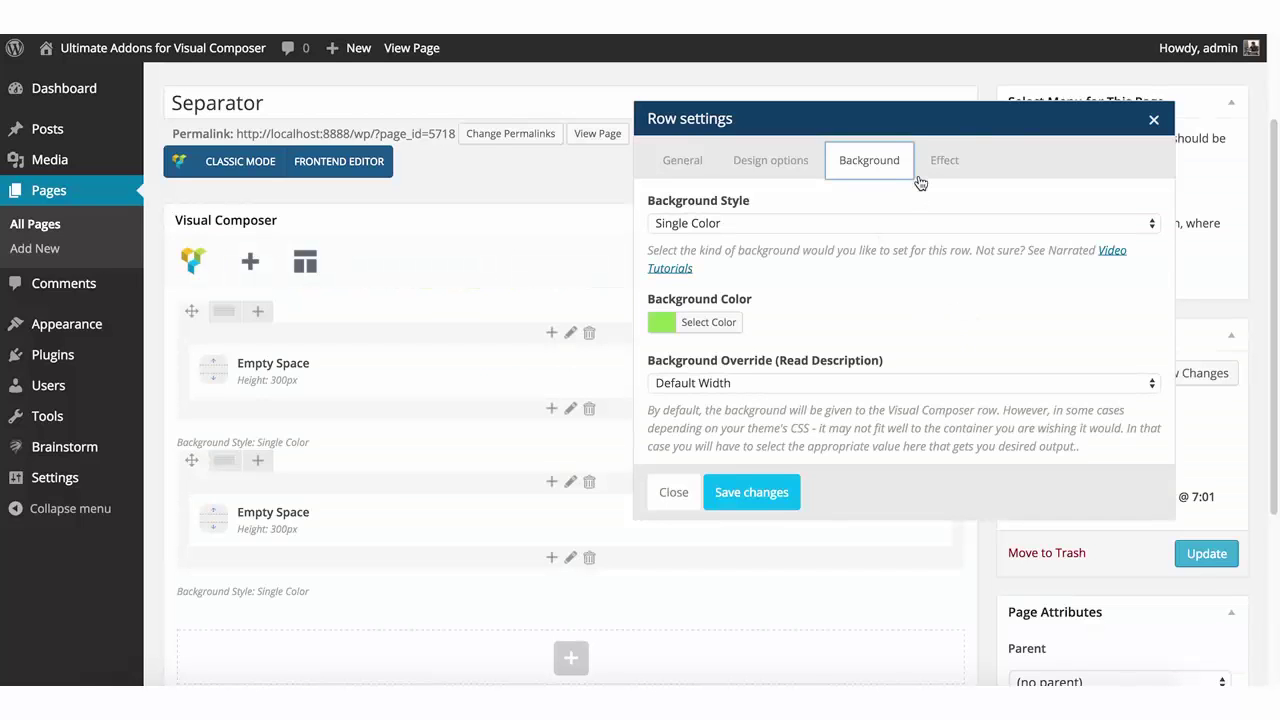
pyautogui.click(940, 163)
pyautogui.scroll(-5, 855, 398)
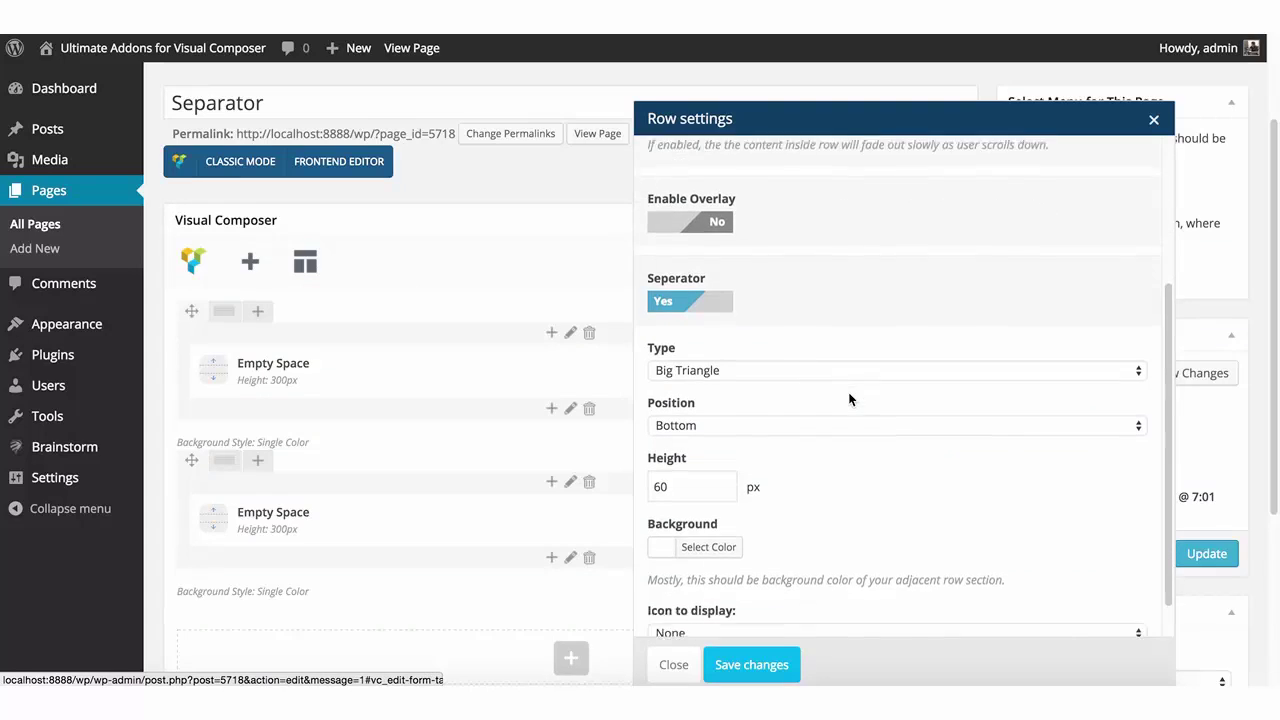
pyautogui.scroll(-2, 849, 399)
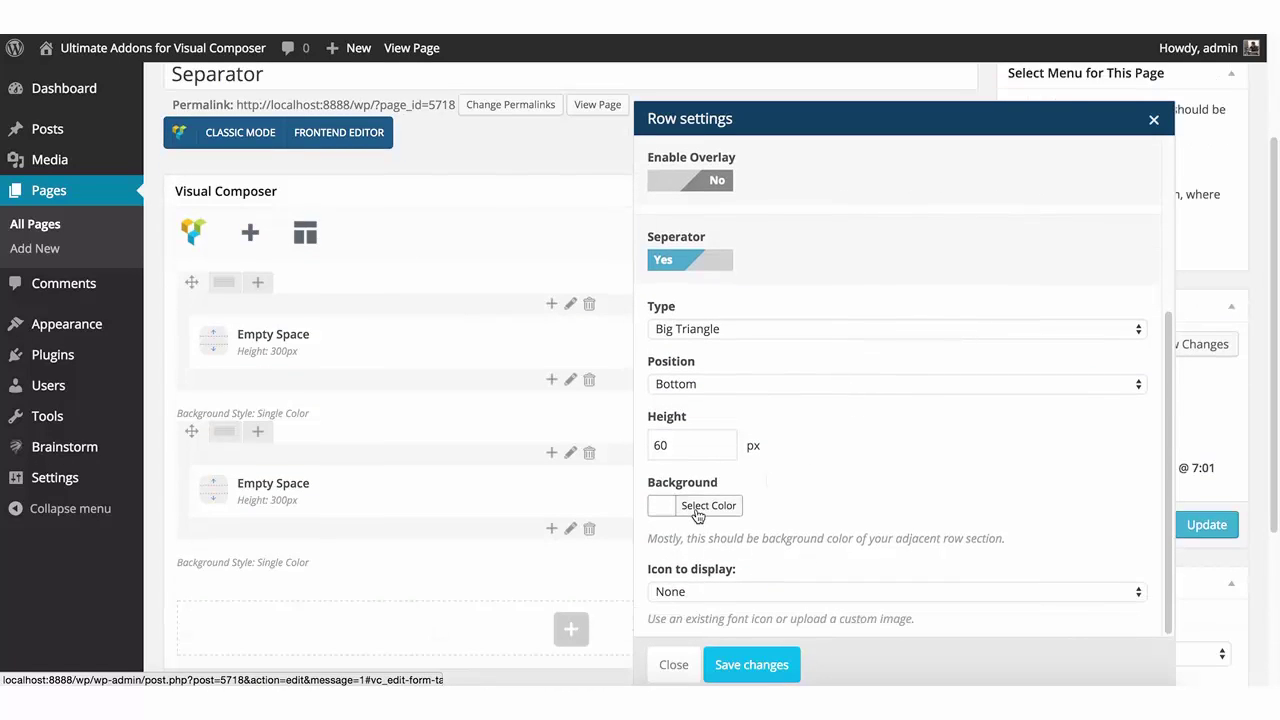
pyautogui.click(697, 513)
pyautogui.click(907, 466)
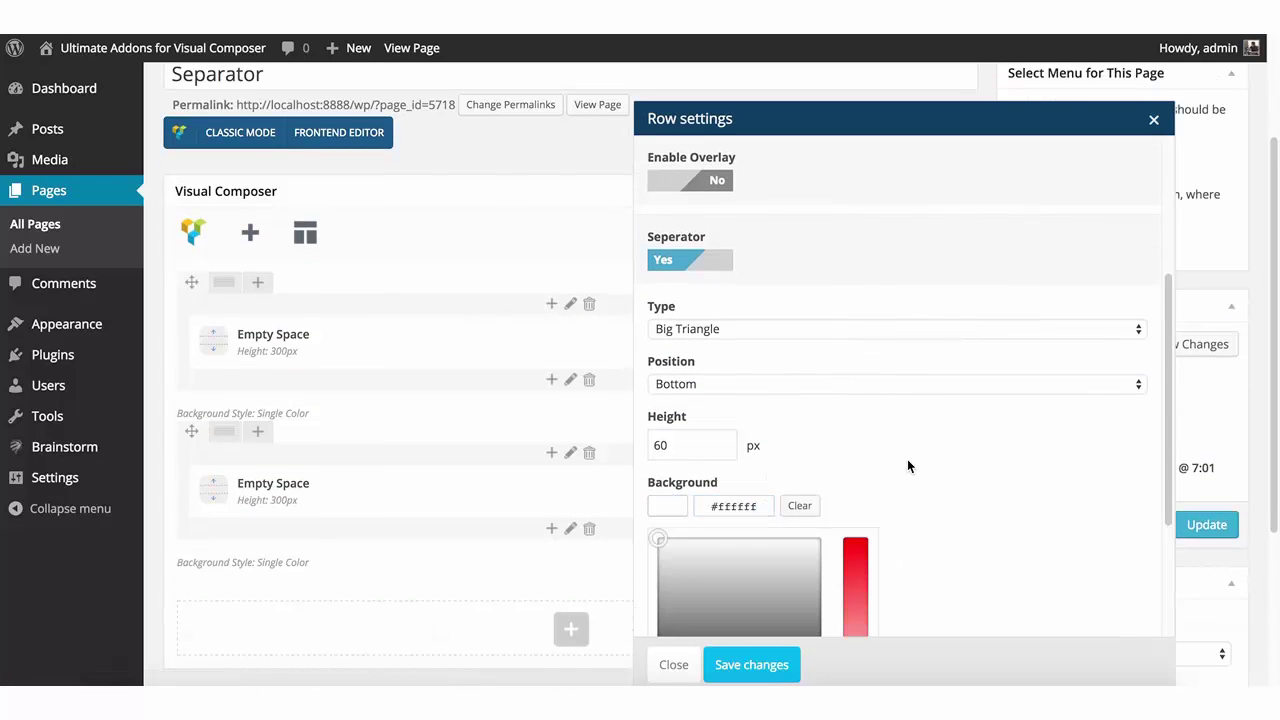
pyautogui.click(708, 506)
pyautogui.scroll(-1, 873, 459)
pyautogui.scroll(-2, 873, 459)
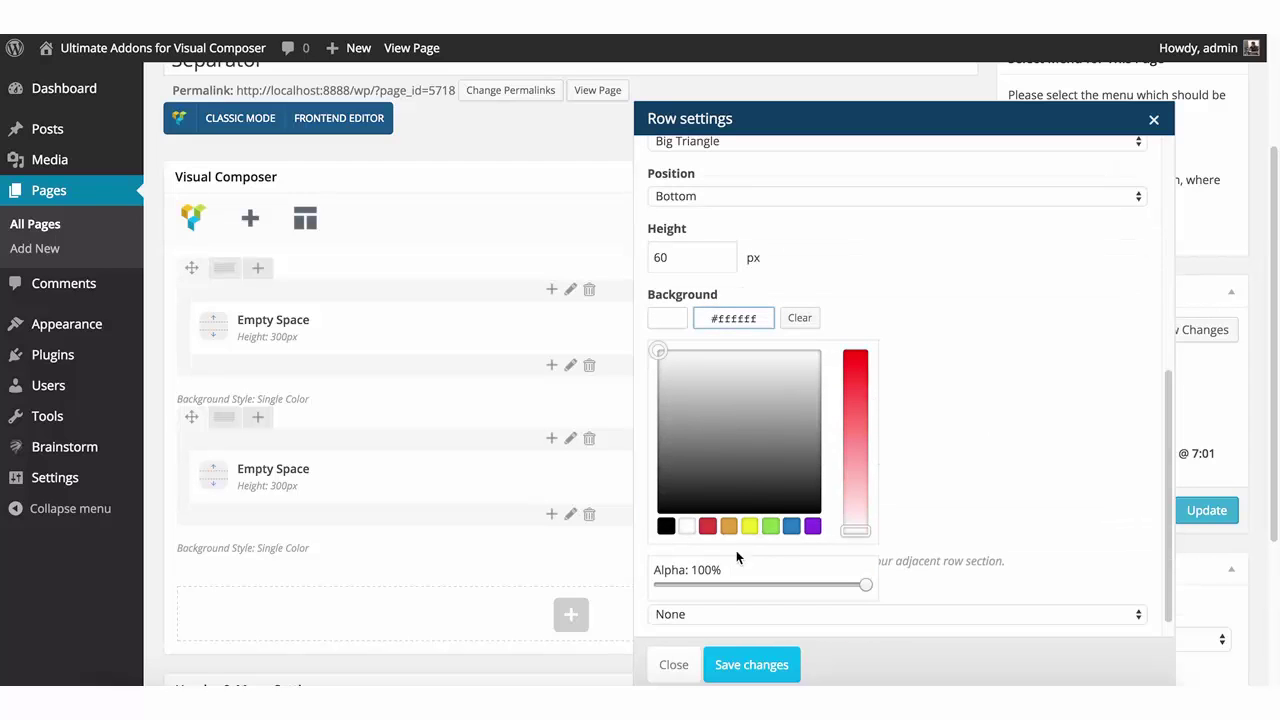
pyautogui.click(706, 530)
pyautogui.click(1001, 413)
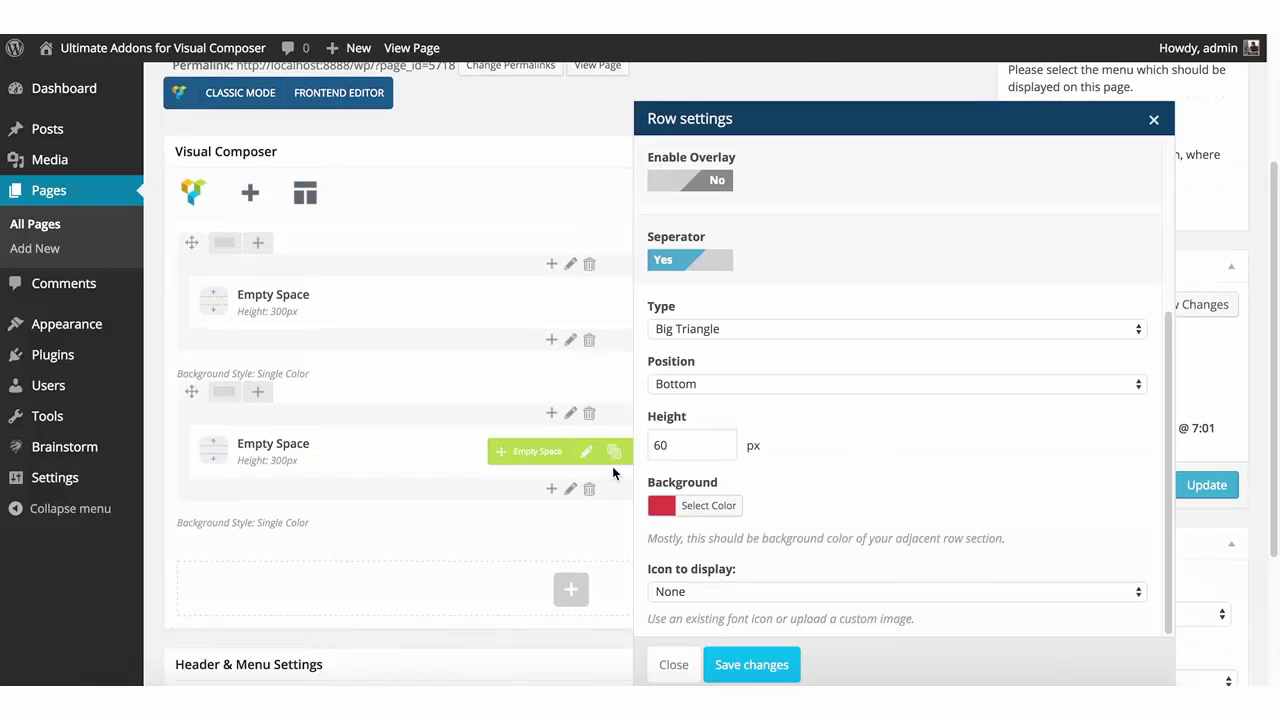
pyautogui.click(789, 666)
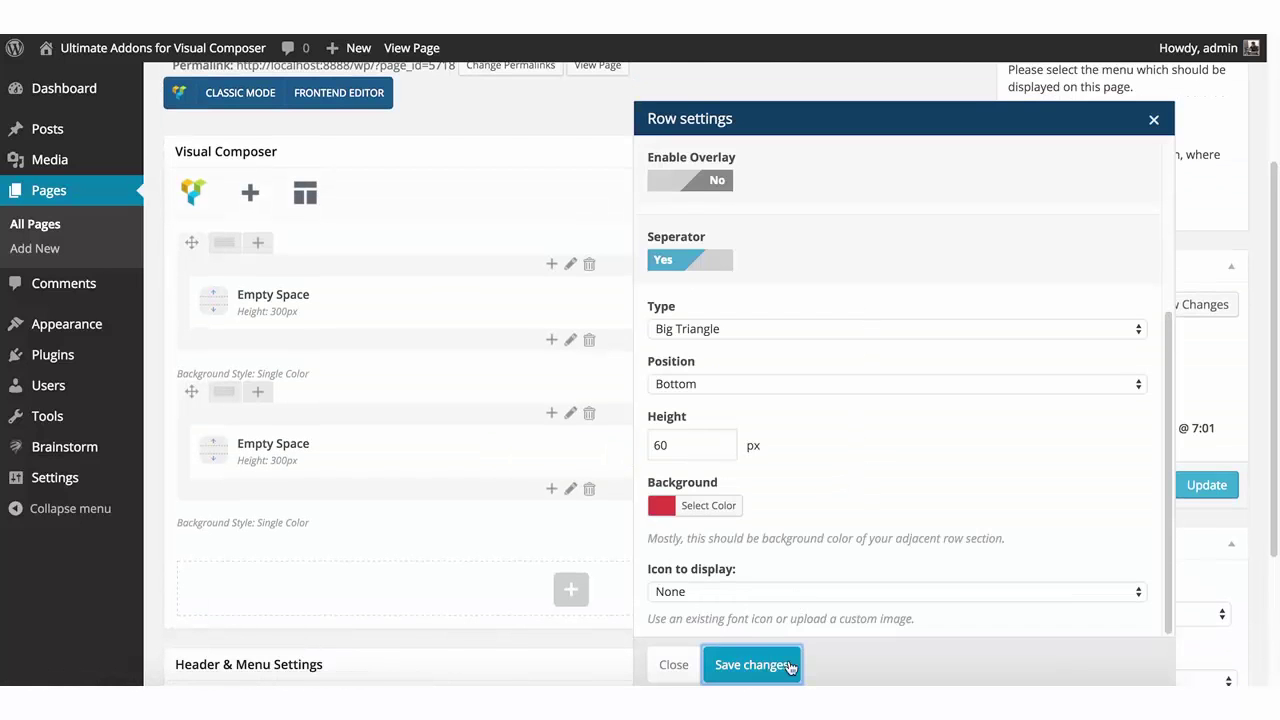
pyautogui.click(1205, 486)
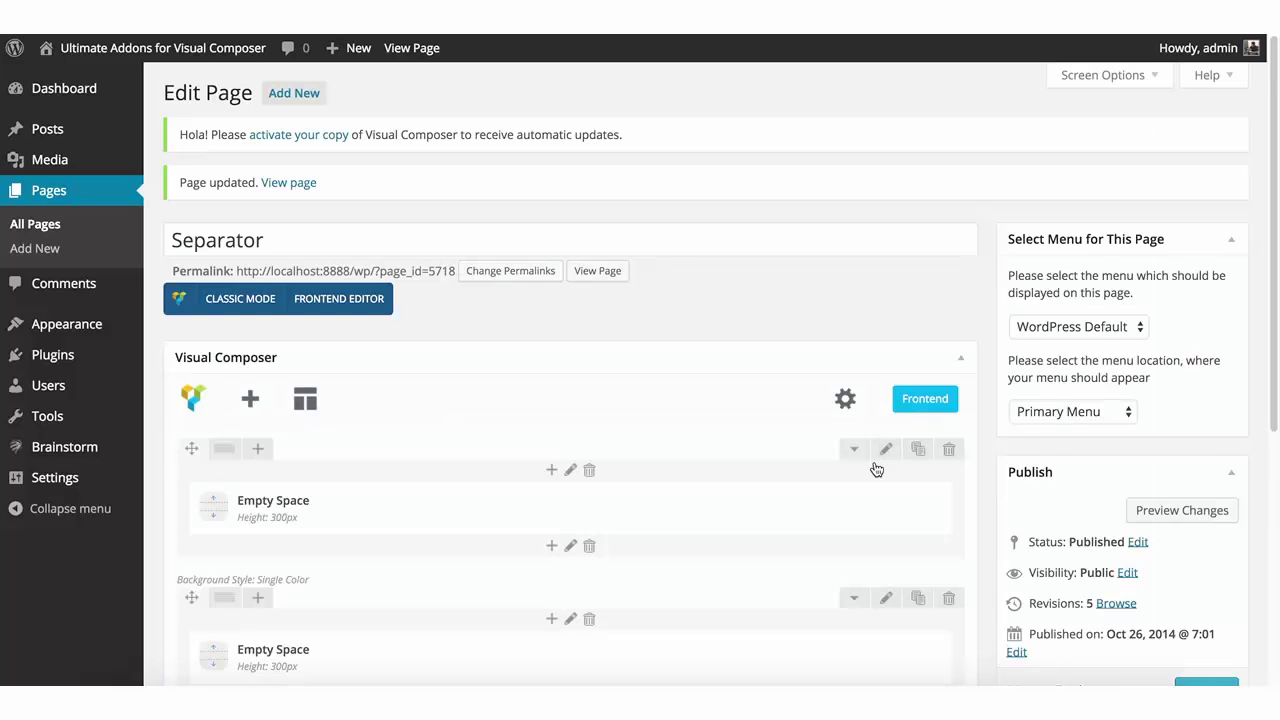
# Set the first row's separator height to 100 px, save the row settings and update the page.
pyautogui.scroll(-2, 873, 470)
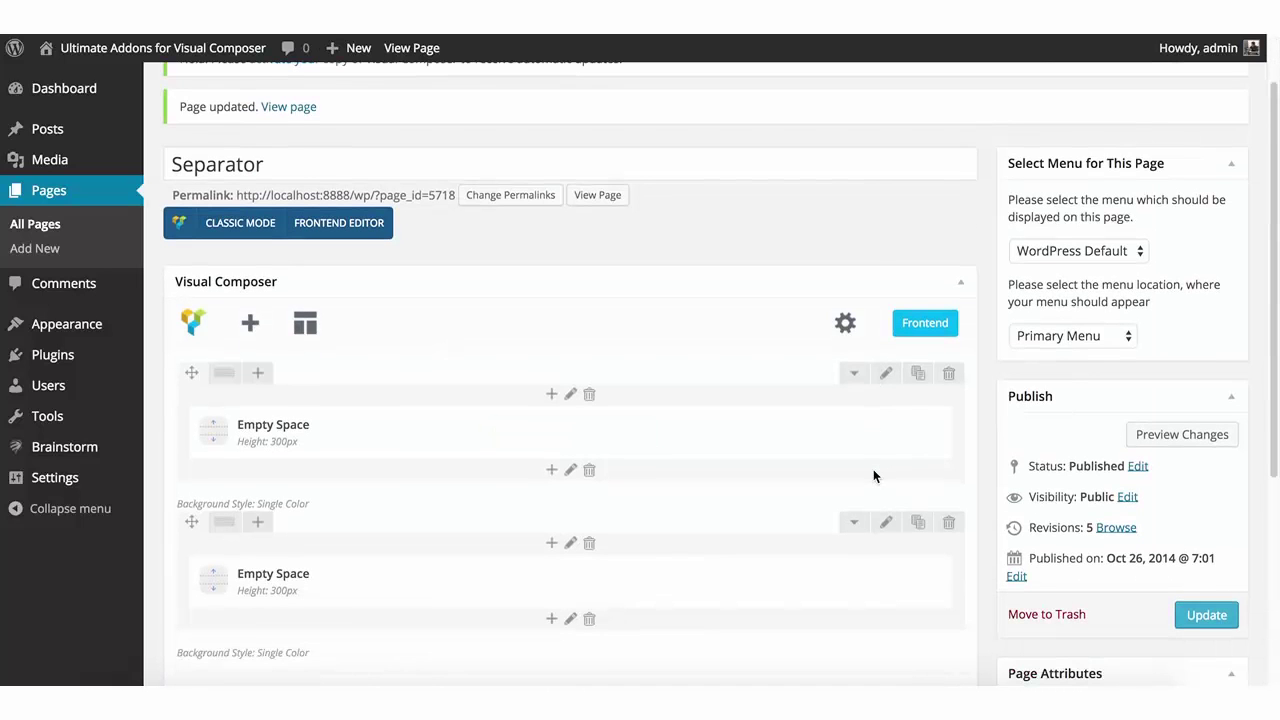
pyautogui.click(888, 374)
pyautogui.click(955, 163)
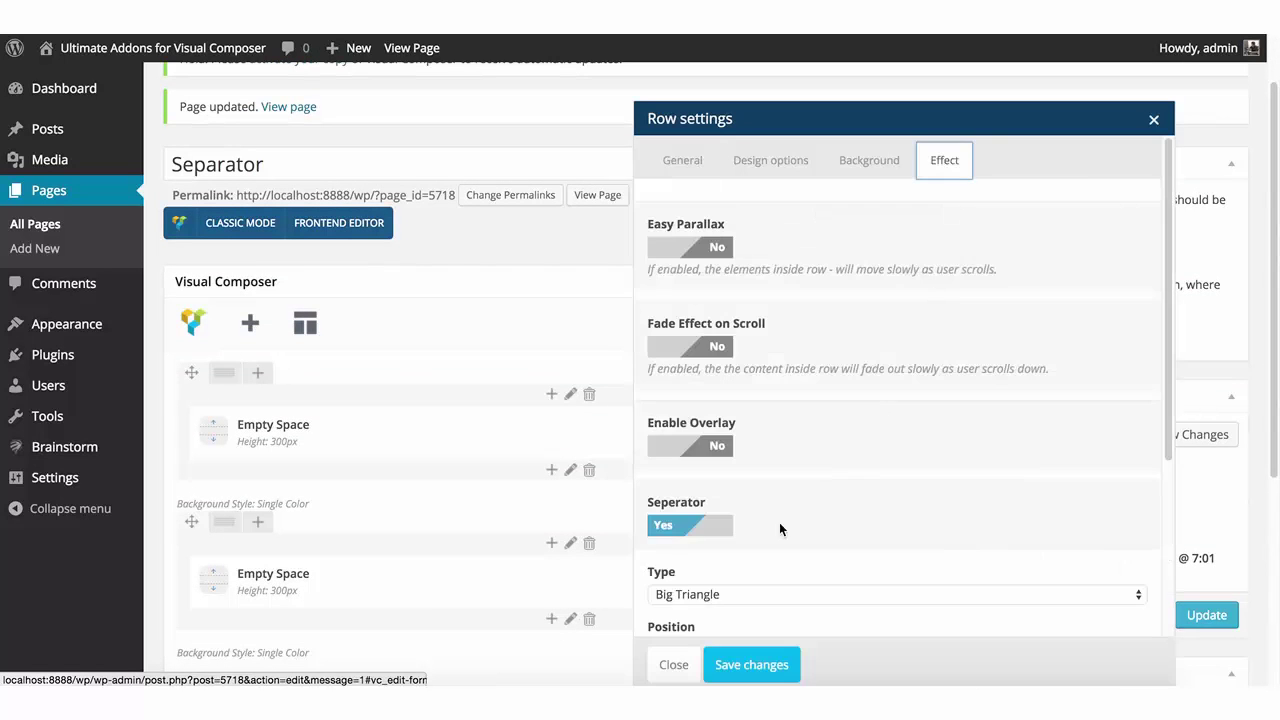
pyautogui.scroll(-5, 720, 520)
pyautogui.click(672, 485)
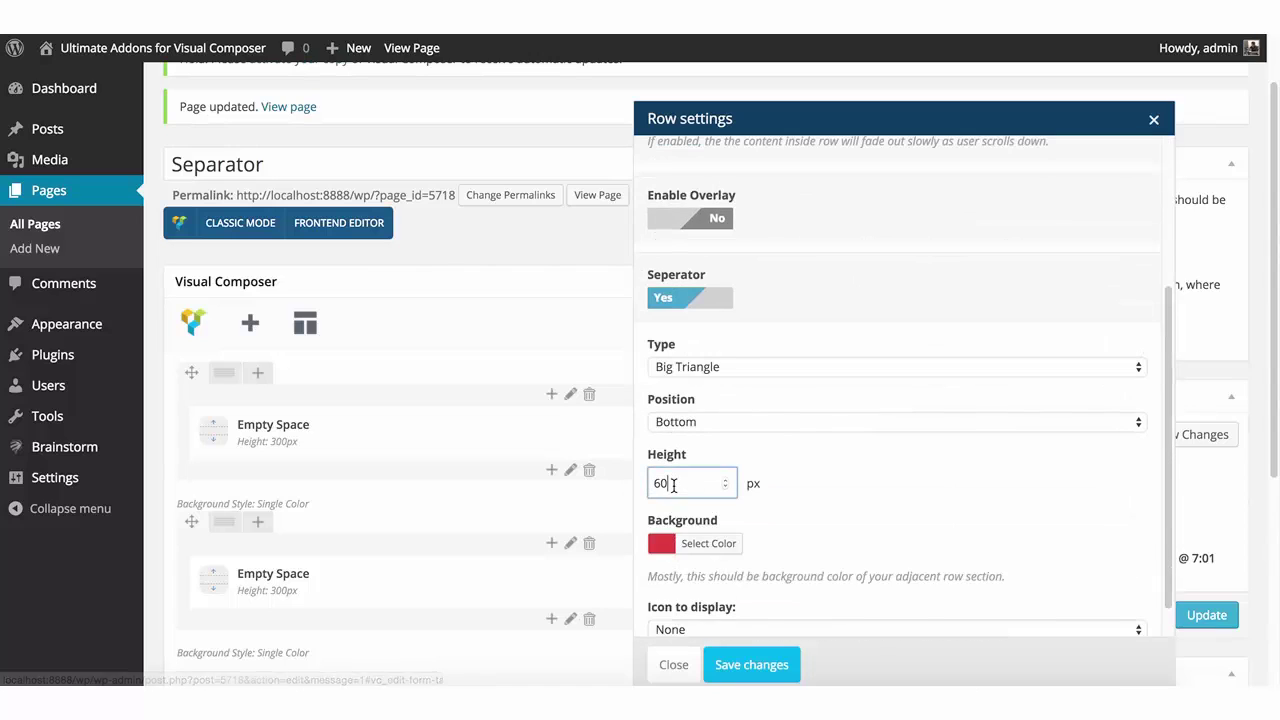
pyautogui.press('BackSpace')
pyautogui.write('100')
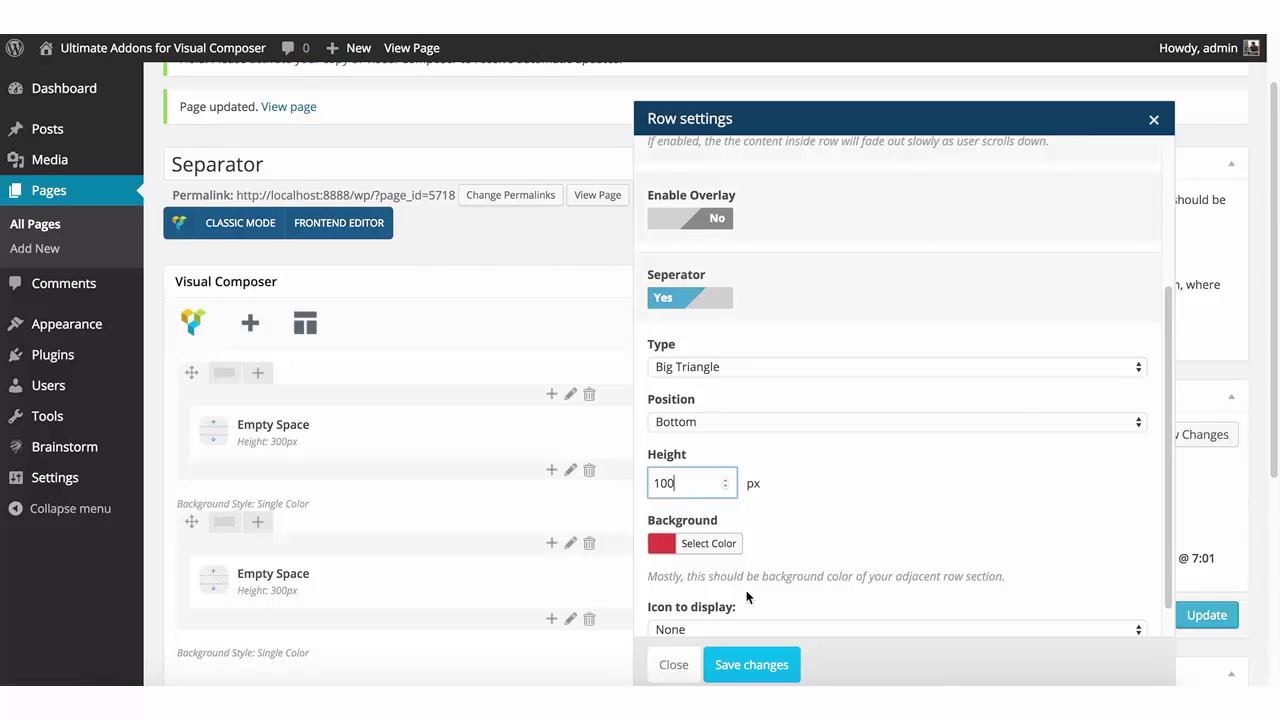
pyautogui.click(751, 665)
pyautogui.click(1216, 614)
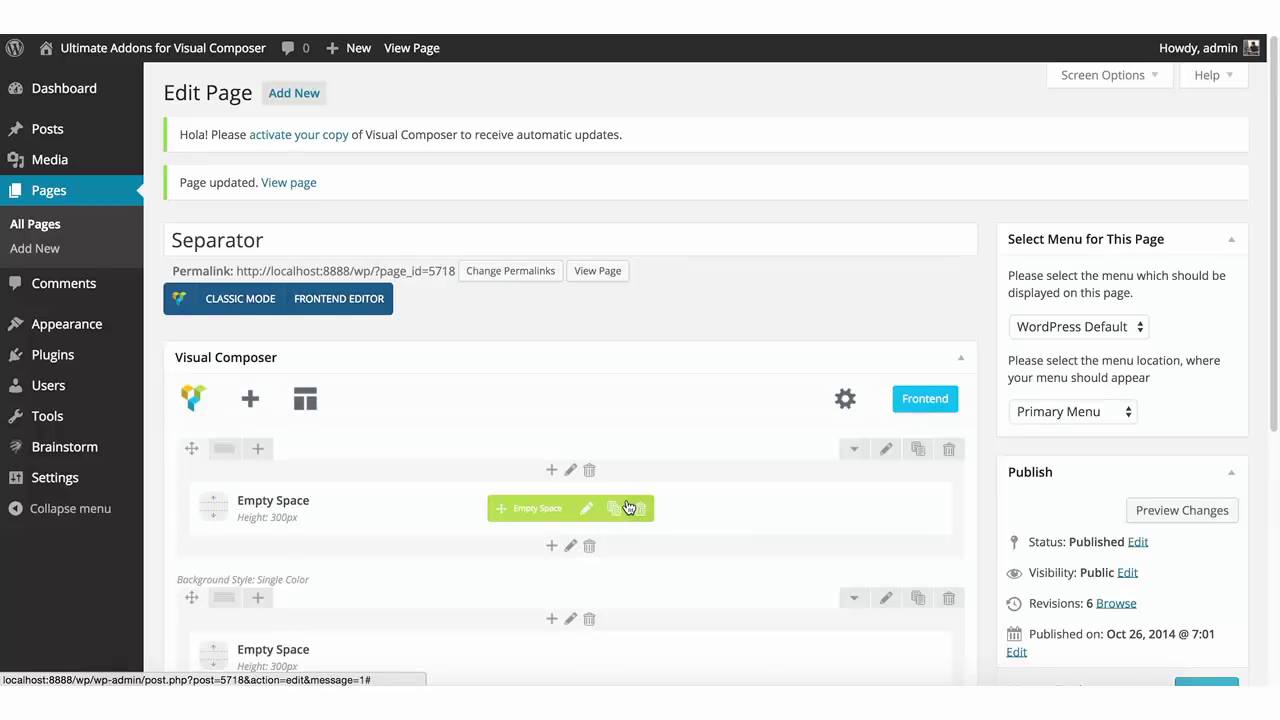
# Add a Headings element titled "Hello World" above the empty space in the first row.
pyautogui.scroll(-1, 610, 500)
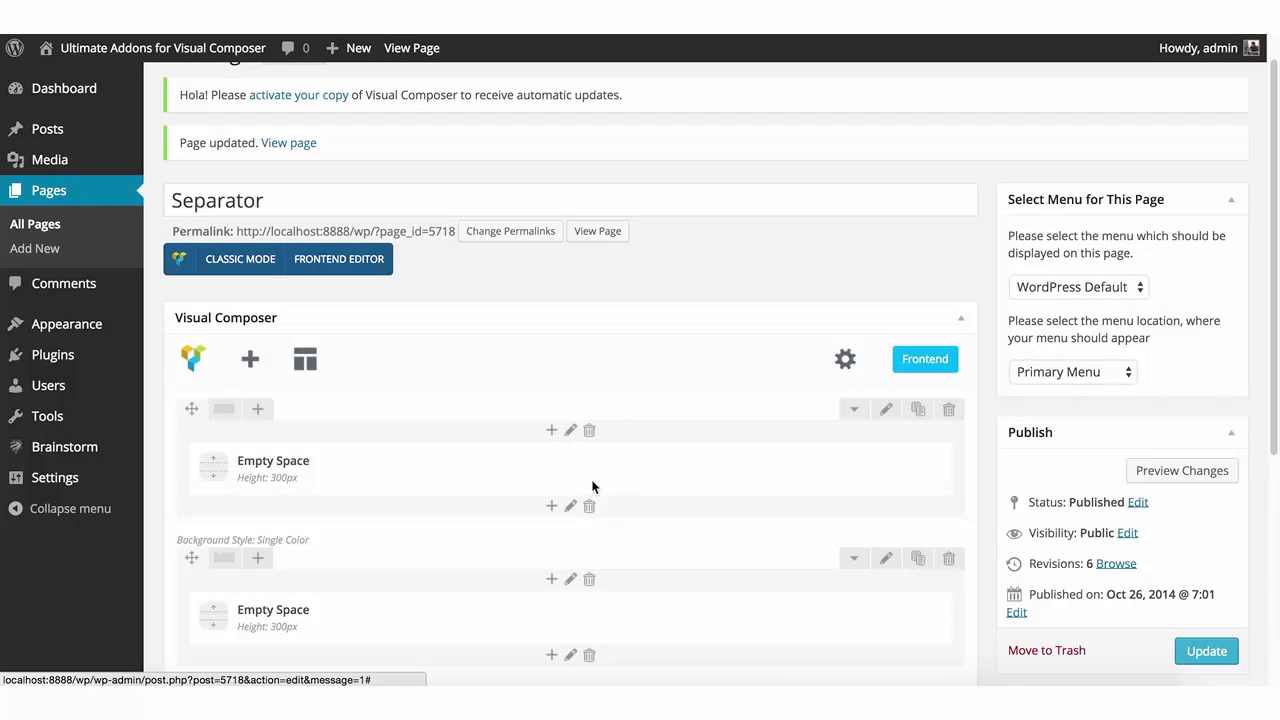
pyautogui.scroll(-1, 591, 545)
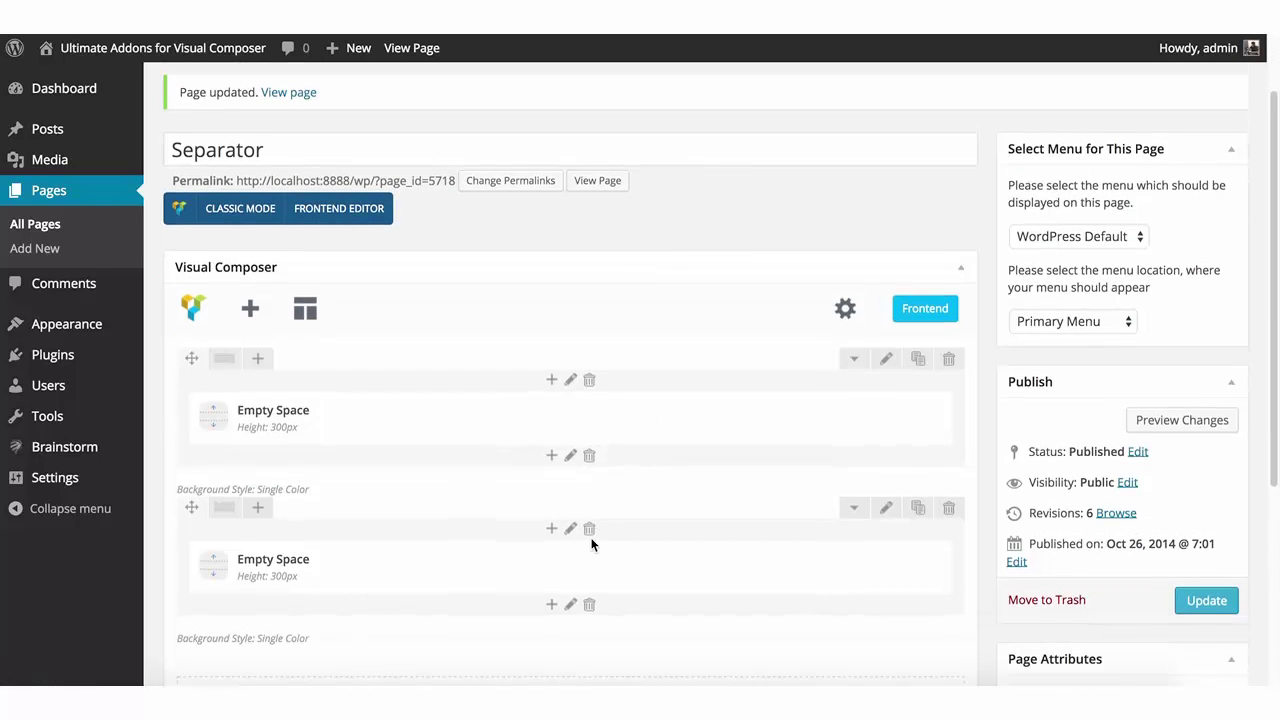
pyautogui.click(551, 380)
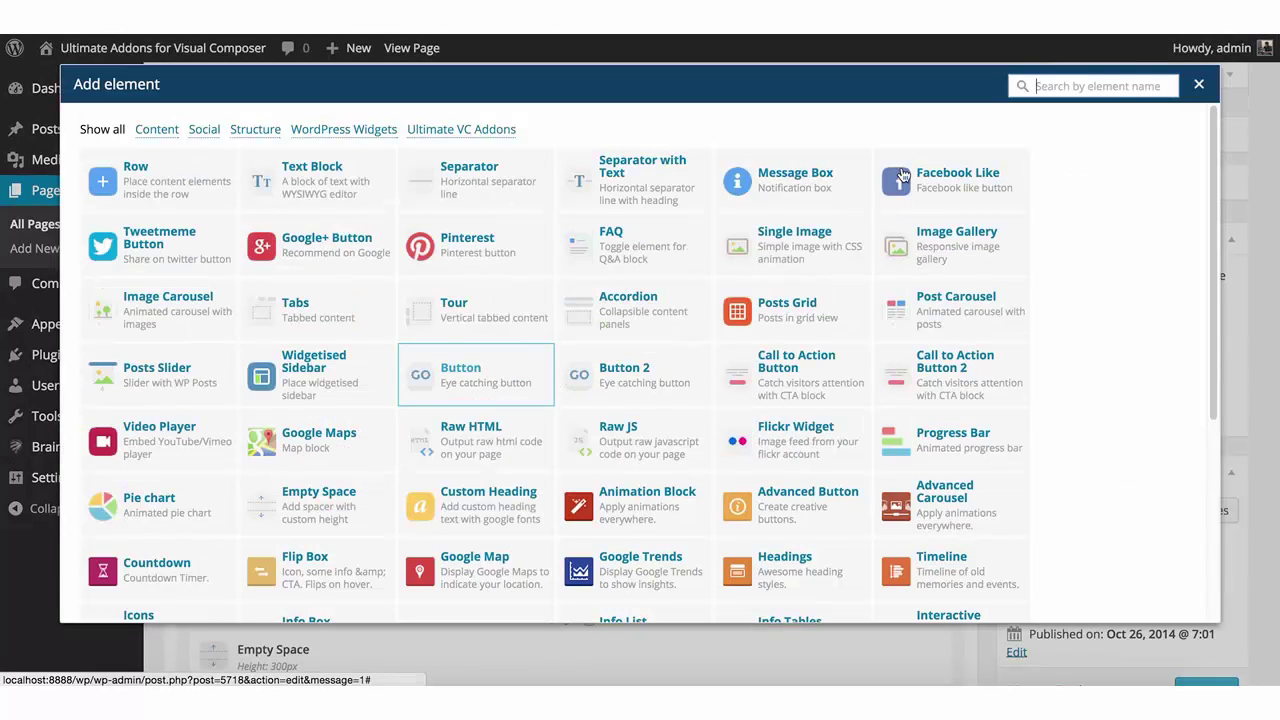
pyautogui.write('gead')
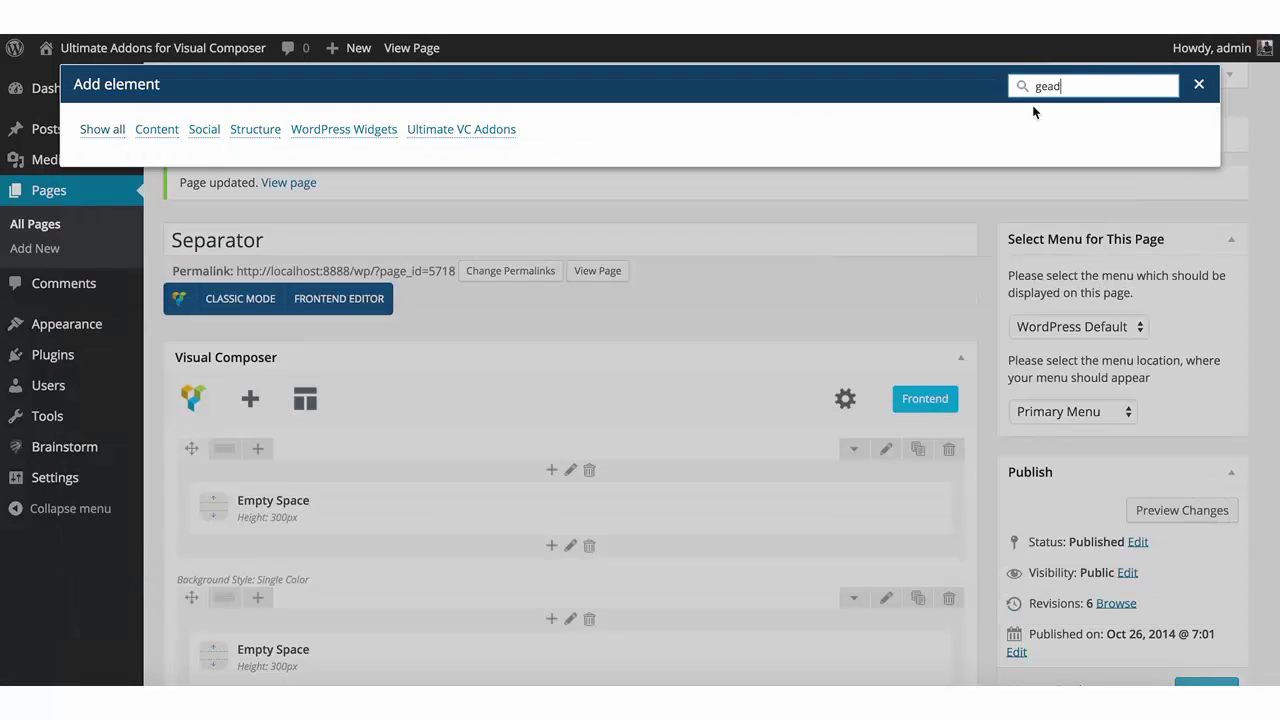
pyautogui.press('BackSpace')
pyautogui.press('BackSpace')
pyautogui.press('BackSpace')
pyautogui.press('BackSpace')
pyautogui.write('head')
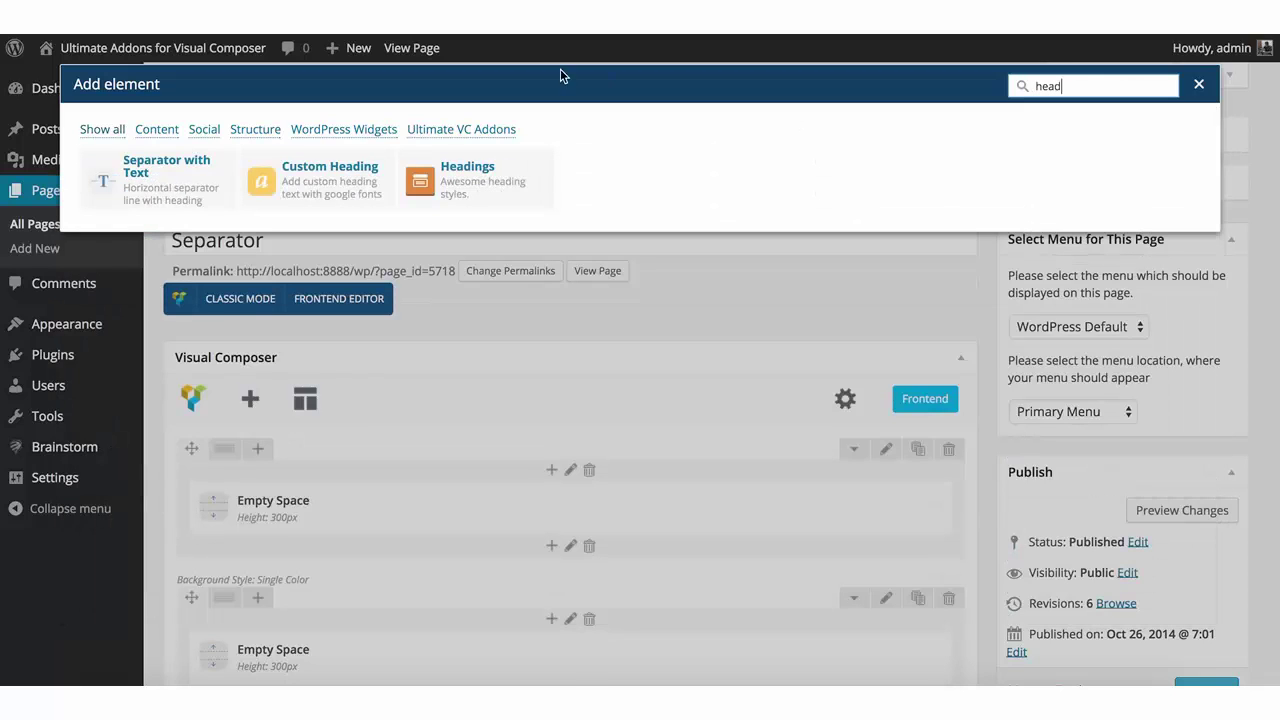
pyautogui.click(465, 180)
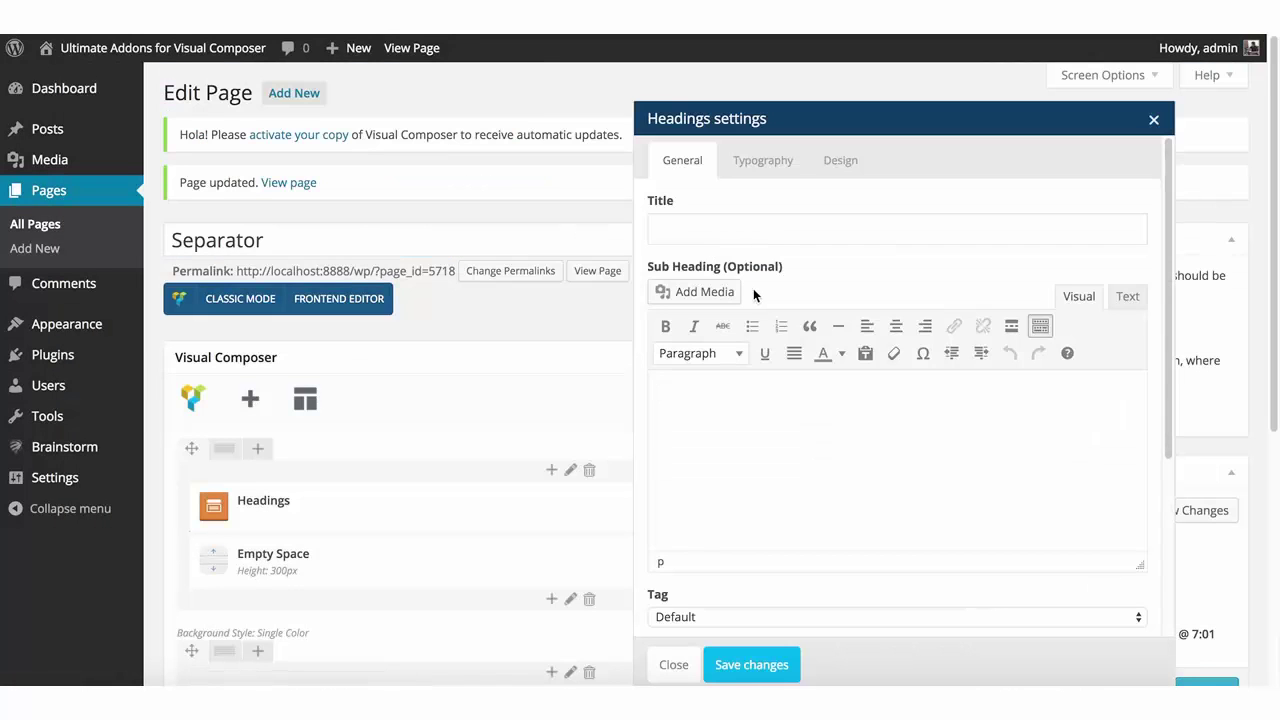
pyautogui.click(708, 232)
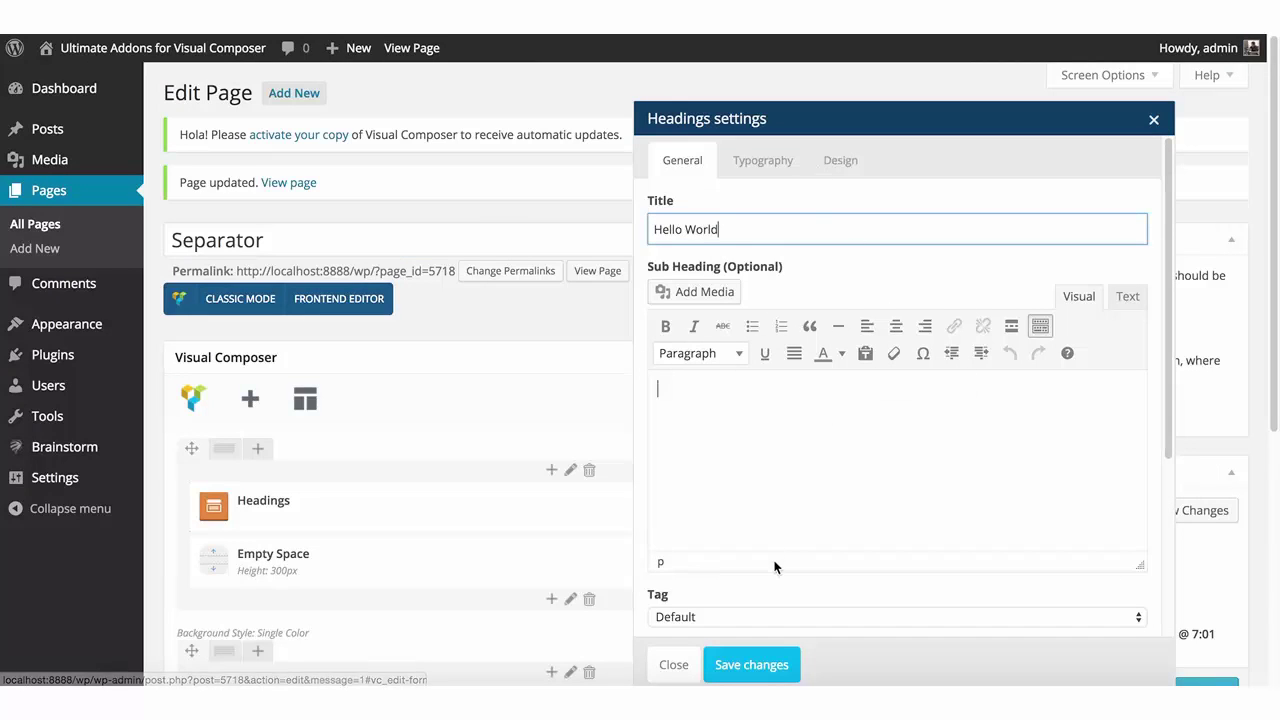
pyautogui.click(760, 664)
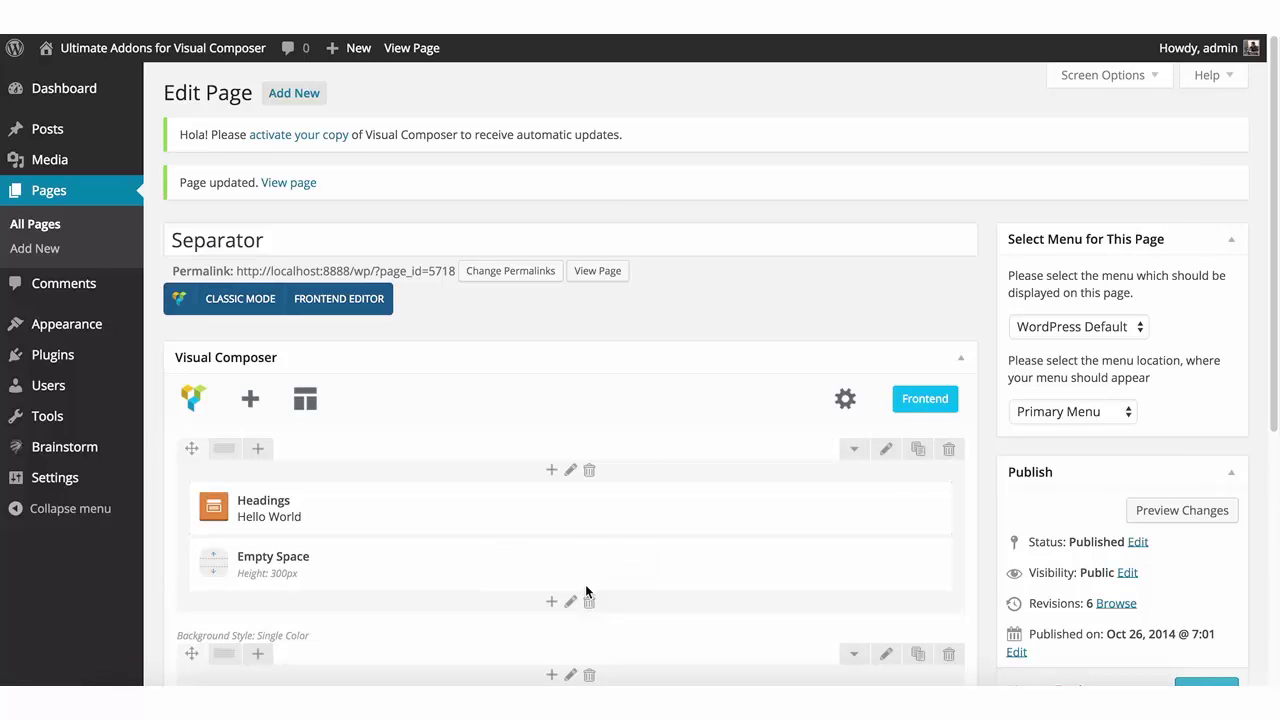
# Set the height of the first row's Empty Space element to 150px.
pyautogui.click(588, 565)
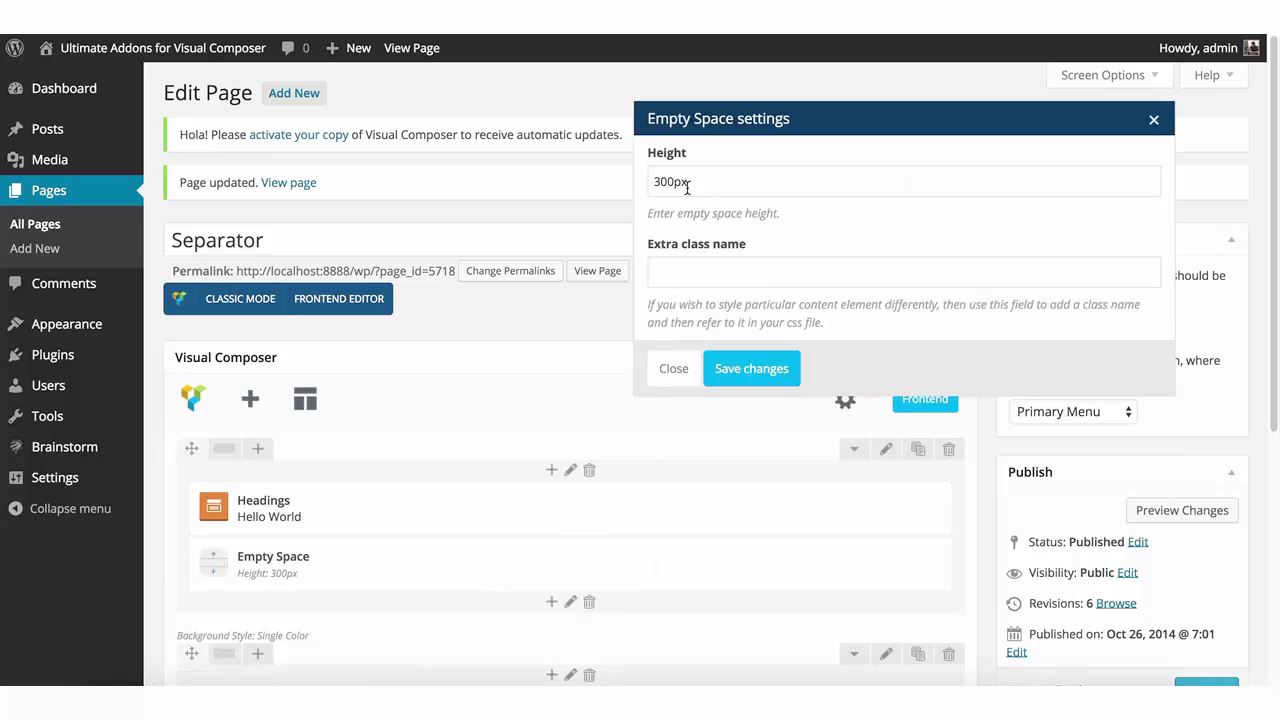
pyautogui.moveTo(669, 183); pyautogui.dragTo(634, 178)
pyautogui.write('15')
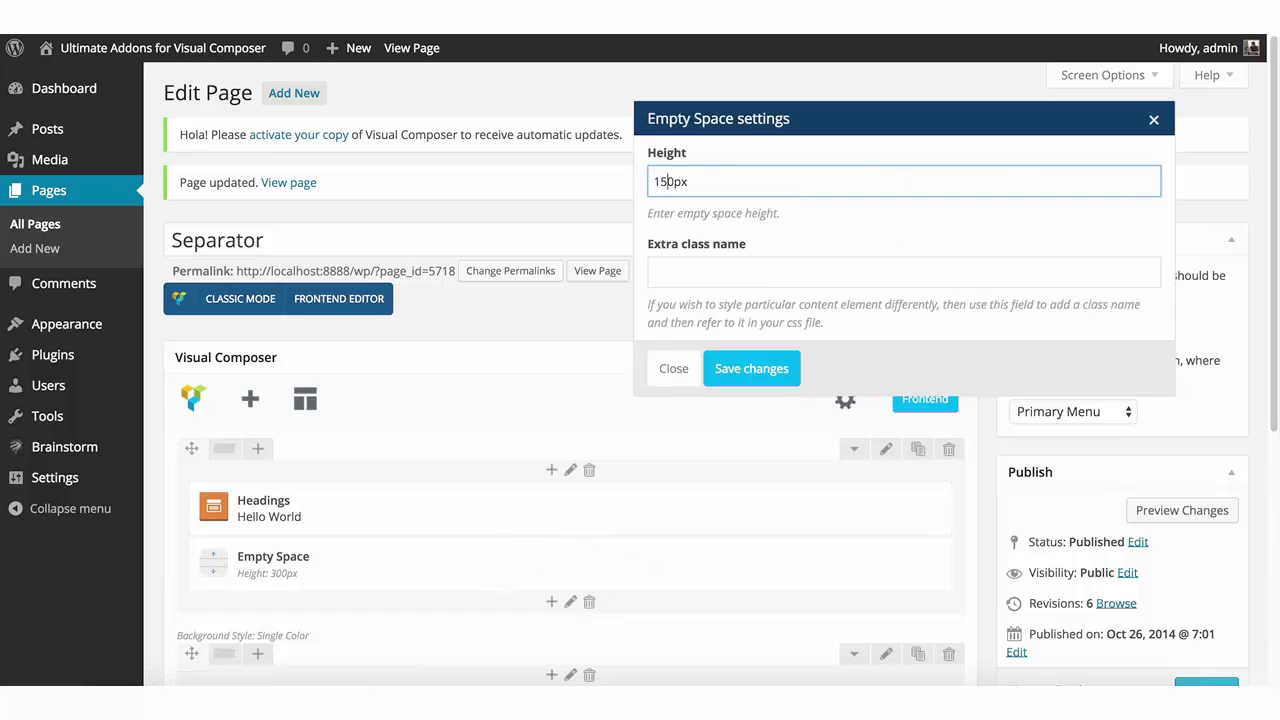
pyautogui.click(752, 370)
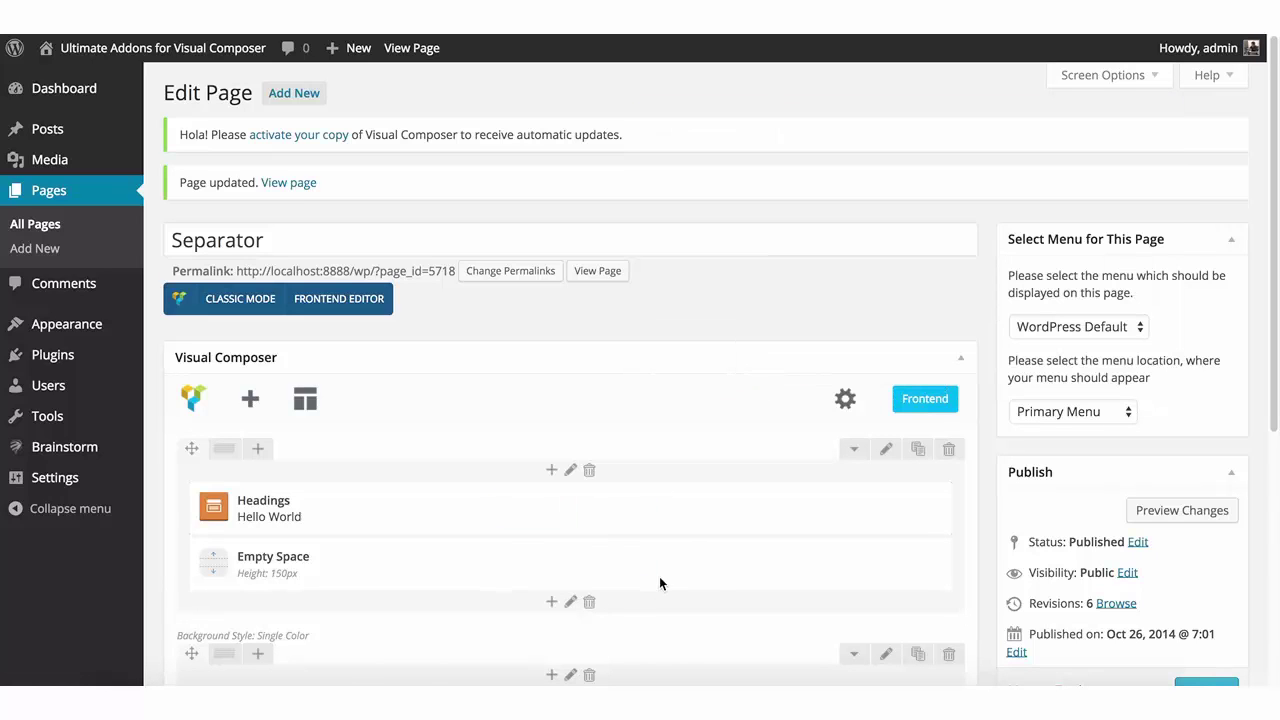
# Duplicate the first row's Empty Space element, place one copy above the Hello World heading, and update the page.
pyautogui.click(612, 563)
pyautogui.moveTo(525, 563)
pyautogui.mouseDown()
pyautogui.moveTo(538, 531)
pyautogui.moveTo(530, 502)
pyautogui.mouseUp()
pyautogui.scroll(-3, 1185, 575)
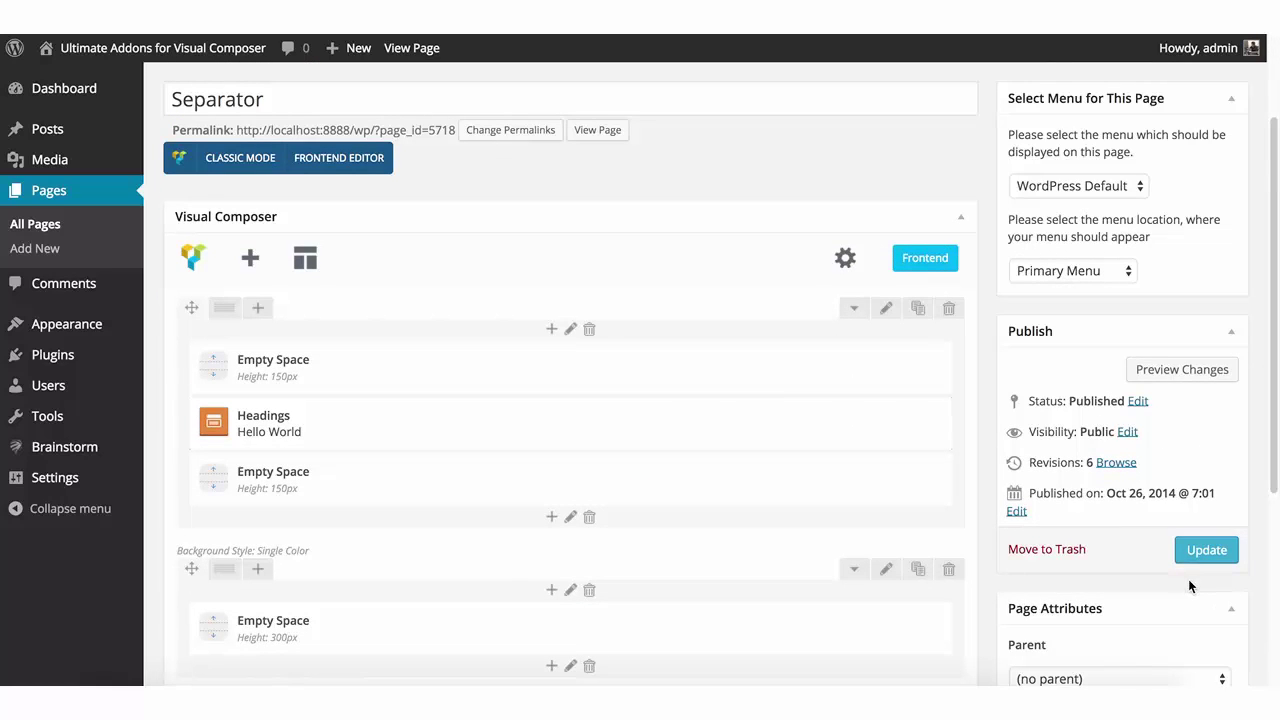
pyautogui.click(1206, 550)
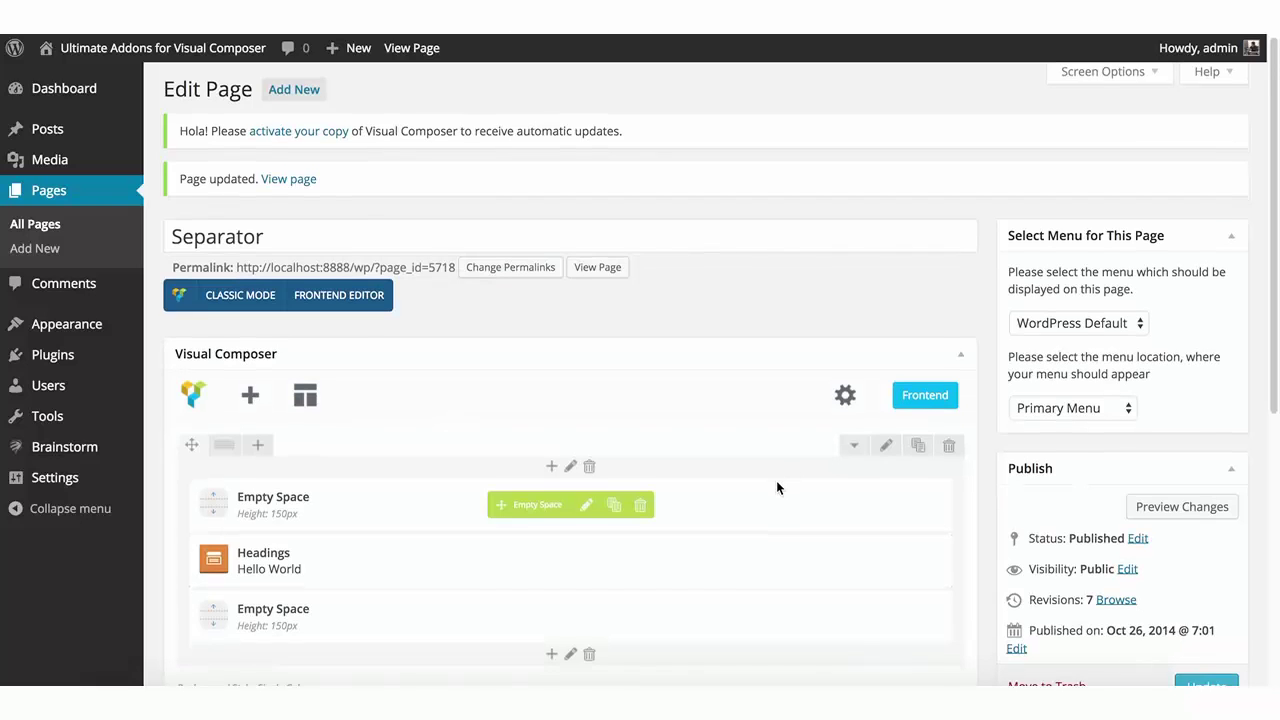
# Change the first row's separator type to Half Circle, save the row settings and update the page.
pyautogui.scroll(-1, 776, 480)
pyautogui.click(889, 424)
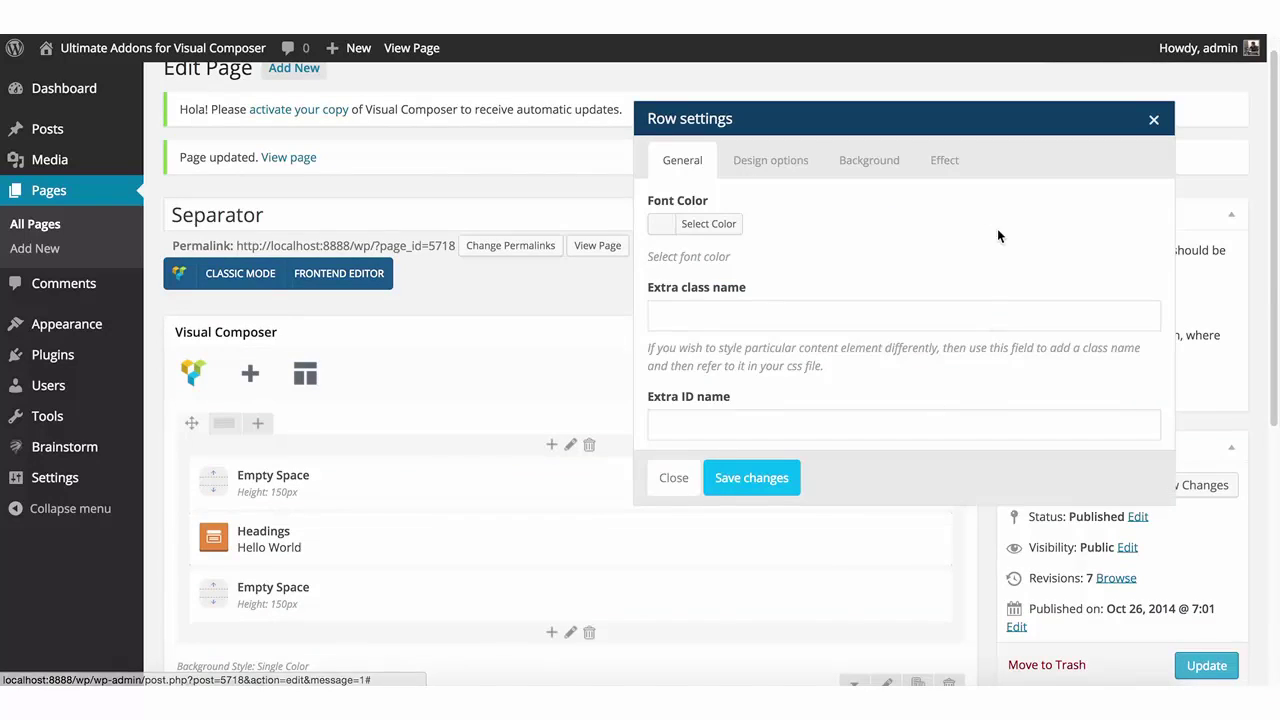
pyautogui.click(948, 164)
pyautogui.scroll(-4, 852, 447)
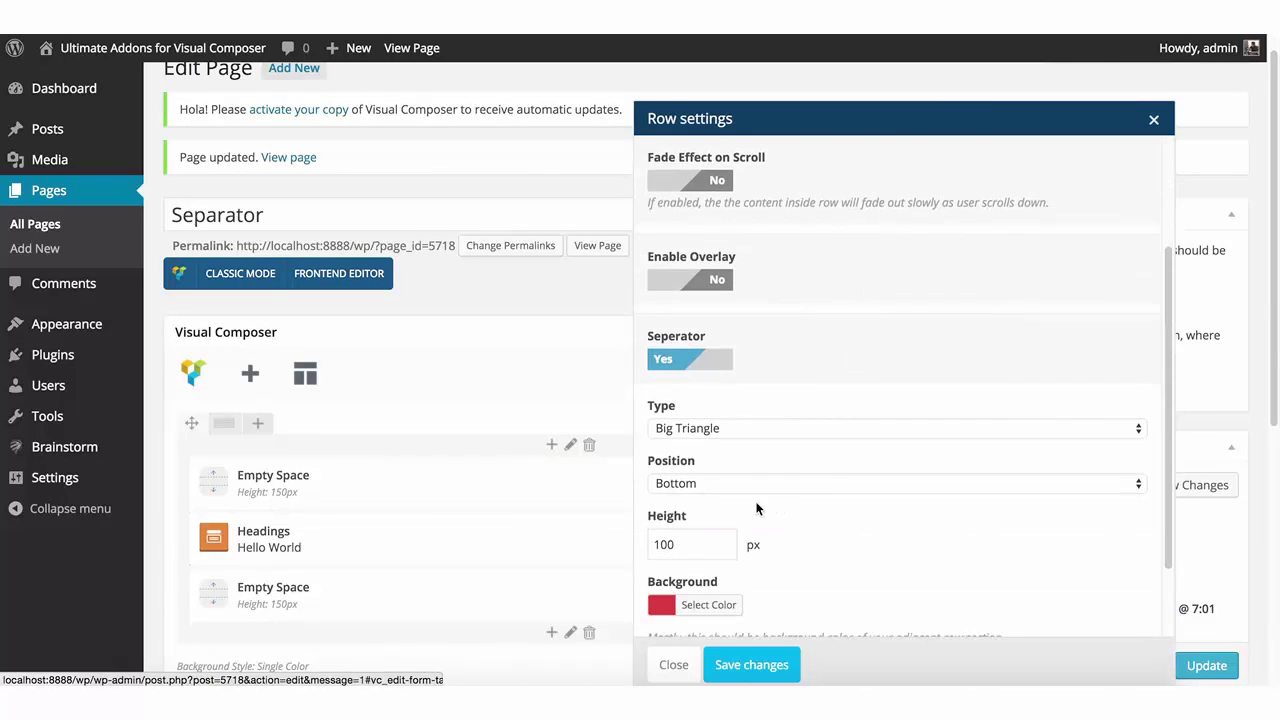
pyautogui.click(730, 428)
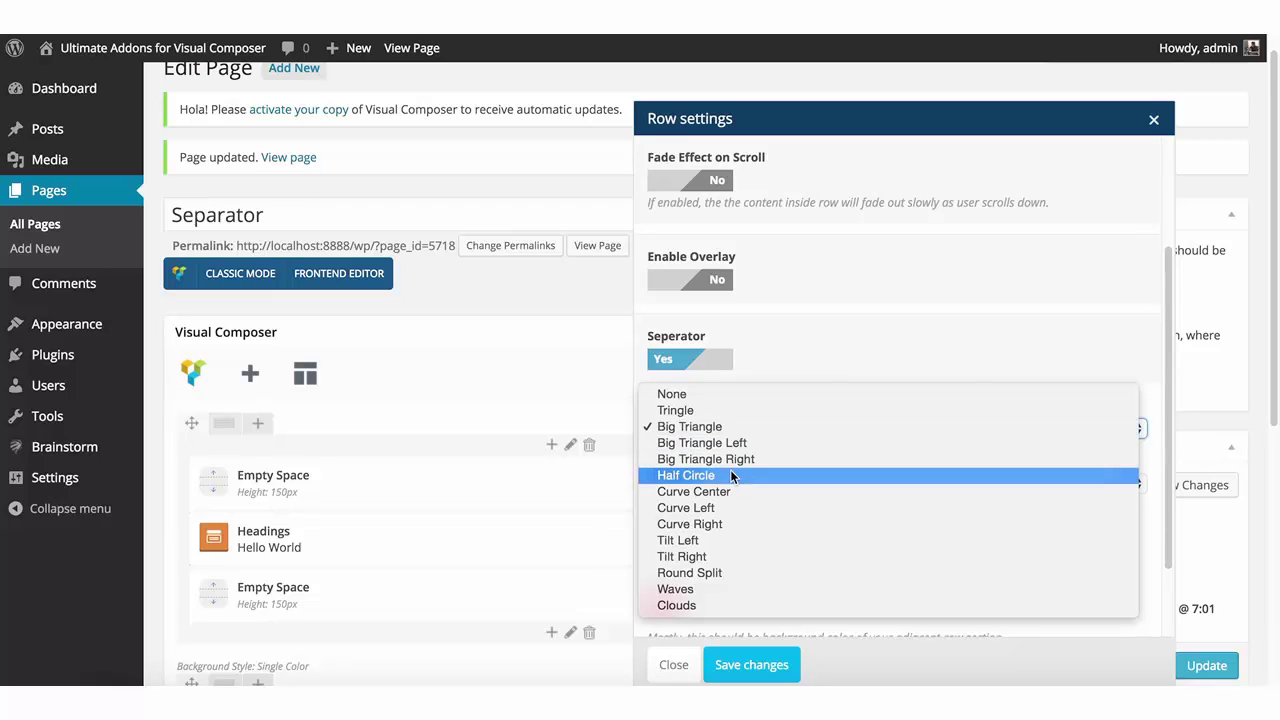
pyautogui.click(690, 475)
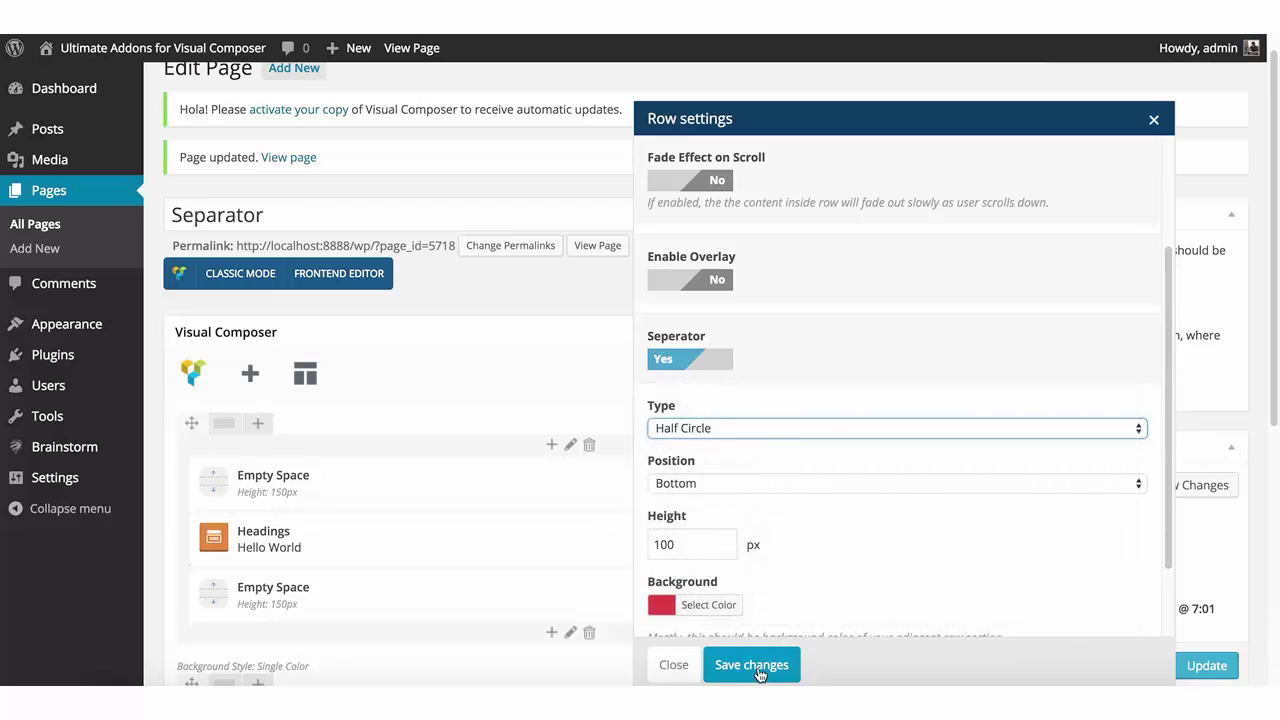
pyautogui.click(751, 665)
pyautogui.click(1206, 665)
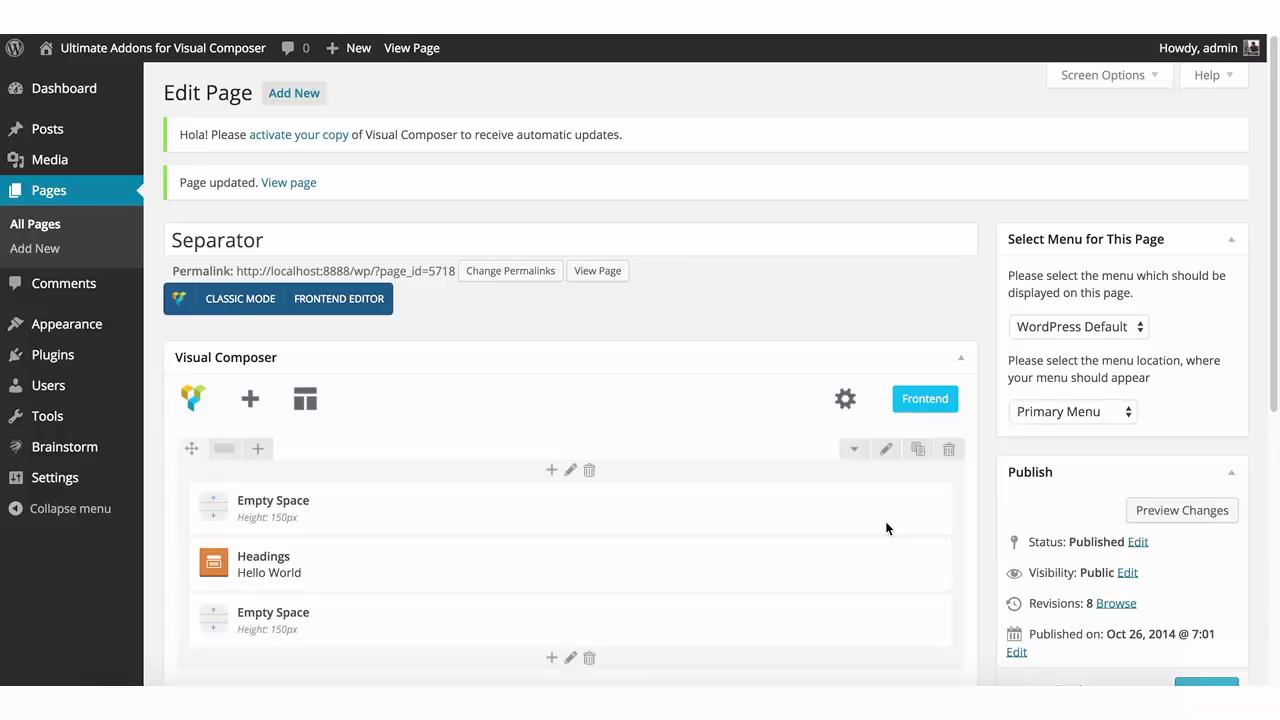
# Set the first row's separator height to 50 px, save the row settings and update the page.
pyautogui.scroll(-1, 885, 521)
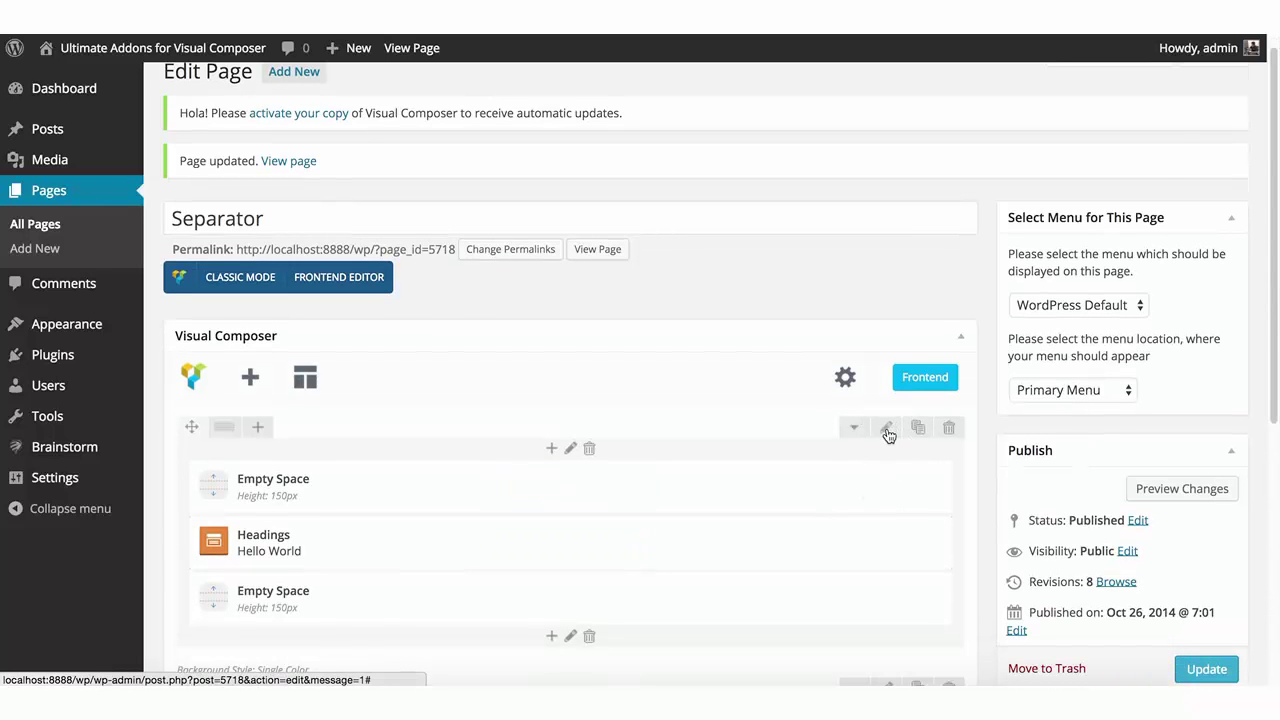
pyautogui.click(886, 430)
pyautogui.click(950, 166)
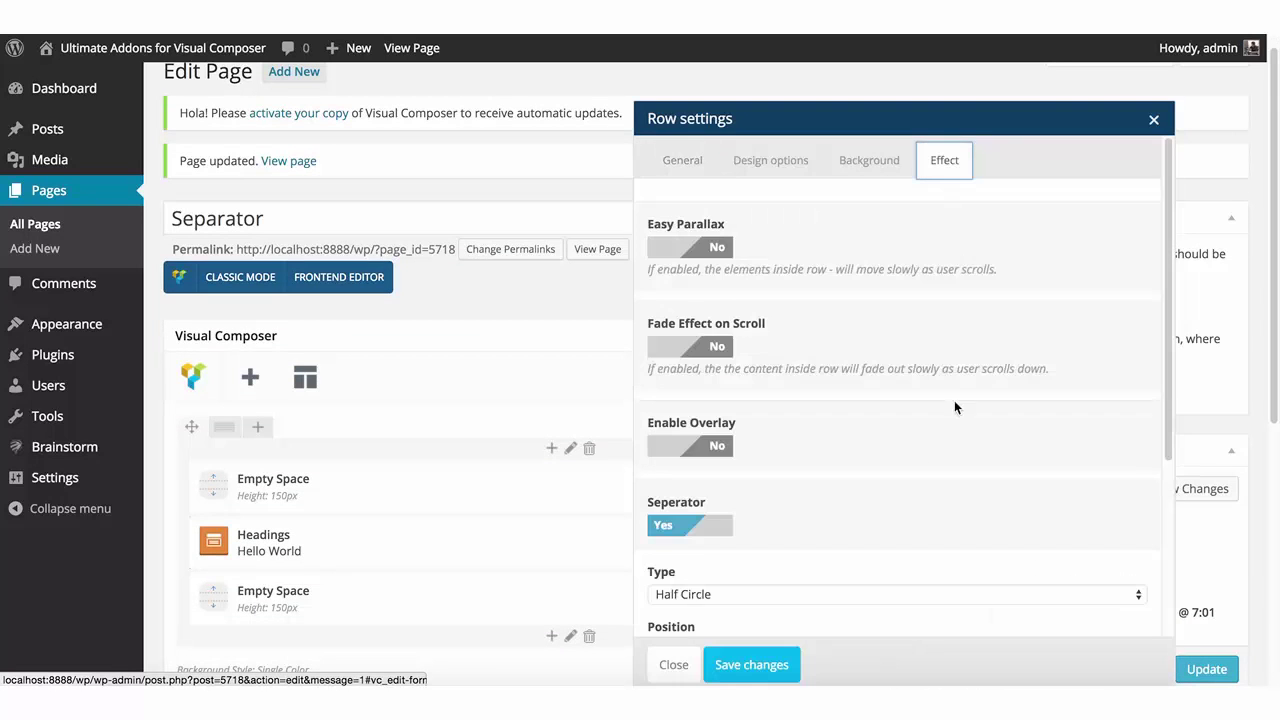
pyautogui.scroll(-3, 714, 551)
pyautogui.moveTo(684, 559); pyautogui.dragTo(642, 560)
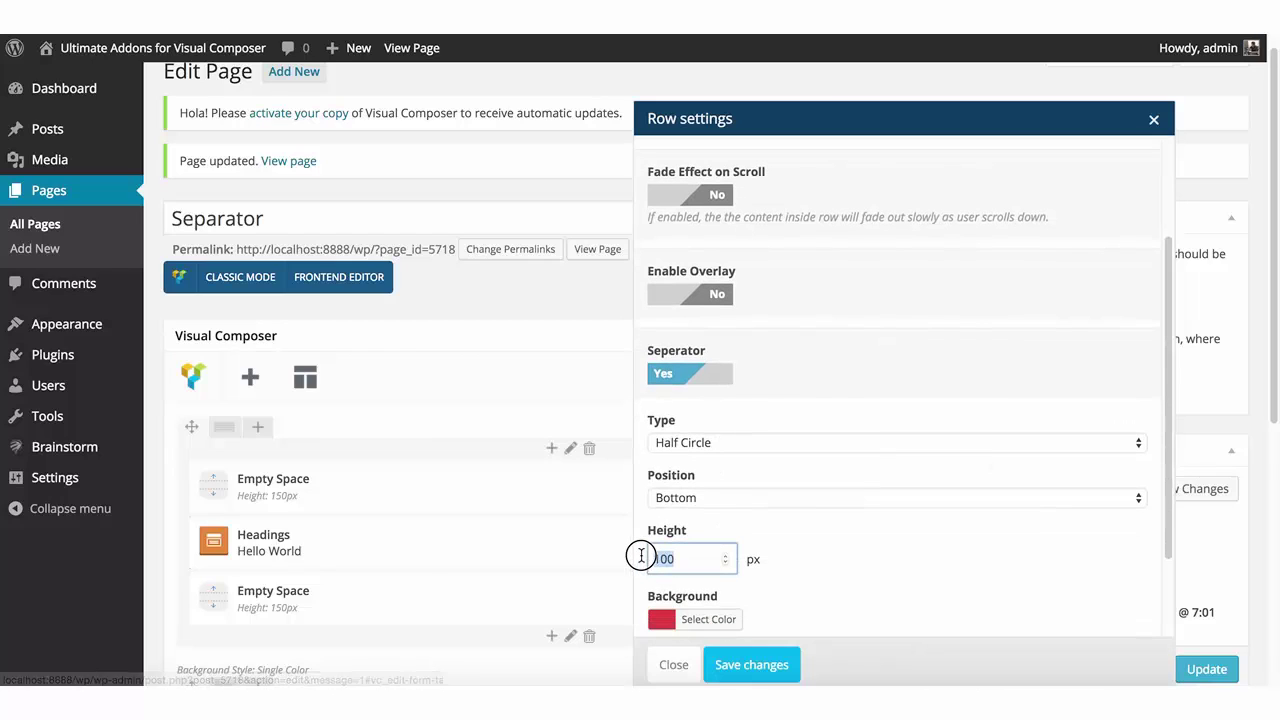
pyautogui.write('50')
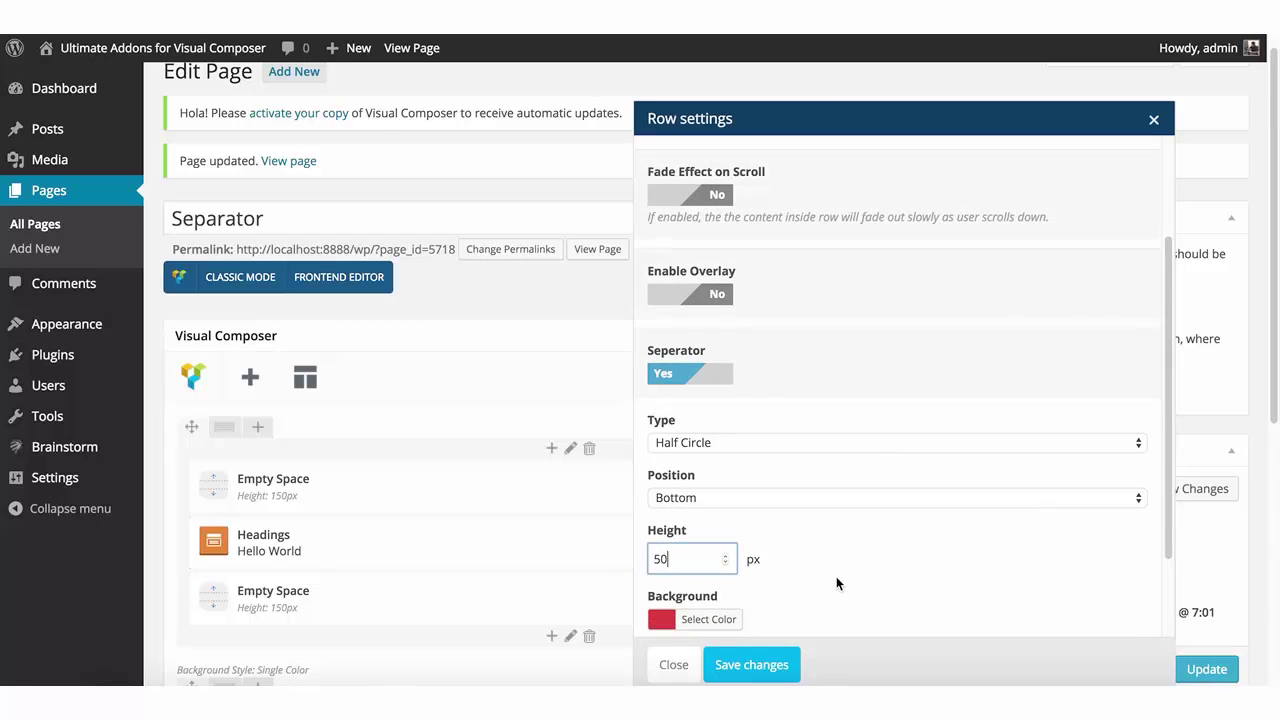
pyautogui.scroll(-1, 837, 583)
pyautogui.click(751, 664)
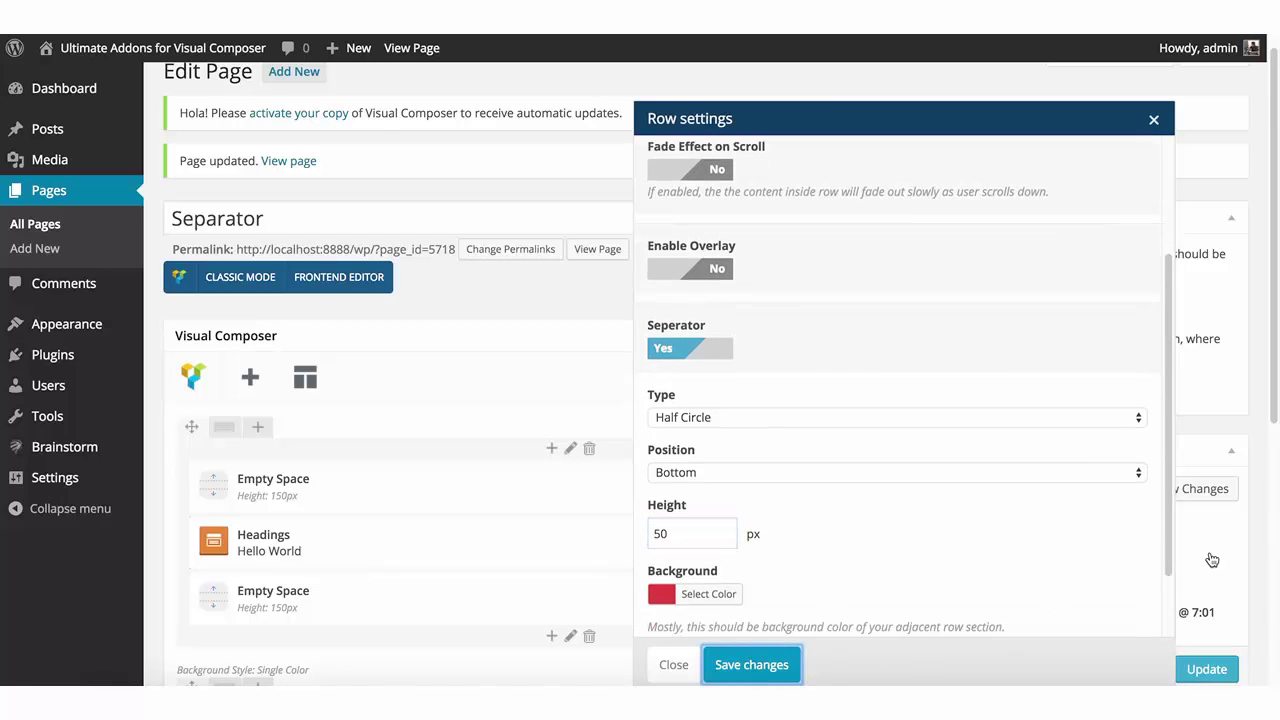
pyautogui.click(1163, 481)
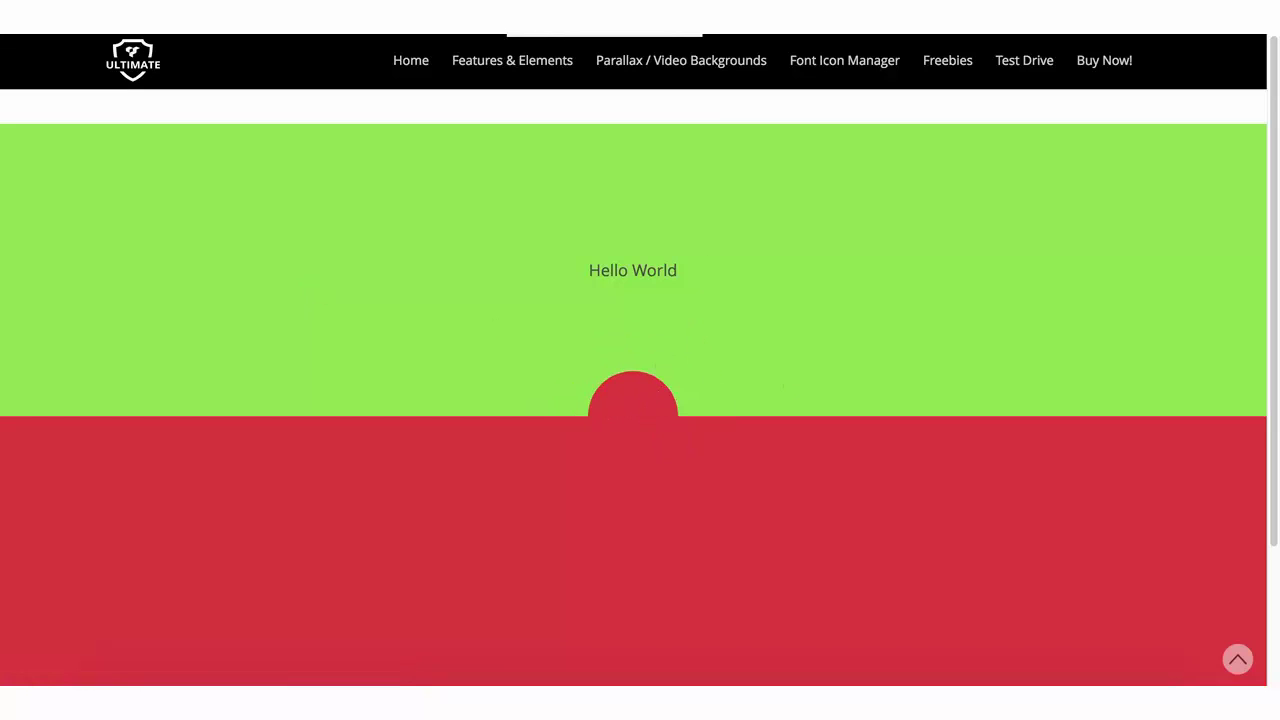
# Return to the page editor and change the first row's background style to Image / Parallax.
pyautogui.click(510, 14)
pyautogui.scroll(-2, 754, 421)
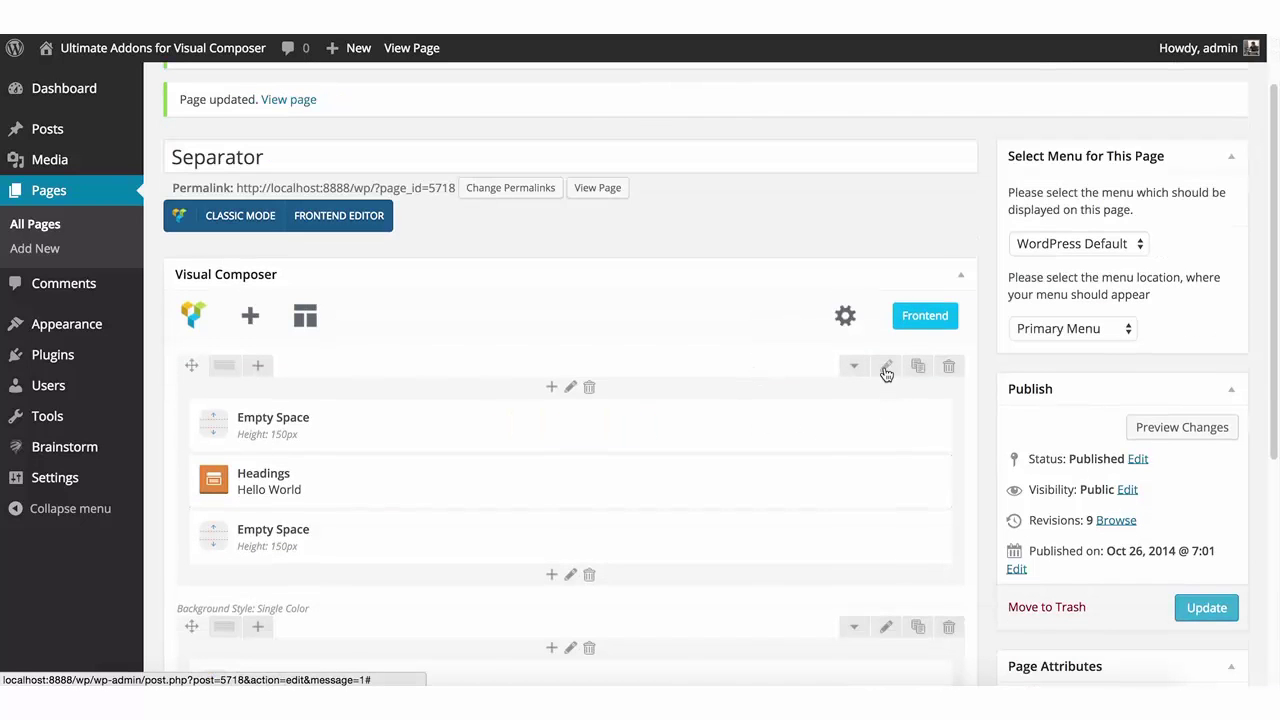
pyautogui.scroll(-3, 877, 380)
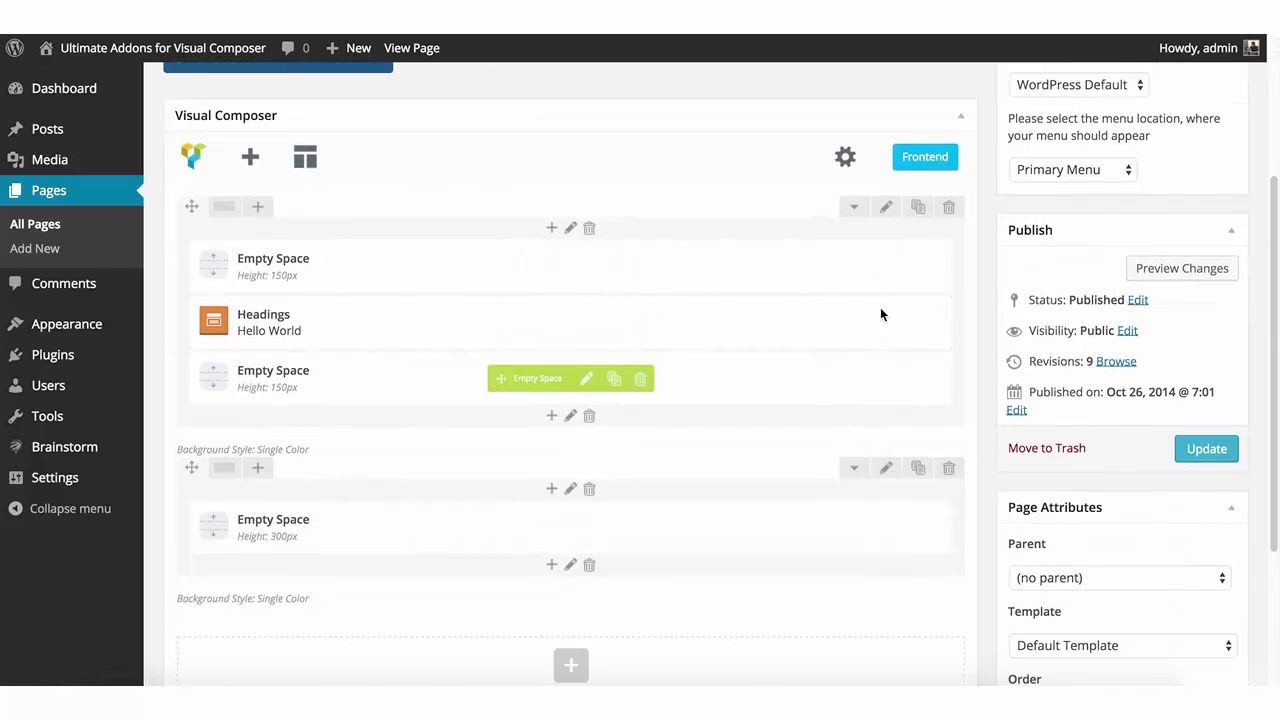
pyautogui.click(886, 207)
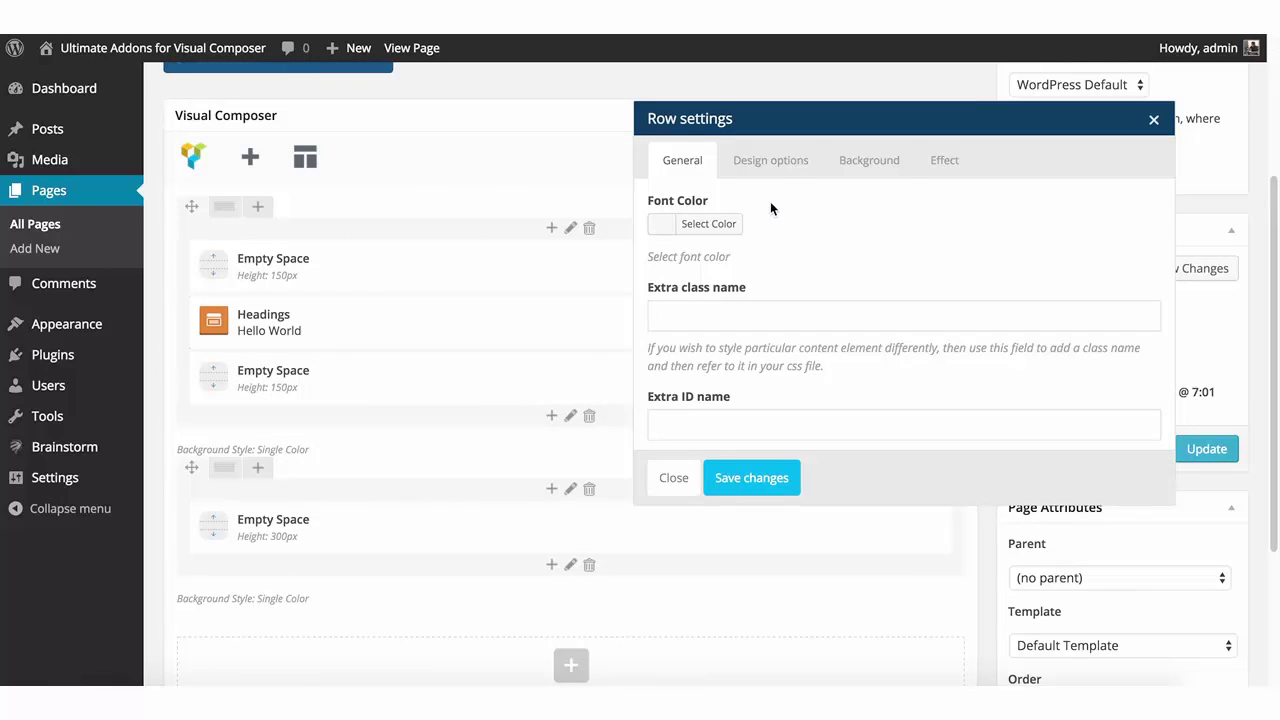
pyautogui.click(880, 163)
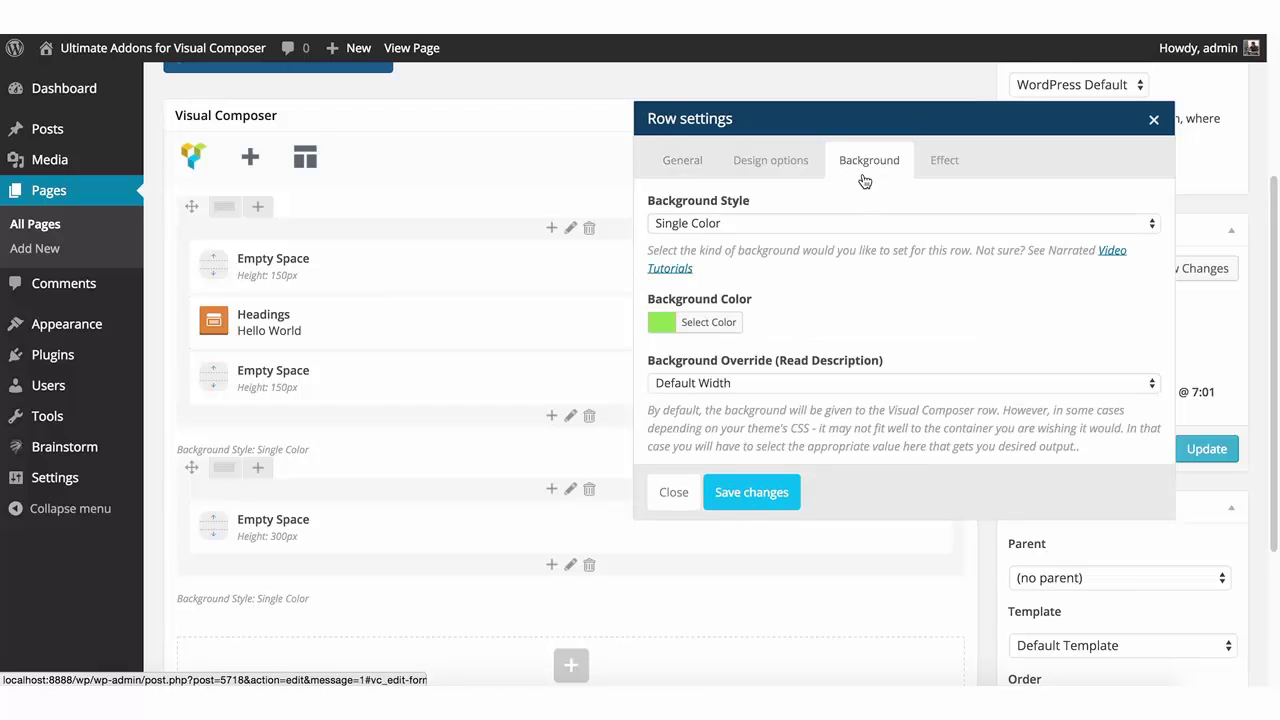
pyautogui.click(764, 223)
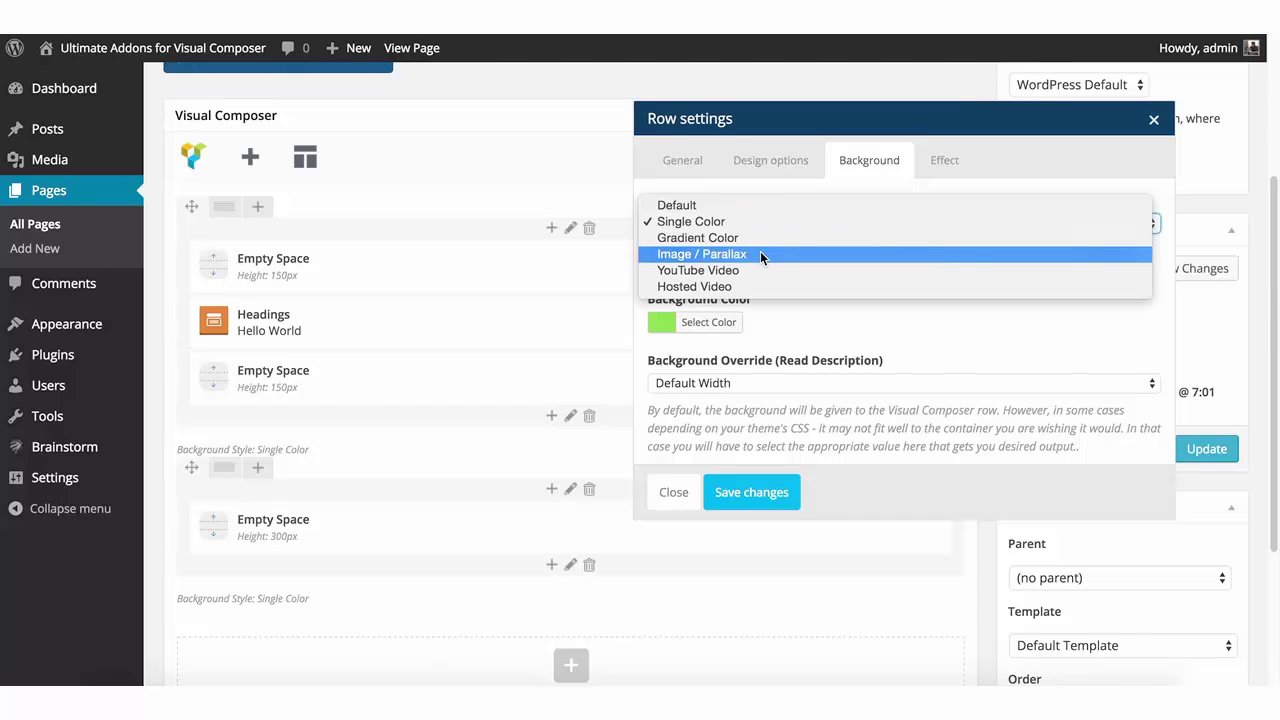
pyautogui.click(760, 254)
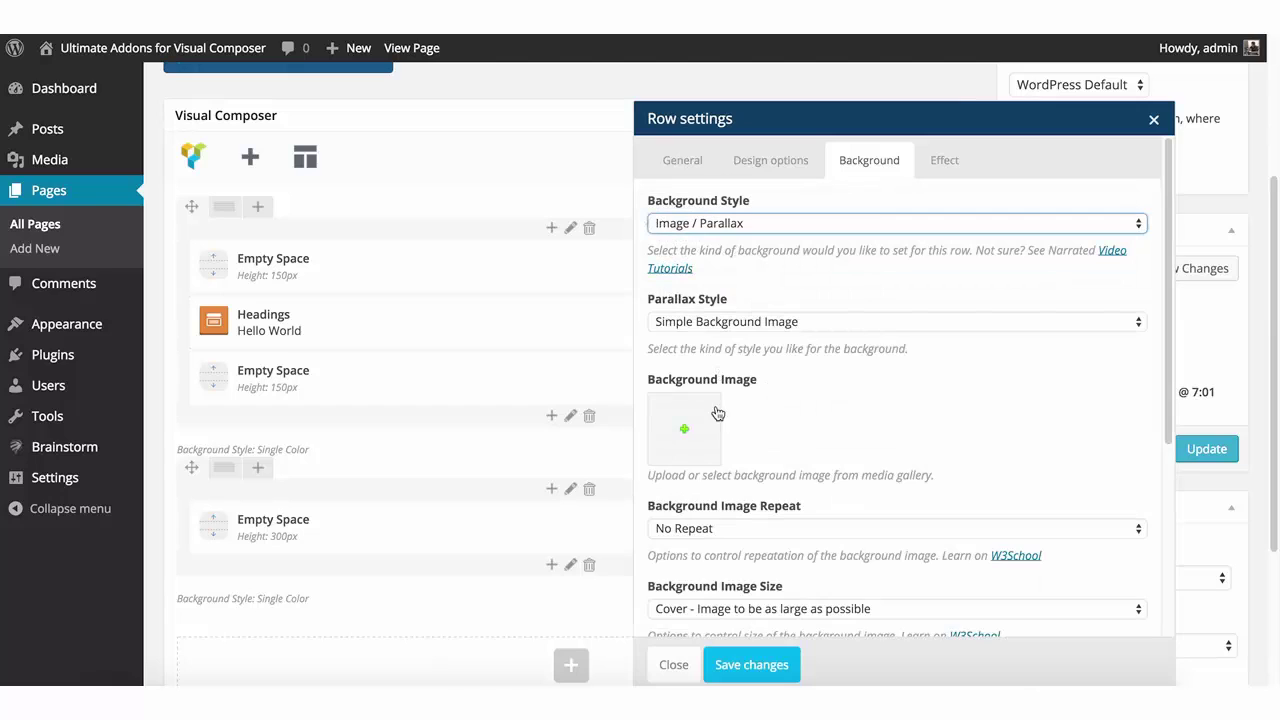
# Set the dark stone wall photo from the media library as the first row's background image, then save and update the page.
pyautogui.click(744, 428)
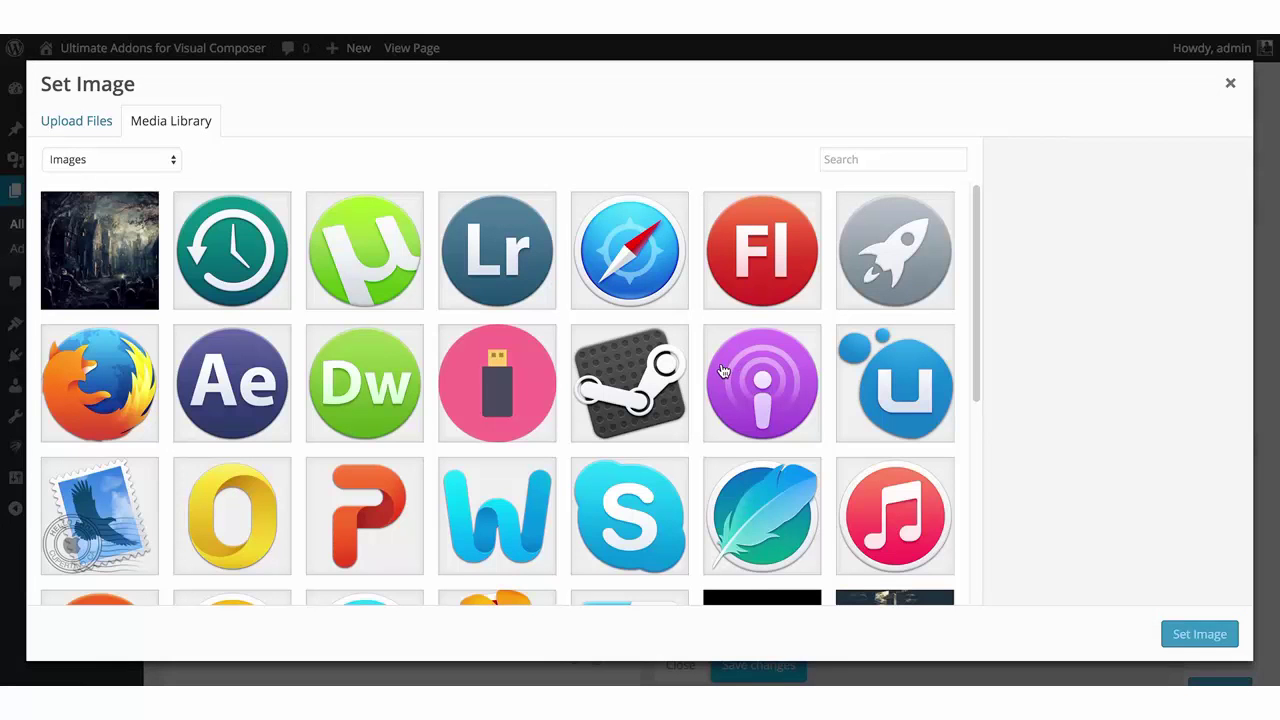
pyautogui.scroll(-5, 622, 478)
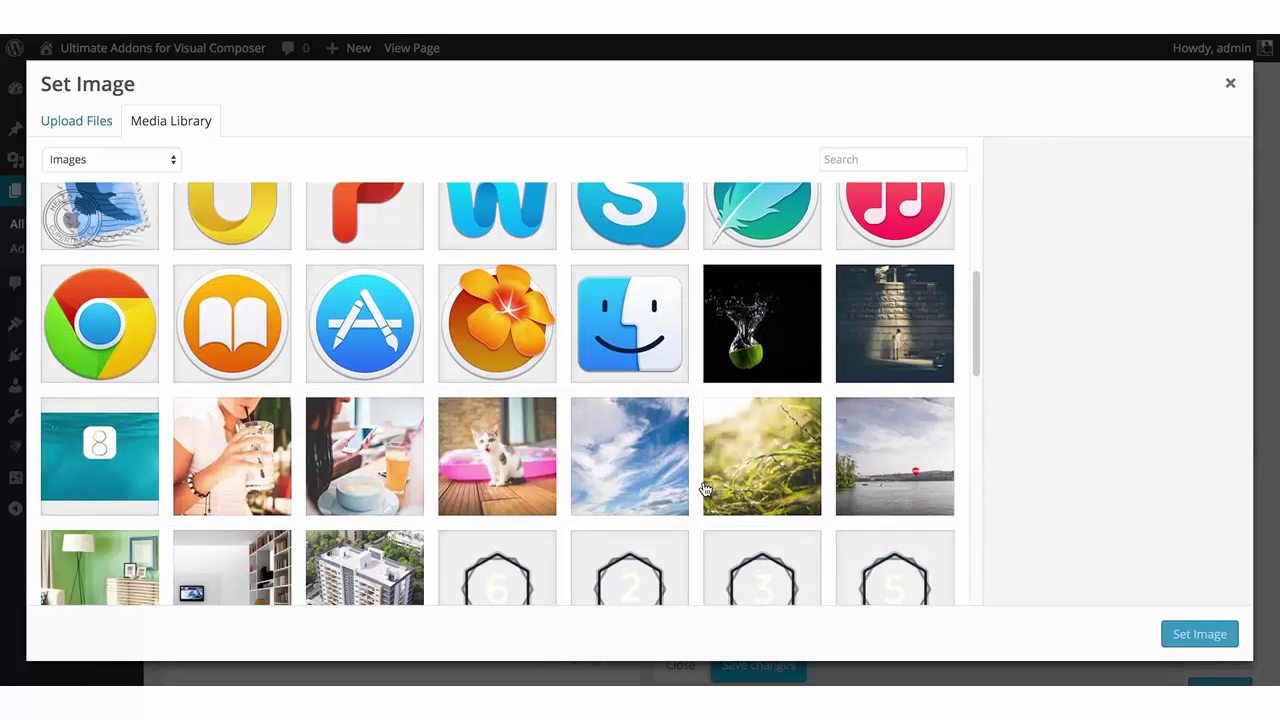
pyautogui.click(905, 345)
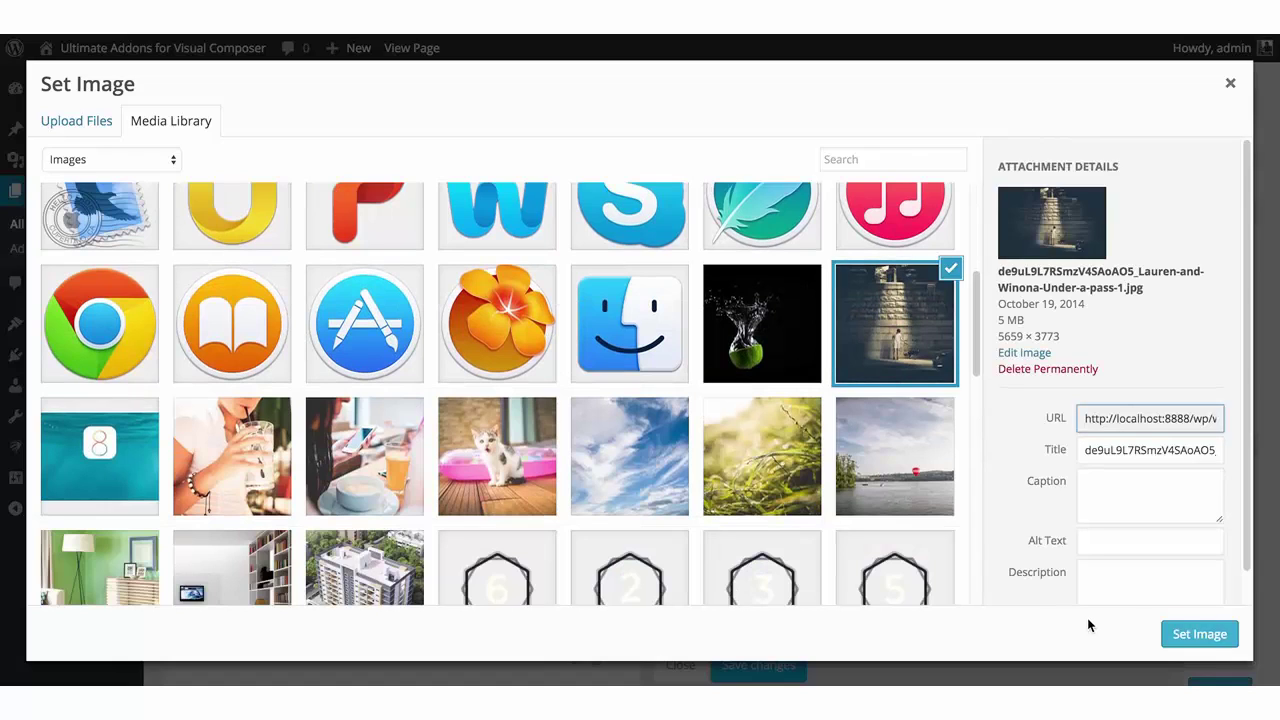
pyautogui.click(1179, 636)
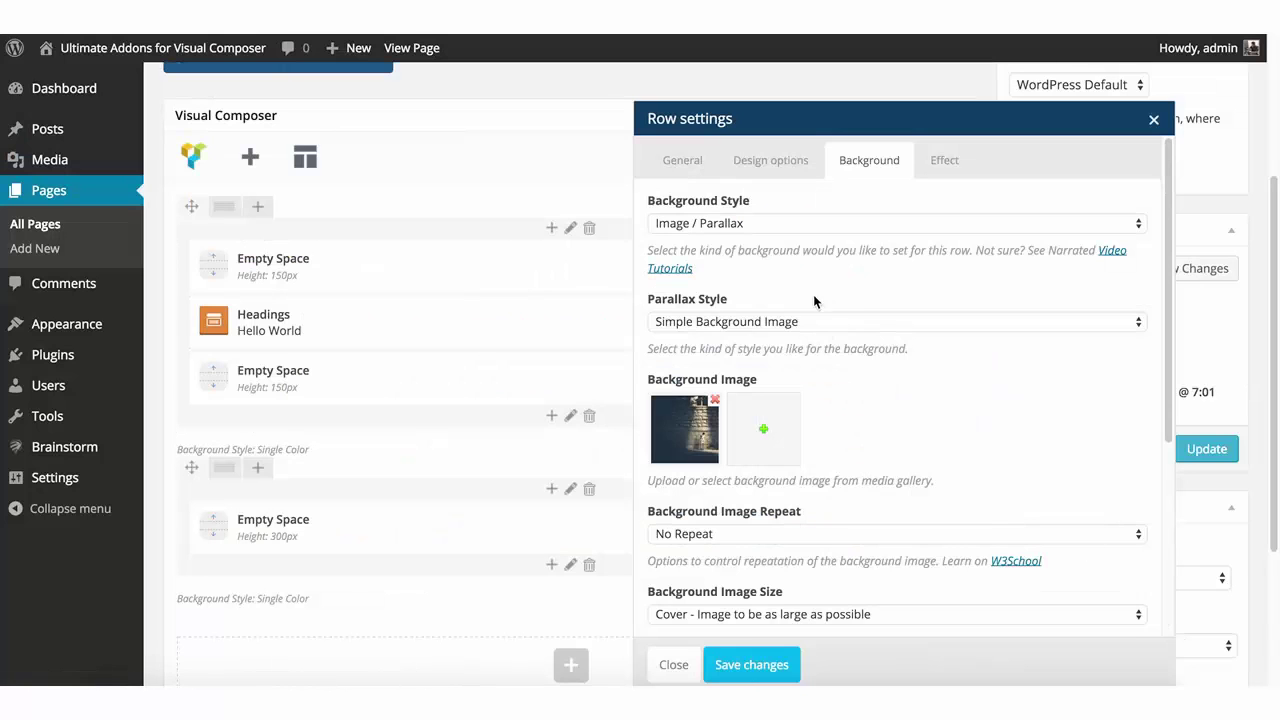
pyautogui.click(724, 656)
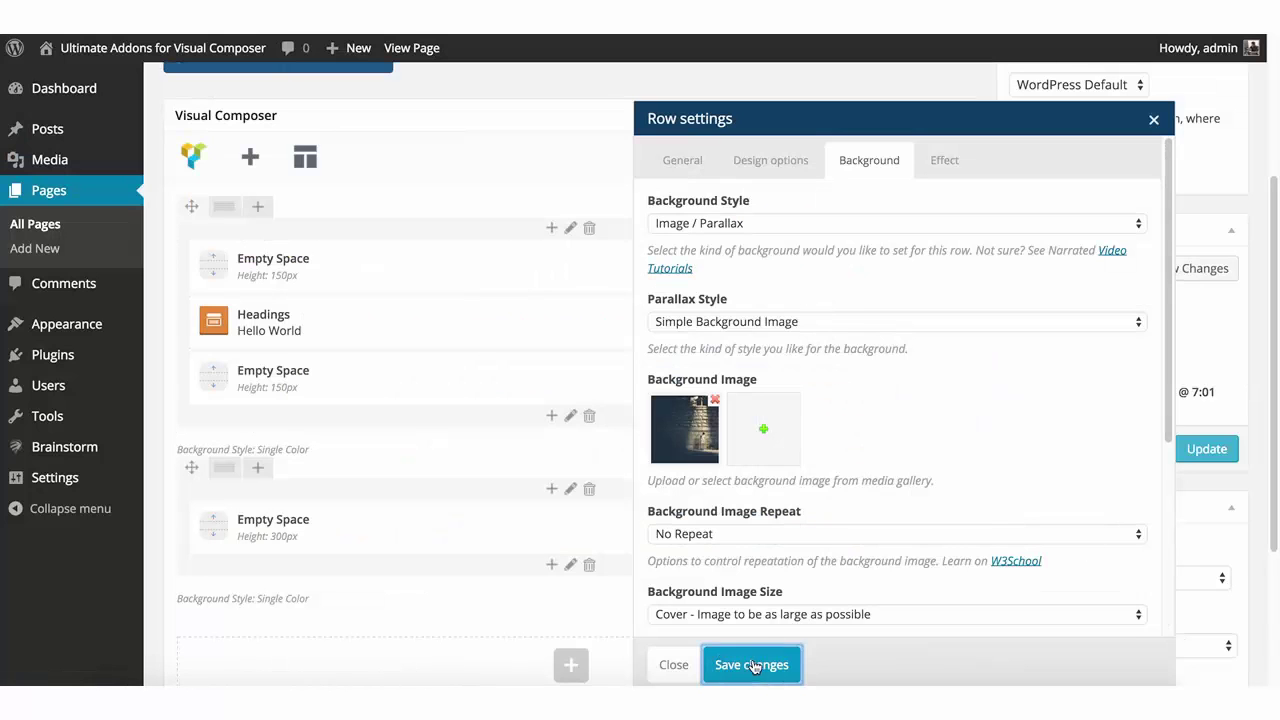
pyautogui.click(1206, 449)
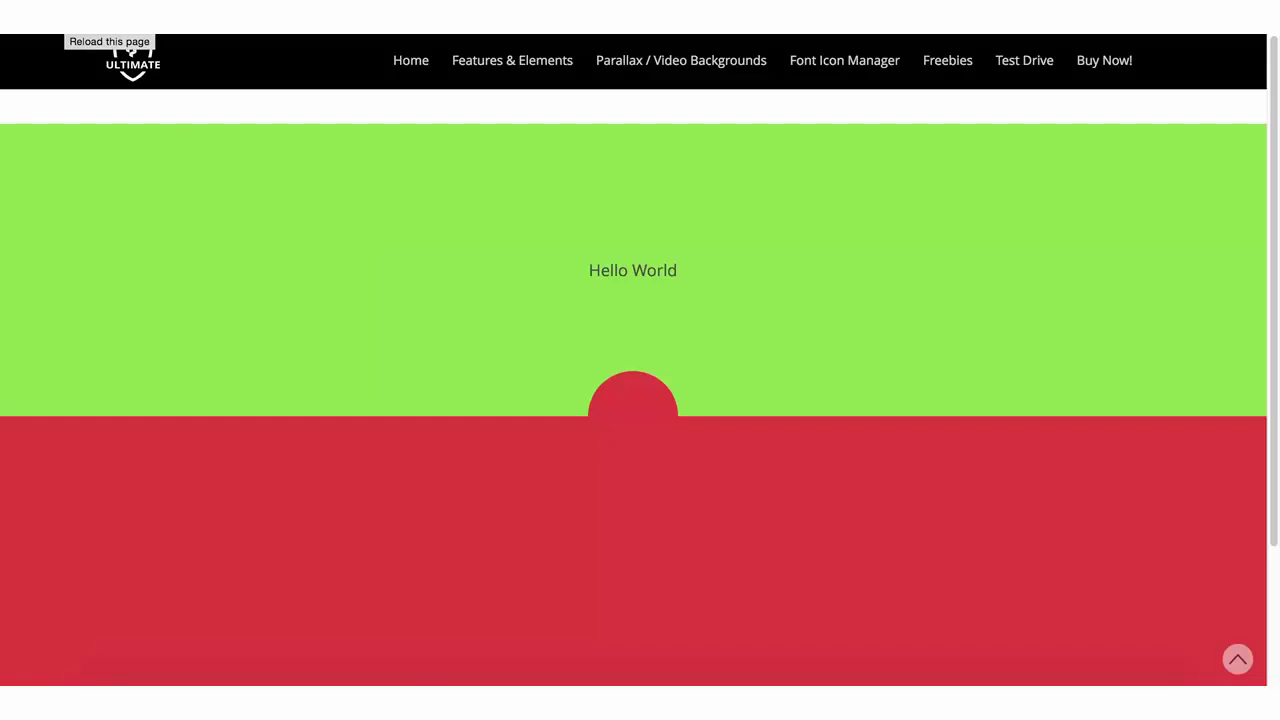
# Reload the published page and examine how the separator looks against the first row's image background.
pyautogui.click(66, 19)
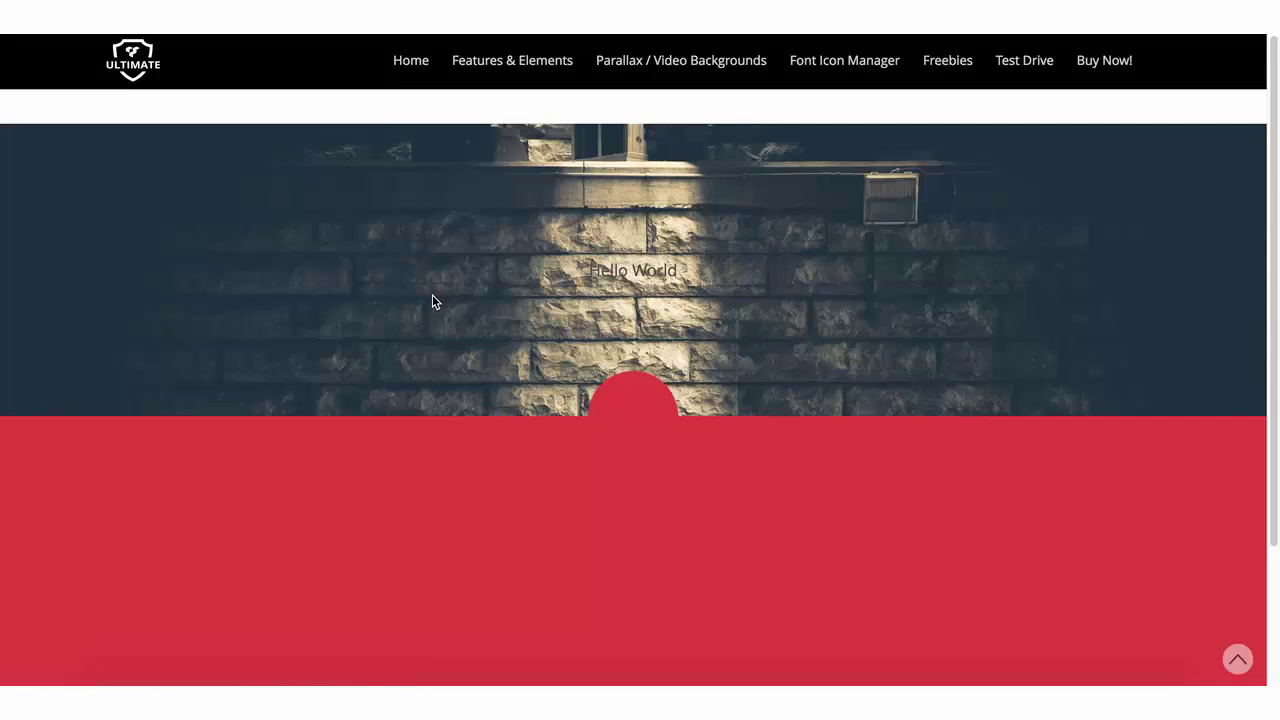
pyautogui.scroll(-3, 422, 300)
pyautogui.scroll(3, 420, 300)
pyautogui.hotkey('ctrl', 'Tab')
# Remove the stone wall photo from the first row's background settings.
pyautogui.scroll(-3, 580, 410)
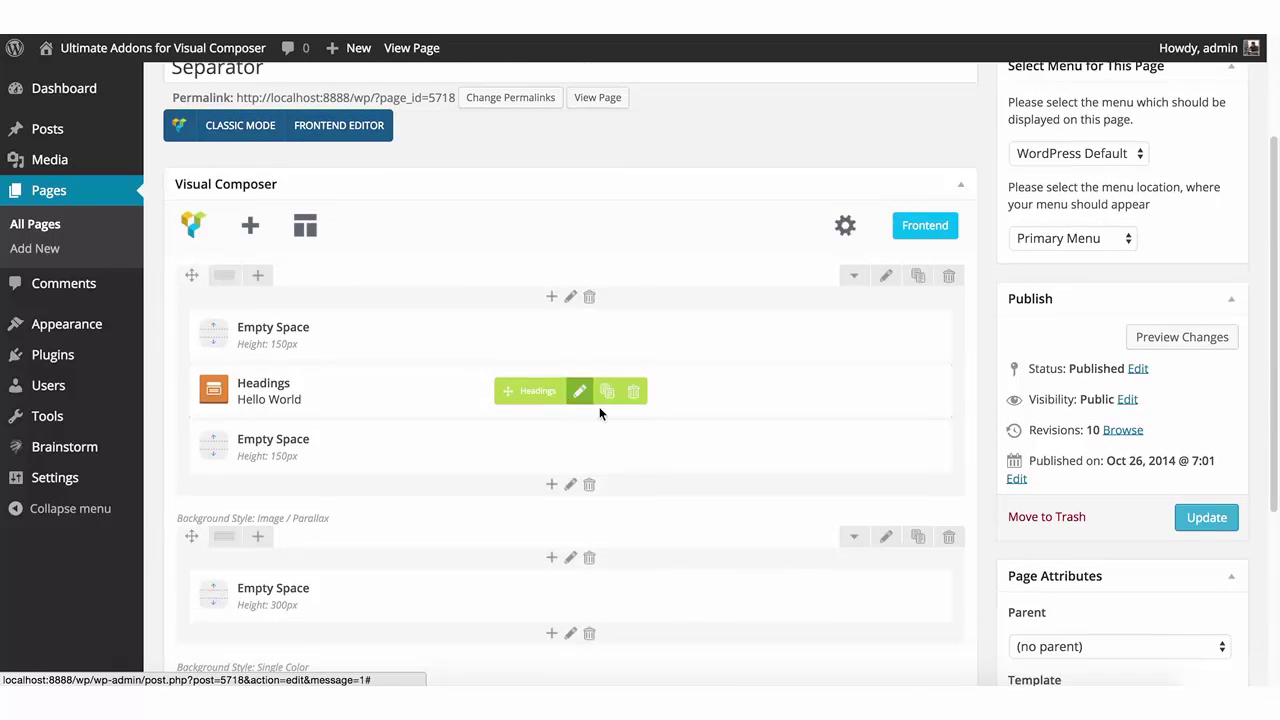
pyautogui.click(881, 278)
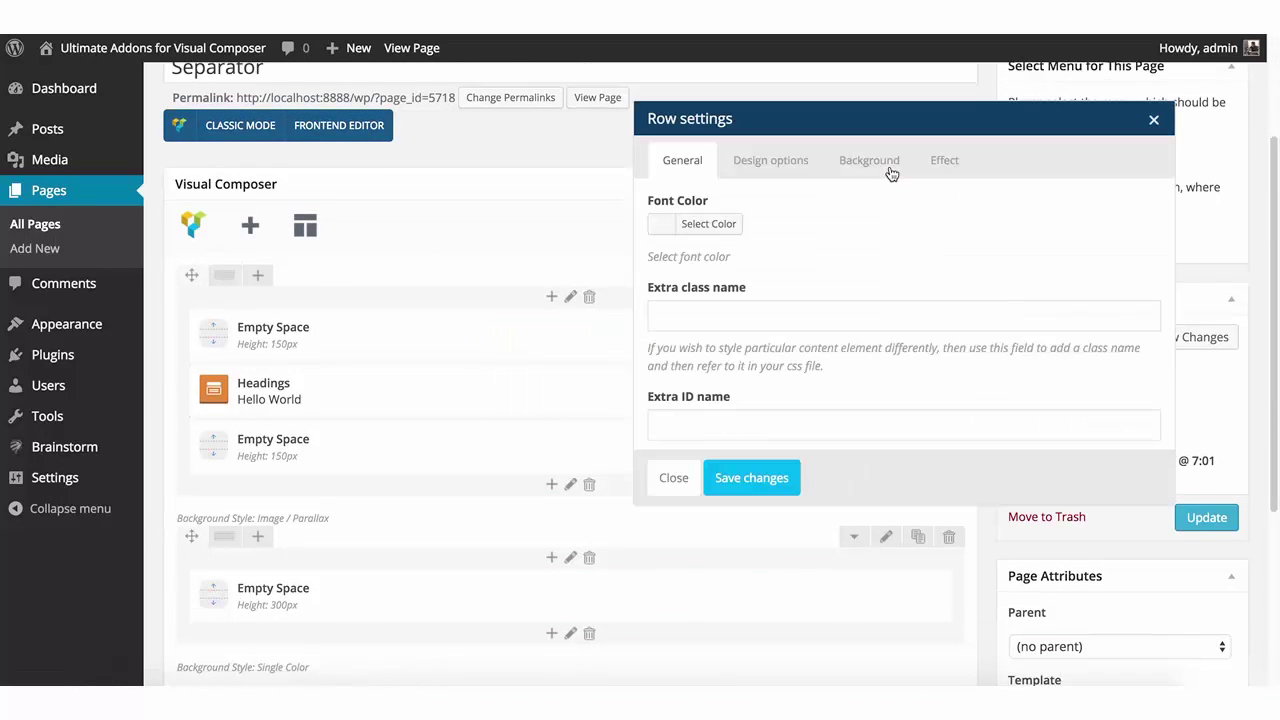
pyautogui.click(855, 170)
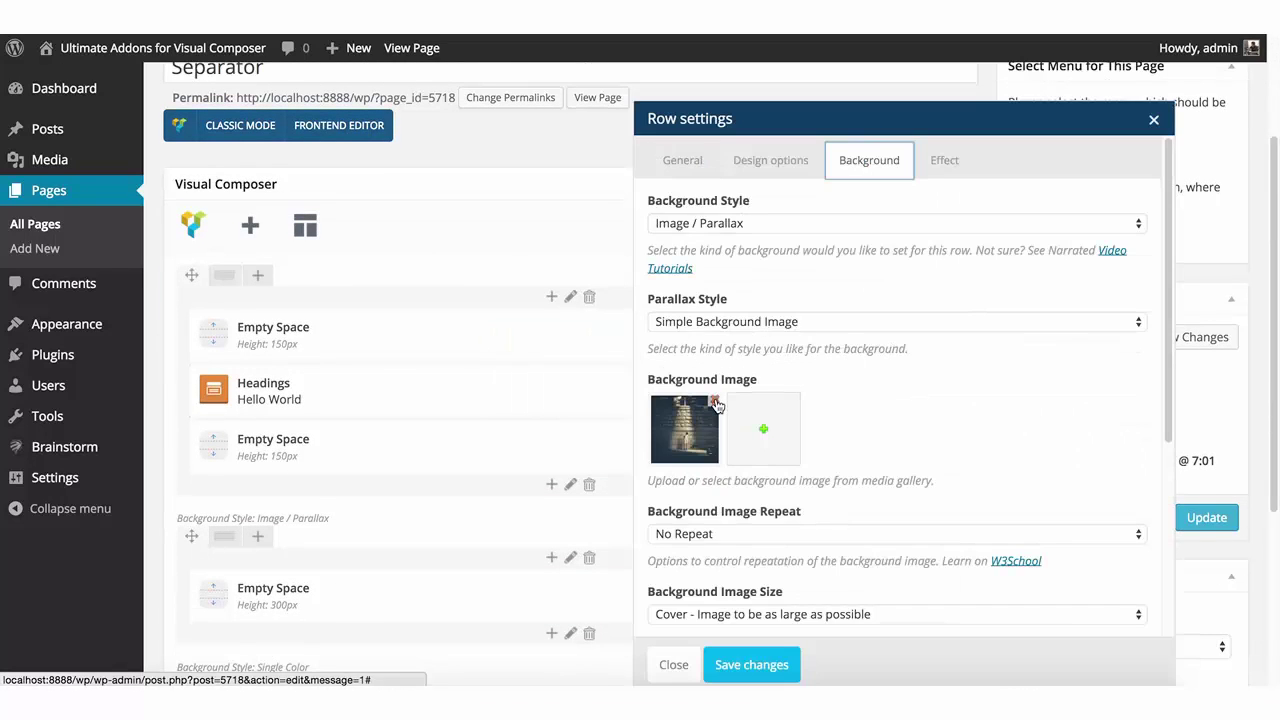
pyautogui.click(718, 401)
# Set black4.jpg from the media library as the first row's background image.
pyautogui.click(677, 438)
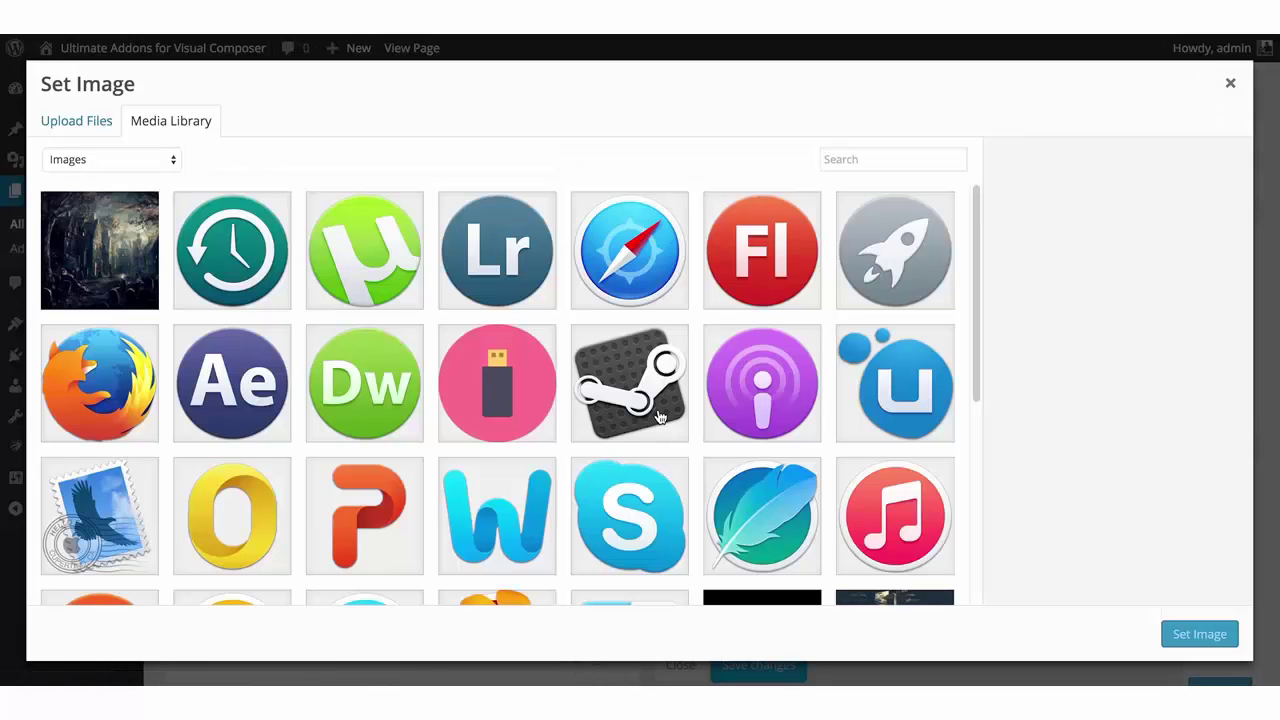
pyautogui.scroll(-10, 659, 417)
pyautogui.scroll(-1, 659, 417)
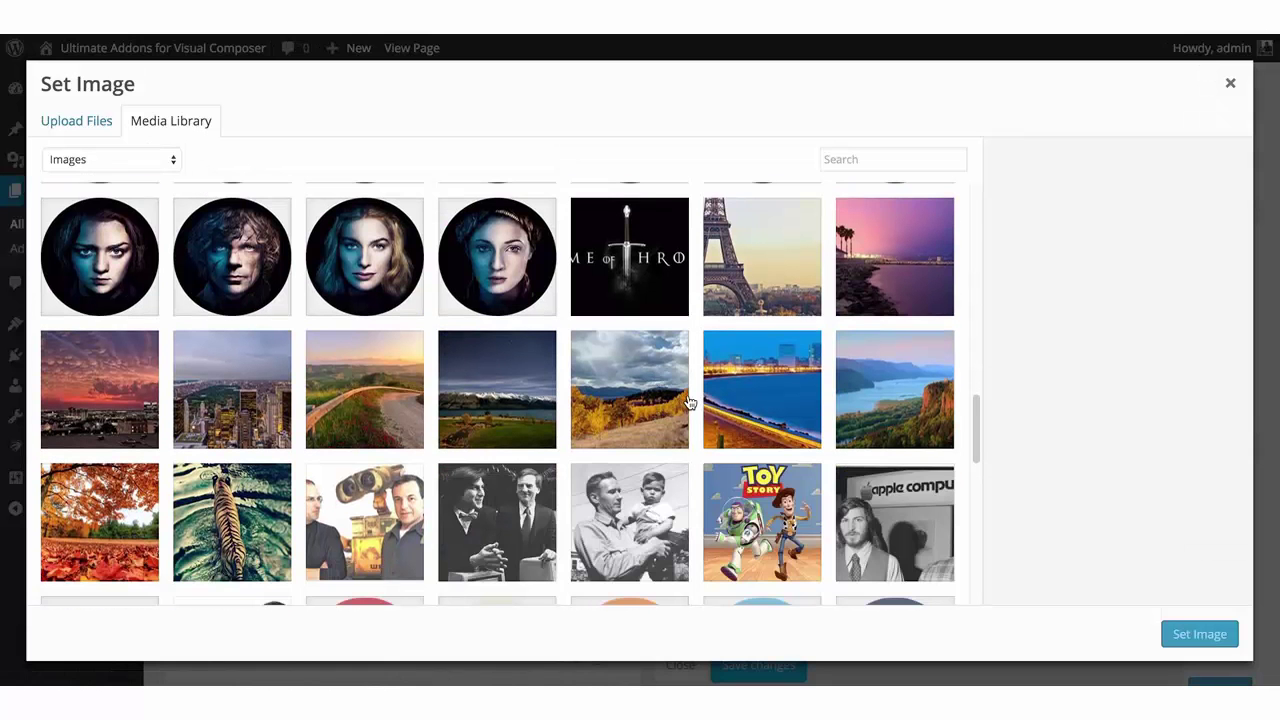
pyautogui.scroll(-3, 688, 402)
pyautogui.scroll(-3, 657, 434)
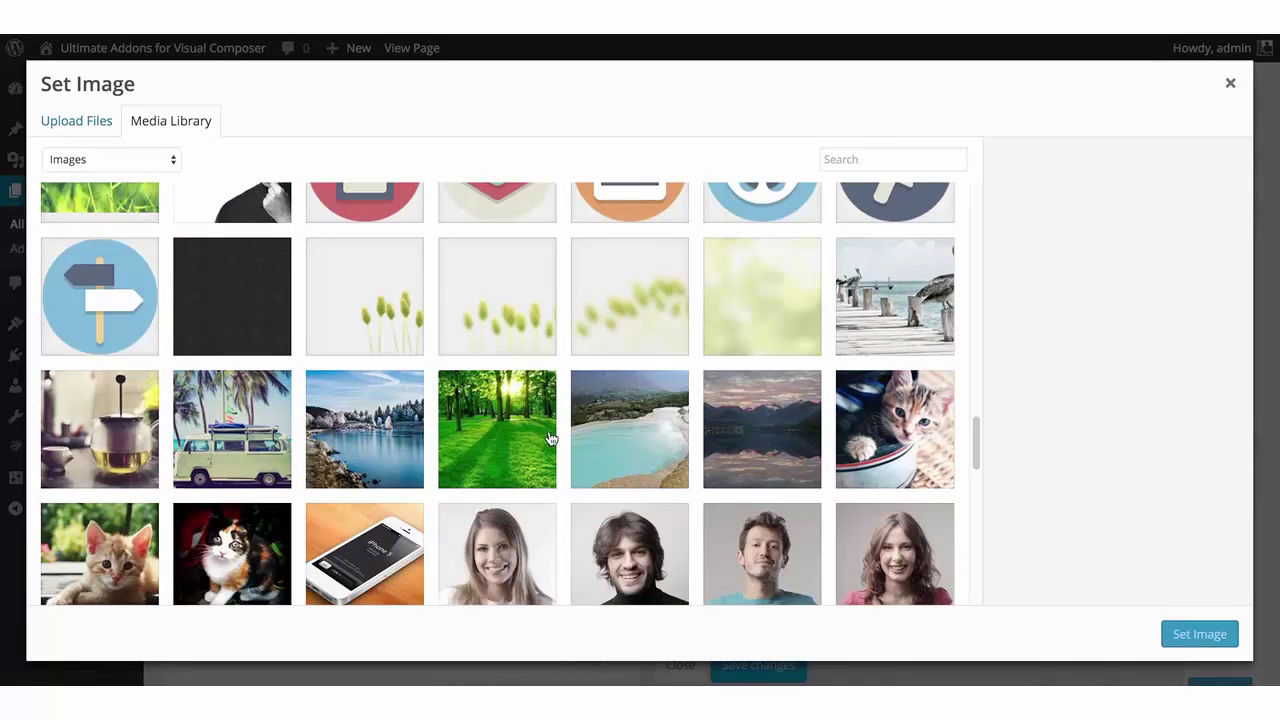
pyautogui.scroll(-2, 545, 442)
pyautogui.scroll(-4, 560, 438)
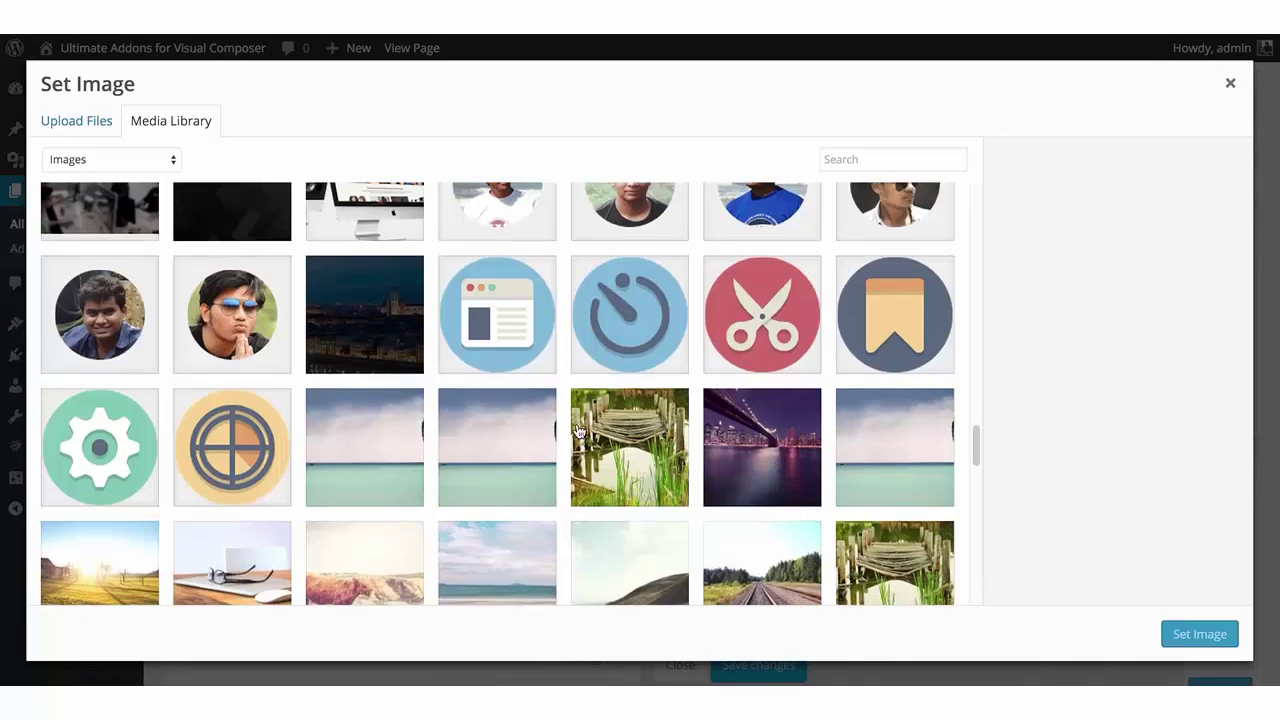
pyautogui.scroll(-8, 577, 430)
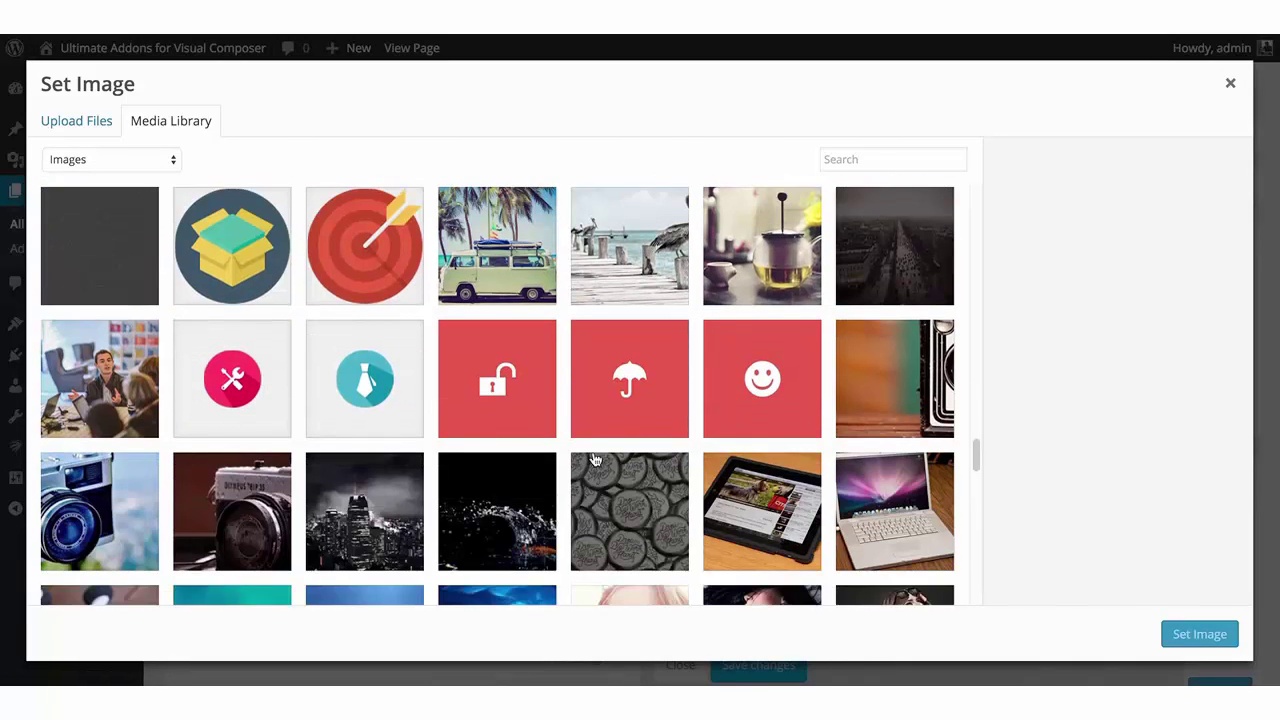
pyautogui.scroll(-10, 594, 459)
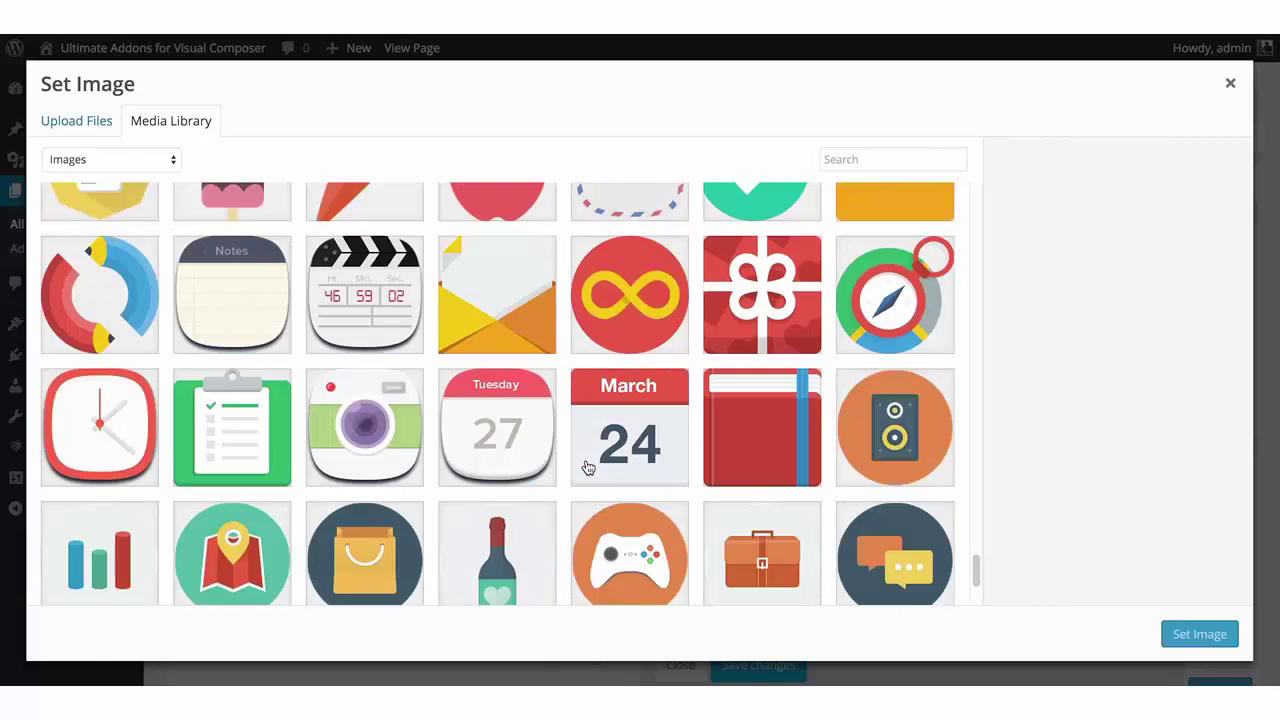
pyautogui.scroll(-10, 588, 468)
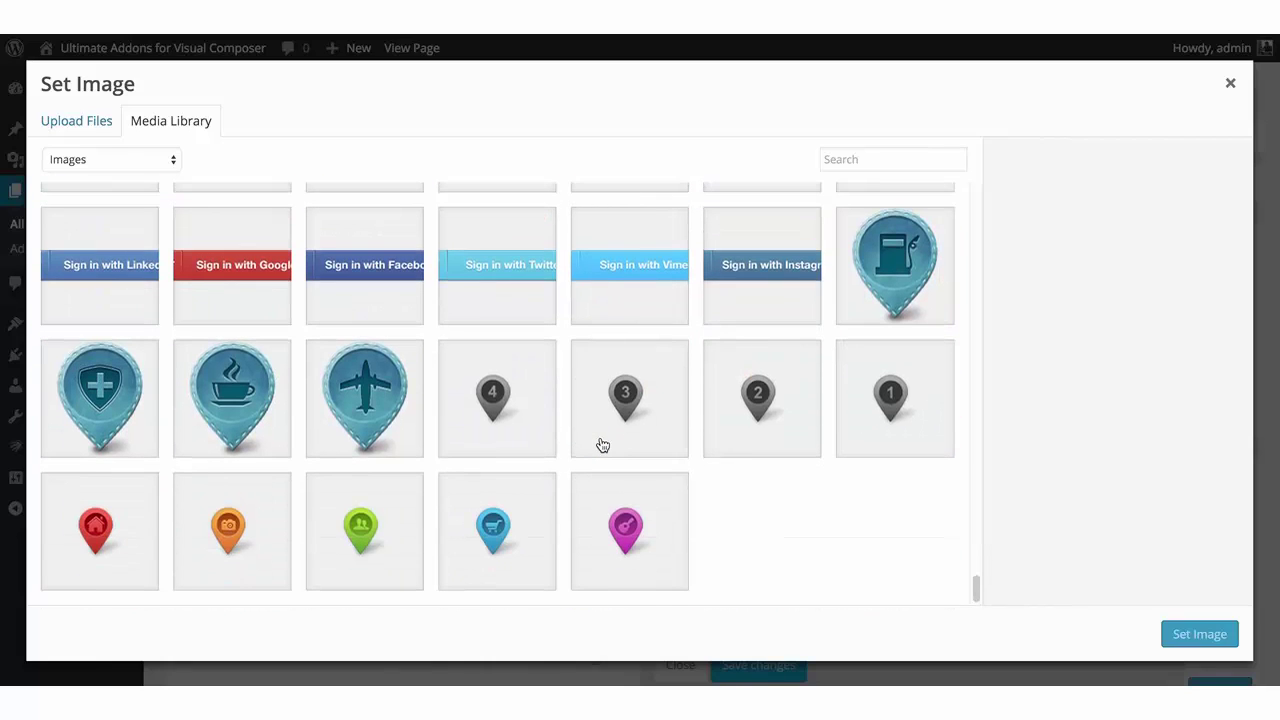
pyautogui.scroll(15, 603, 445)
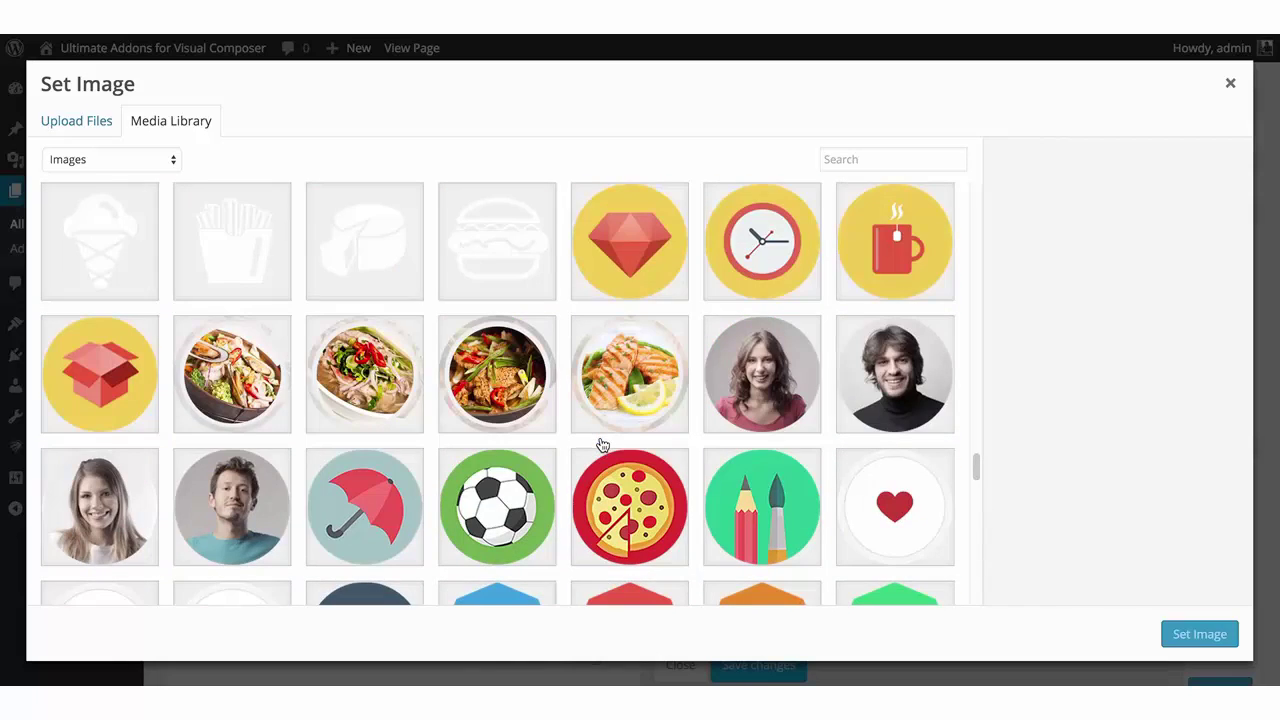
pyautogui.scroll(8, 603, 445)
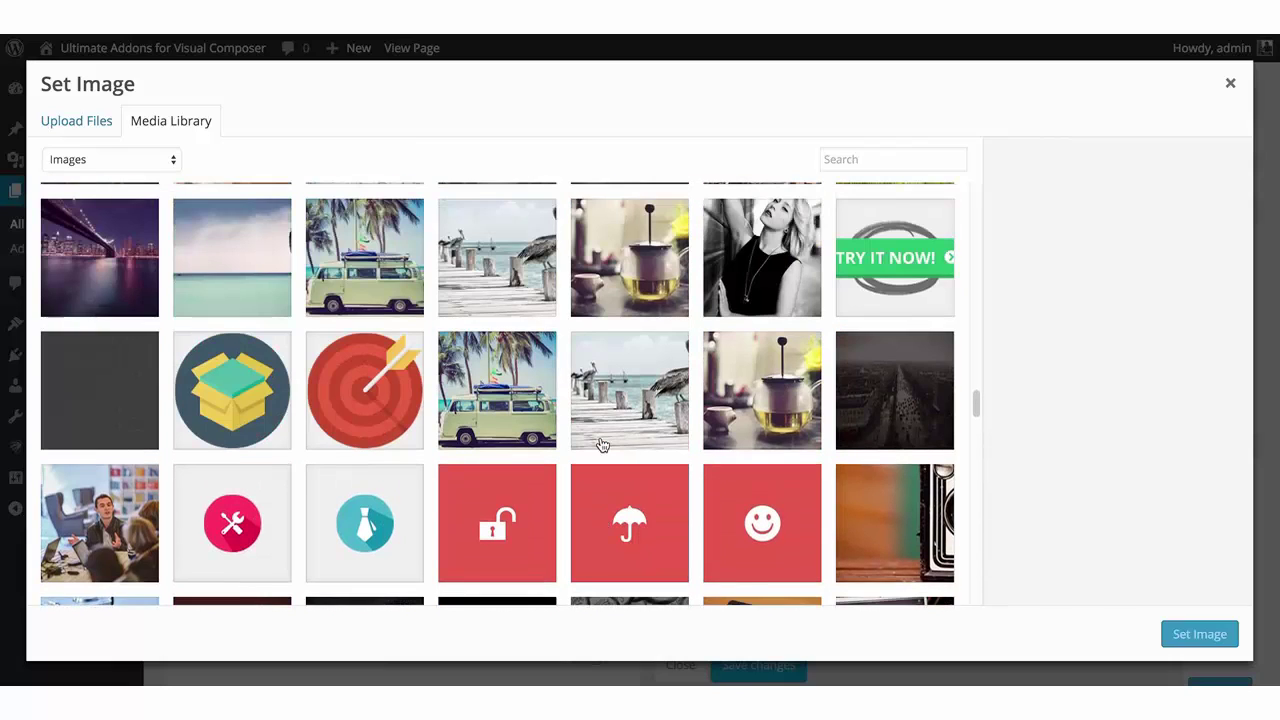
pyautogui.scroll(5, 428, 405)
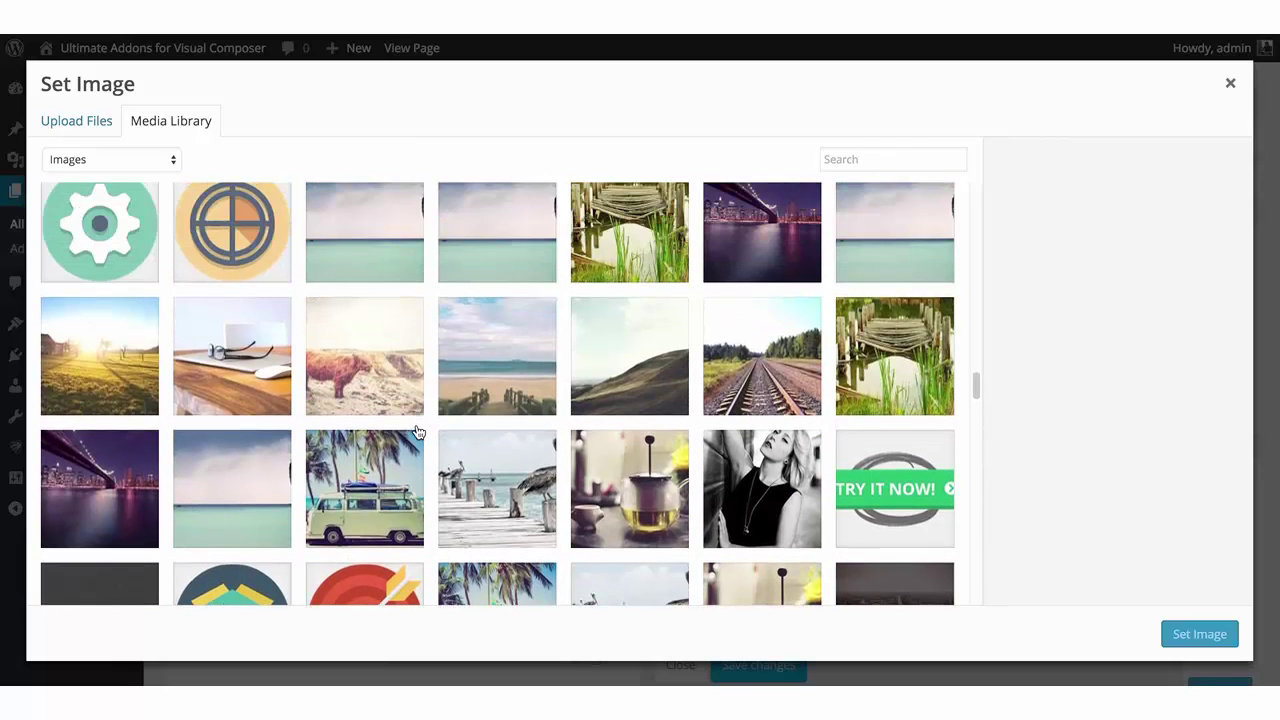
pyautogui.scroll(-2, 418, 432)
pyautogui.scroll(8, 410, 433)
pyautogui.scroll(1, 409, 433)
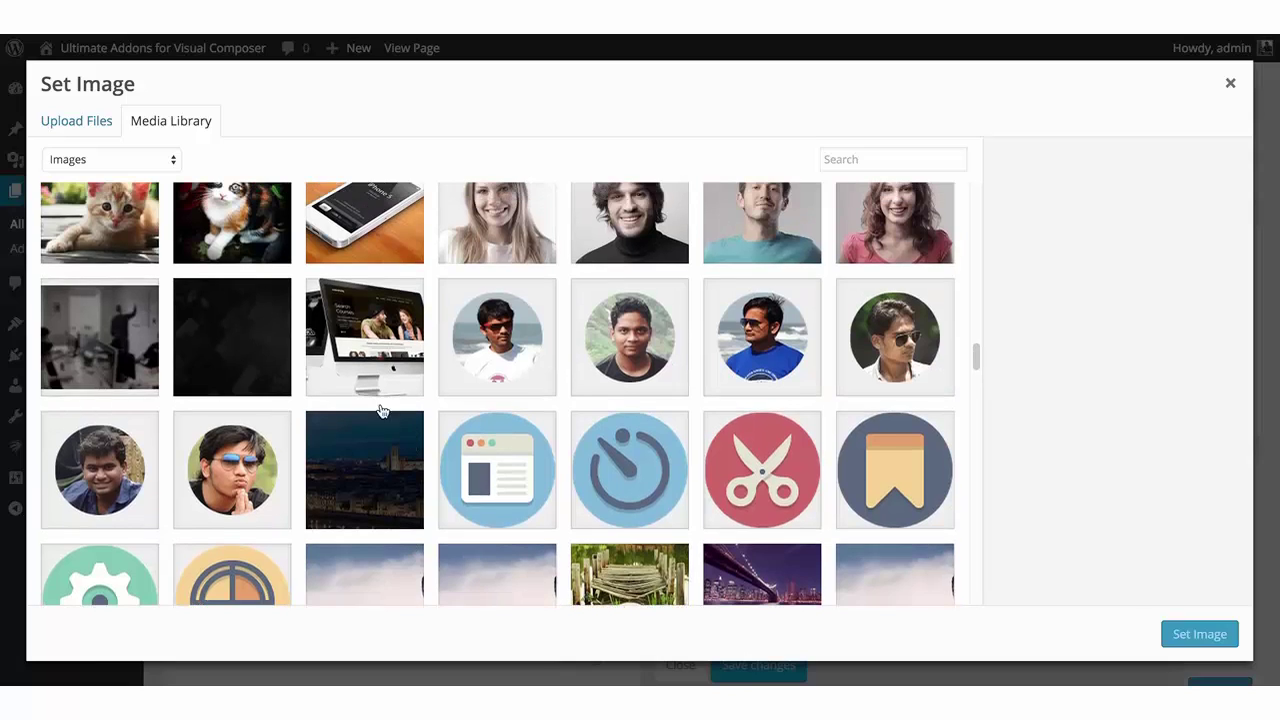
pyautogui.click(214, 351)
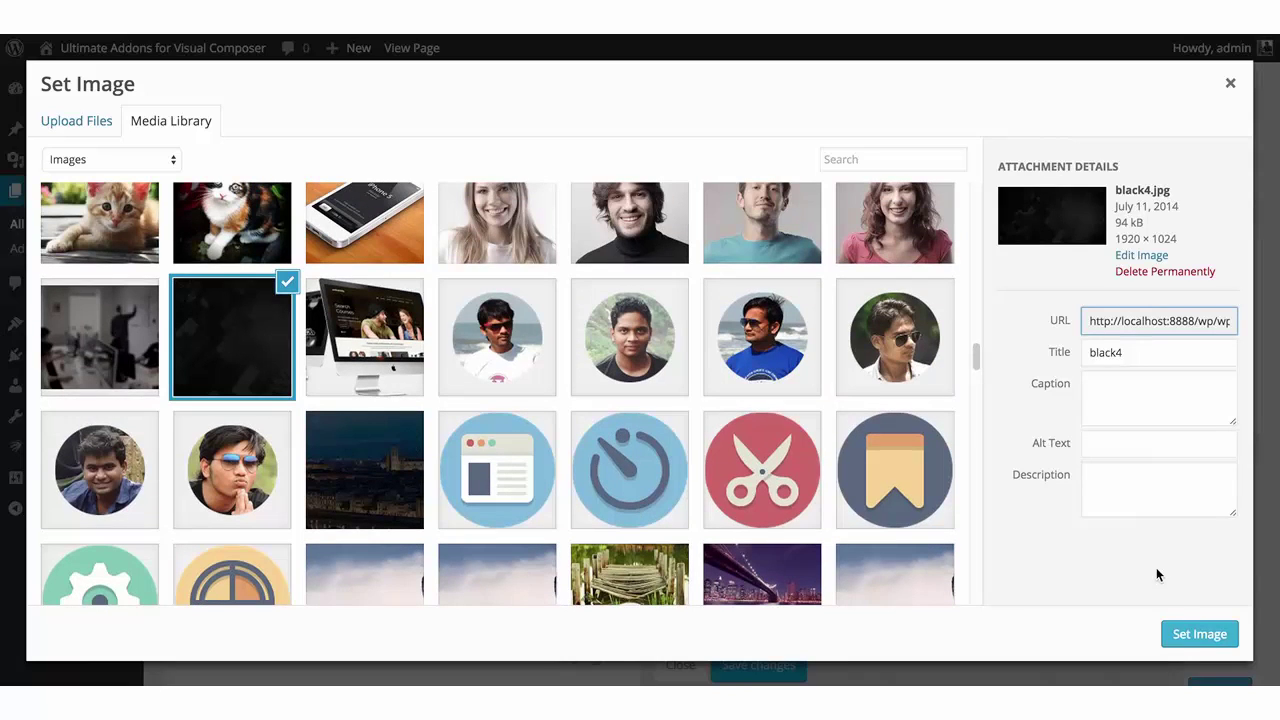
pyautogui.click(1180, 640)
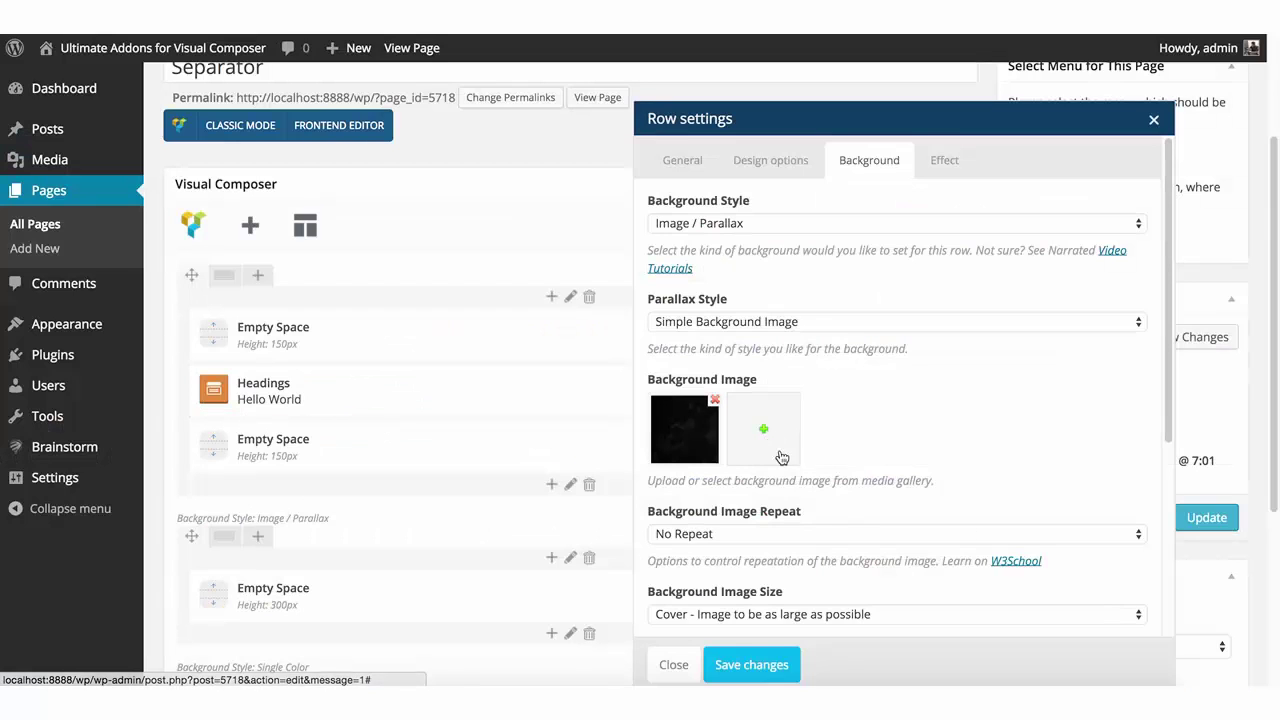
# Save the first row's background settings, then set the Hello World heading's font color to white.
pyautogui.click(775, 664)
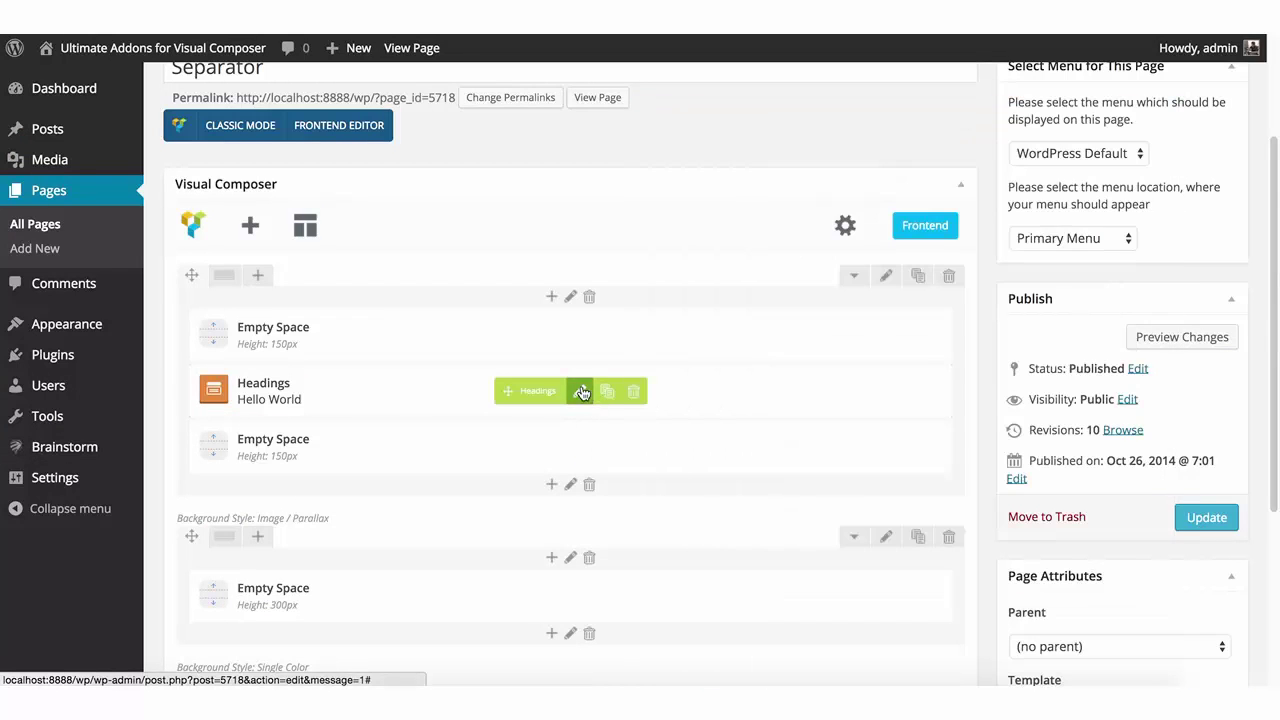
pyautogui.click(584, 391)
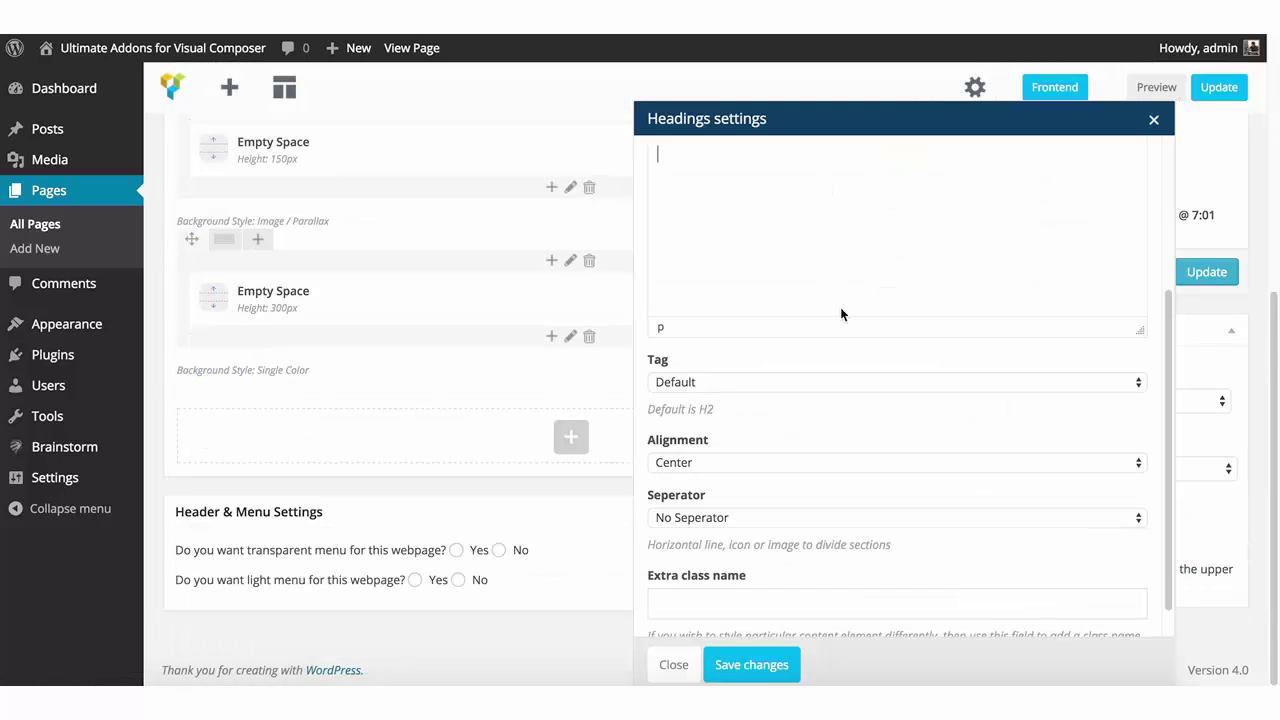
pyautogui.click(763, 160)
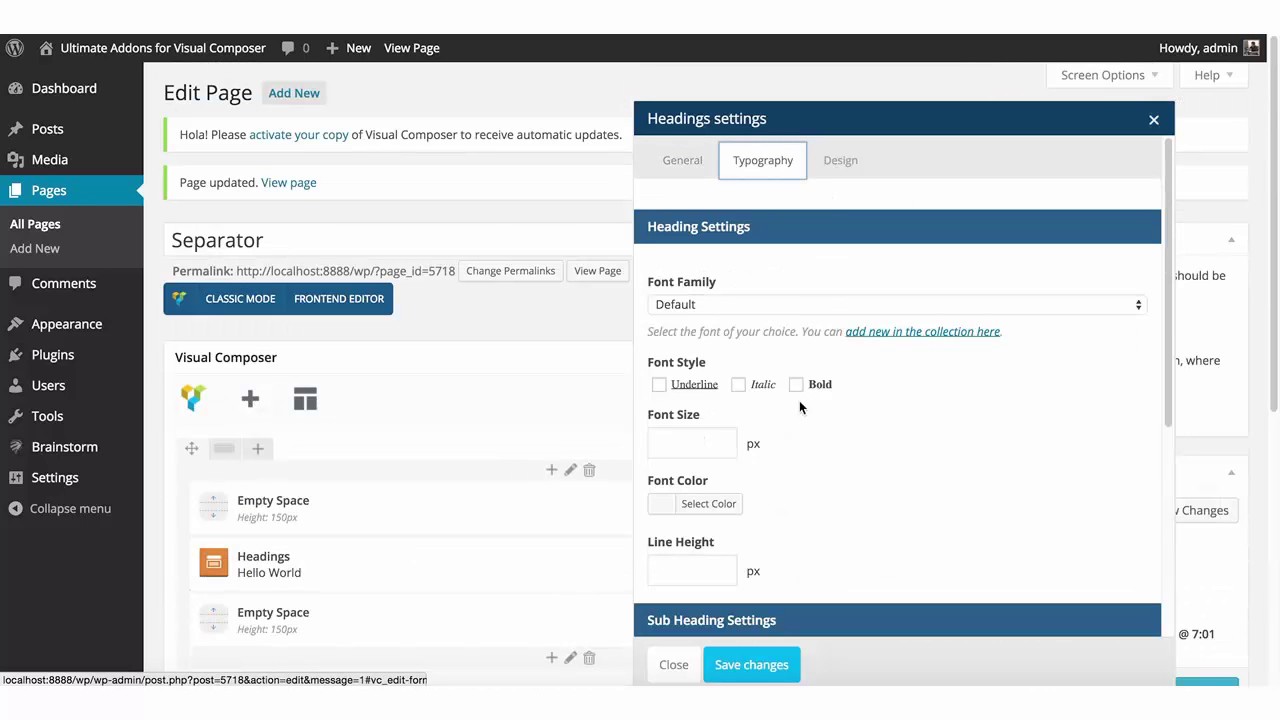
pyautogui.click(707, 508)
pyautogui.scroll(-3, 863, 467)
pyautogui.click(687, 495)
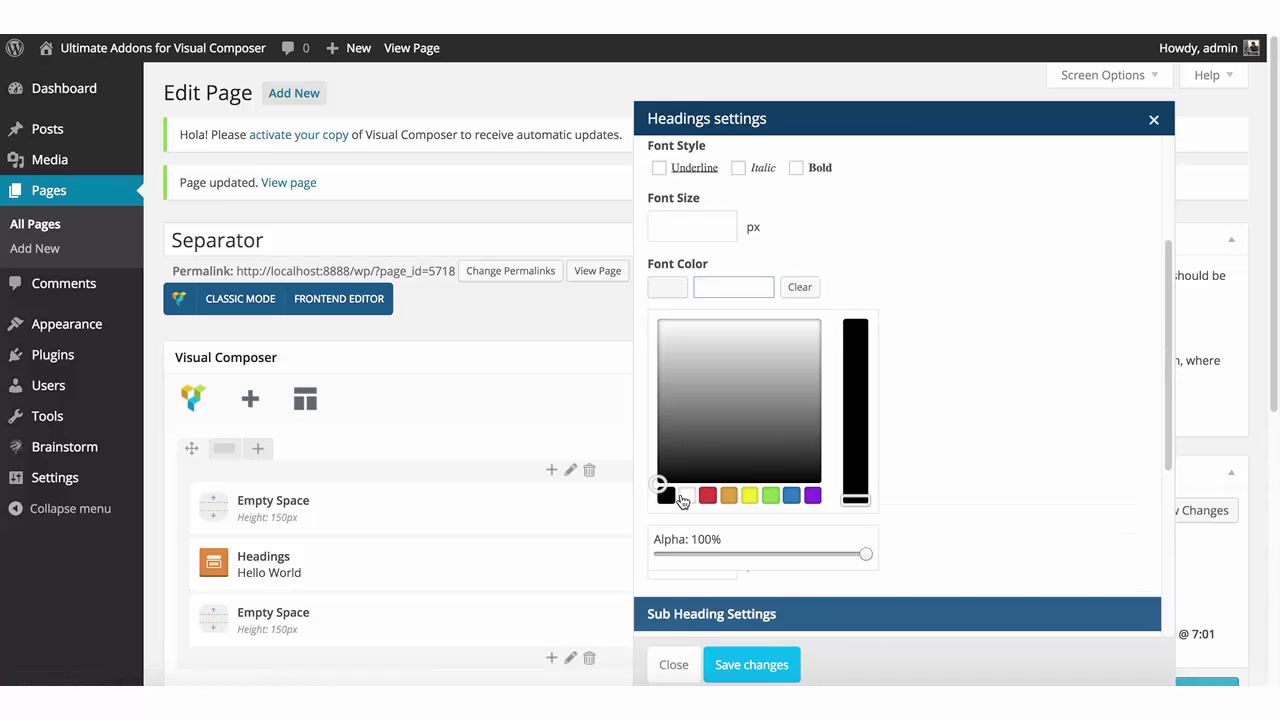
# Set the Hello World heading's font size to 40 px, save the heading changes and update the page.
pyautogui.click(683, 229)
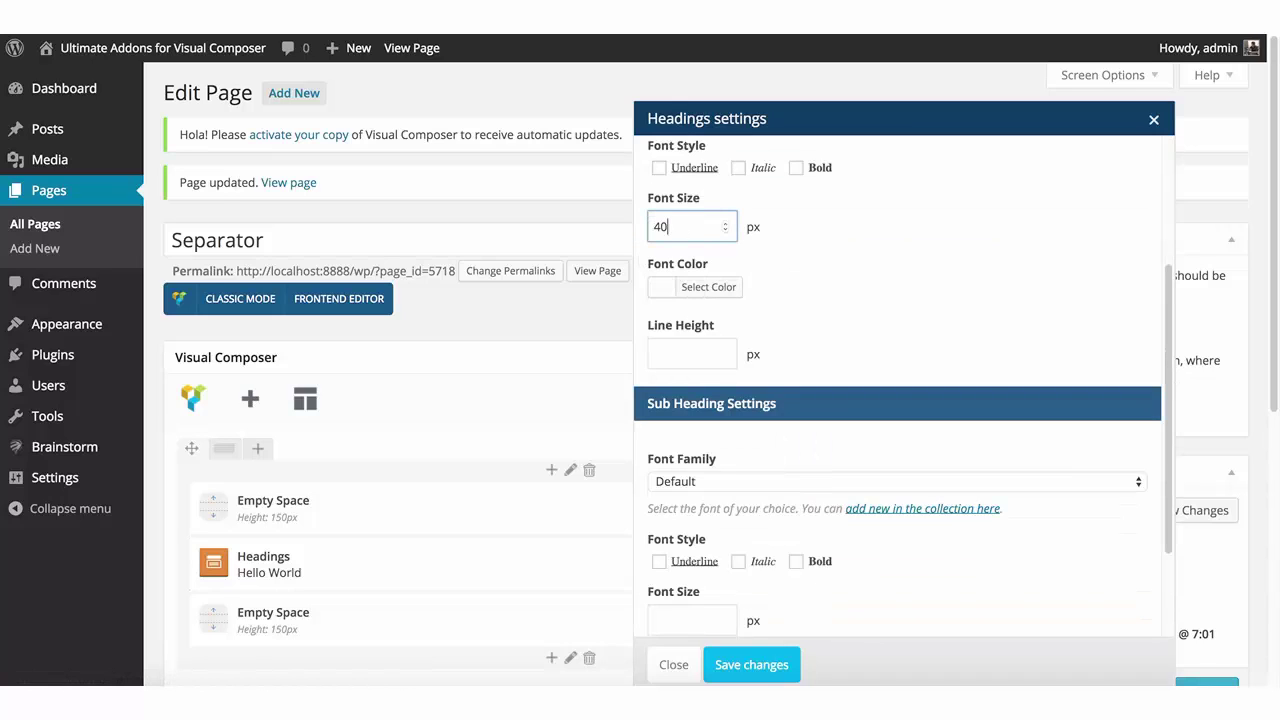
pyautogui.click(752, 665)
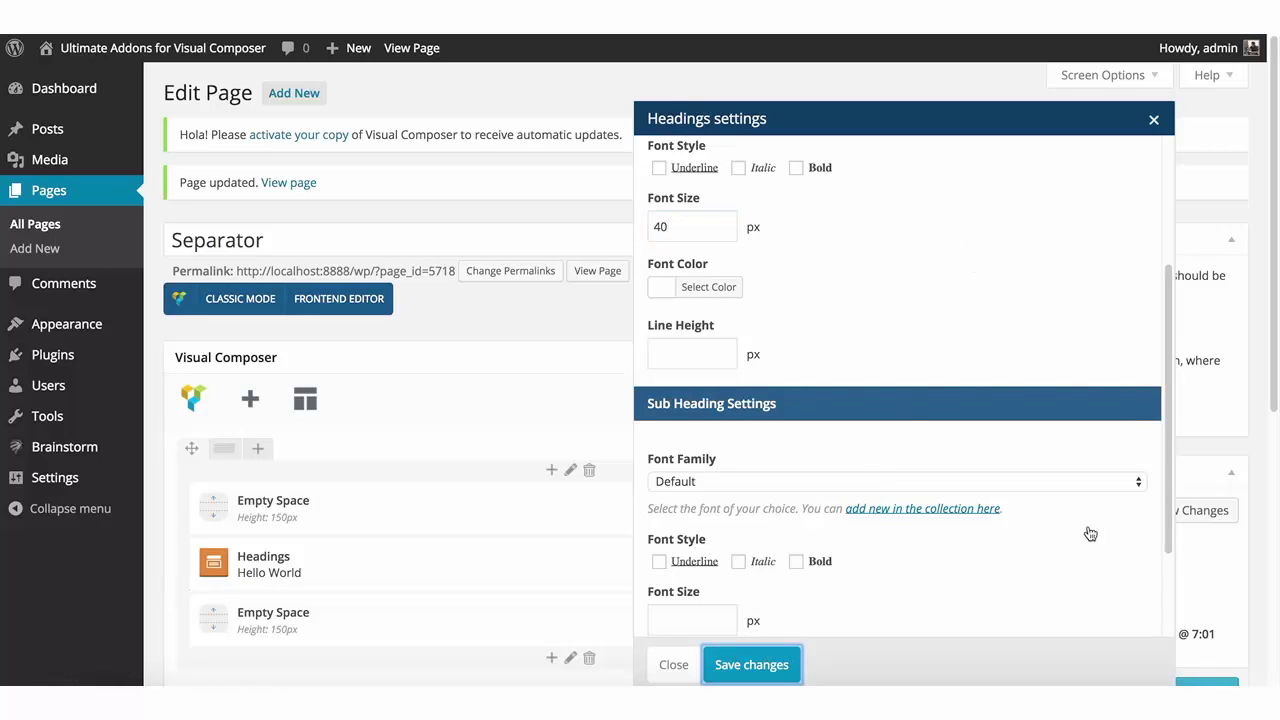
pyautogui.scroll(-3, 1199, 588)
pyautogui.click(1206, 557)
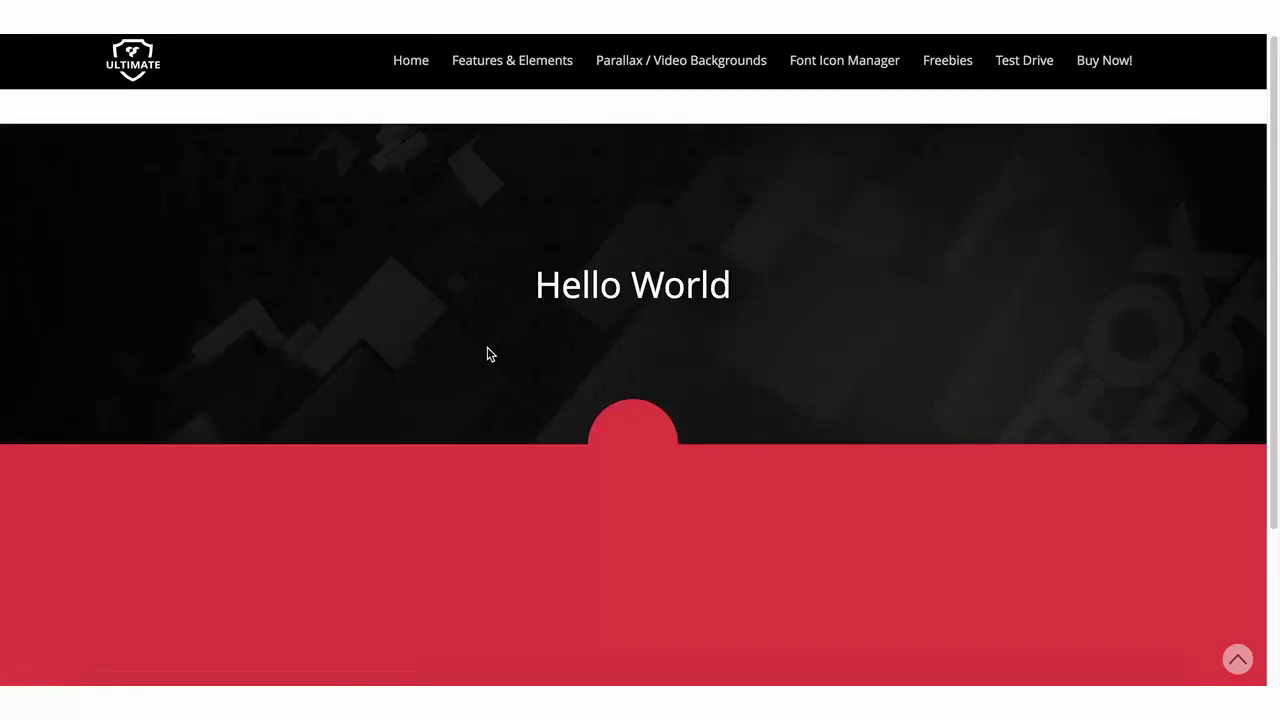
# Examine the published page and the first row's background style options, keeping Image / Parallax.
pyautogui.scroll(-2, 483, 356)
pyautogui.scroll(2, 485, 330)
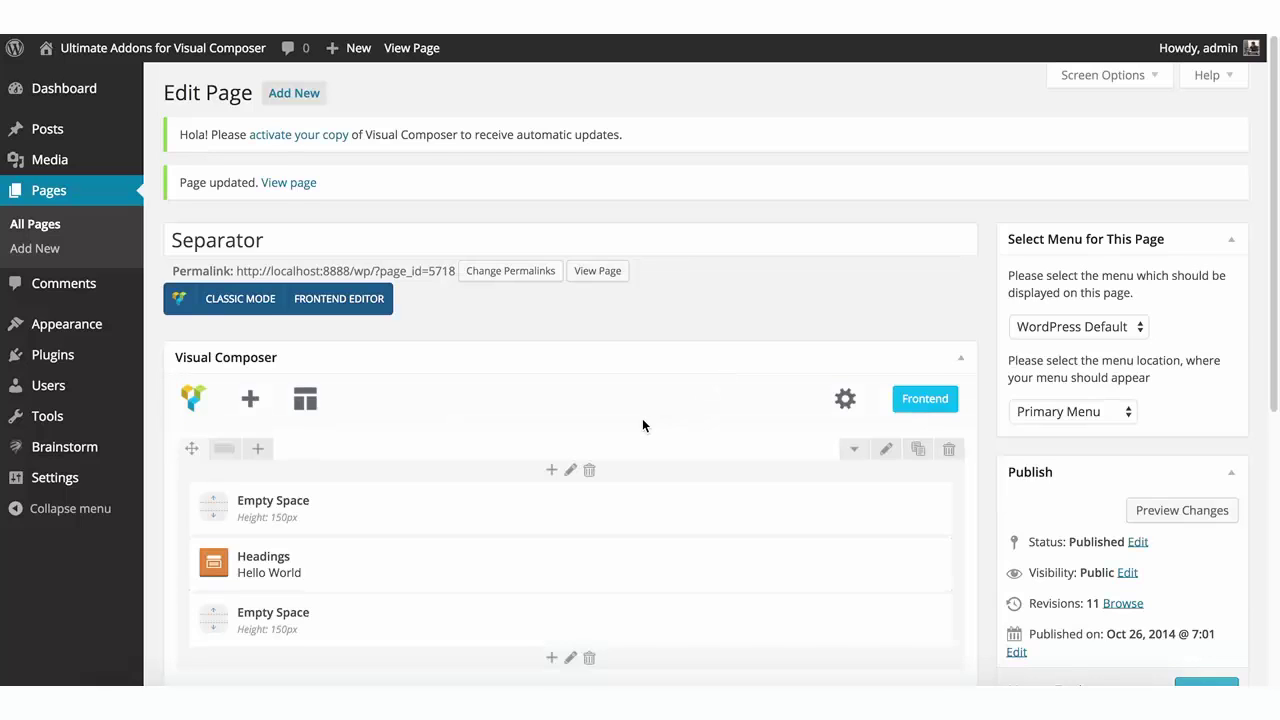
pyautogui.scroll(-1, 642, 418)
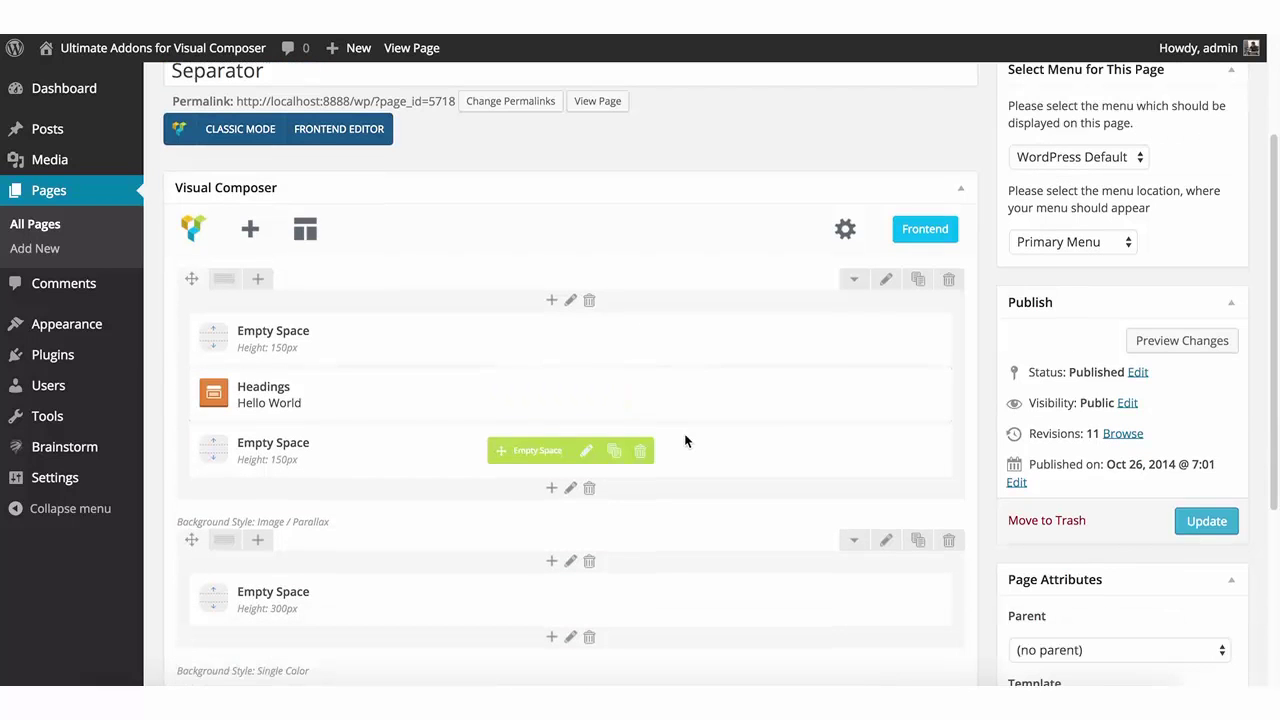
pyautogui.click(885, 279)
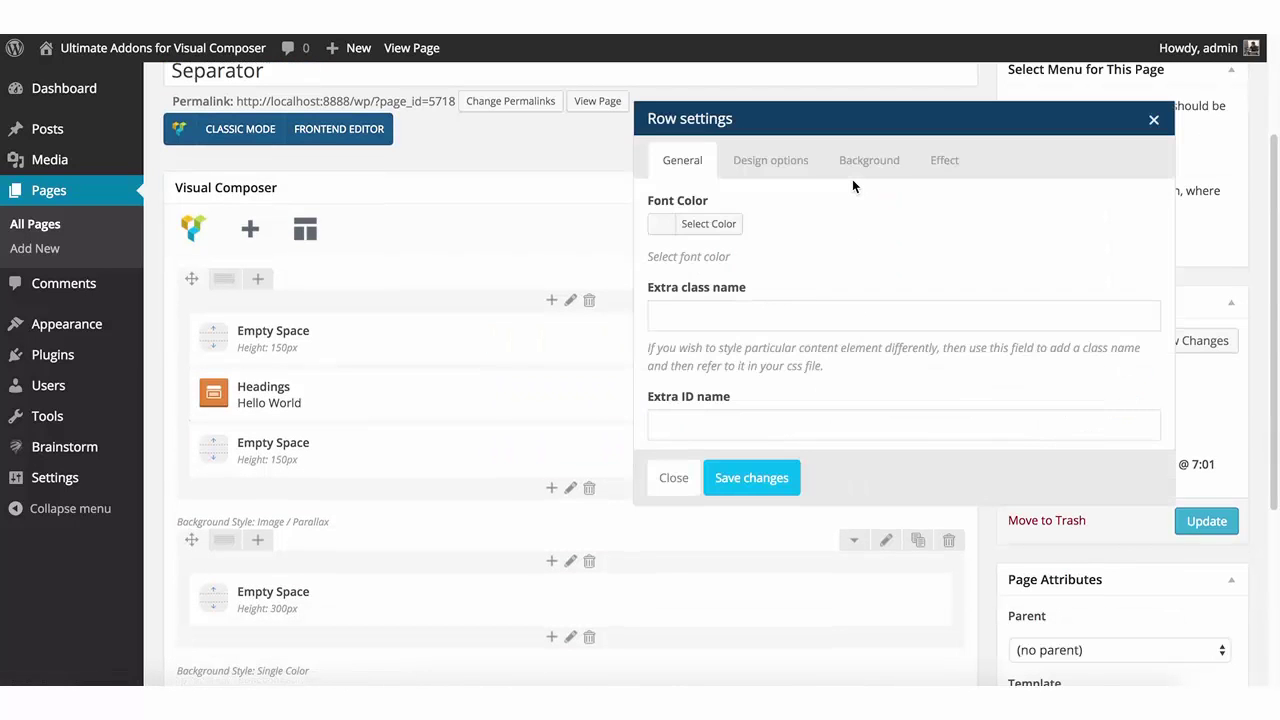
pyautogui.click(862, 164)
pyautogui.click(760, 222)
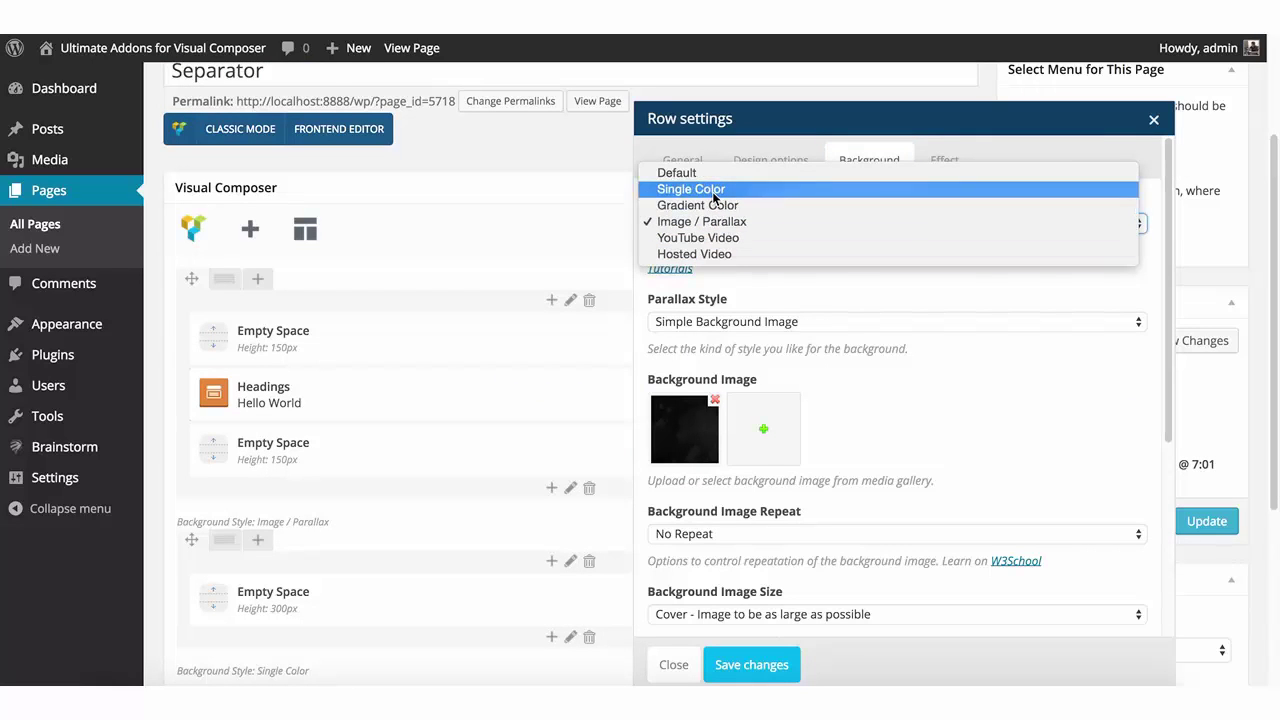
pyautogui.click(941, 368)
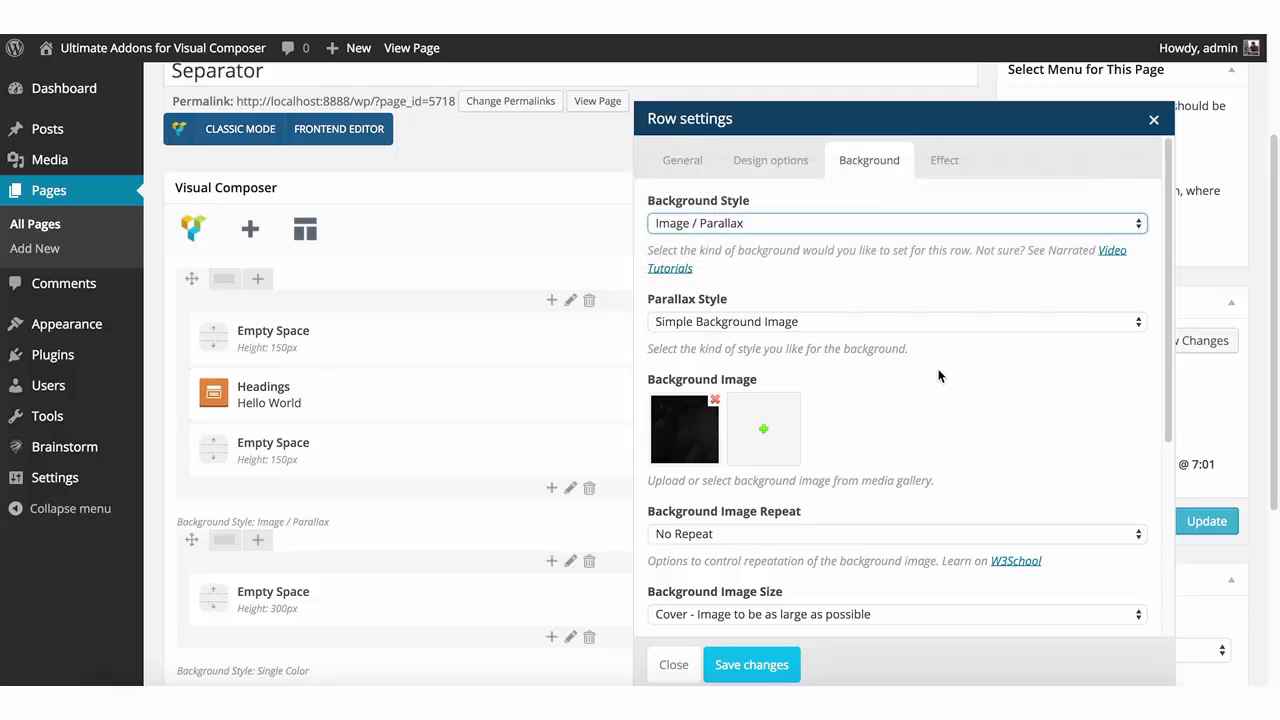
pyautogui.click(765, 666)
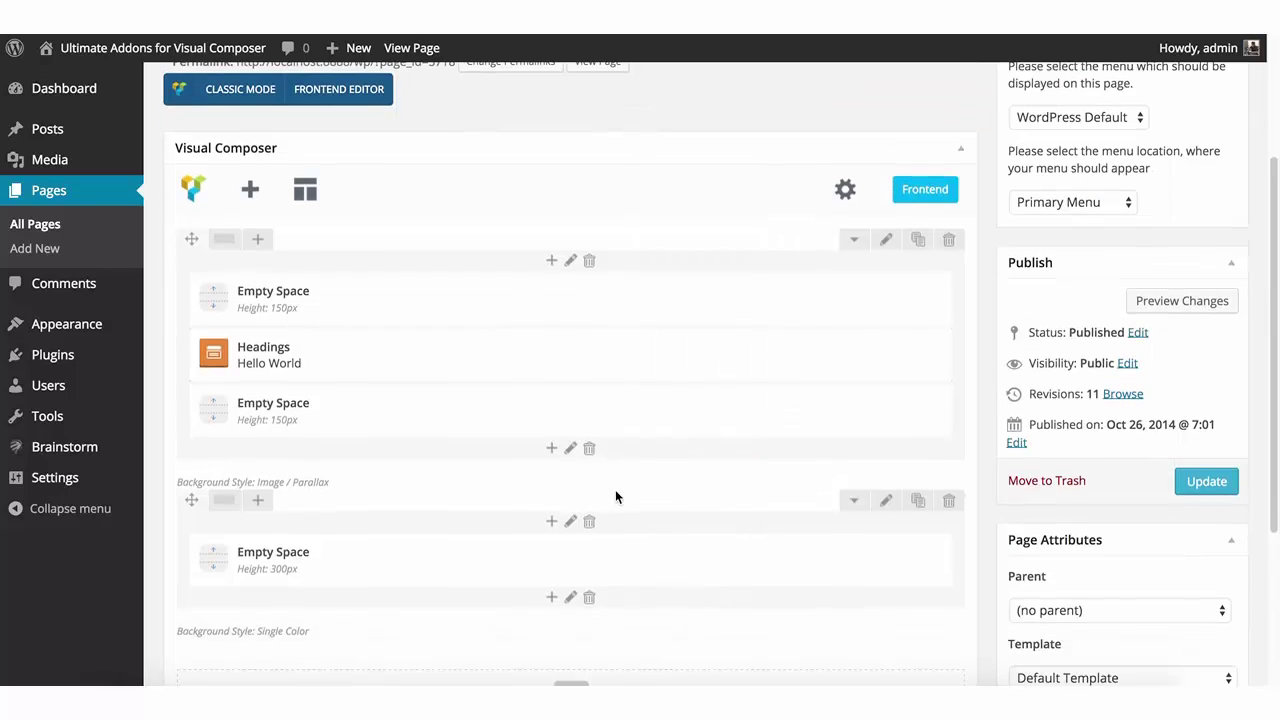
# Open the second row's settings and review its background style options, comparing them with the published page.
pyautogui.scroll(-2, 771, 507)
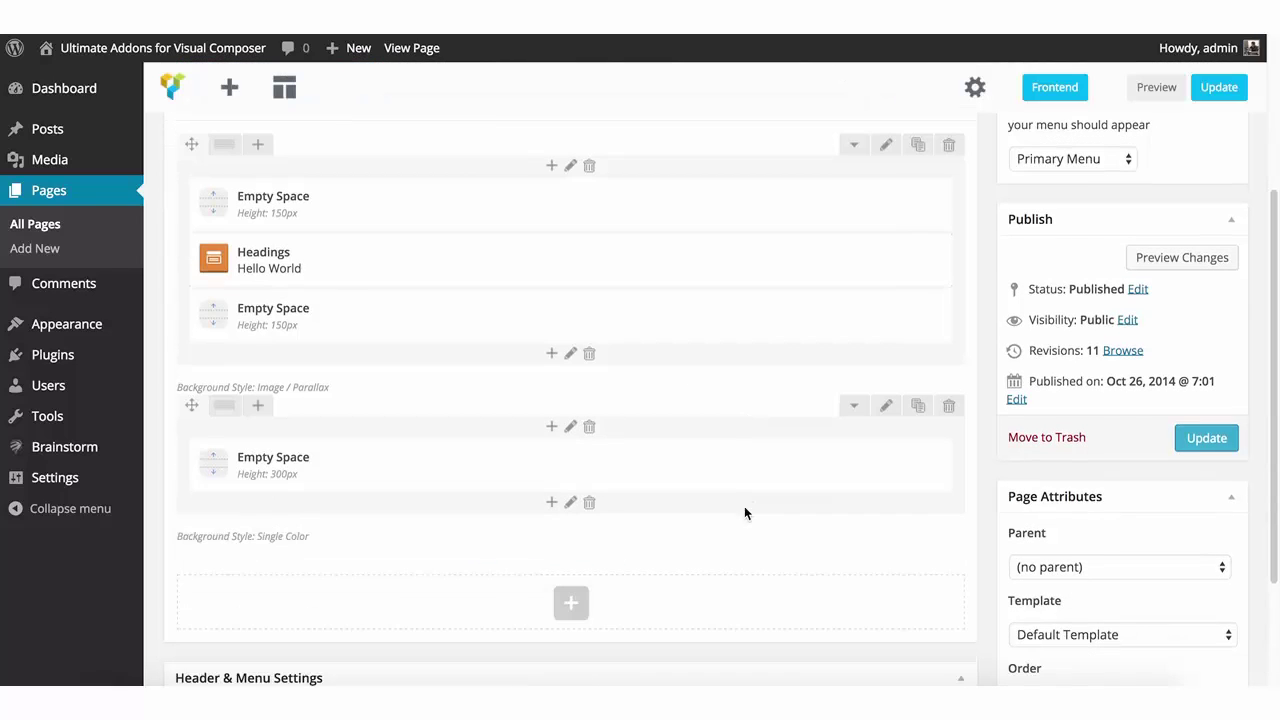
pyautogui.click(895, 408)
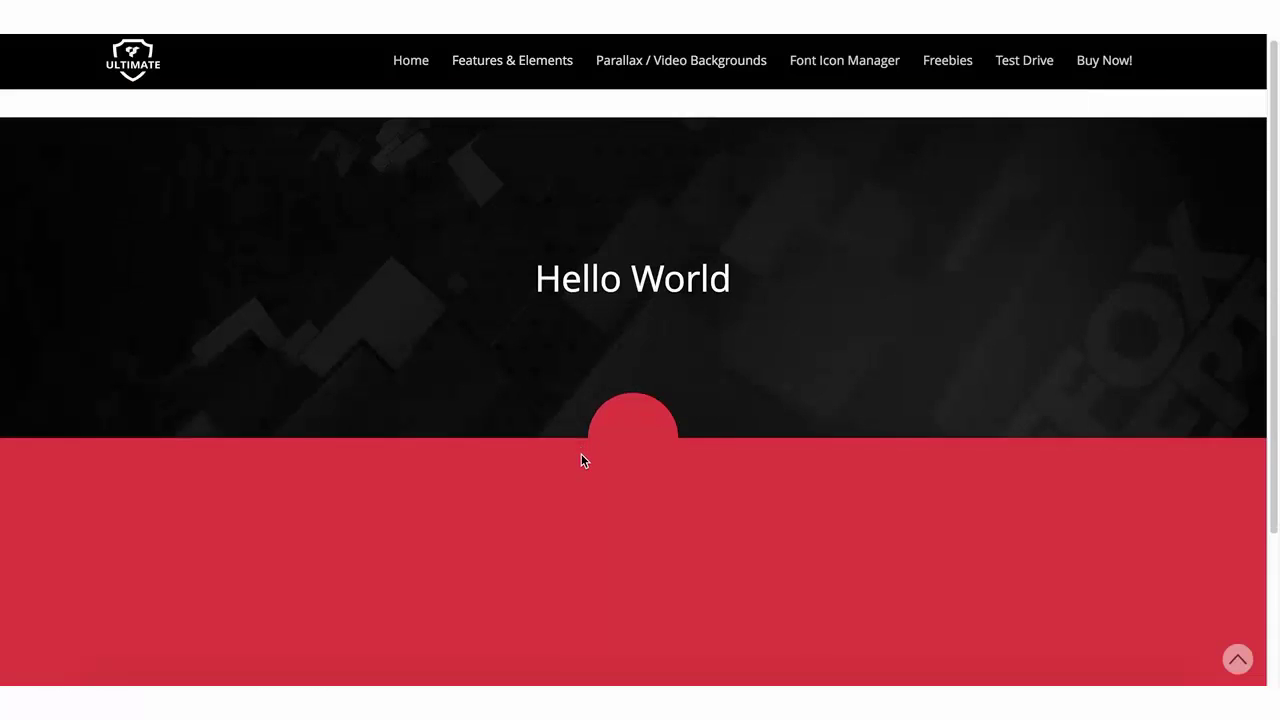
pyautogui.scroll(-2, 590, 445)
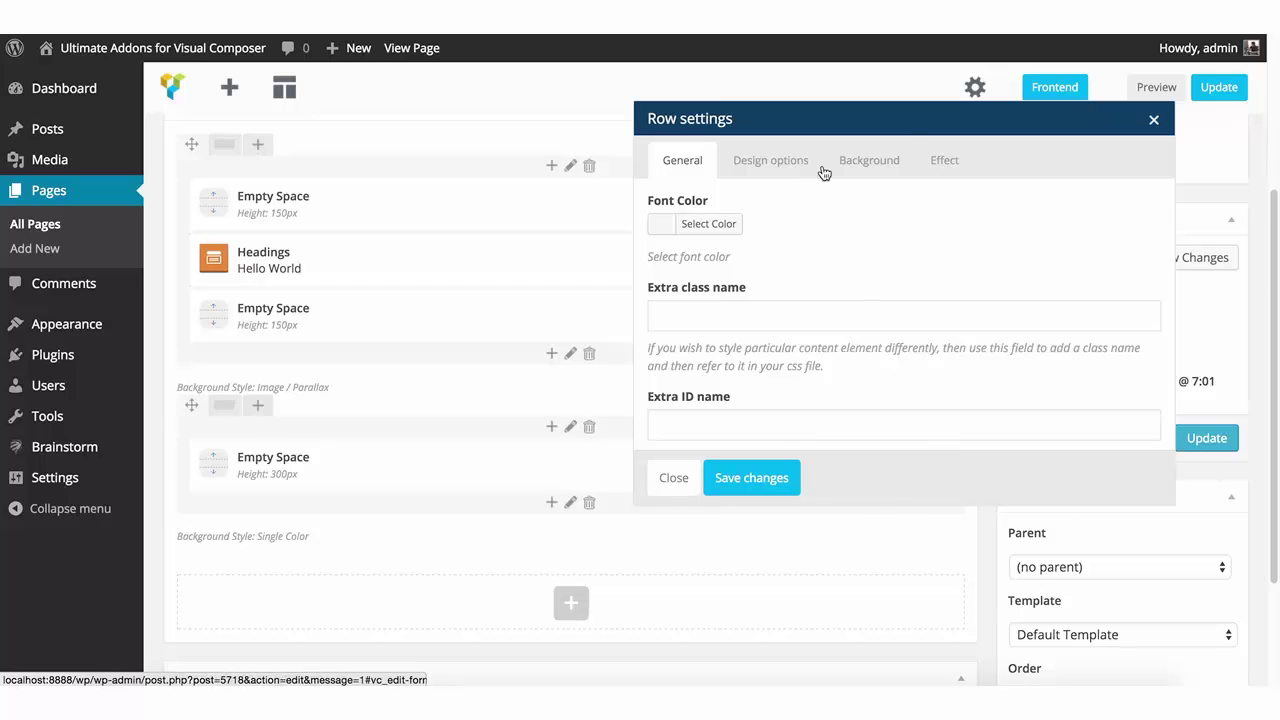
pyautogui.click(876, 173)
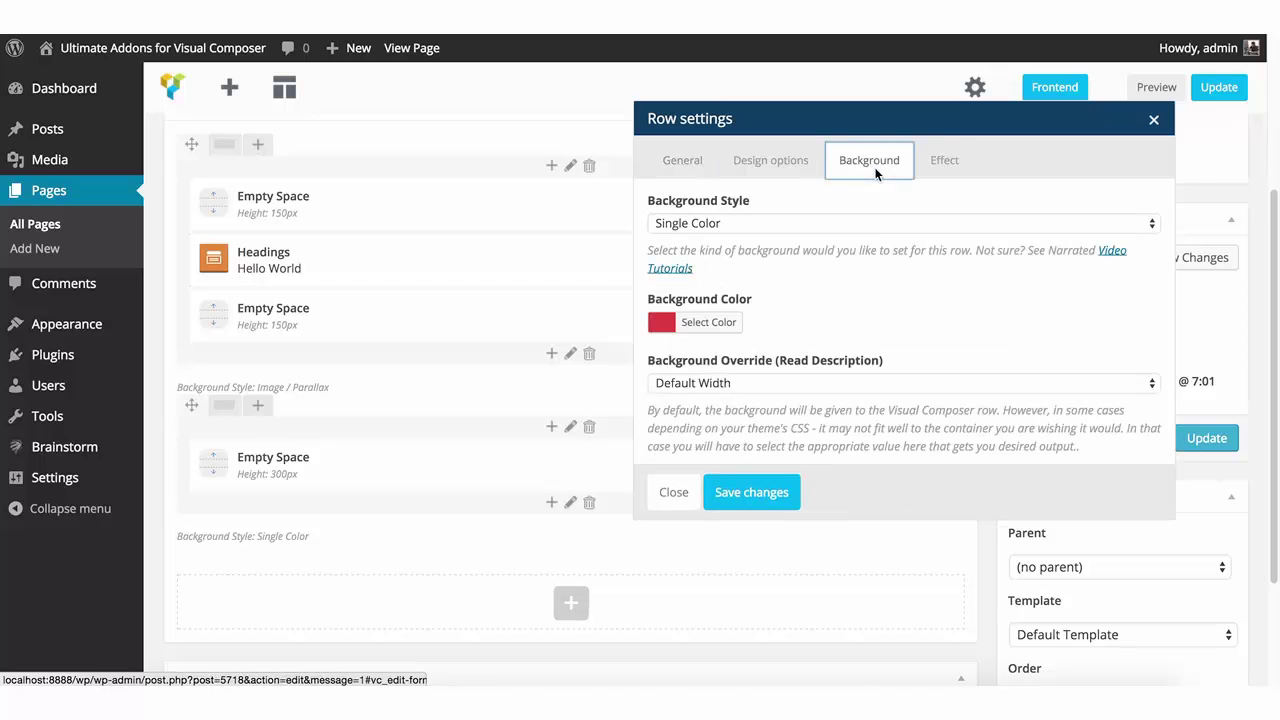
pyautogui.click(745, 223)
pyautogui.click(940, 216)
# Enable the separator in the second row's effect settings and set its type to Tilt Left.
pyautogui.click(944, 160)
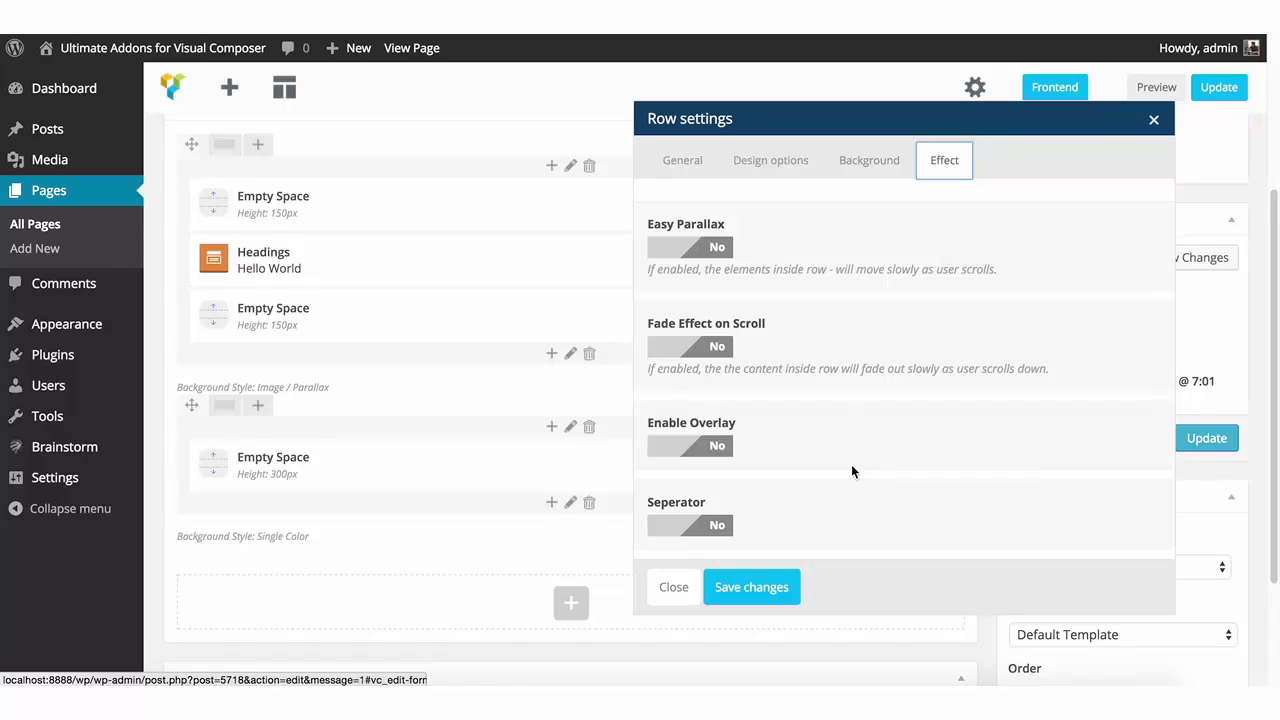
pyautogui.click(690, 526)
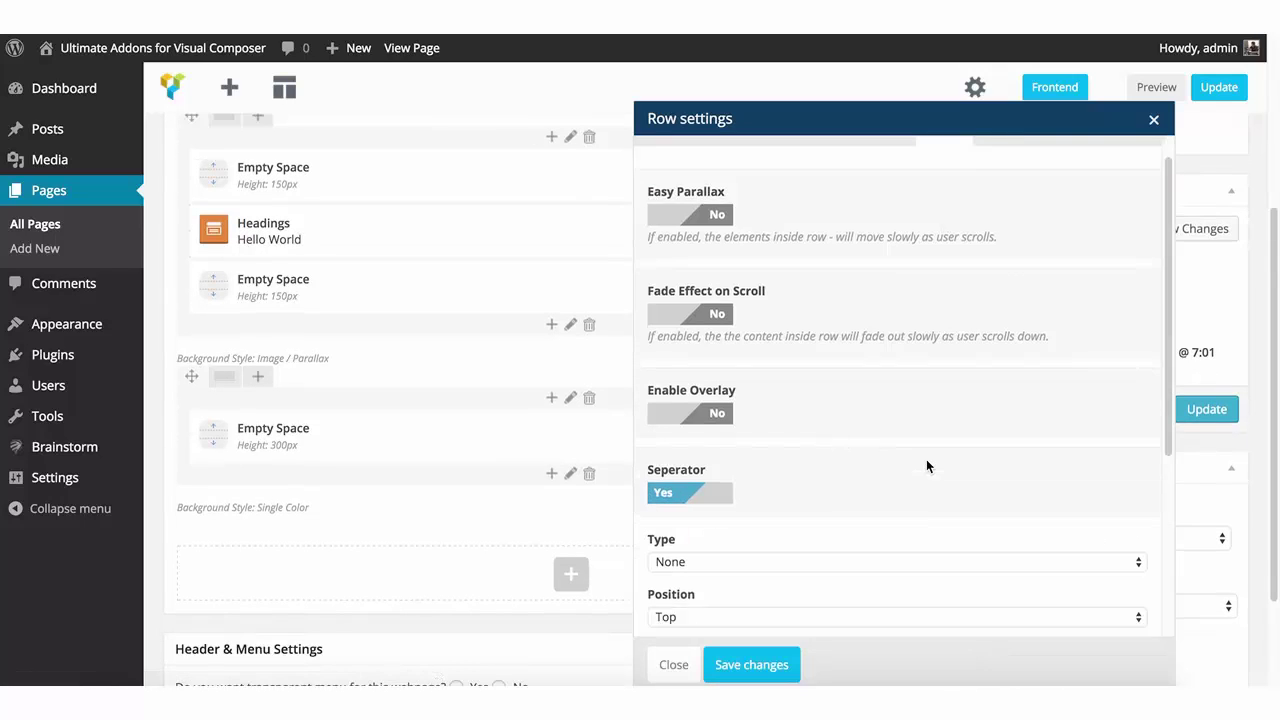
pyautogui.scroll(-3, 926, 466)
pyautogui.click(729, 345)
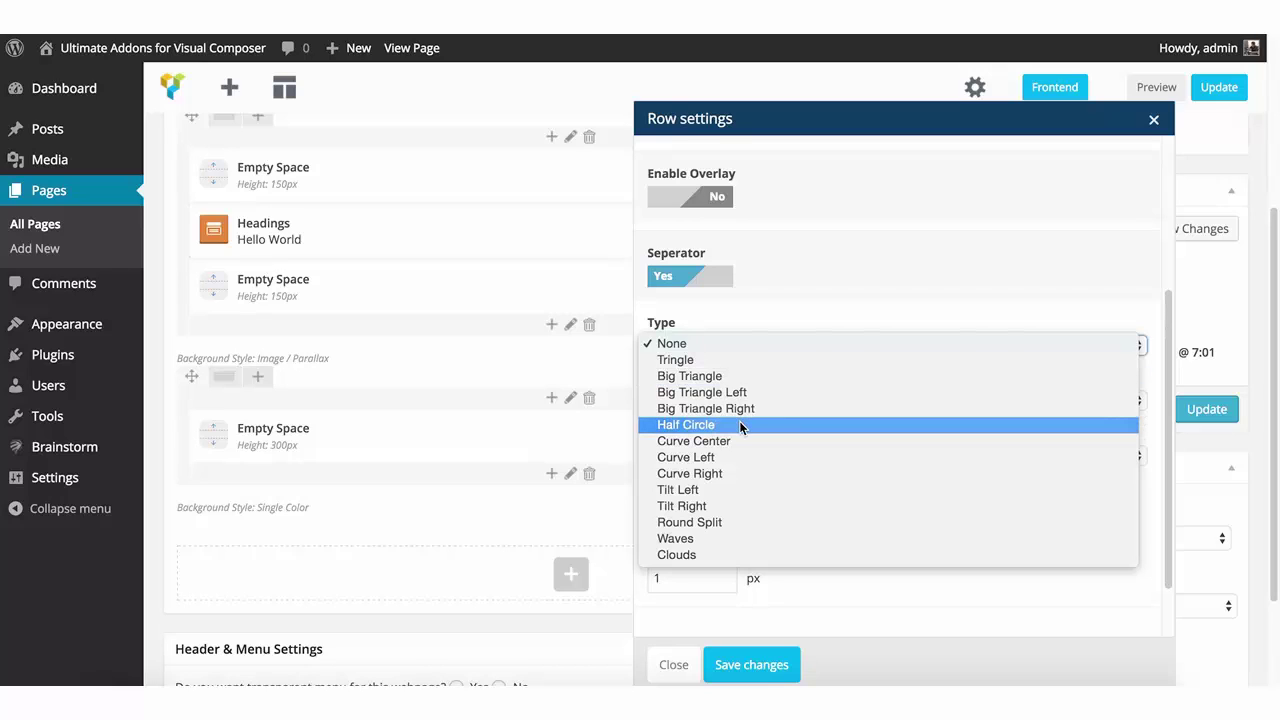
pyautogui.click(741, 490)
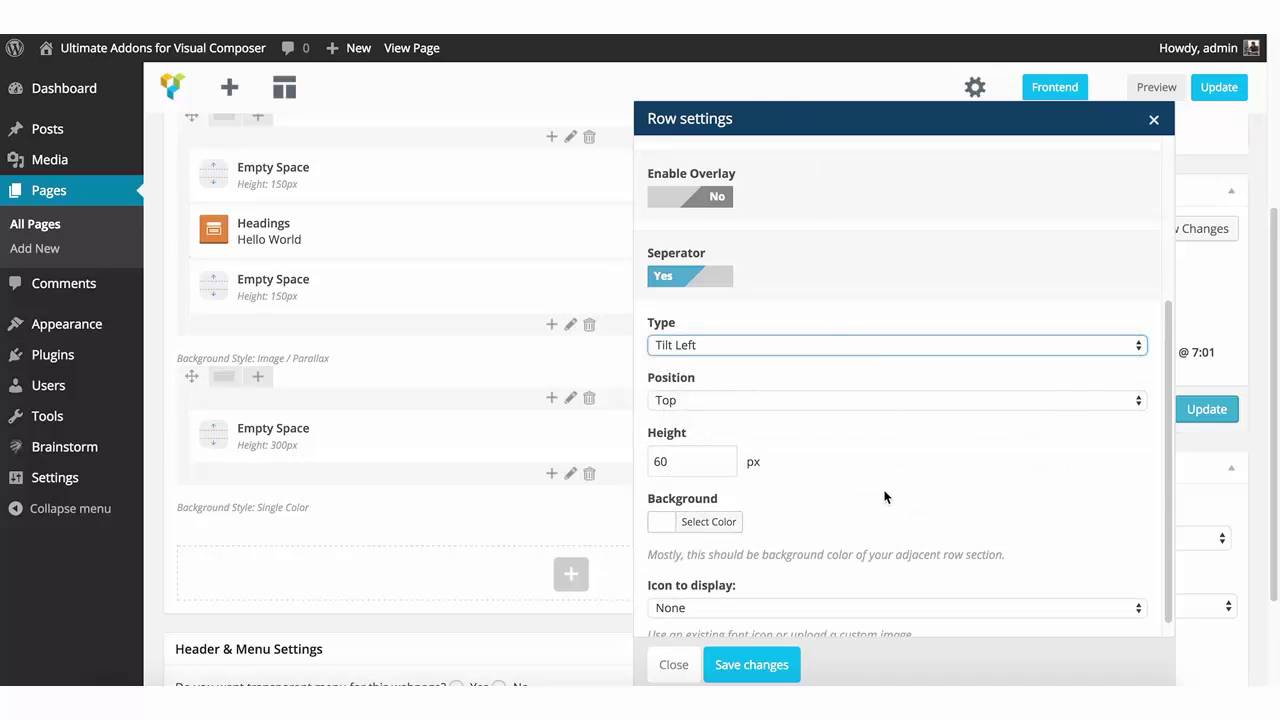
# Review the separator's background color, keeping it white, then save the second row's settings and update the page.
pyautogui.scroll(-1, 728, 526)
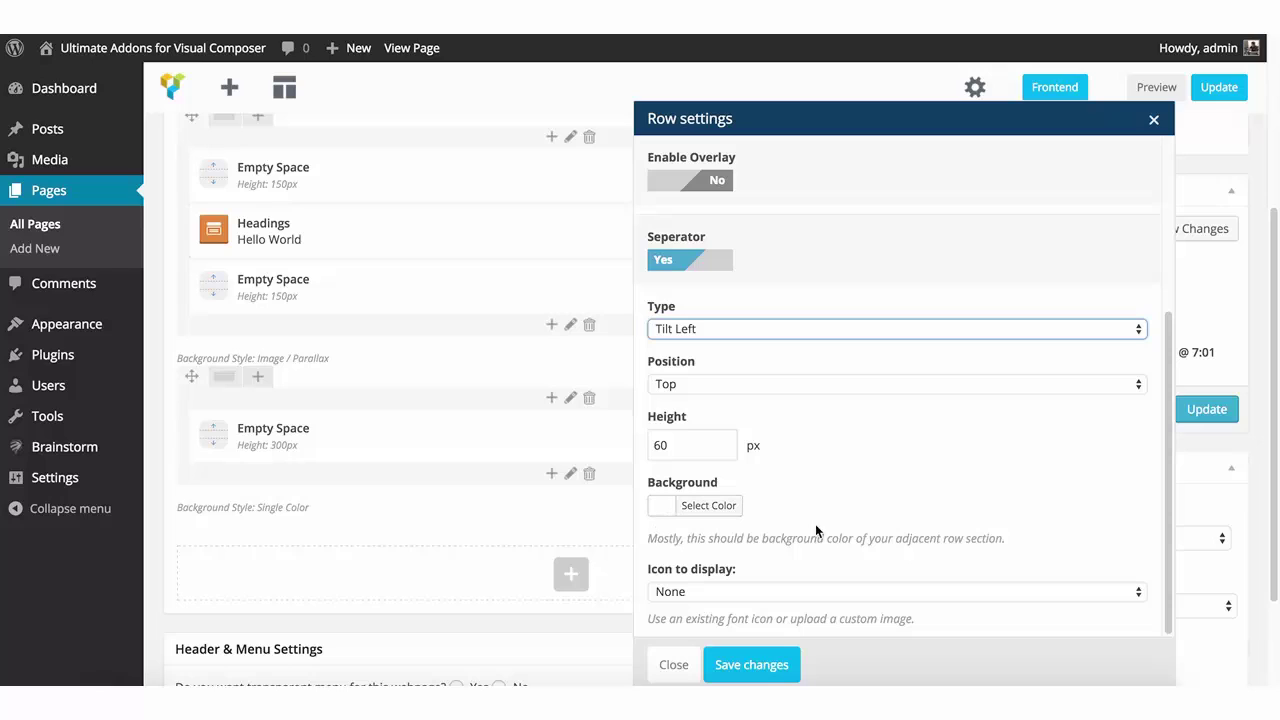
pyautogui.moveTo(784, 537); pyautogui.dragTo(962, 538)
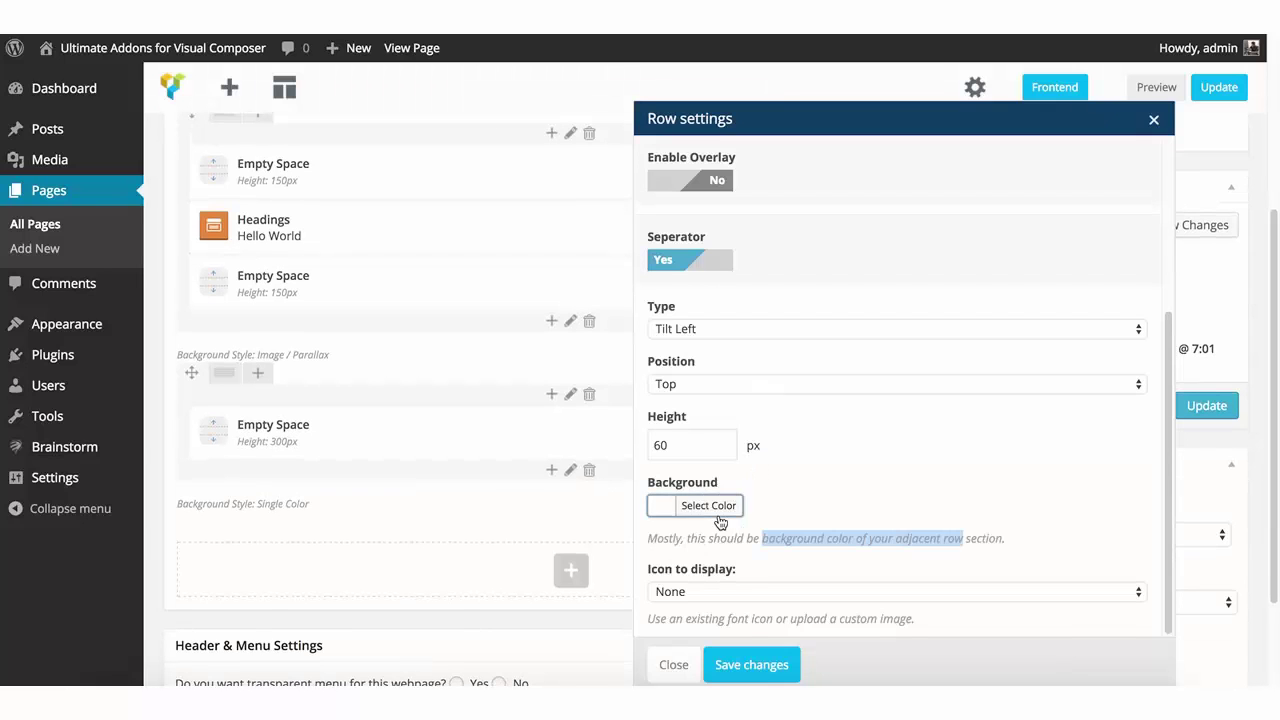
pyautogui.click(705, 506)
pyautogui.click(978, 483)
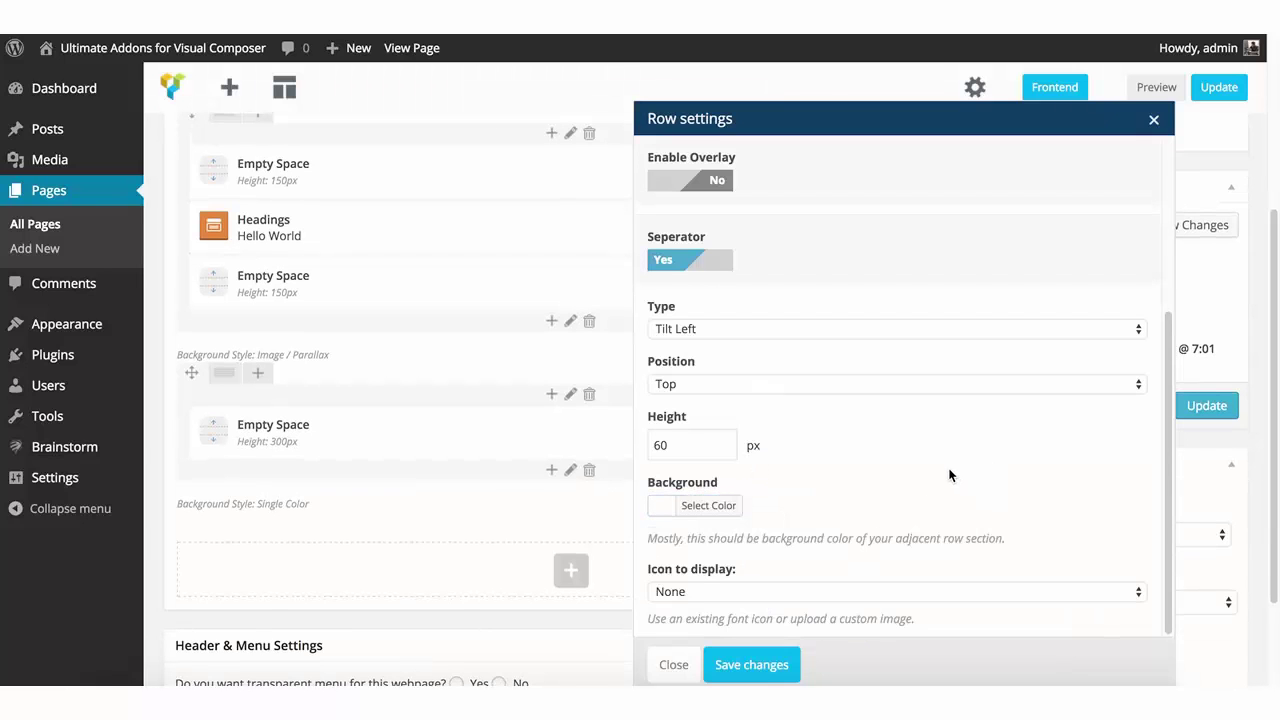
pyautogui.click(781, 666)
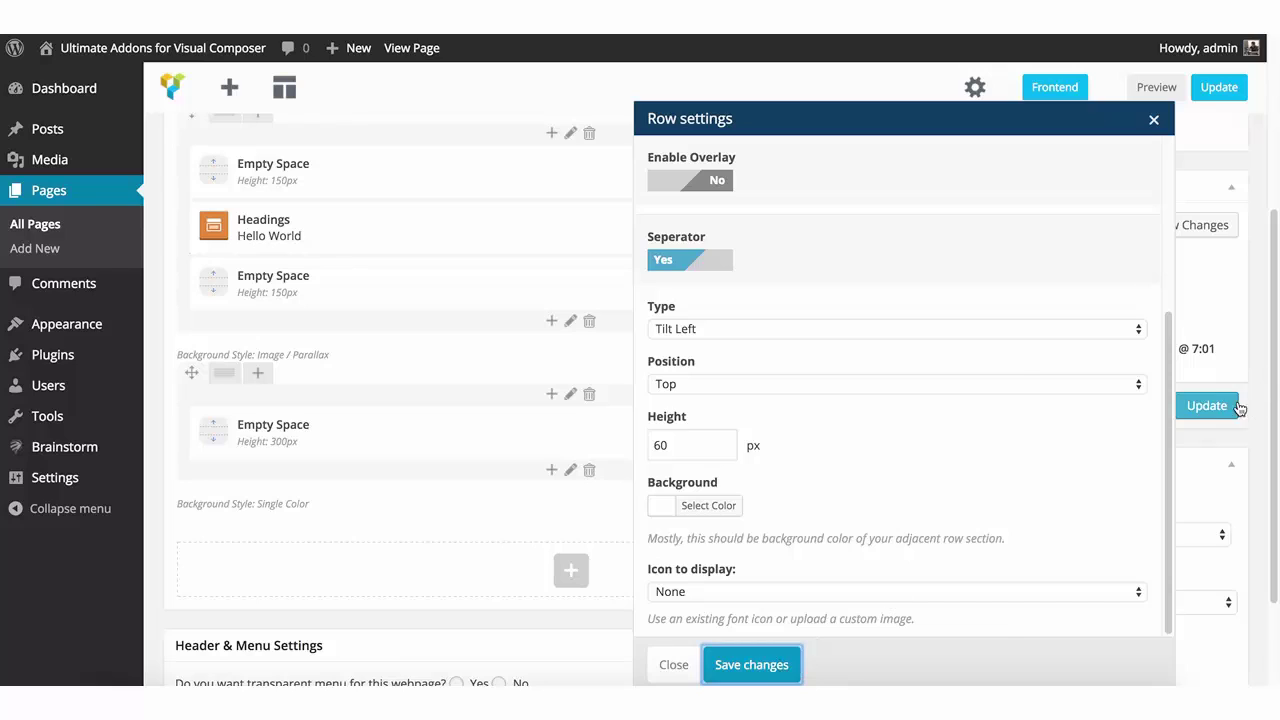
pyautogui.click(1207, 405)
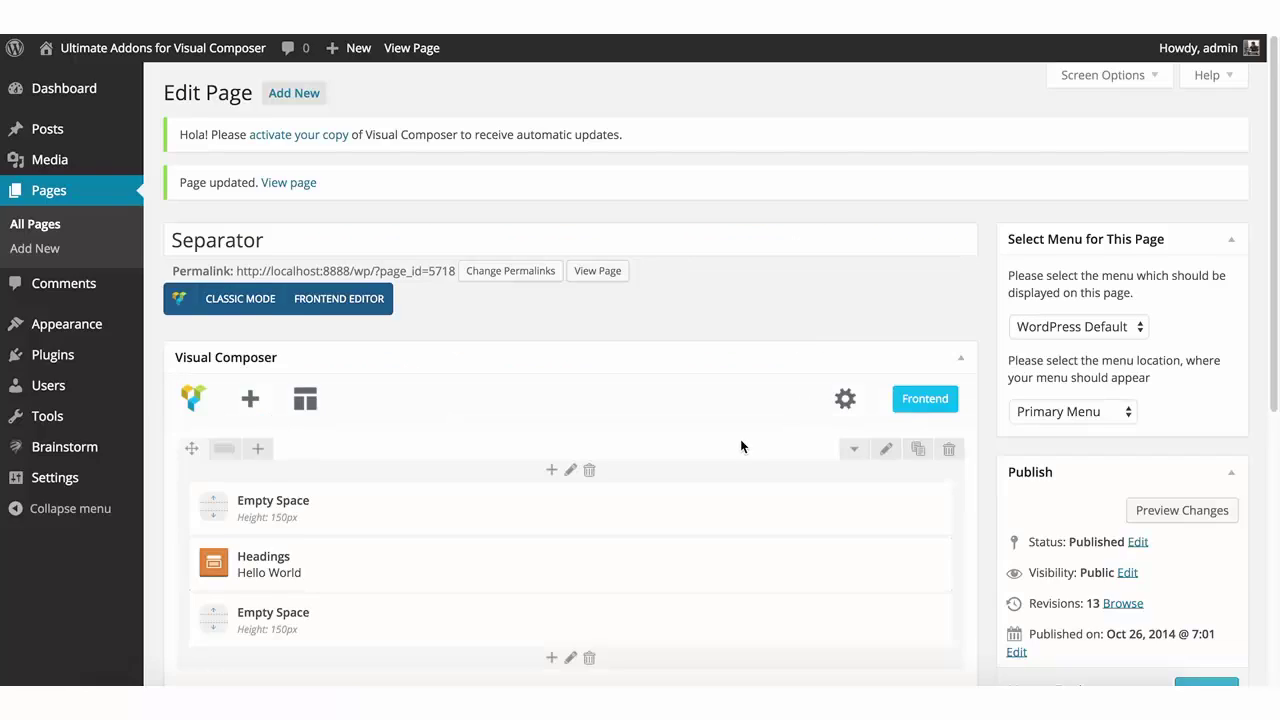
# Change the second row's separator position to Bottom, save the row settings, update the page and check the published result.
pyautogui.scroll(-3, 740, 445)
pyautogui.scroll(-5, 737, 450)
pyautogui.click(885, 239)
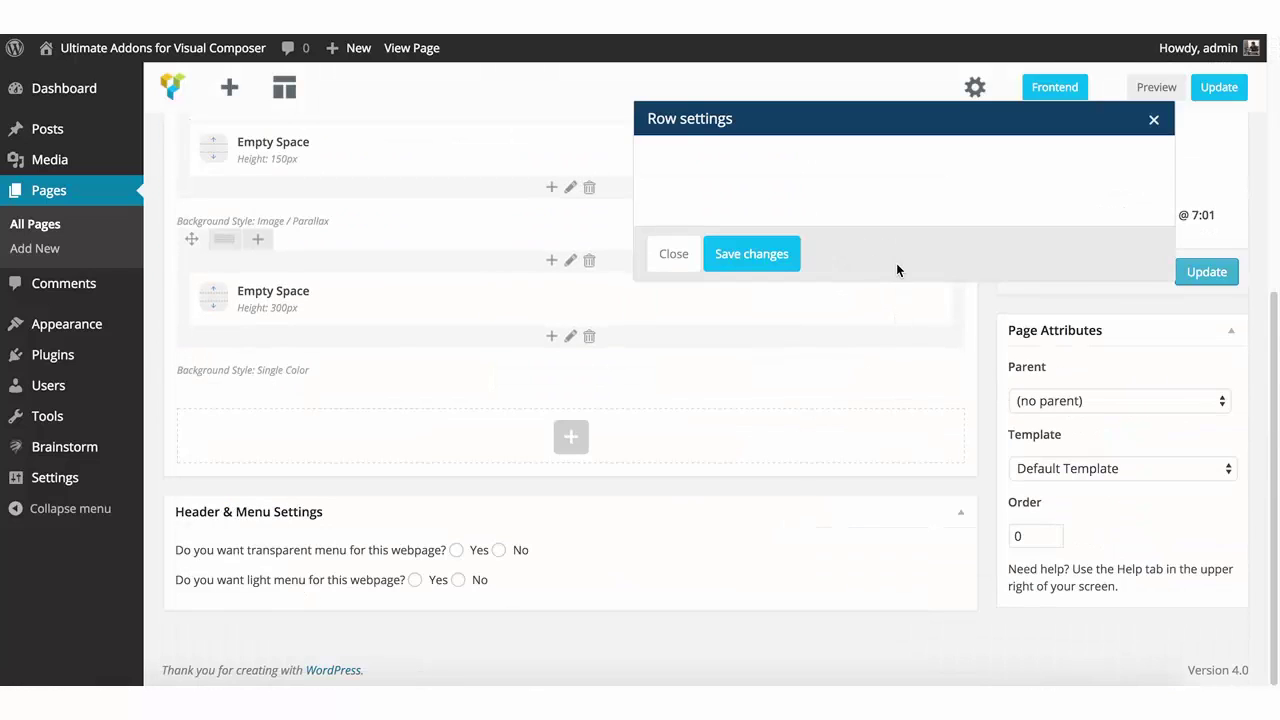
pyautogui.click(944, 160)
pyautogui.scroll(-5, 790, 520)
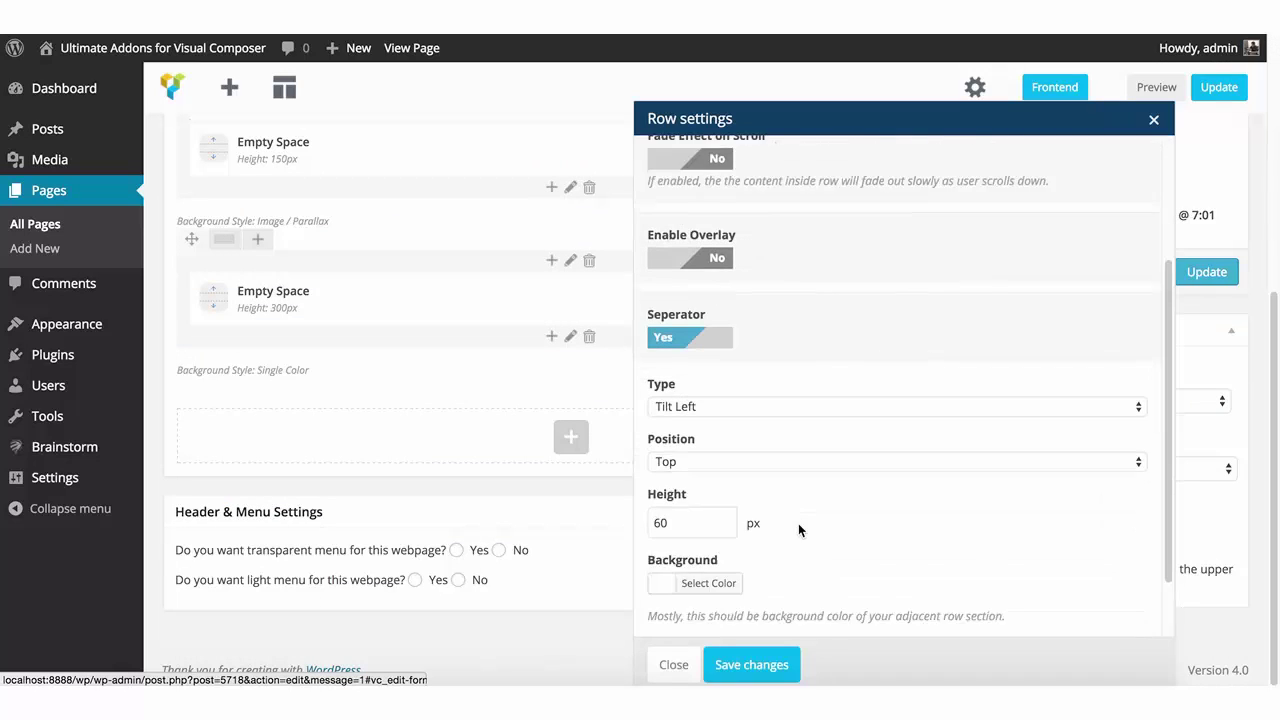
pyautogui.click(709, 411)
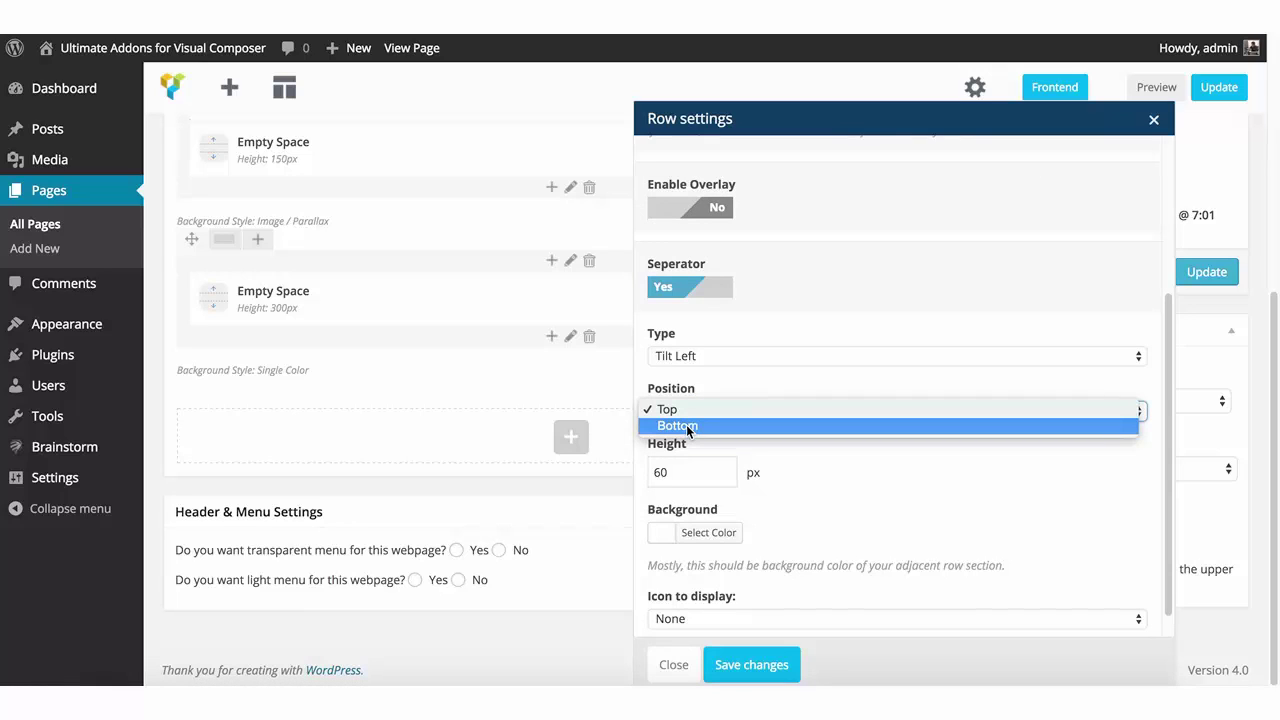
pyautogui.click(686, 424)
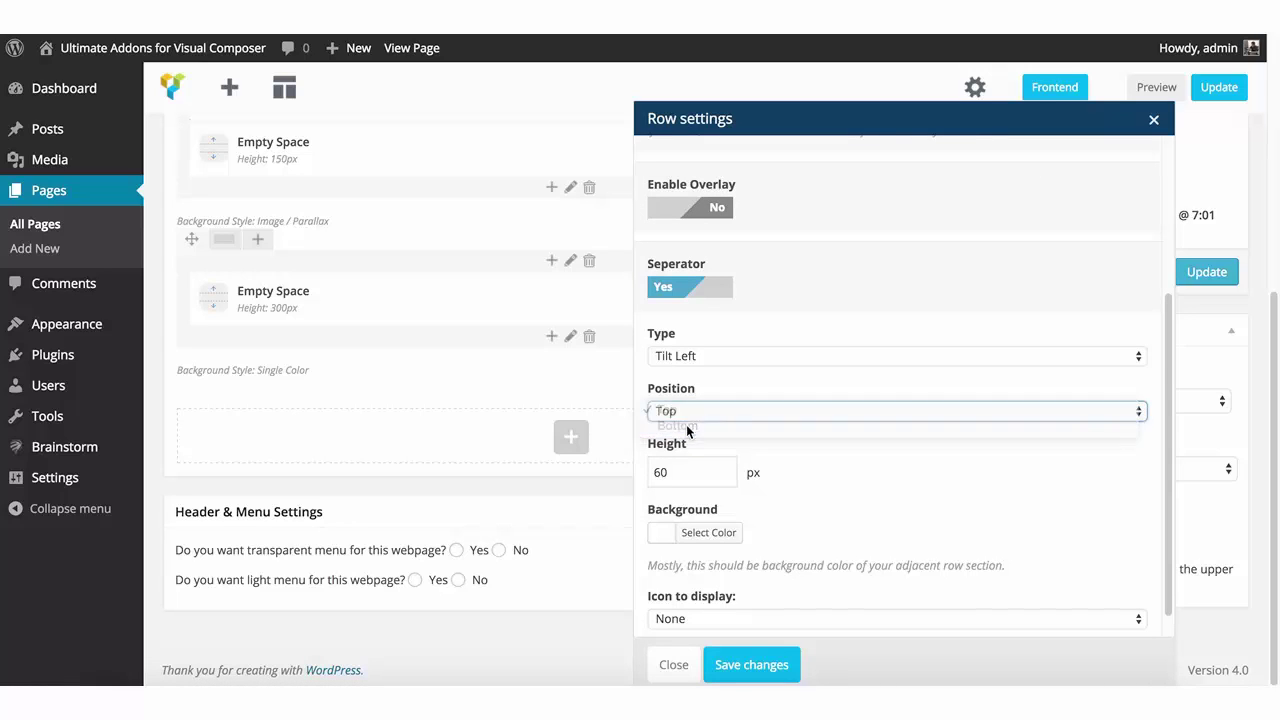
pyautogui.click(751, 666)
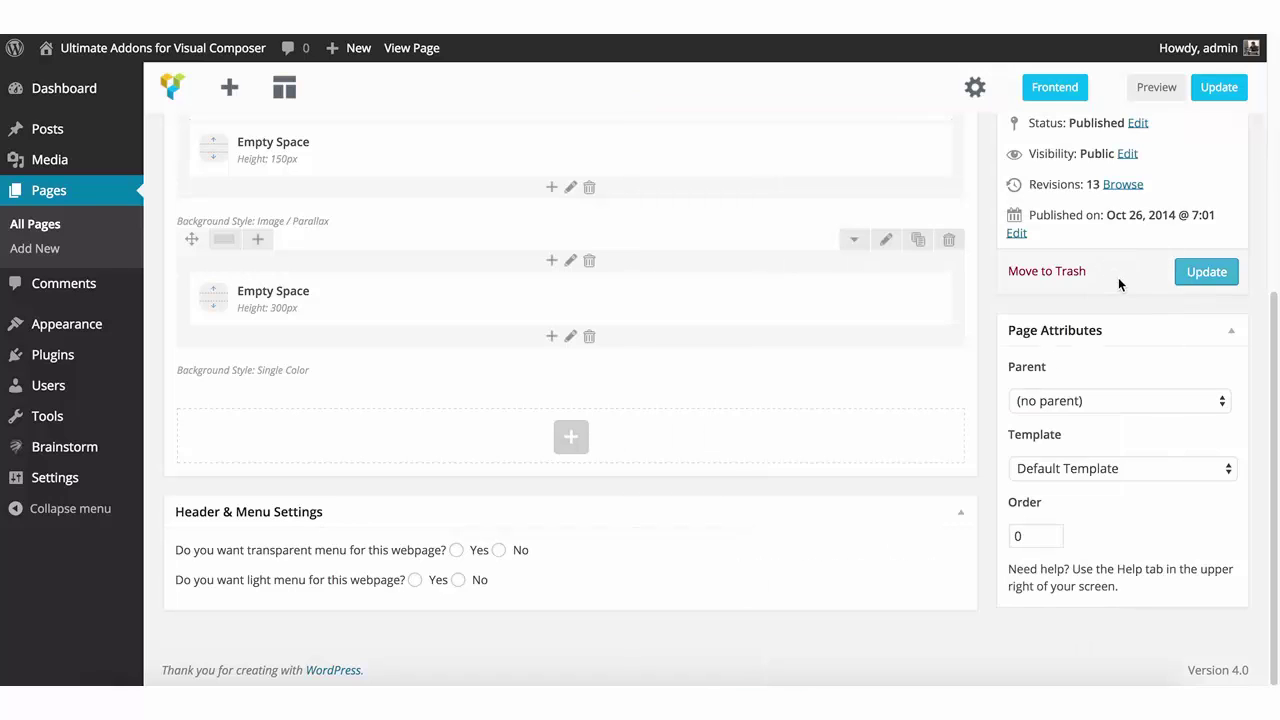
pyautogui.click(1206, 272)
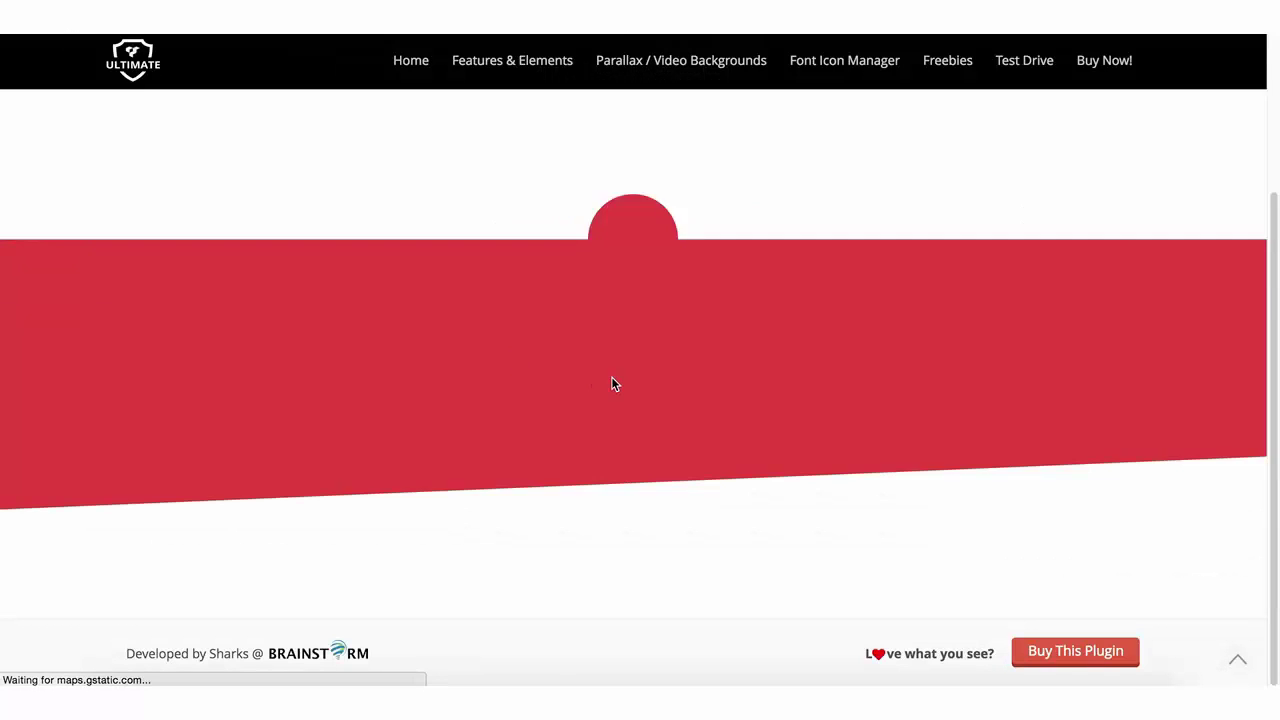
pyautogui.scroll(3, 863, 340)
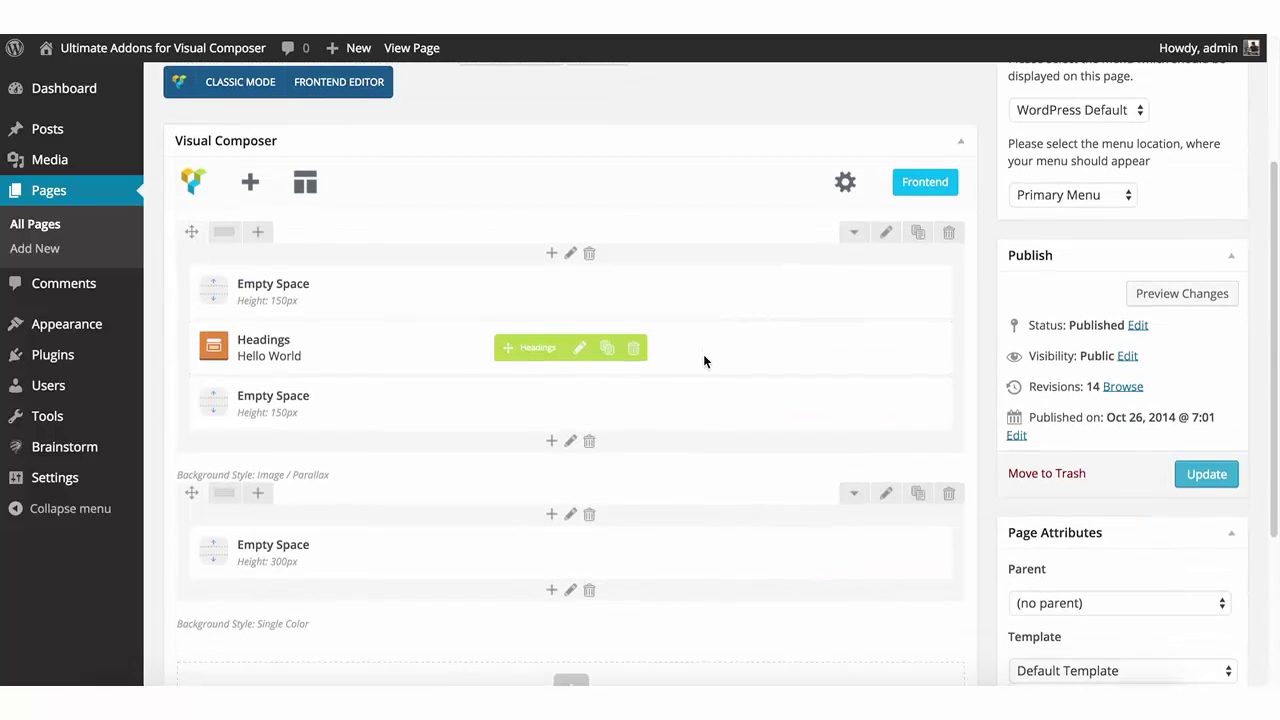
# Duplicate the Hello World heading and move one copy into the second row below its empty space.
pyautogui.click(607, 348)
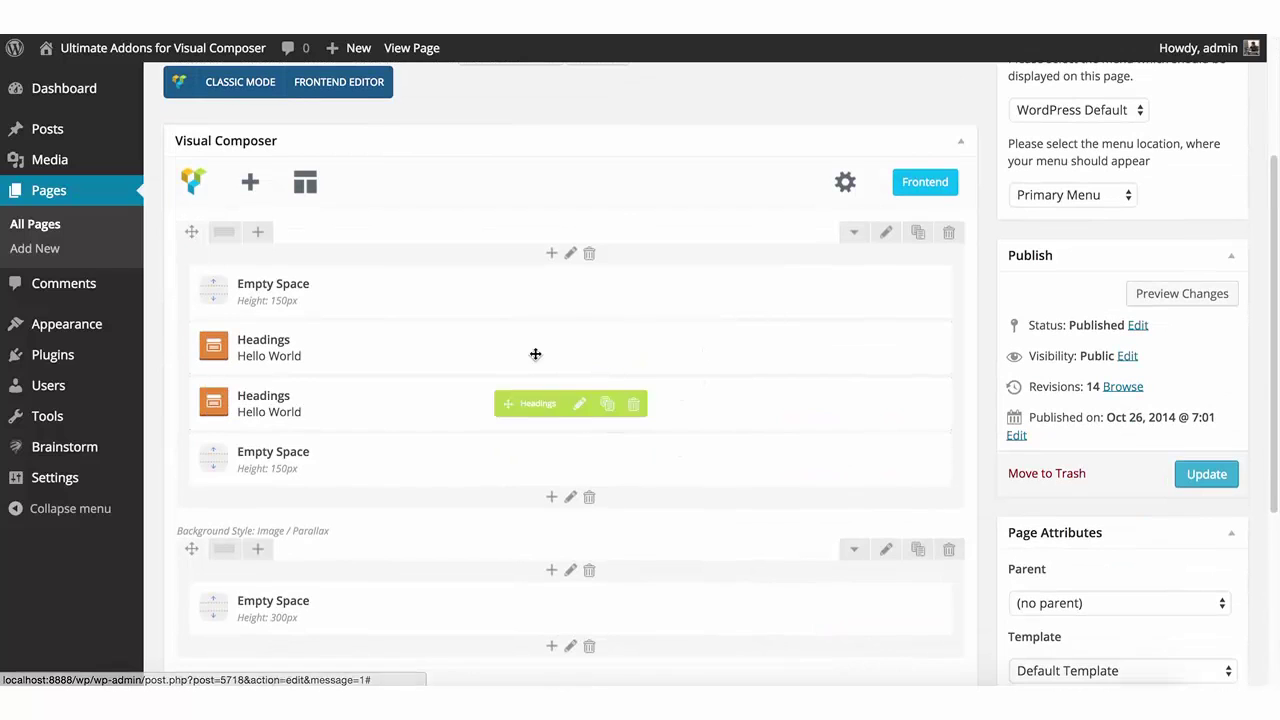
pyautogui.moveTo(515, 349)
pyautogui.mouseDown()
pyautogui.moveTo(466, 600)
pyautogui.moveTo(480, 594)
pyautogui.mouseUp()
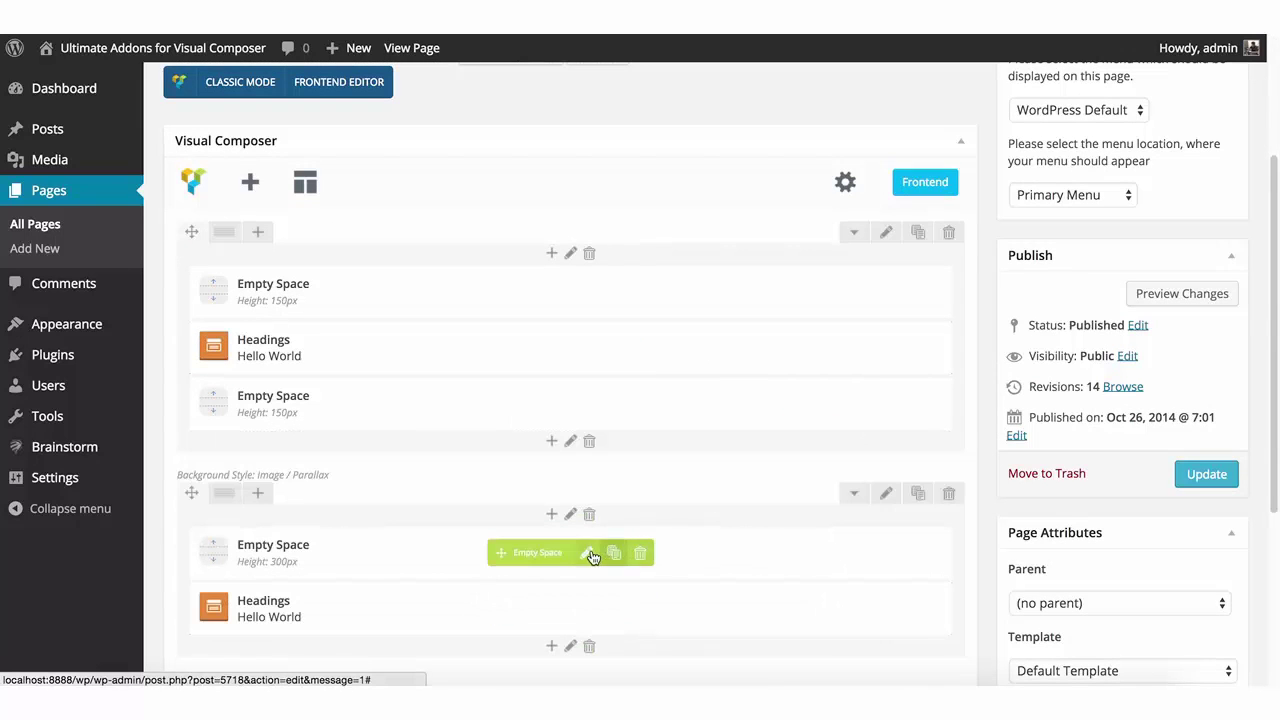
# Replace the second row's 300px empty space with a duplicate of the first row's 150px empty space, placed below the heading.
pyautogui.click(644, 551)
pyautogui.click(764, 226)
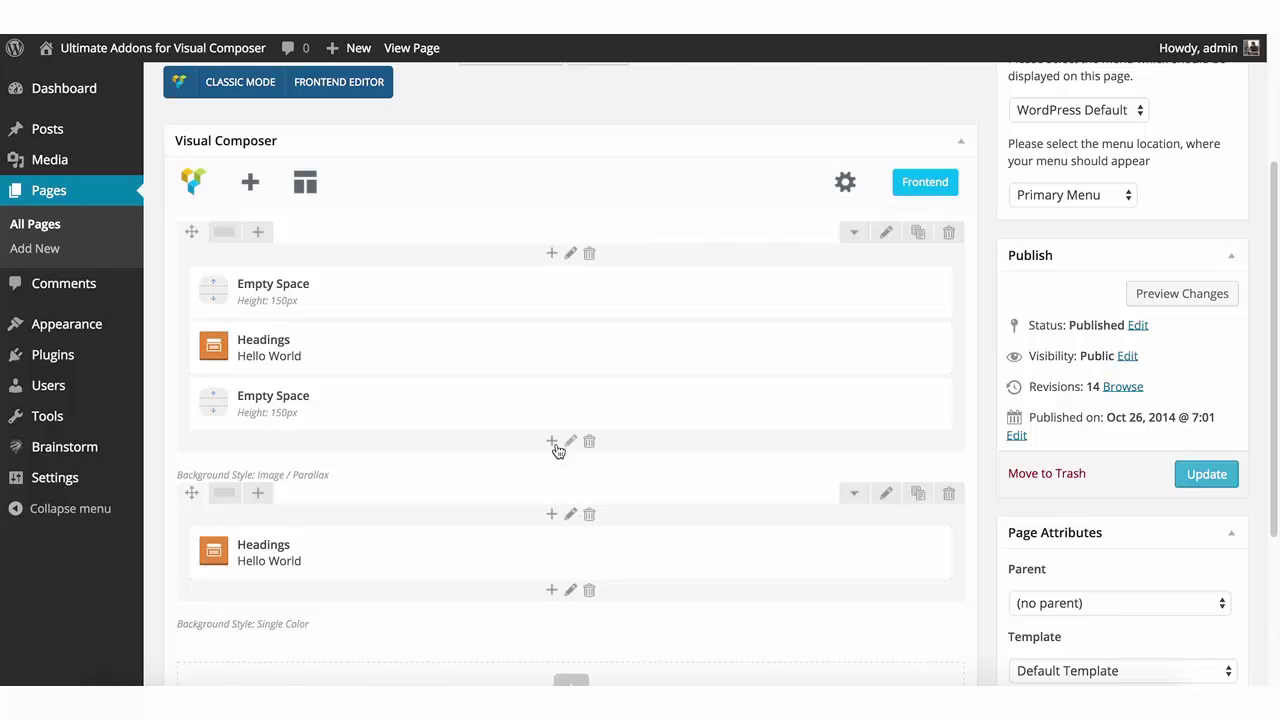
pyautogui.click(614, 403)
pyautogui.scroll(-3, 600, 386)
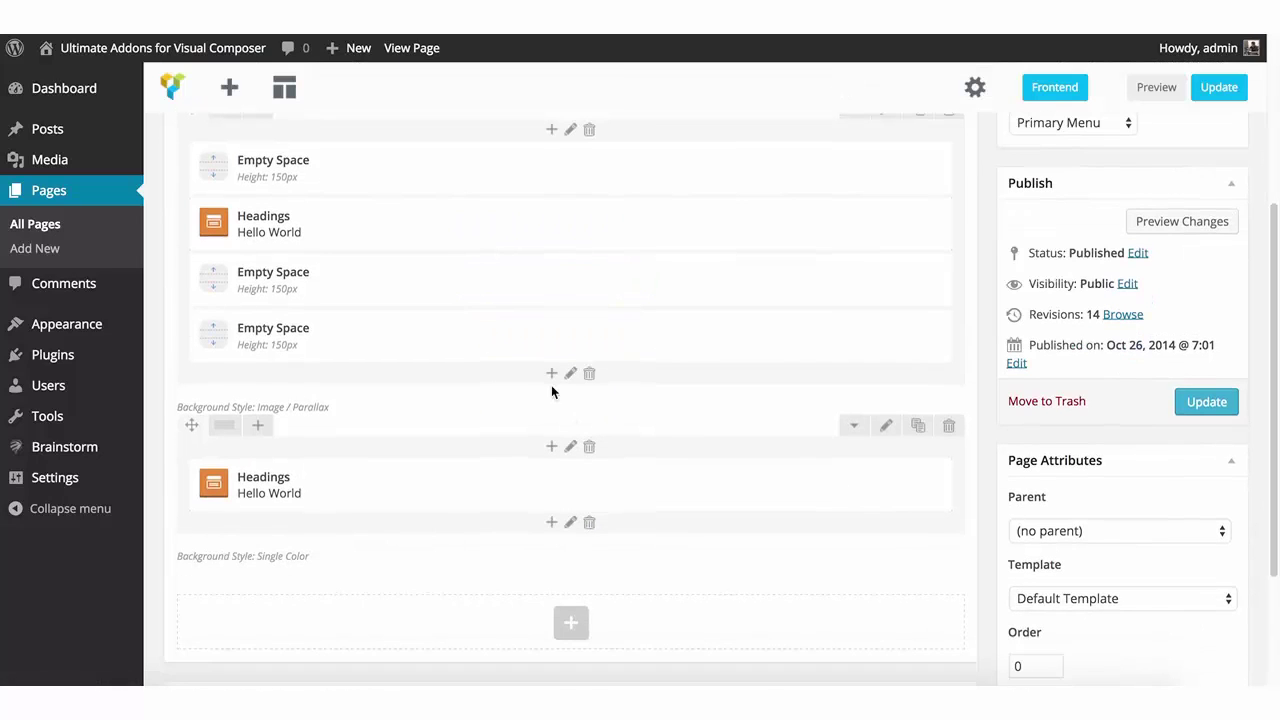
pyautogui.moveTo(525, 337); pyautogui.dragTo(525, 462)
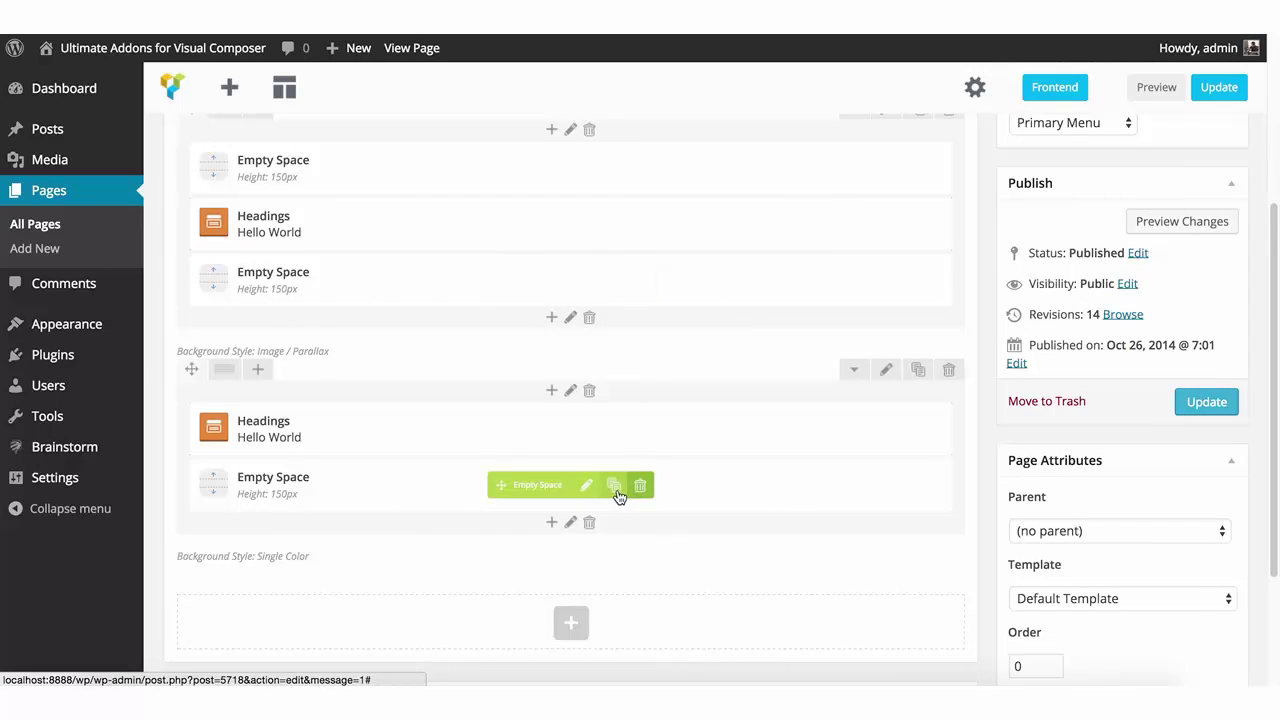
# Duplicate the second row's empty space, move the copy above its heading, then update the page and check the published result.
pyautogui.click(613, 487)
pyautogui.moveTo(521, 537); pyautogui.dragTo(523, 436)
pyautogui.click(1214, 410)
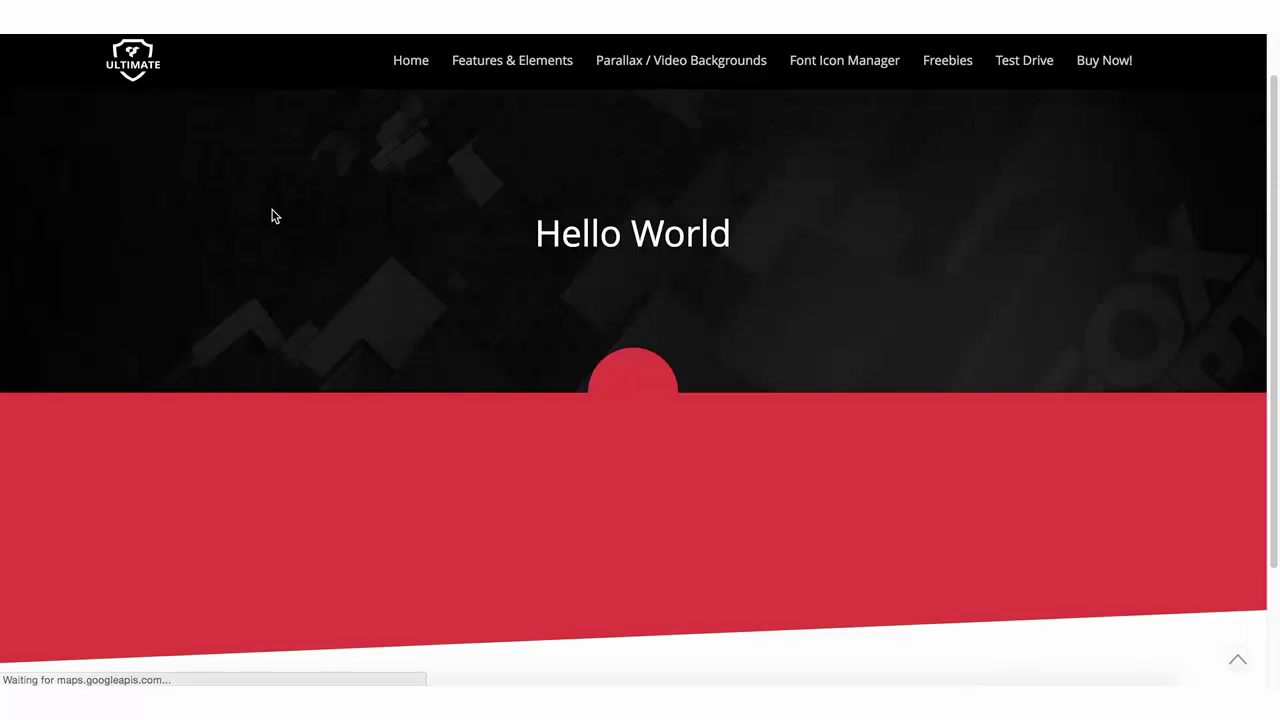
pyautogui.scroll(-3, 769, 339)
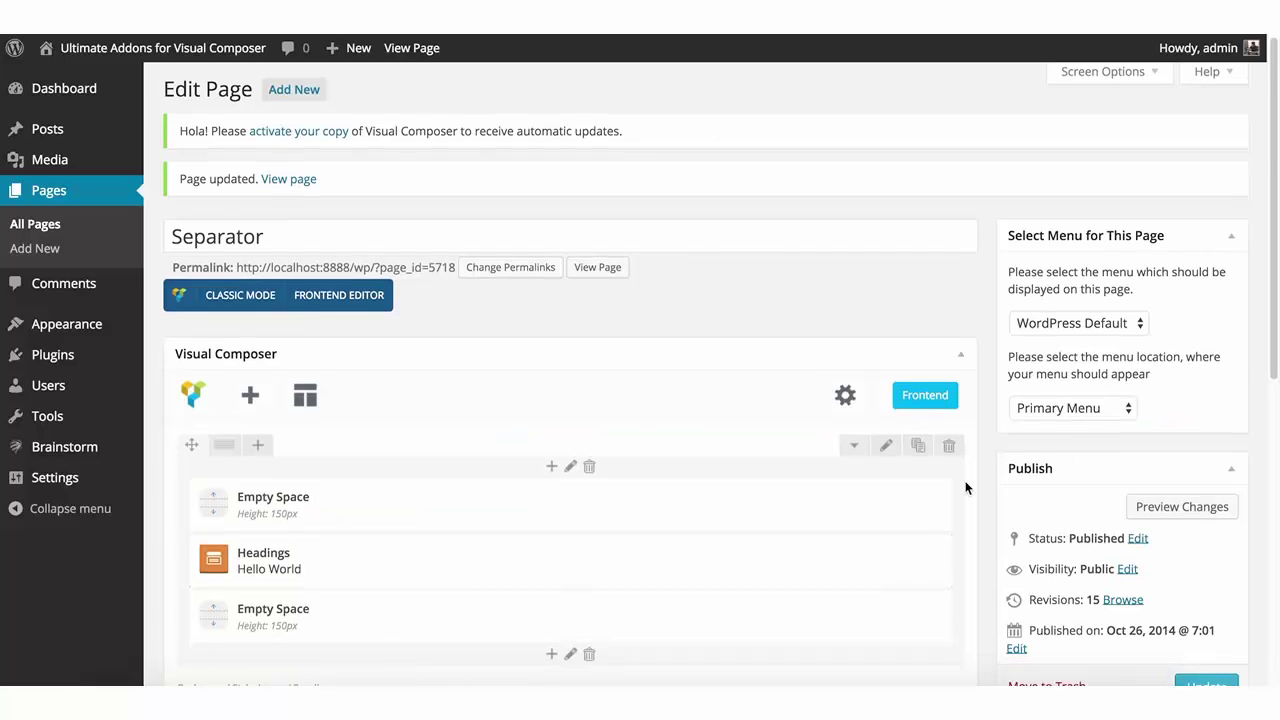
# Review the separator options in the second row's effect settings, close them without changes and look over the published page.
pyautogui.scroll(-5, 960, 484)
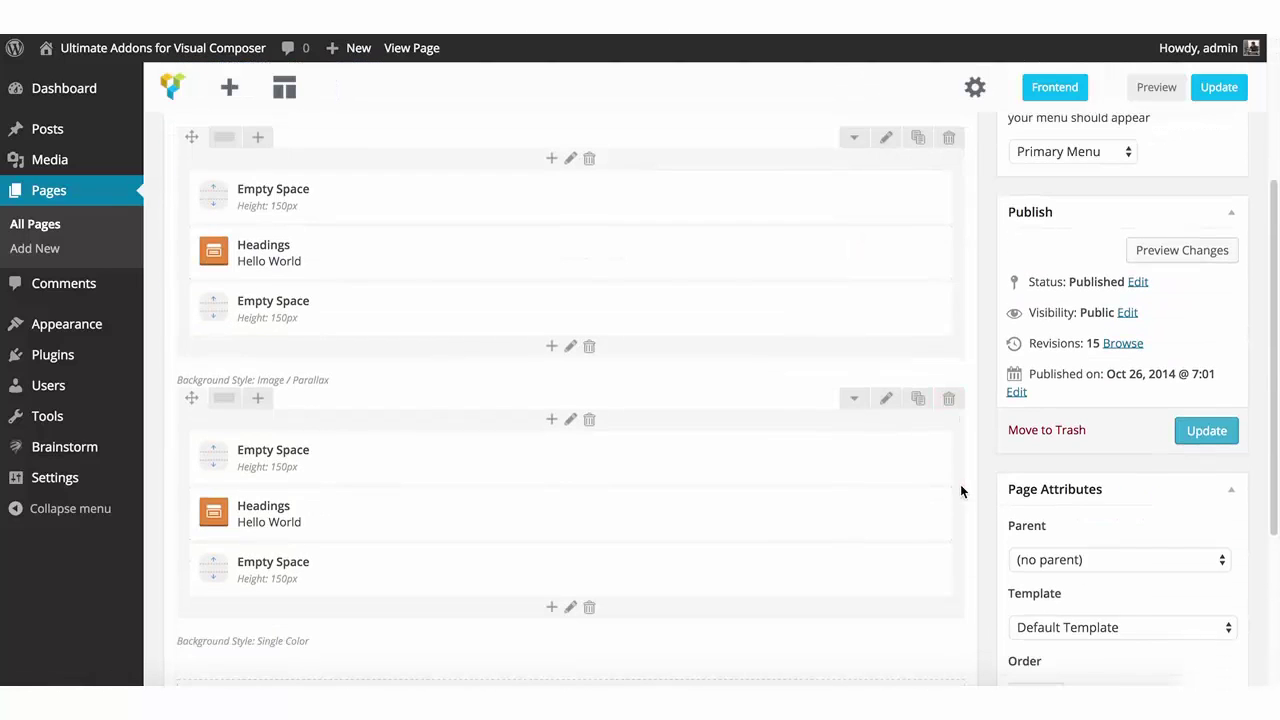
pyautogui.click(886, 399)
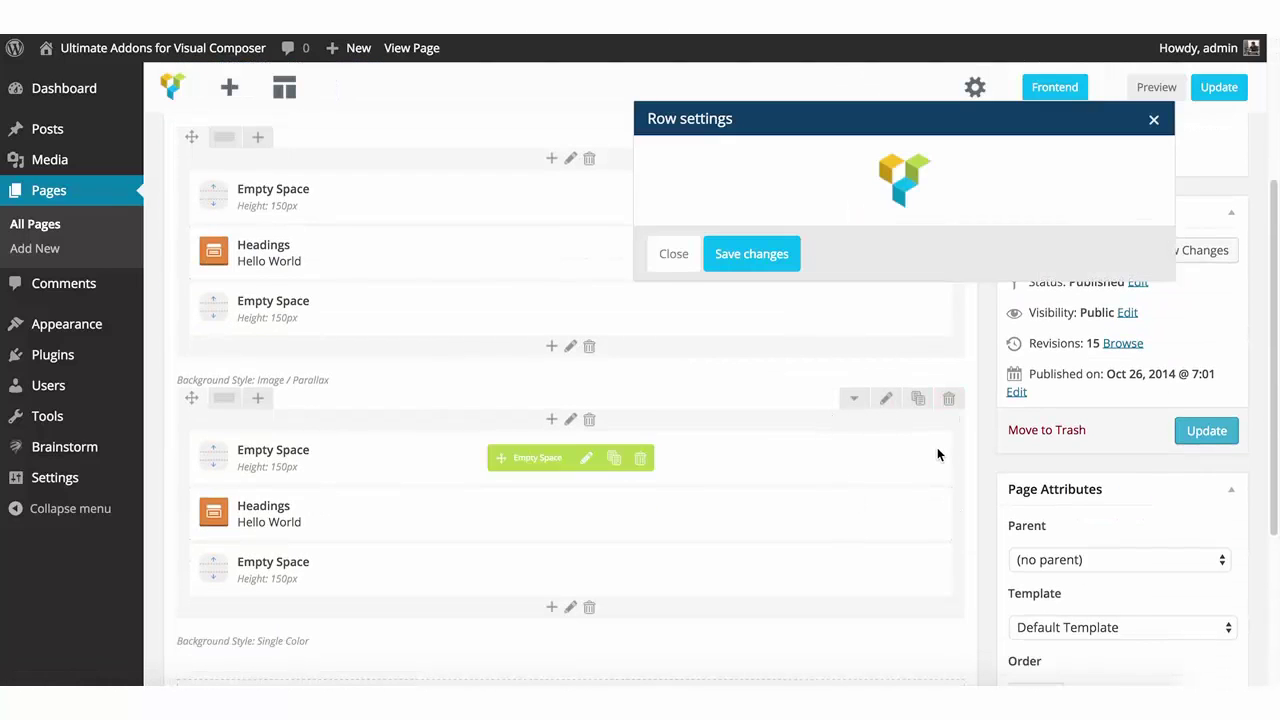
pyautogui.click(944, 162)
pyautogui.scroll(-3, 910, 390)
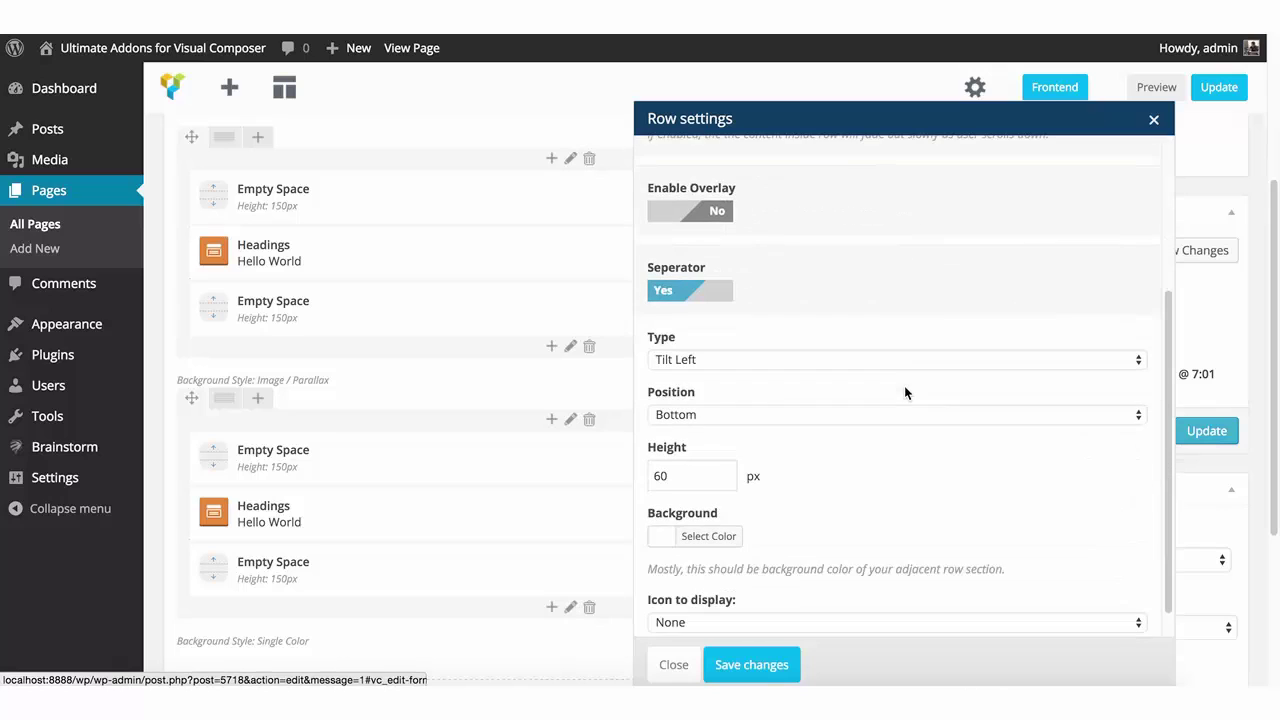
pyautogui.scroll(-2, 859, 425)
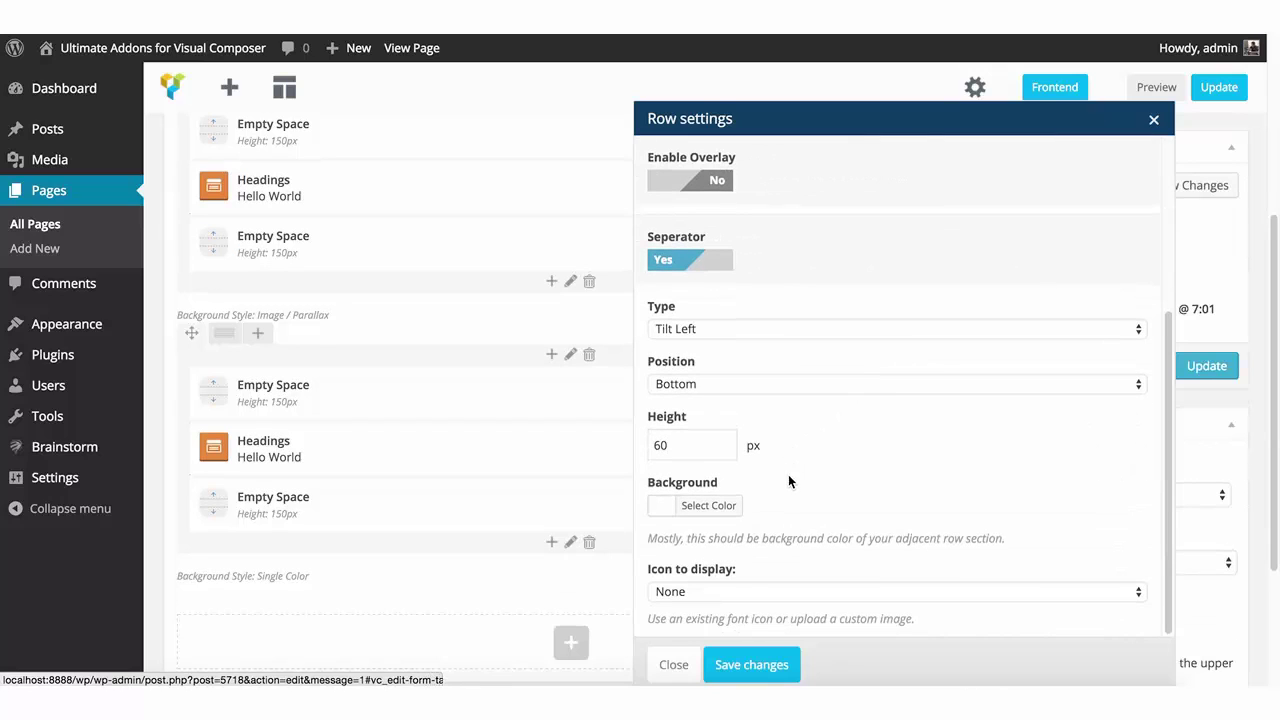
pyautogui.click(674, 664)
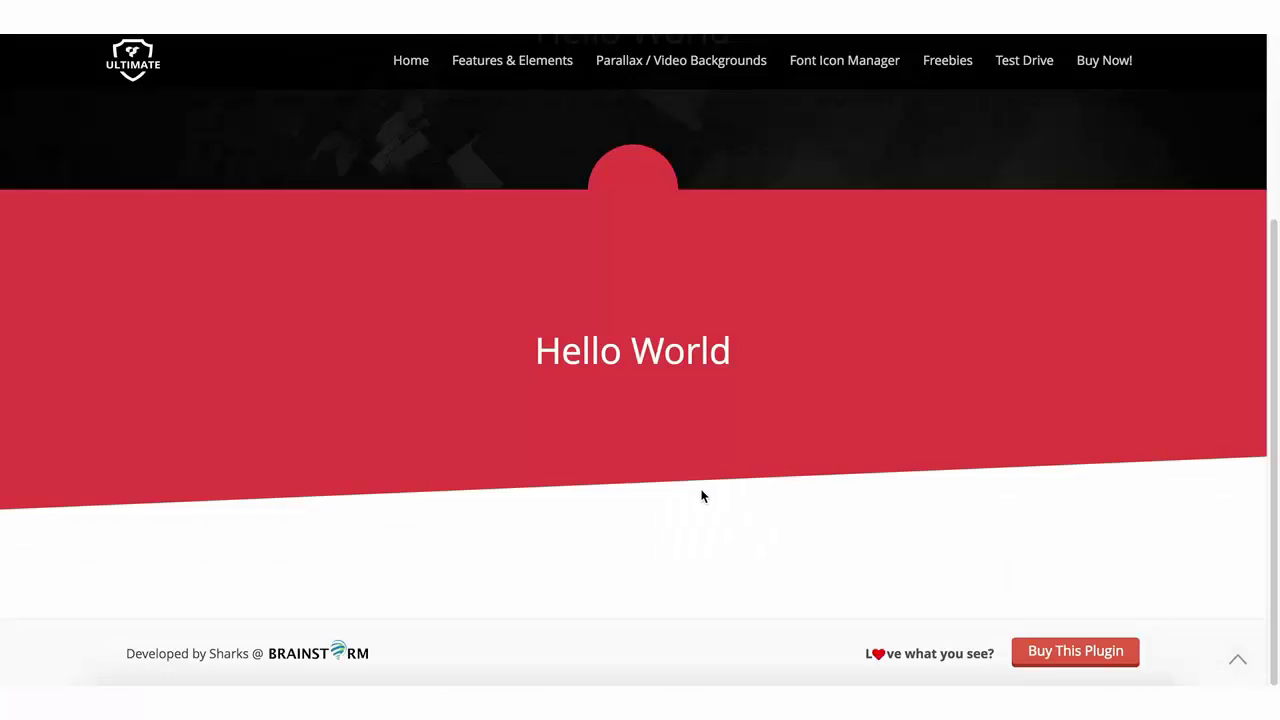
pyautogui.scroll(3, 701, 496)
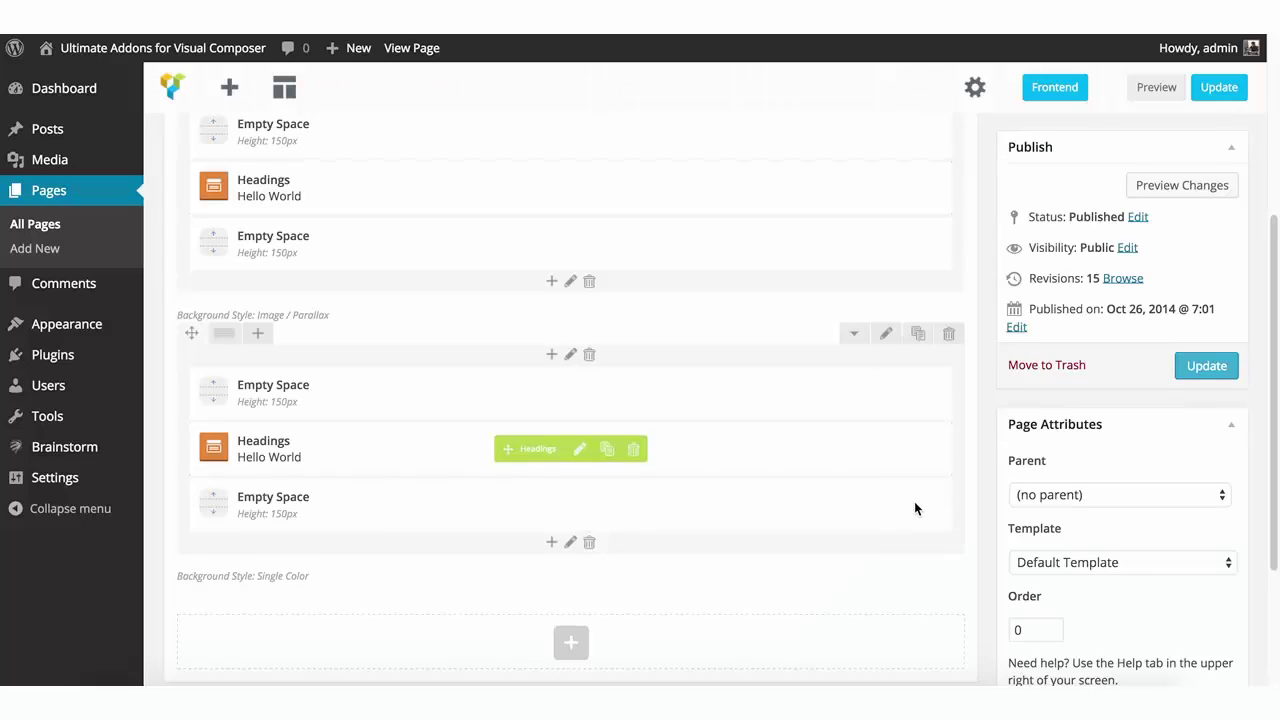
# Change the first row's separator type to Tilt Right in its effect settings and save the row.
pyautogui.scroll(-2, 914, 501)
pyautogui.scroll(3, 905, 463)
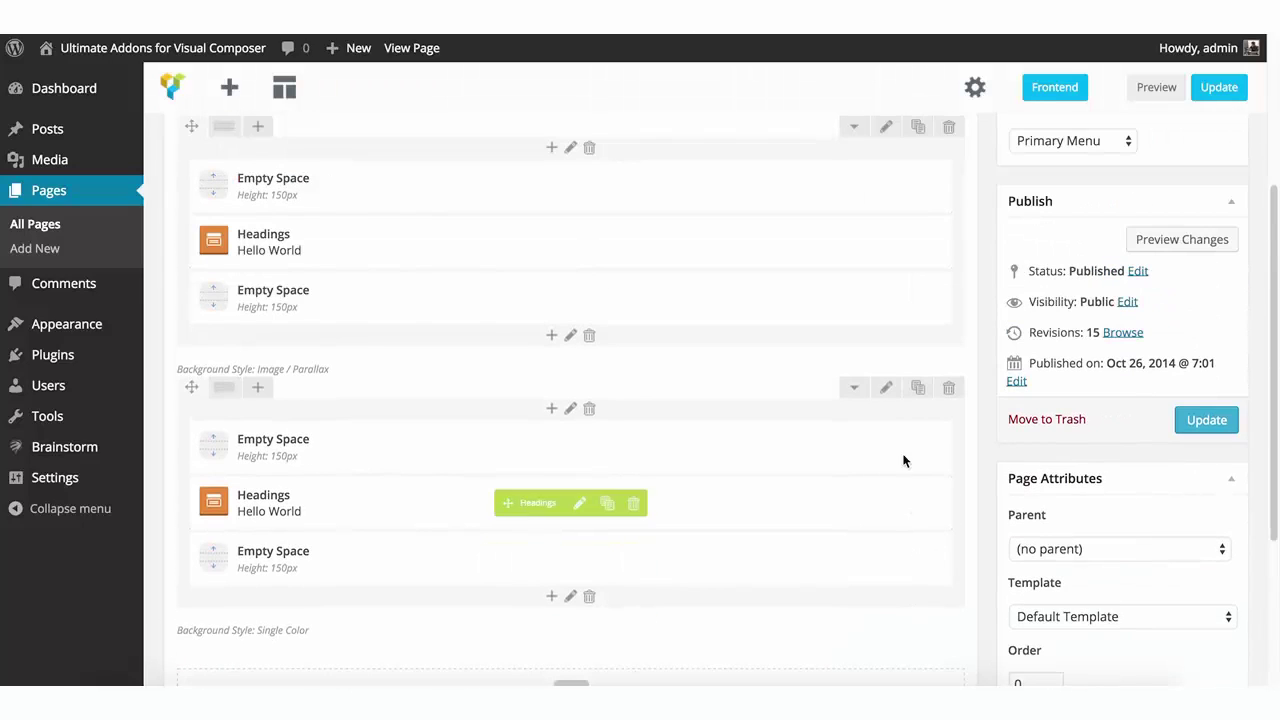
pyautogui.click(882, 129)
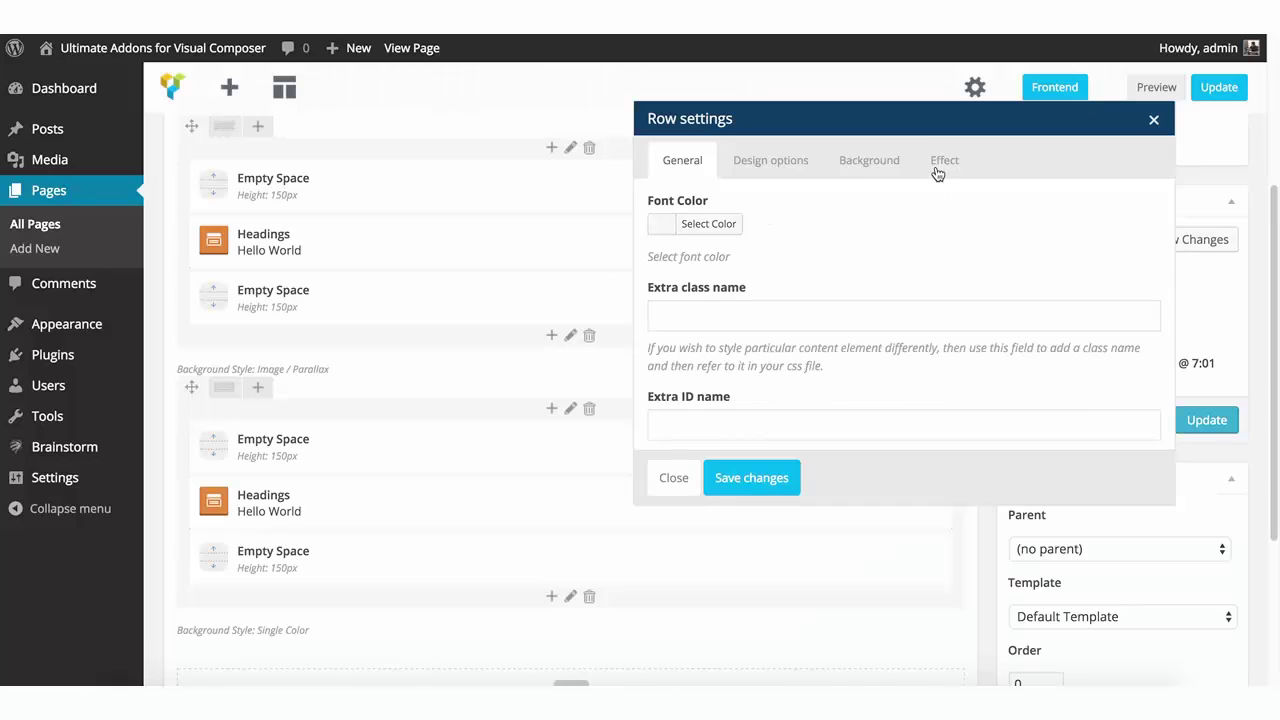
pyautogui.click(937, 172)
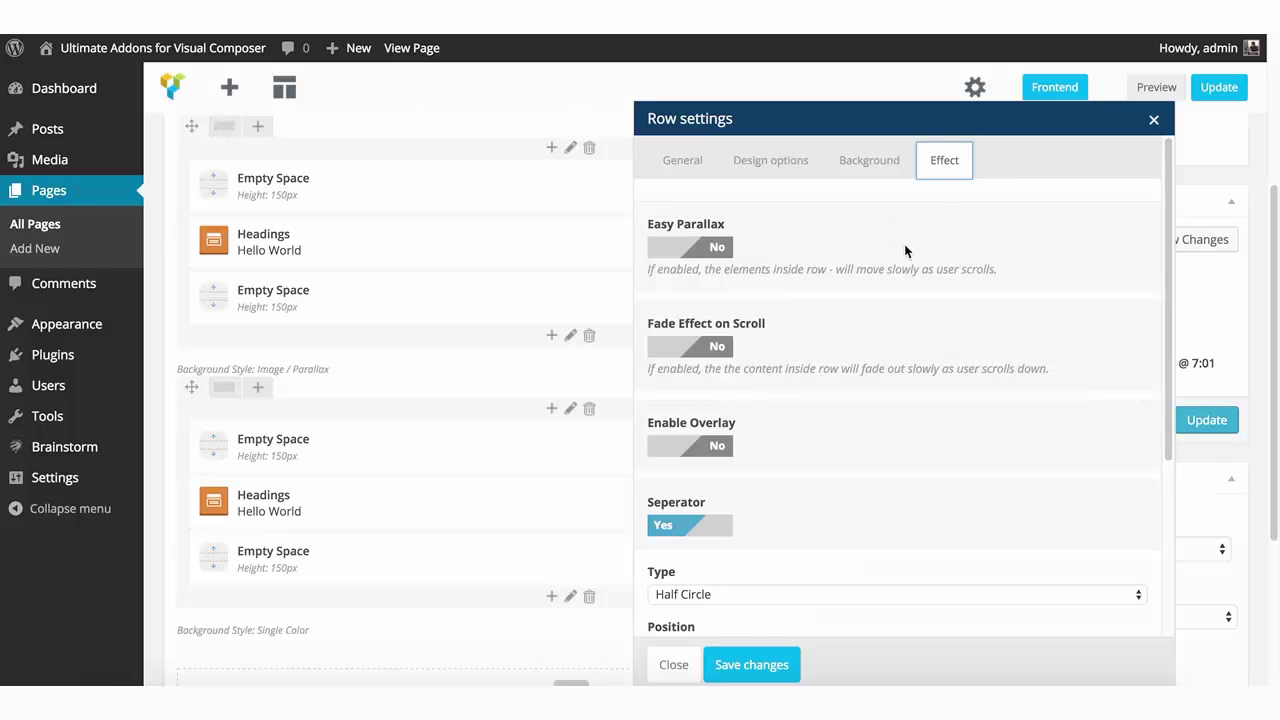
pyautogui.scroll(-3, 855, 497)
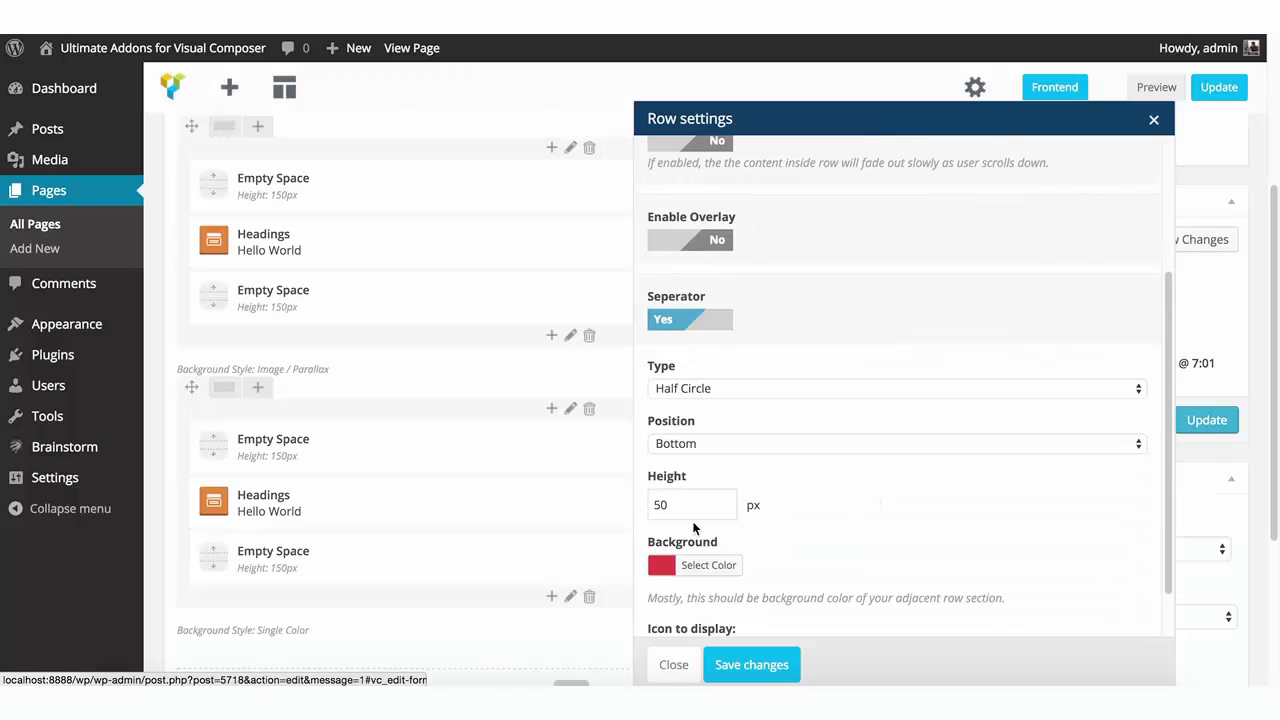
pyautogui.click(695, 389)
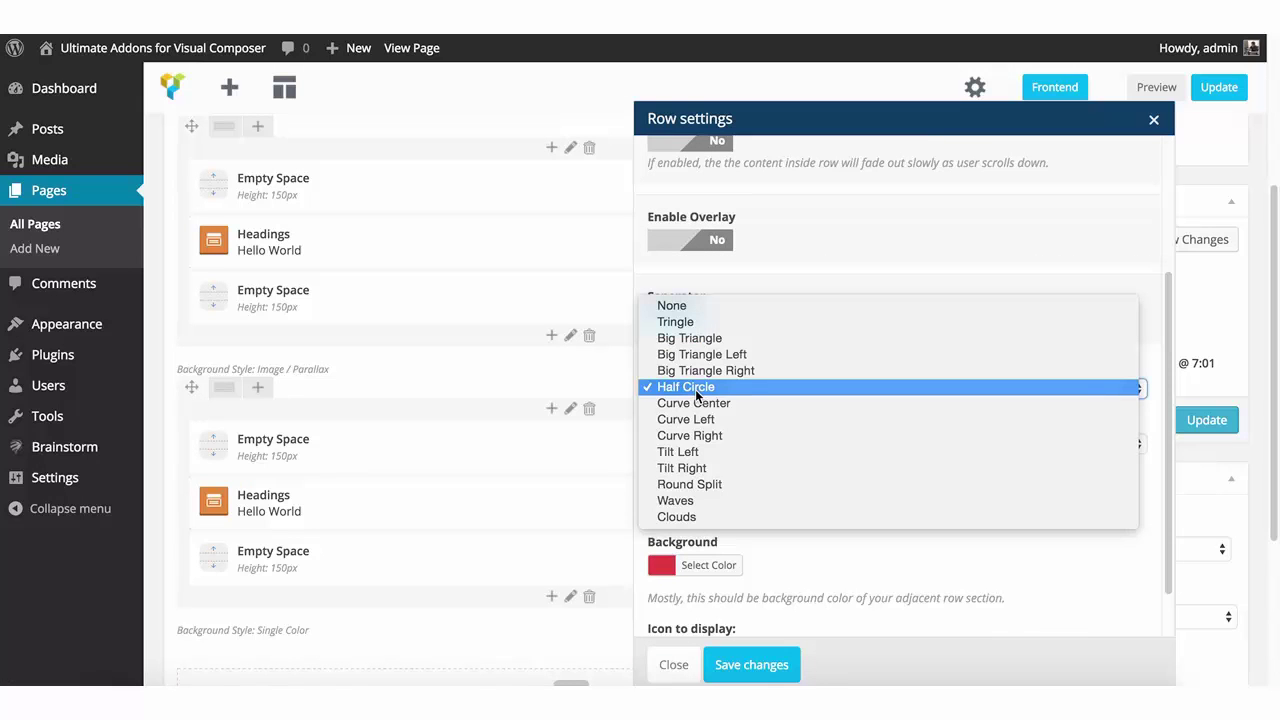
pyautogui.click(713, 478)
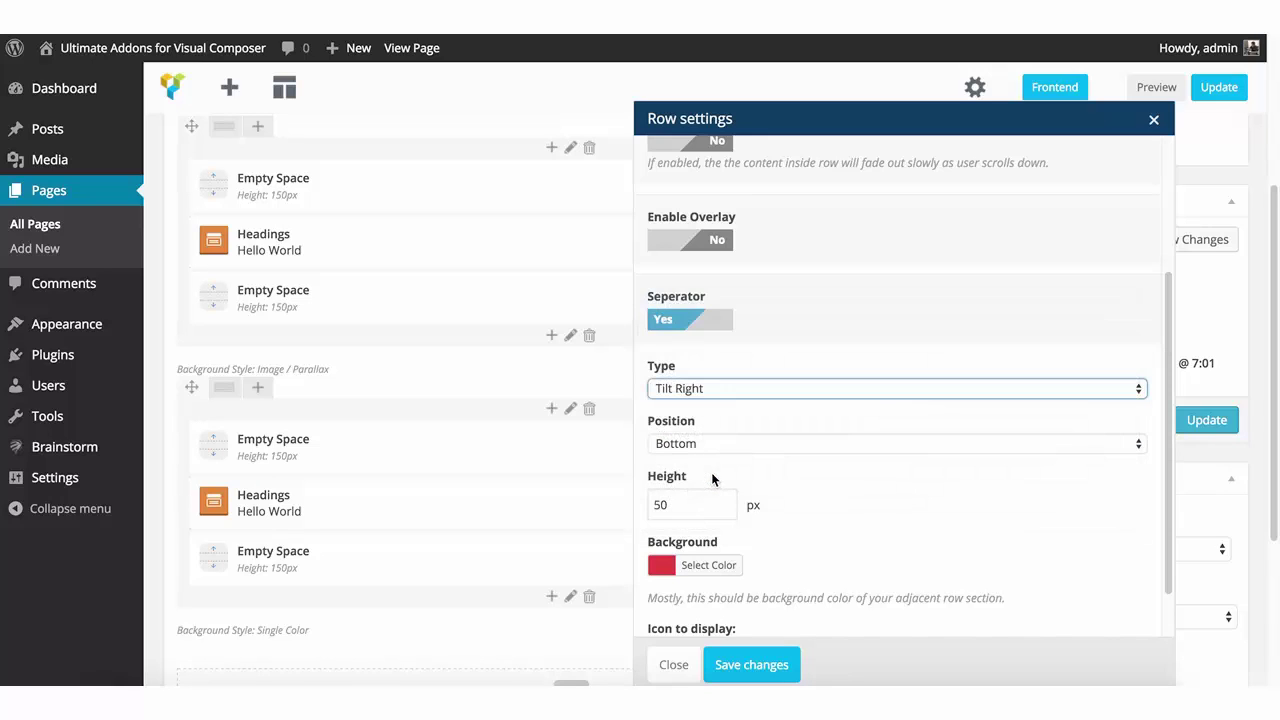
pyautogui.click(772, 666)
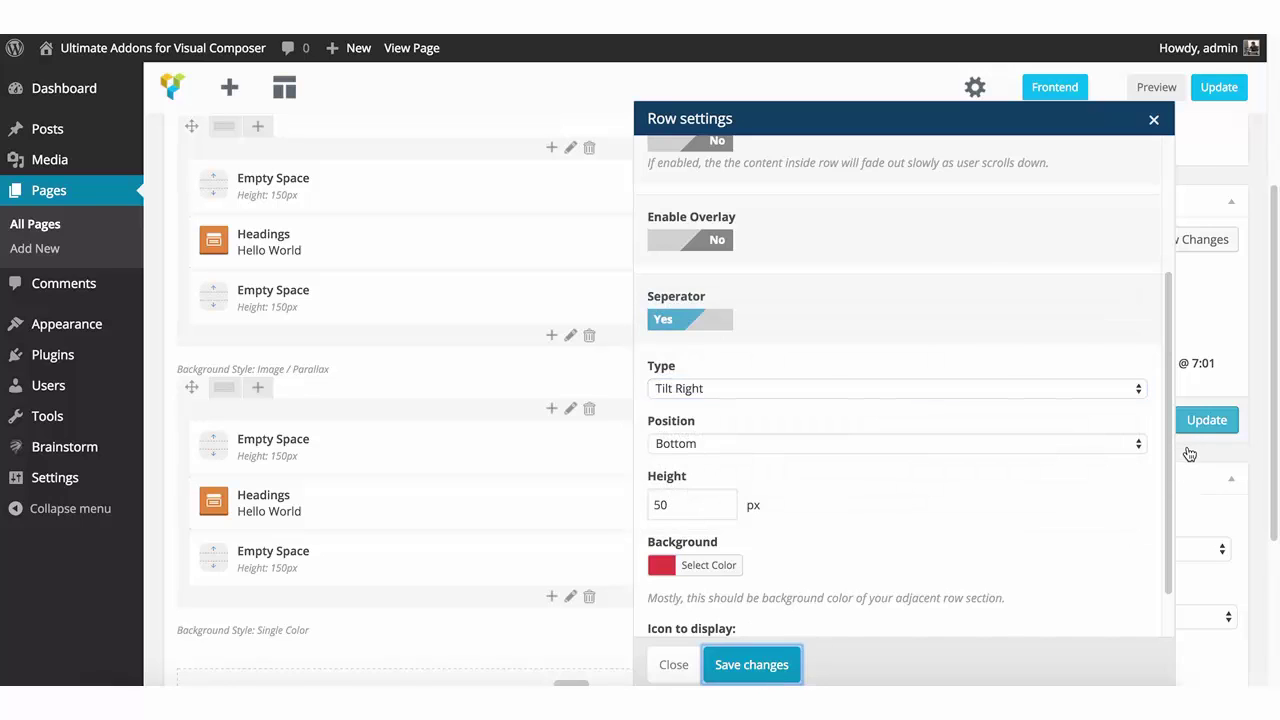
# Update the page and examine both tilted separators on the published page.
pyautogui.click(1206, 420)
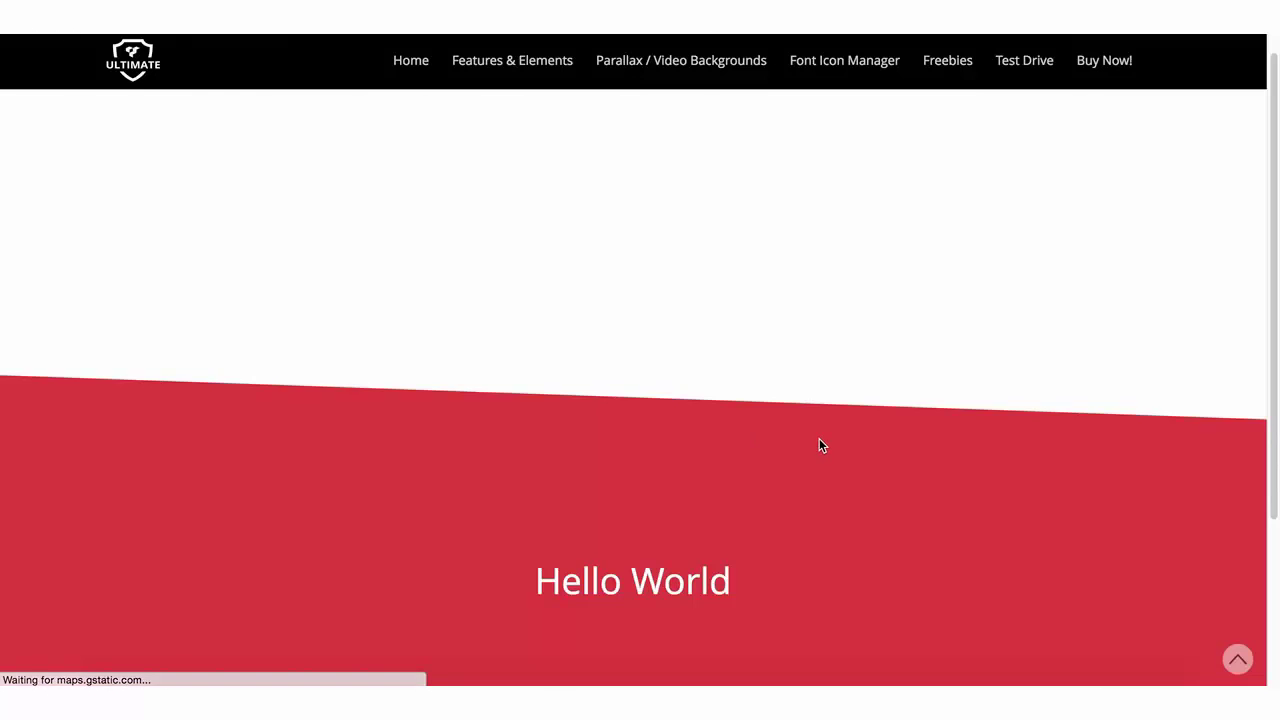
pyautogui.scroll(-3, 799, 434)
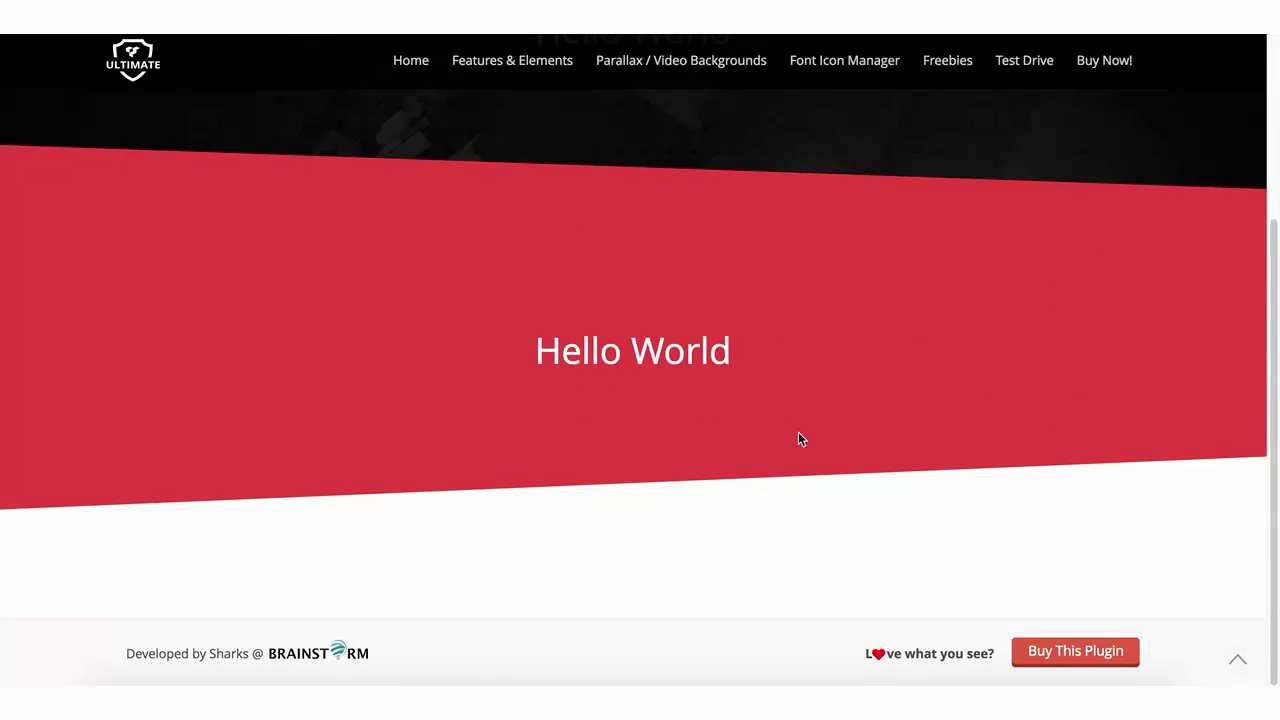
pyautogui.scroll(3, 799, 434)
pyautogui.scroll(-3, 798, 437)
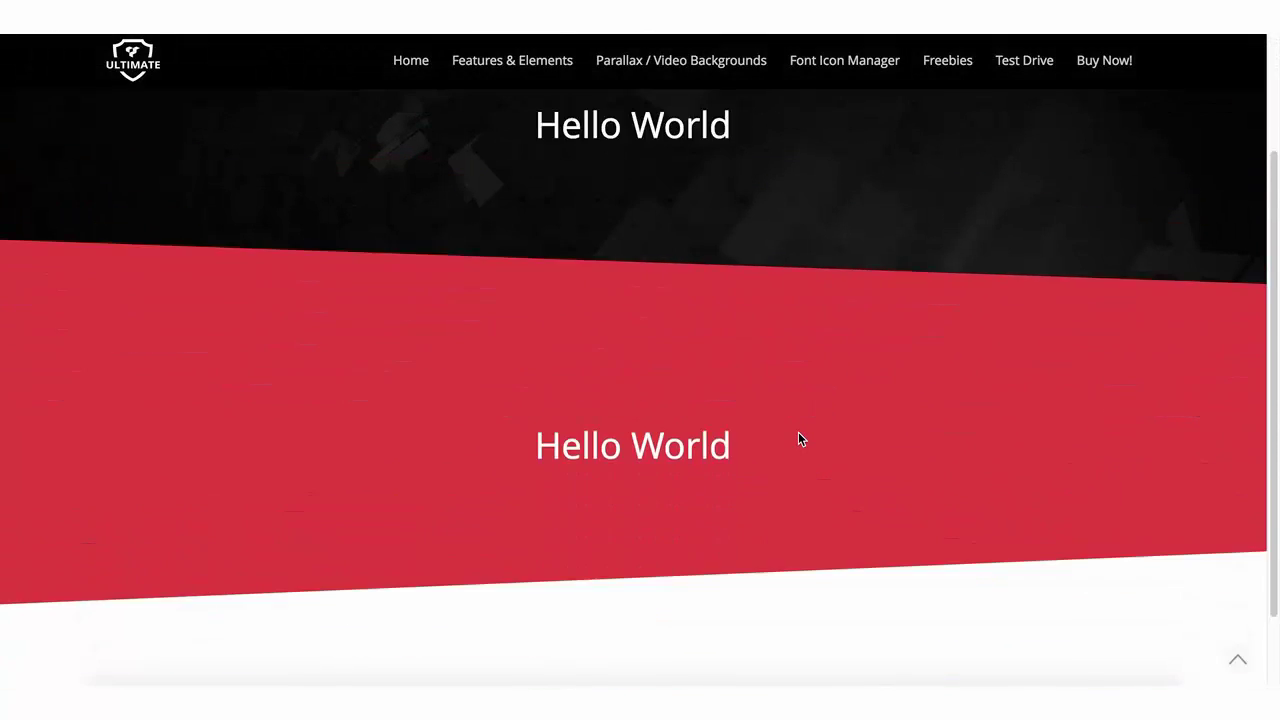
pyautogui.scroll(1, 798, 437)
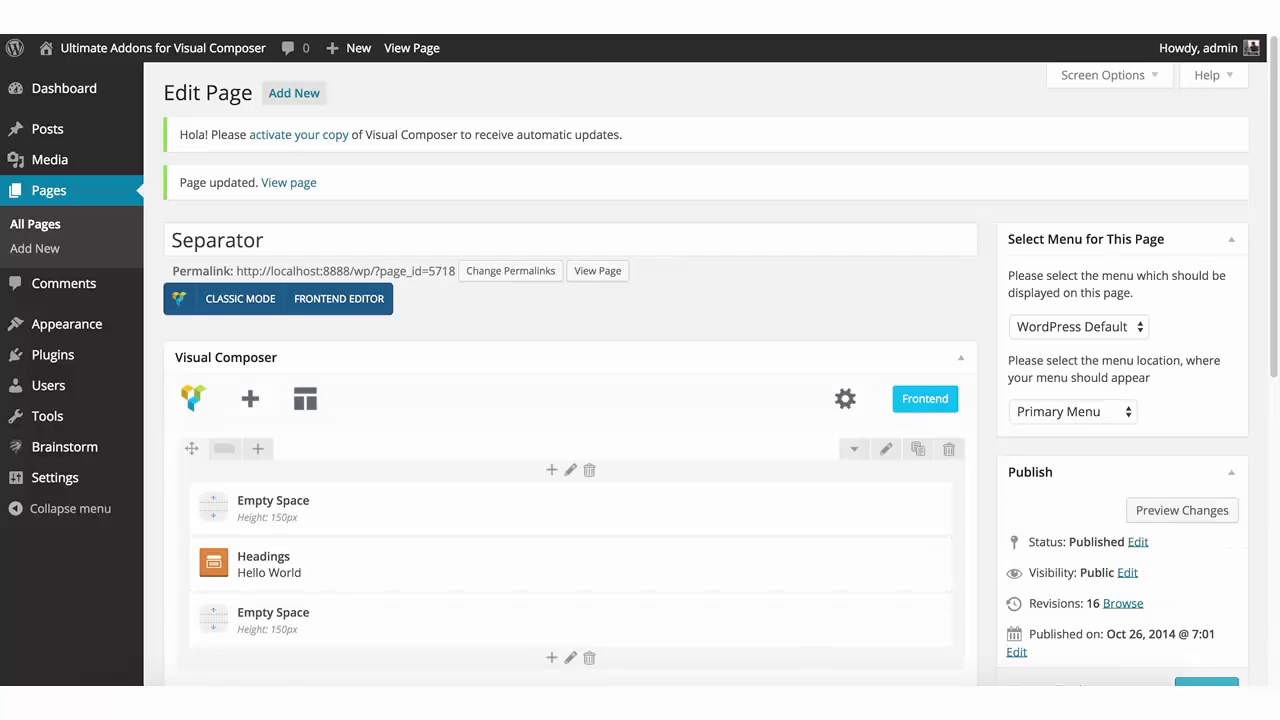
# In the first row's effect settings, set the separator's icon to display to Font Icon Manager.
pyautogui.click(884, 436)
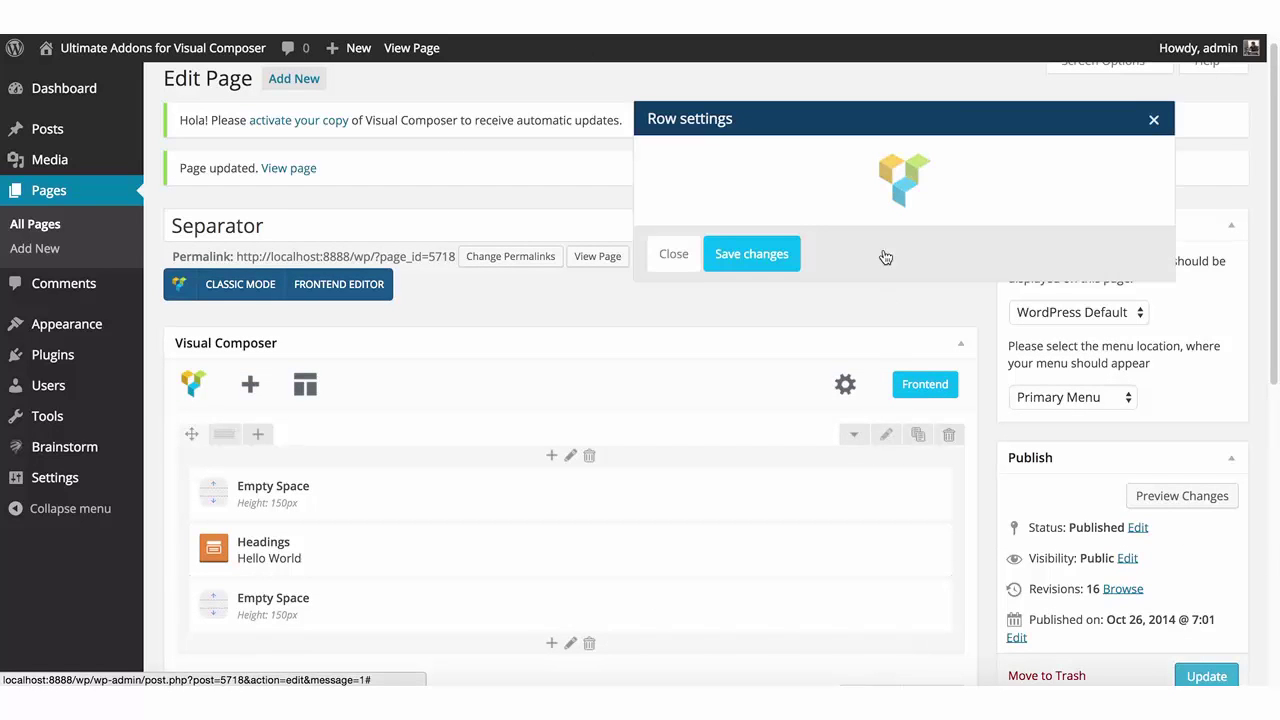
pyautogui.click(944, 162)
pyautogui.scroll(-3, 900, 395)
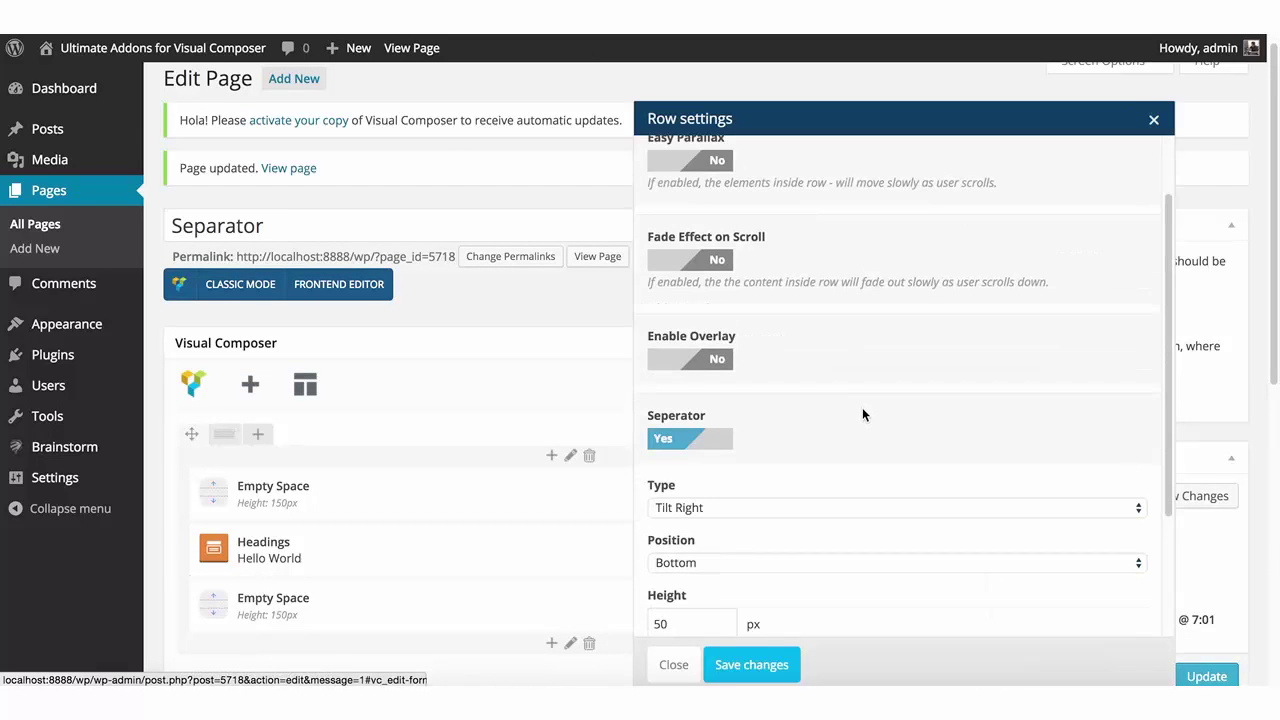
pyautogui.scroll(-4, 787, 458)
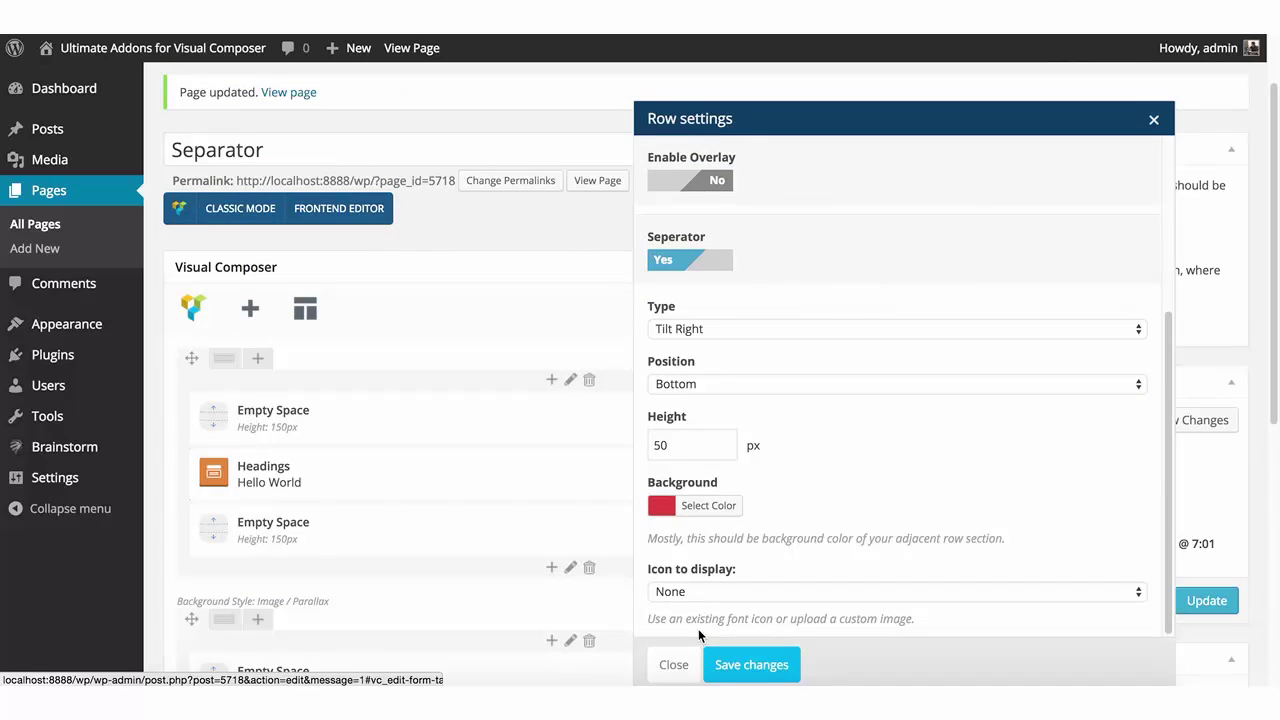
pyautogui.click(696, 590)
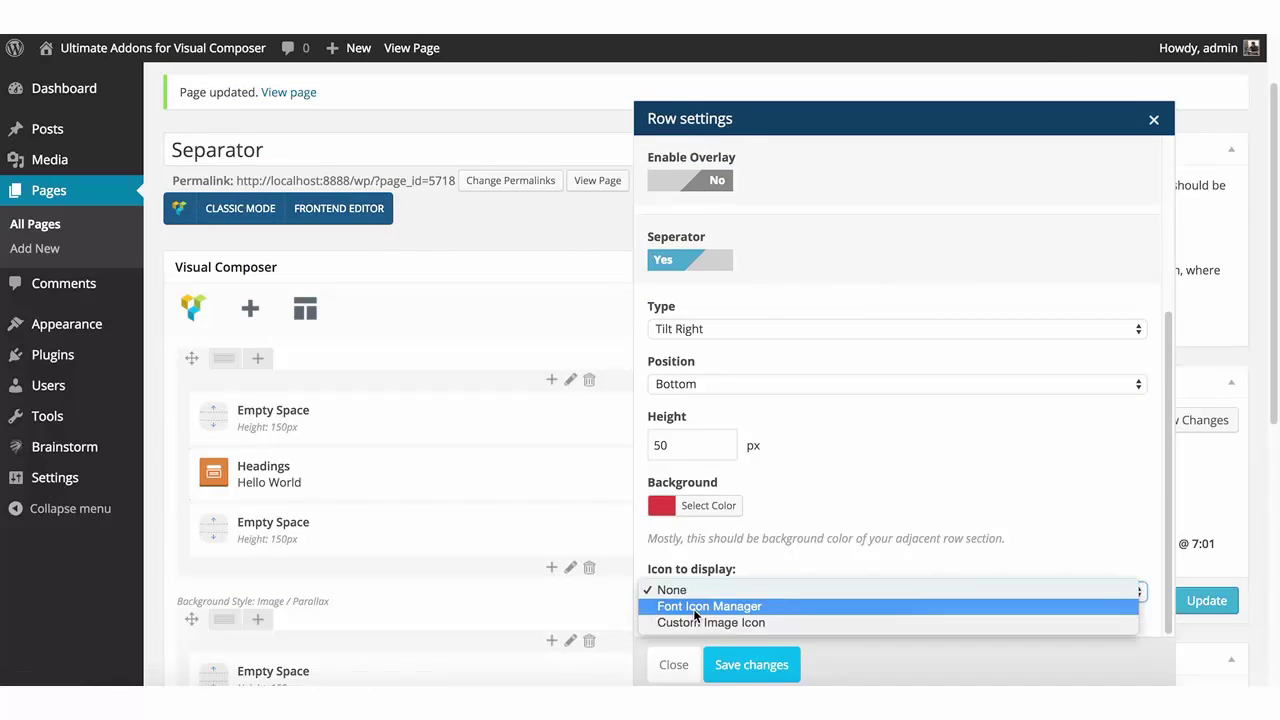
pyautogui.click(698, 612)
# Choose the outlined star from the Ultimate-set icons as the first row's separator icon.
pyautogui.scroll(-3, 875, 446)
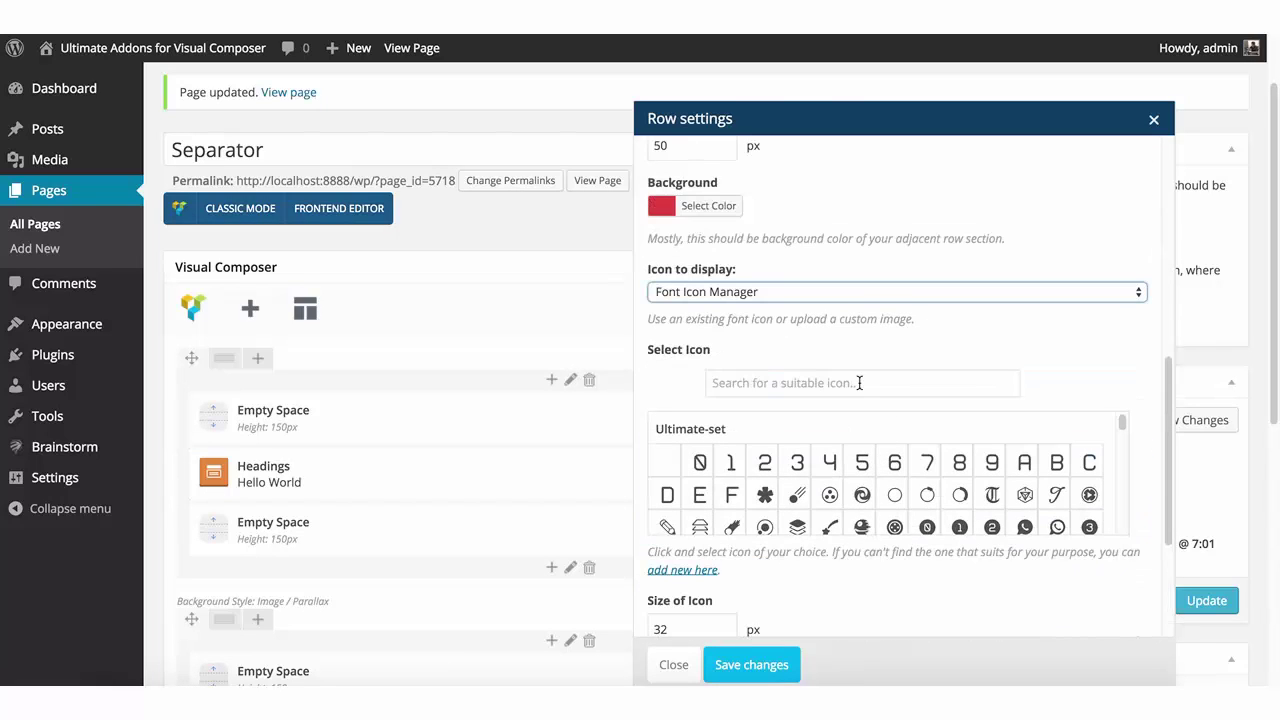
pyautogui.scroll(-1, 835, 465)
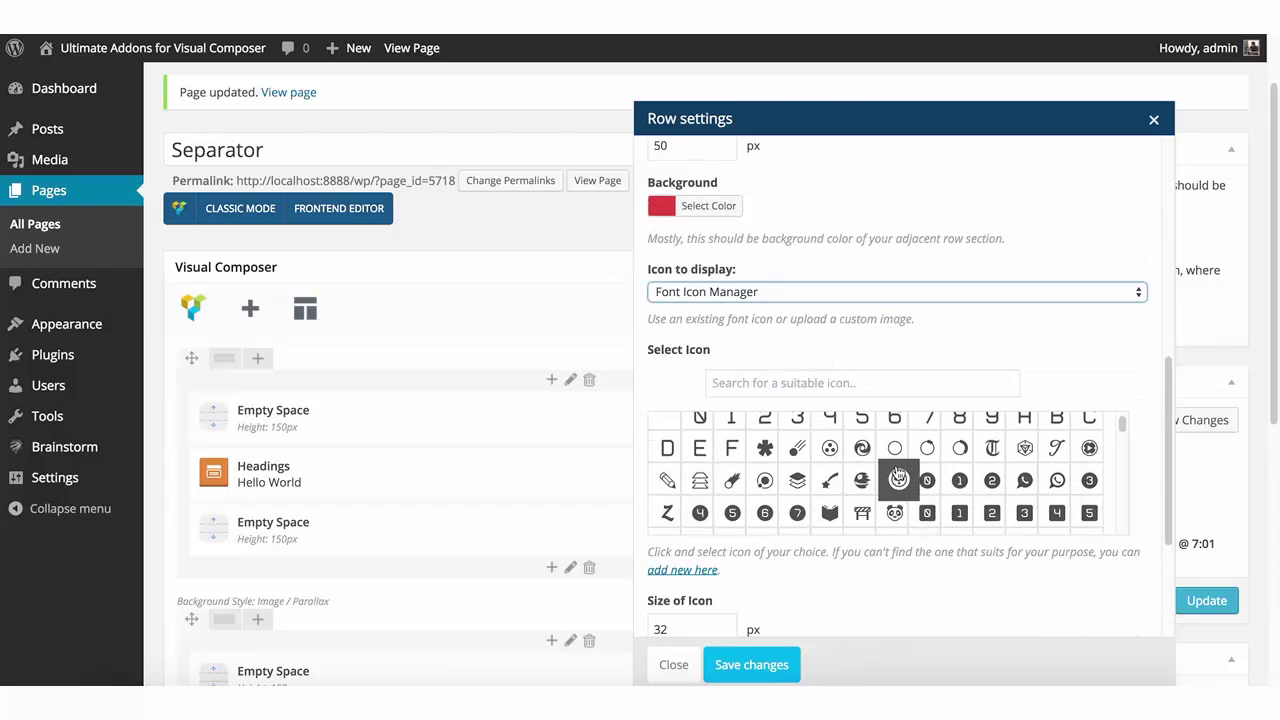
pyautogui.scroll(-5, 835, 450)
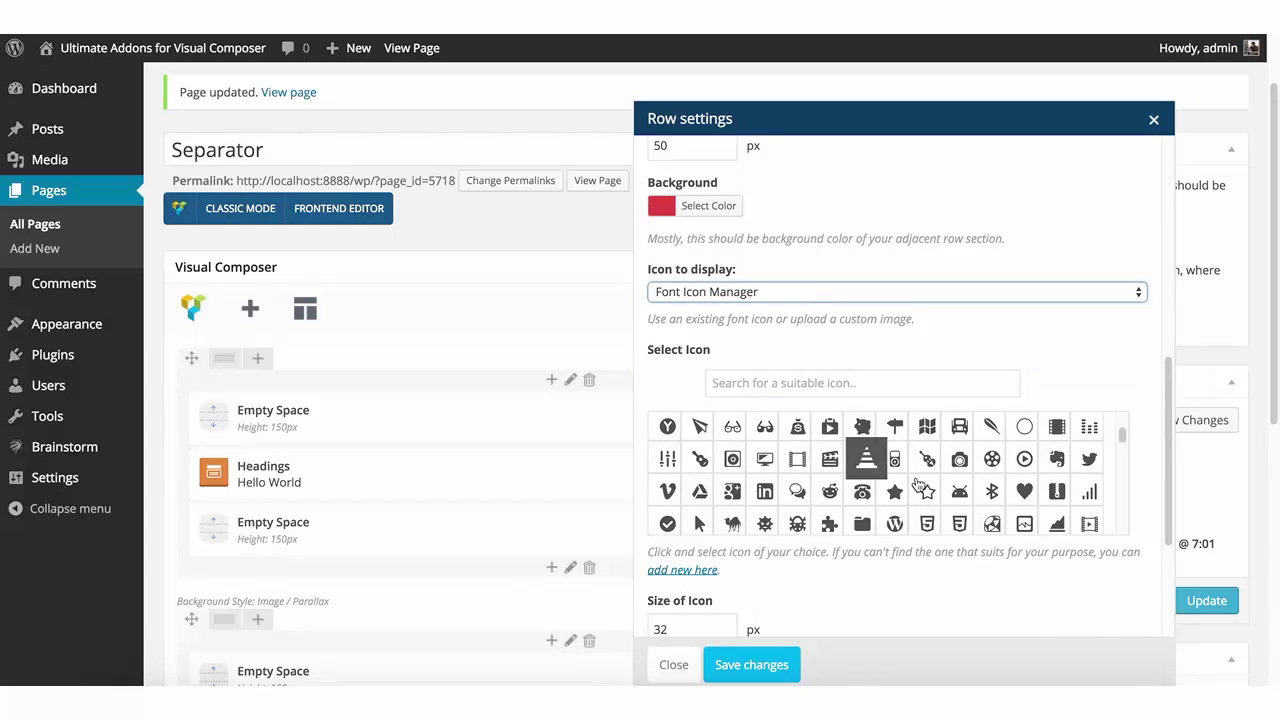
pyautogui.click(930, 493)
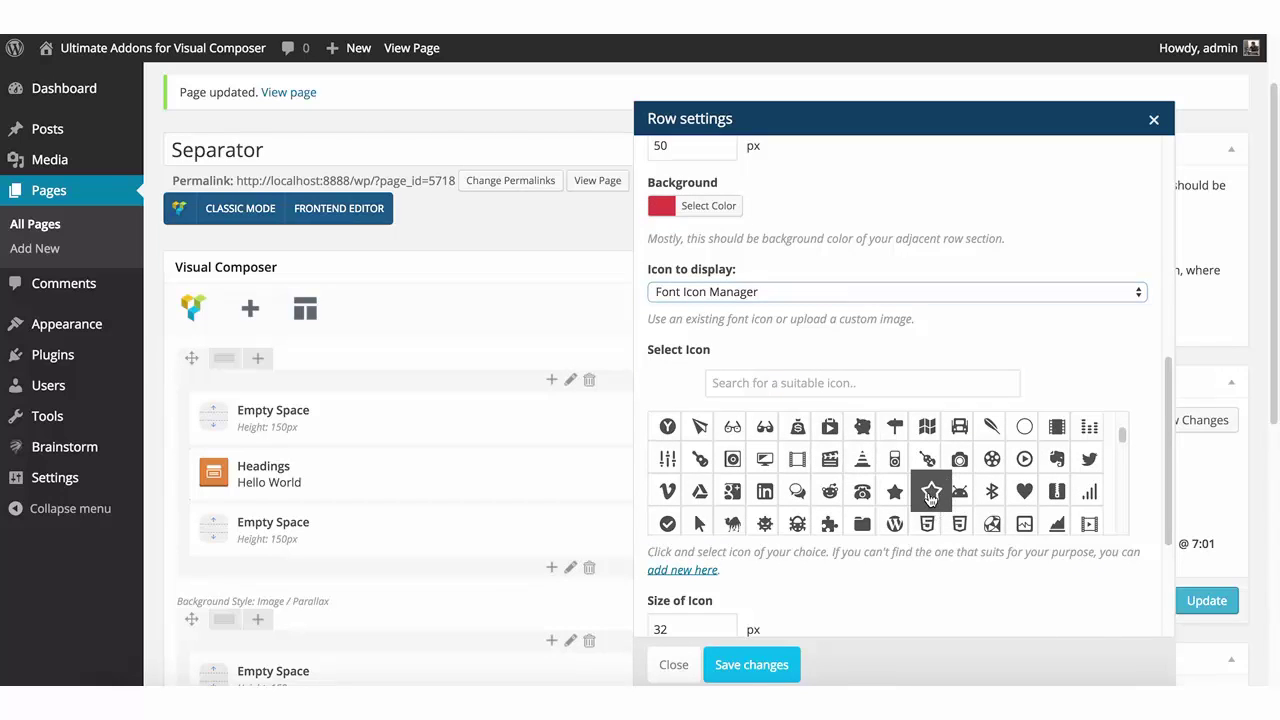
# Set the star icon's color to the purple preset swatch.
pyautogui.scroll(-5, 927, 325)
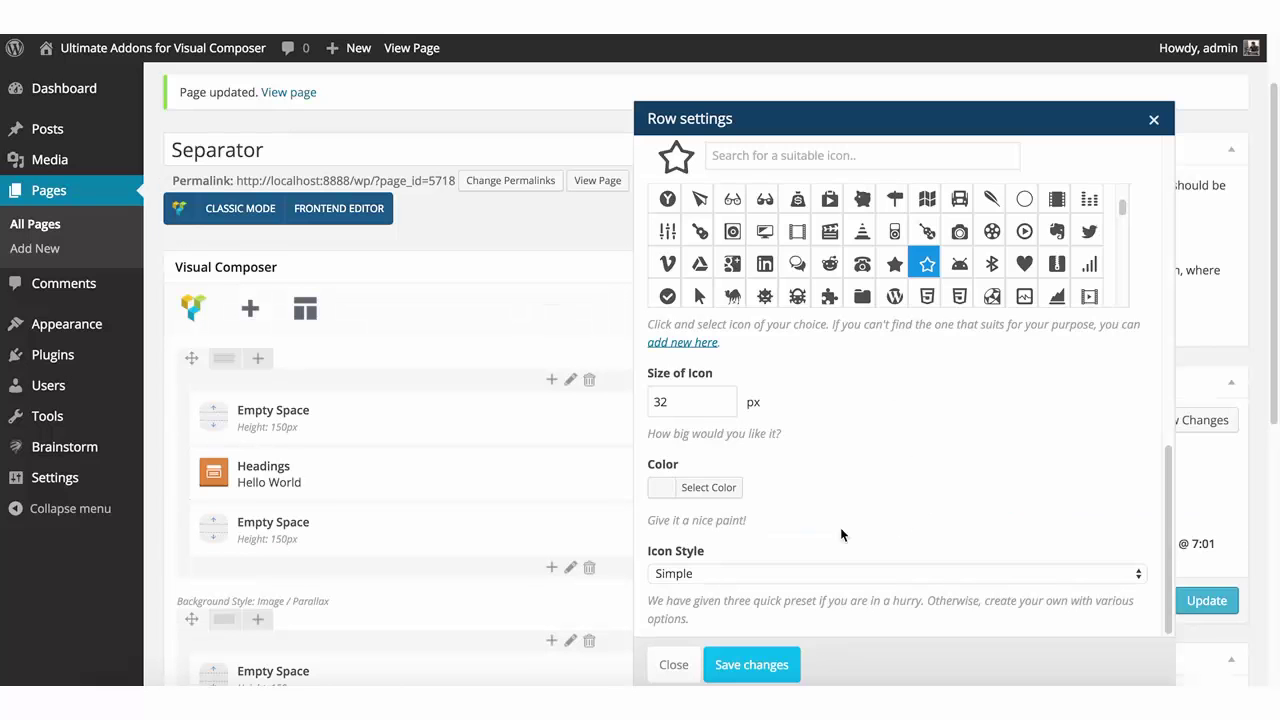
pyautogui.click(700, 488)
pyautogui.scroll(-2, 899, 412)
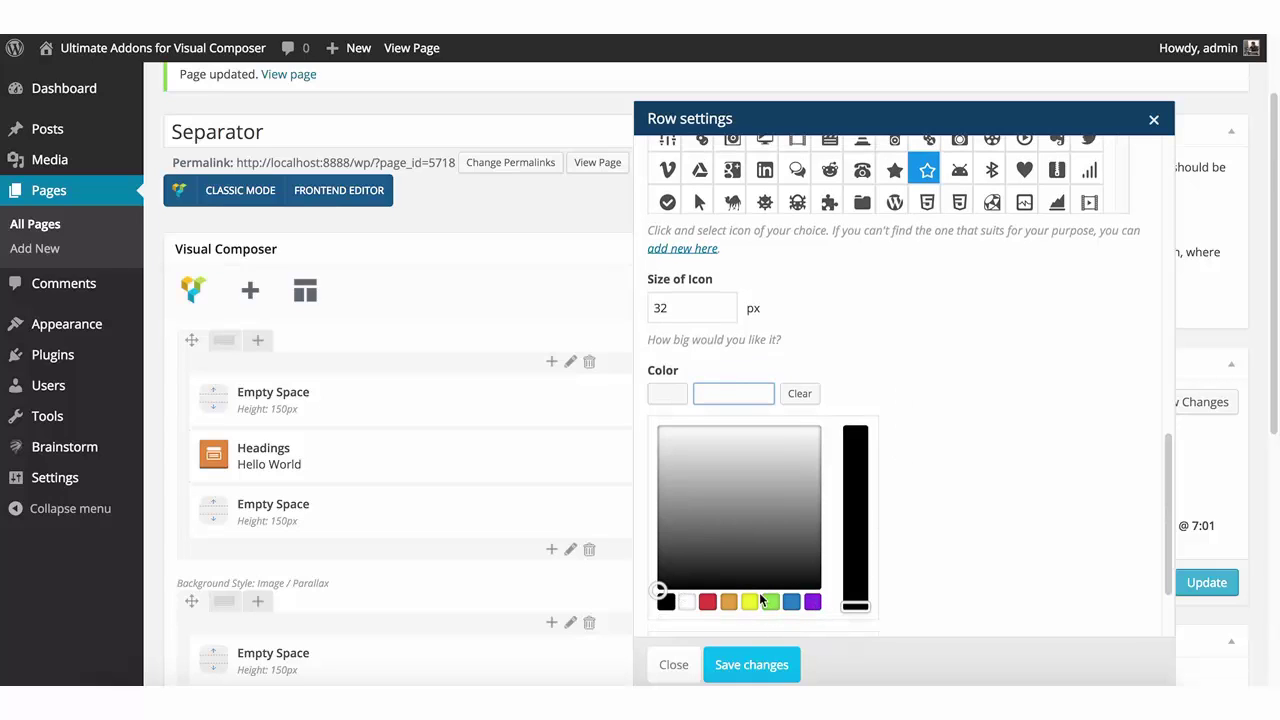
pyautogui.click(814, 603)
pyautogui.click(937, 388)
# Set the star icon's style to Circle Background.
pyautogui.scroll(-1, 834, 460)
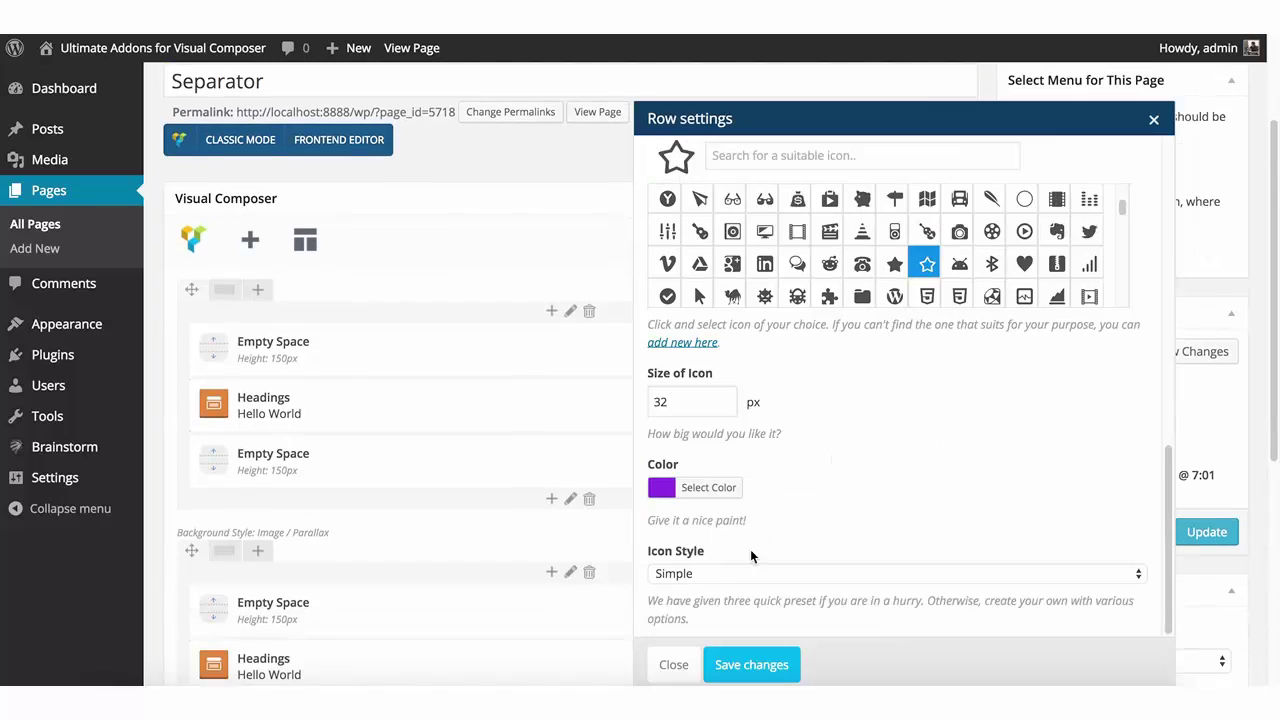
pyautogui.click(752, 571)
pyautogui.click(714, 590)
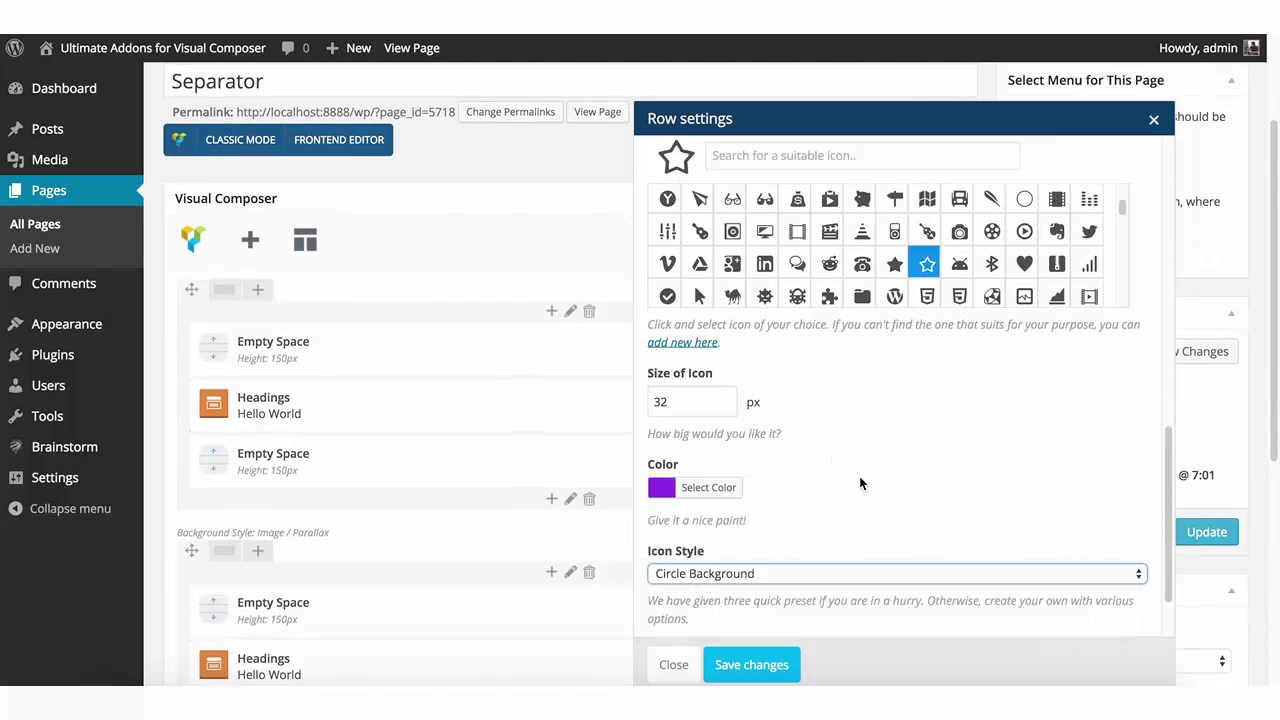
# Set the circle background color of the first row's separator icon to white (#ffffff).
pyautogui.scroll(-3, 858, 483)
pyautogui.click(700, 587)
pyautogui.scroll(-2, 880, 520)
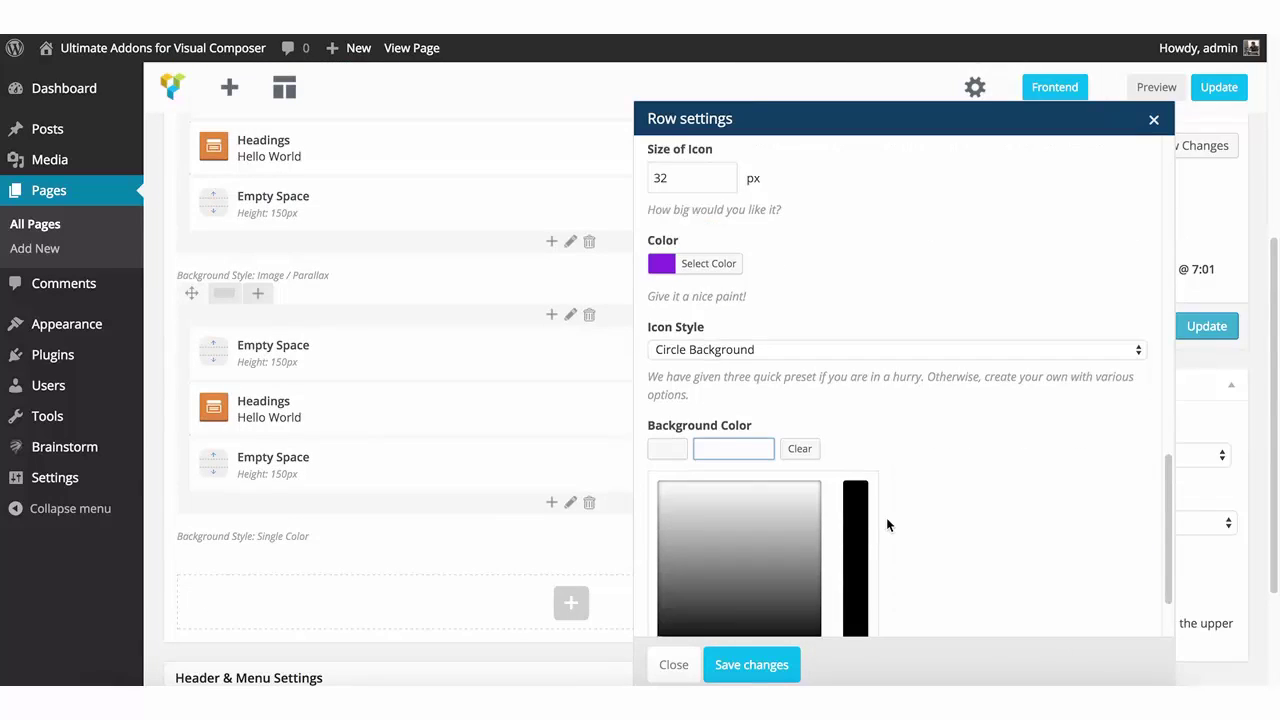
pyautogui.scroll(-2, 880, 530)
pyautogui.click(687, 561)
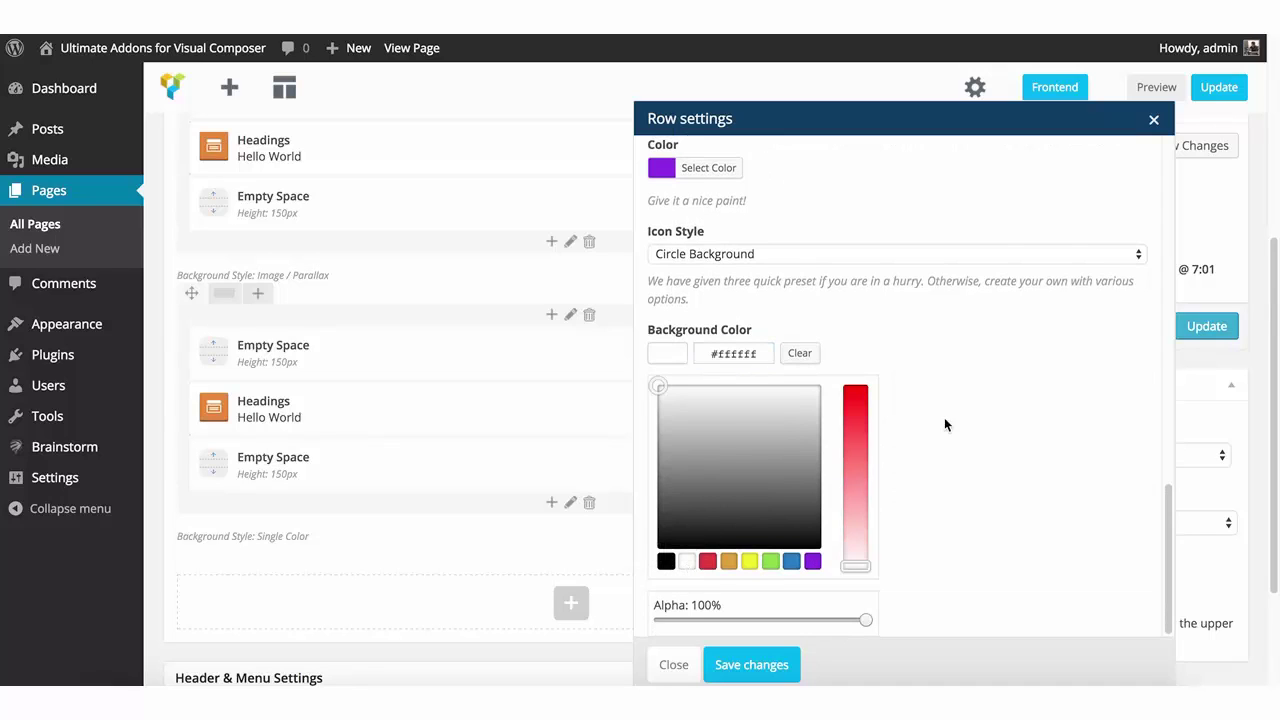
pyautogui.click(994, 376)
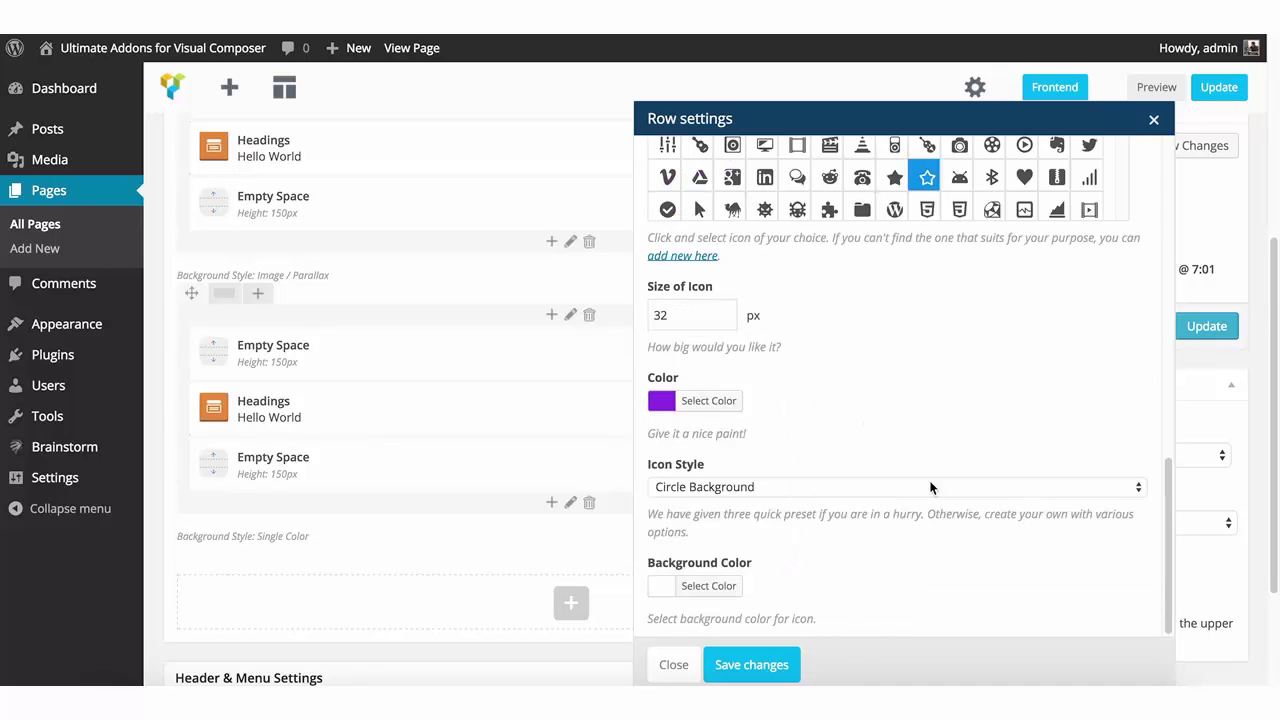
# Save the row settings, update the page, and check the star icon on the reloaded live page.
pyautogui.click(757, 675)
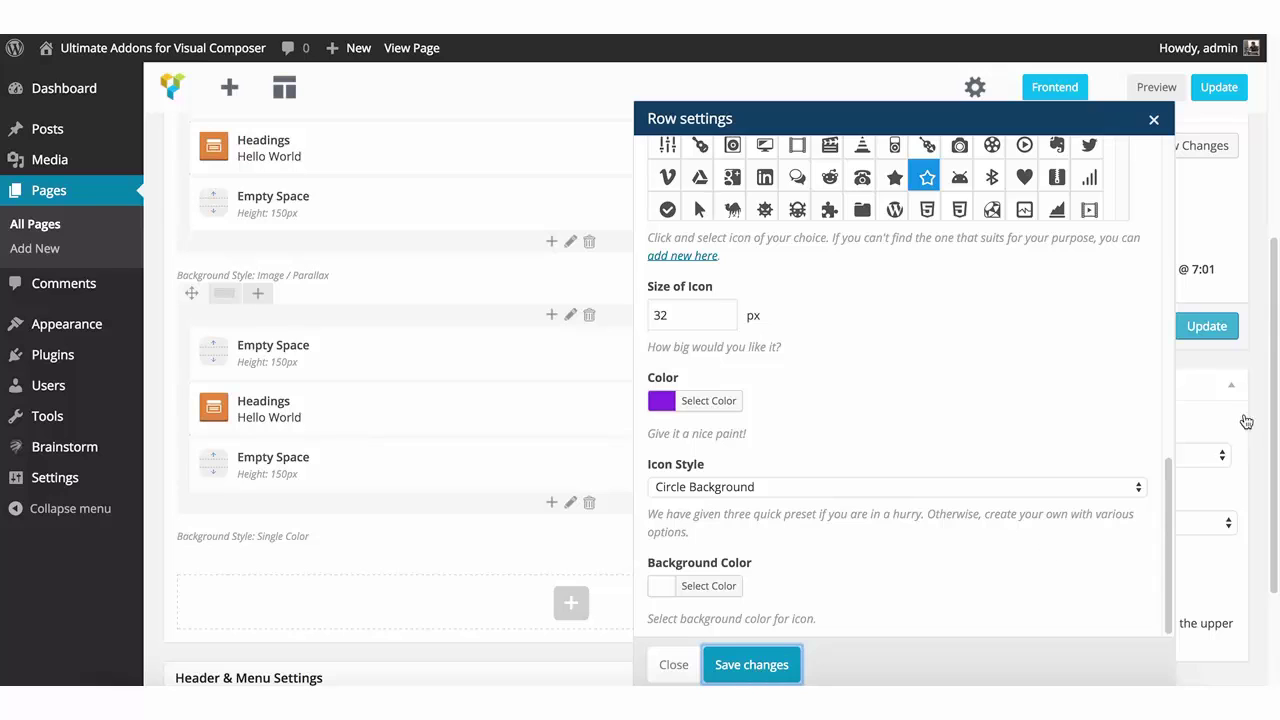
pyautogui.click(1218, 332)
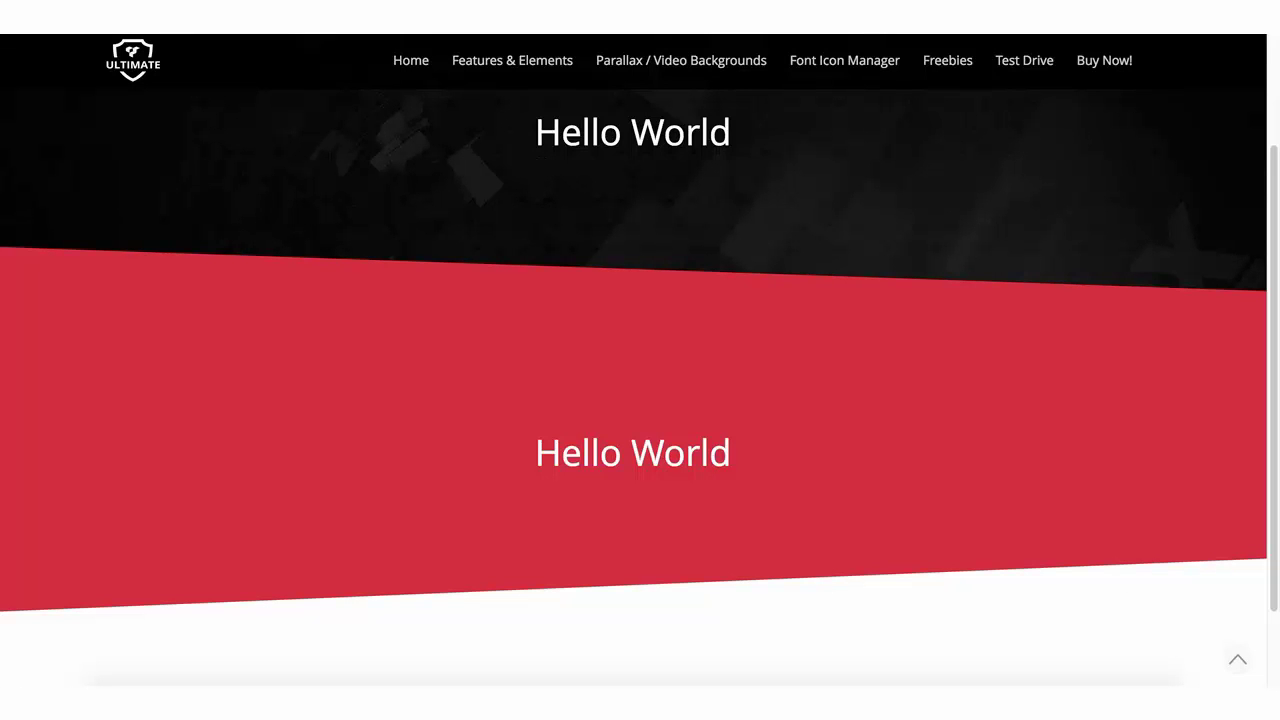
pyautogui.click(64, 18)
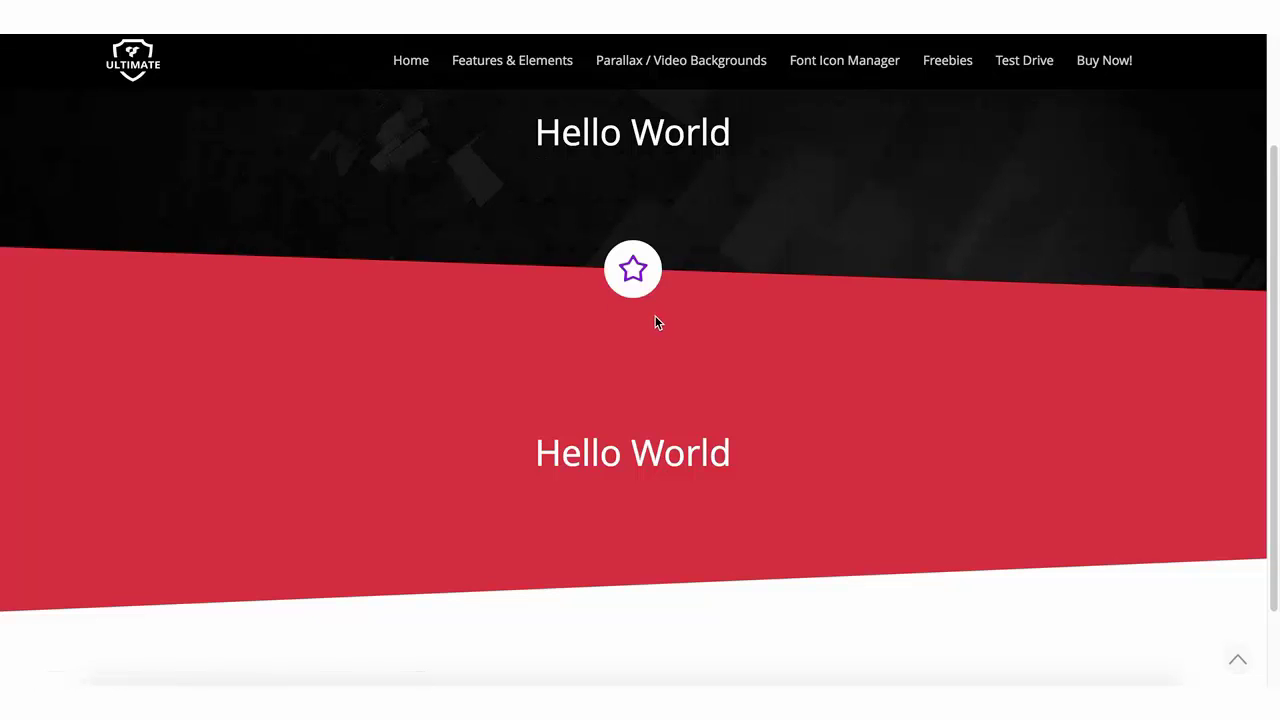
pyautogui.scroll(2, 650, 323)
pyautogui.scroll(-3, 648, 330)
pyautogui.scroll(3, 630, 290)
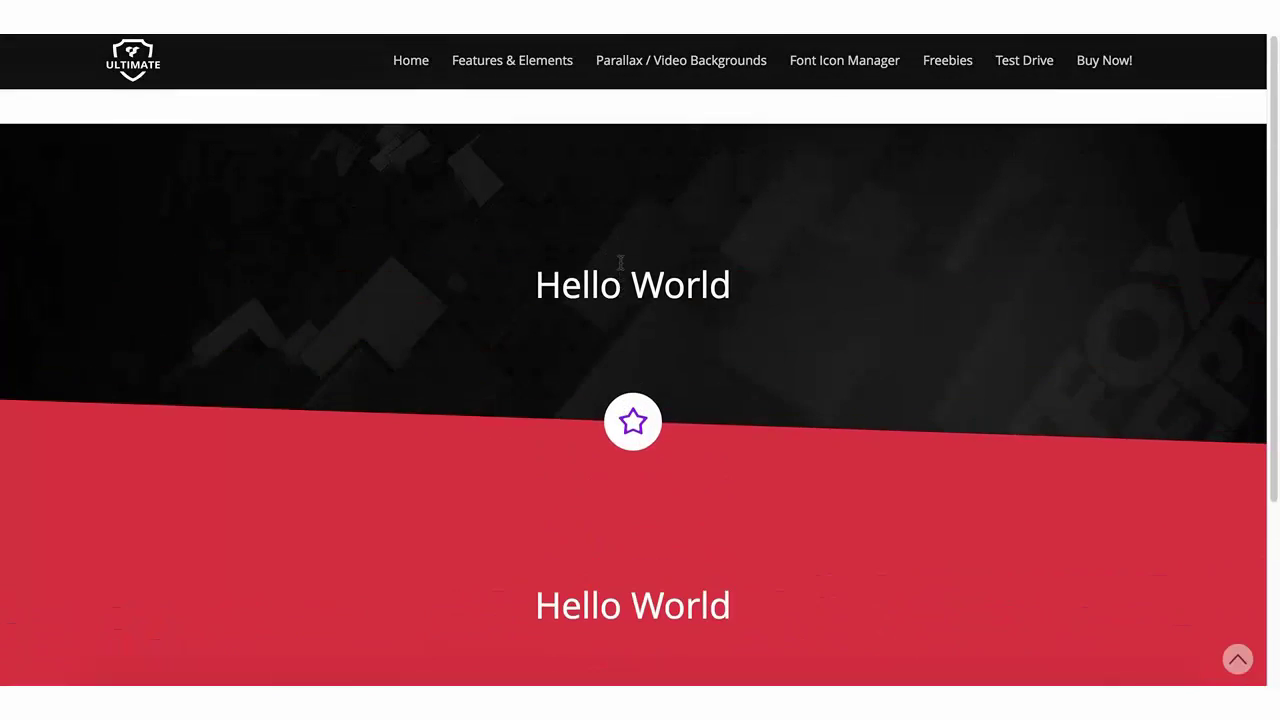
pyautogui.scroll(-1, 640, 326)
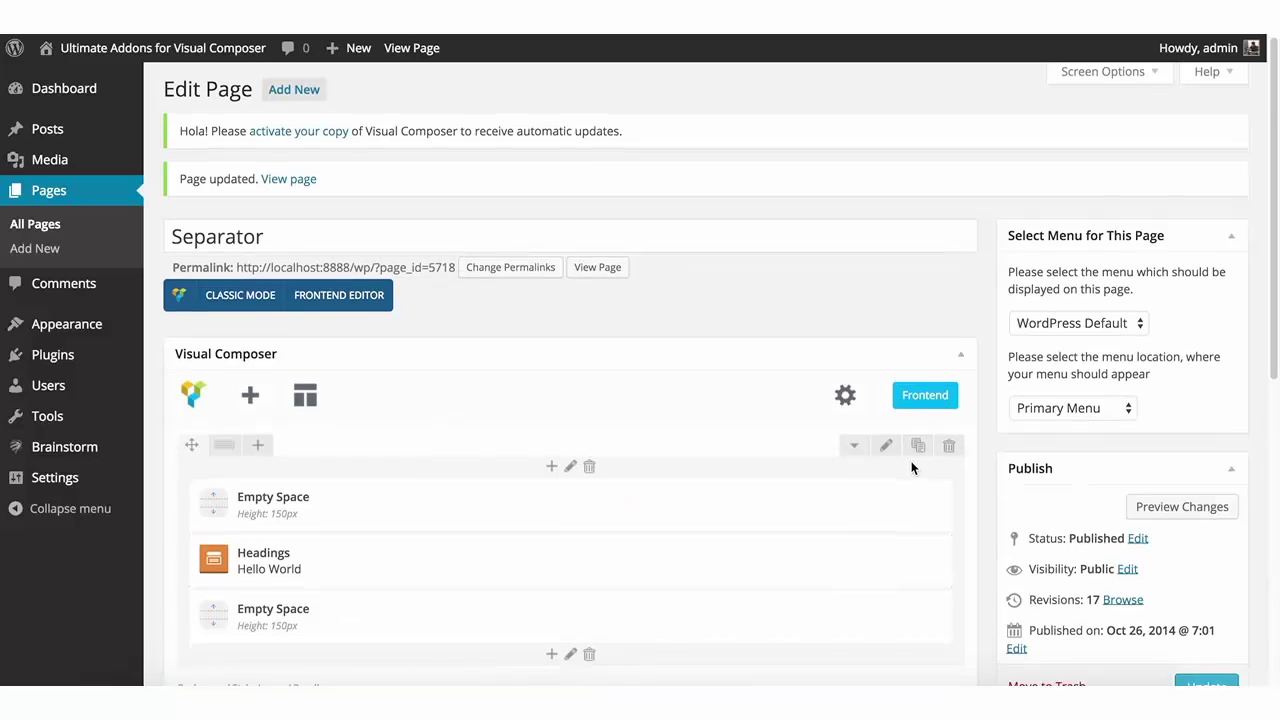
# Change the first row's separator type to Big Triangle Right in its effect settings.
pyautogui.scroll(-3, 895, 356)
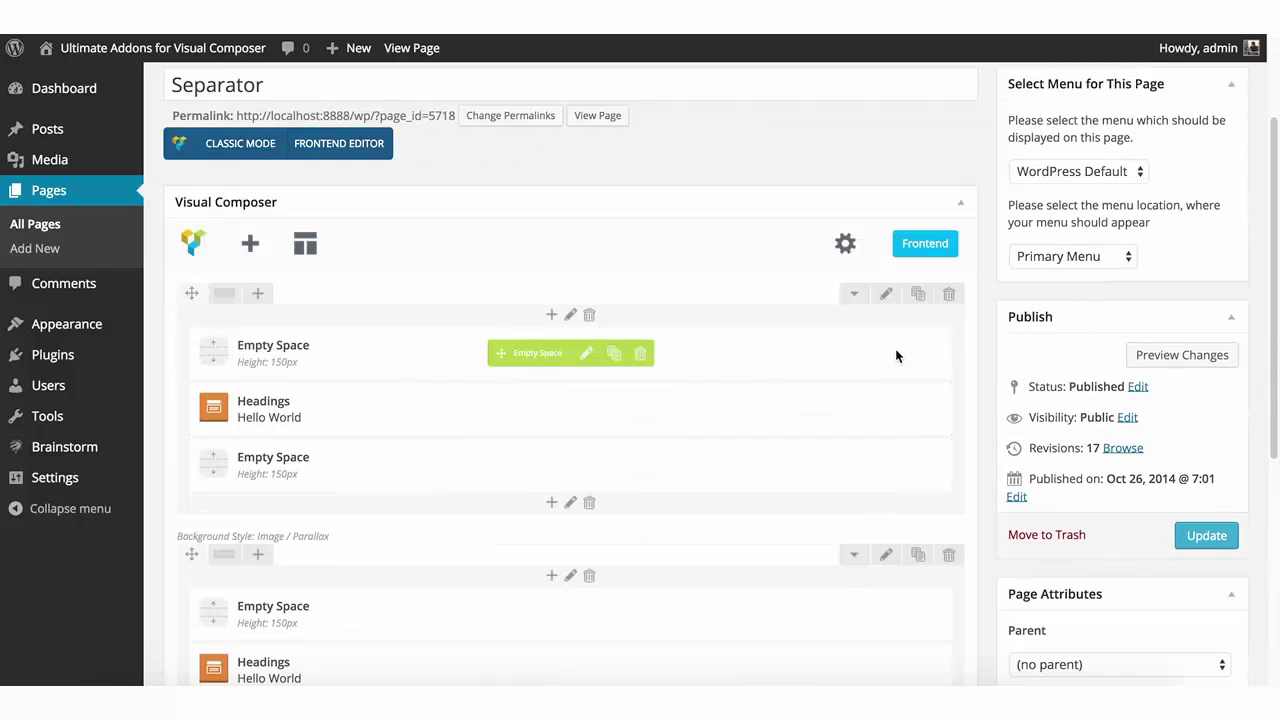
pyautogui.click(885, 293)
pyautogui.click(946, 164)
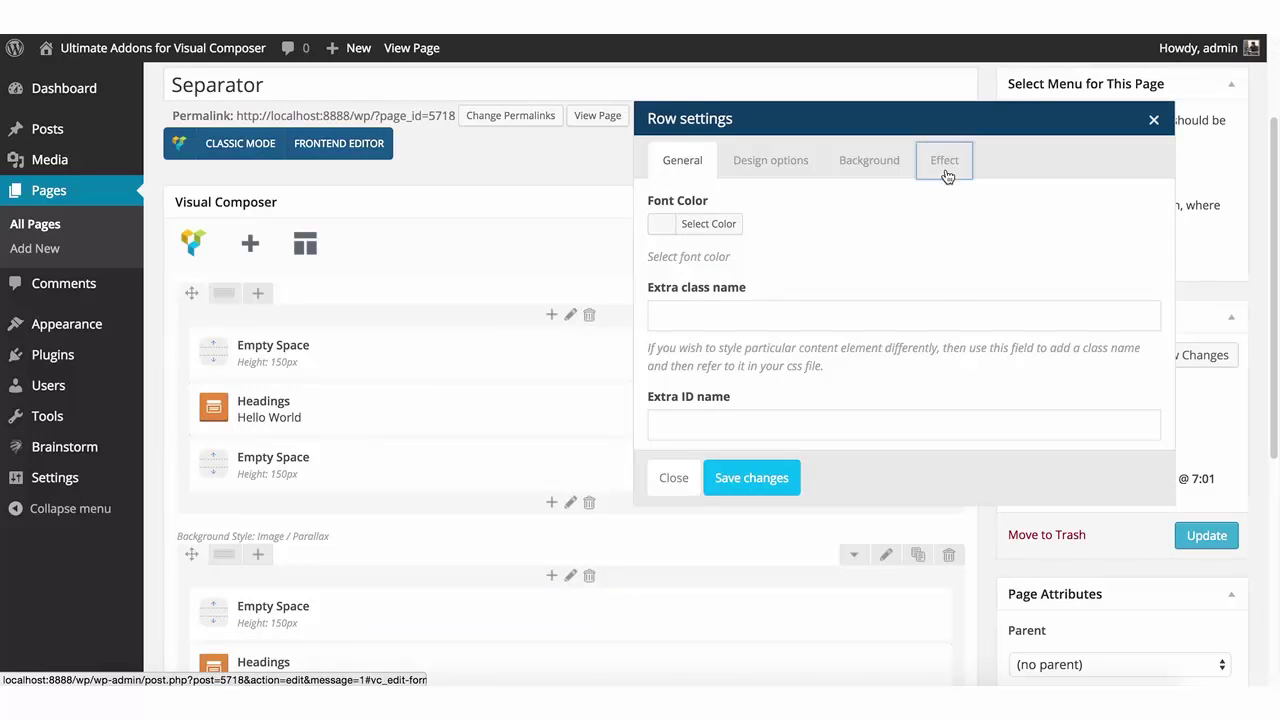
pyautogui.scroll(-3, 832, 486)
pyautogui.click(711, 455)
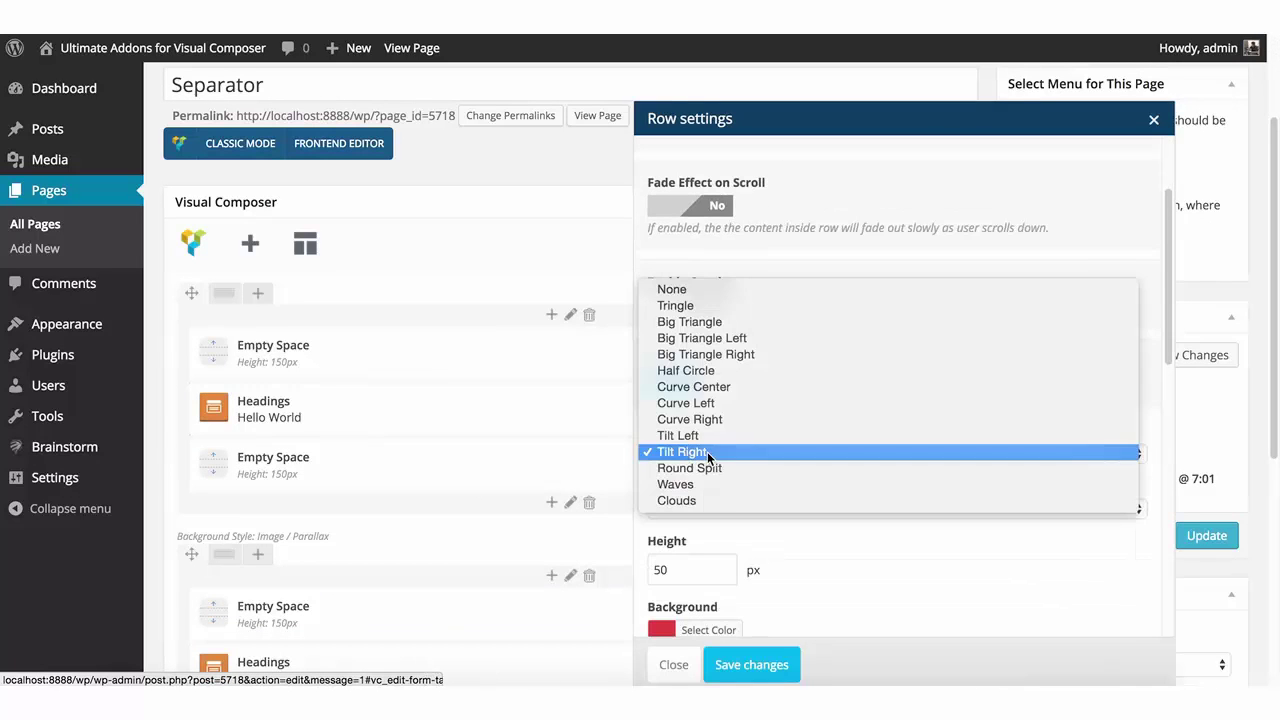
pyautogui.click(705, 354)
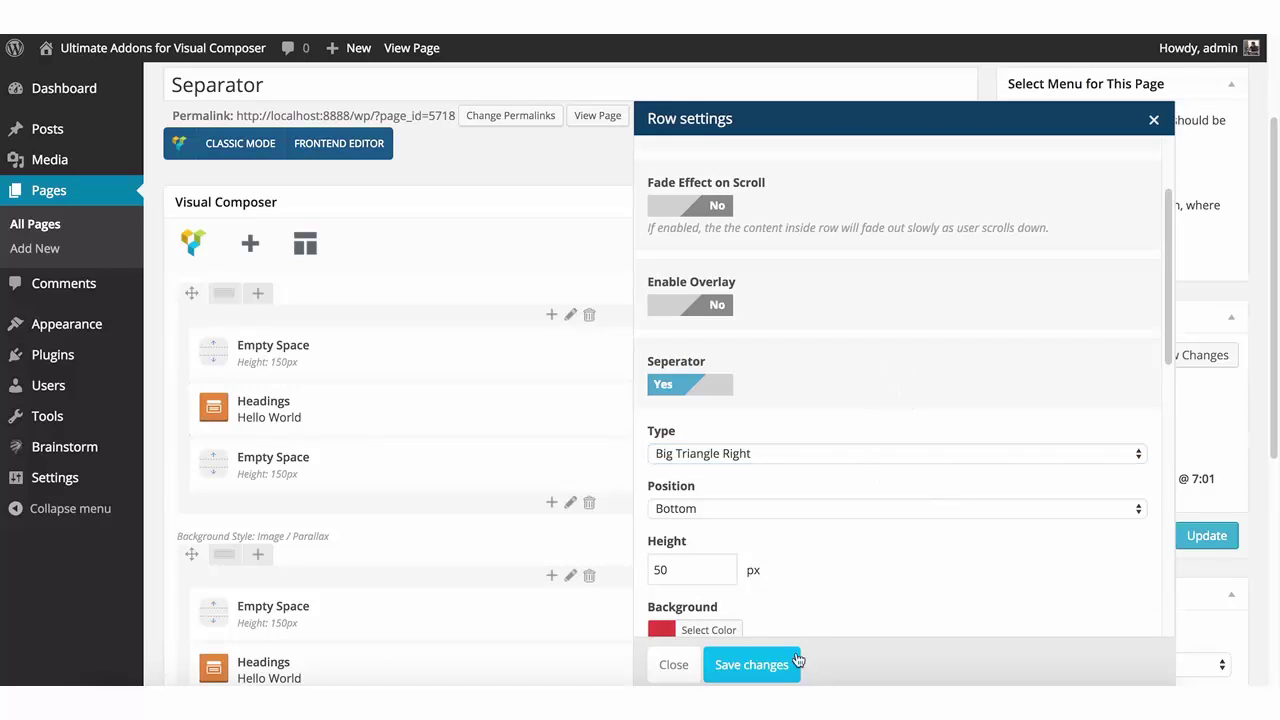
# Save the row settings, update the page, and review the new separator shape on the live page.
pyautogui.click(757, 664)
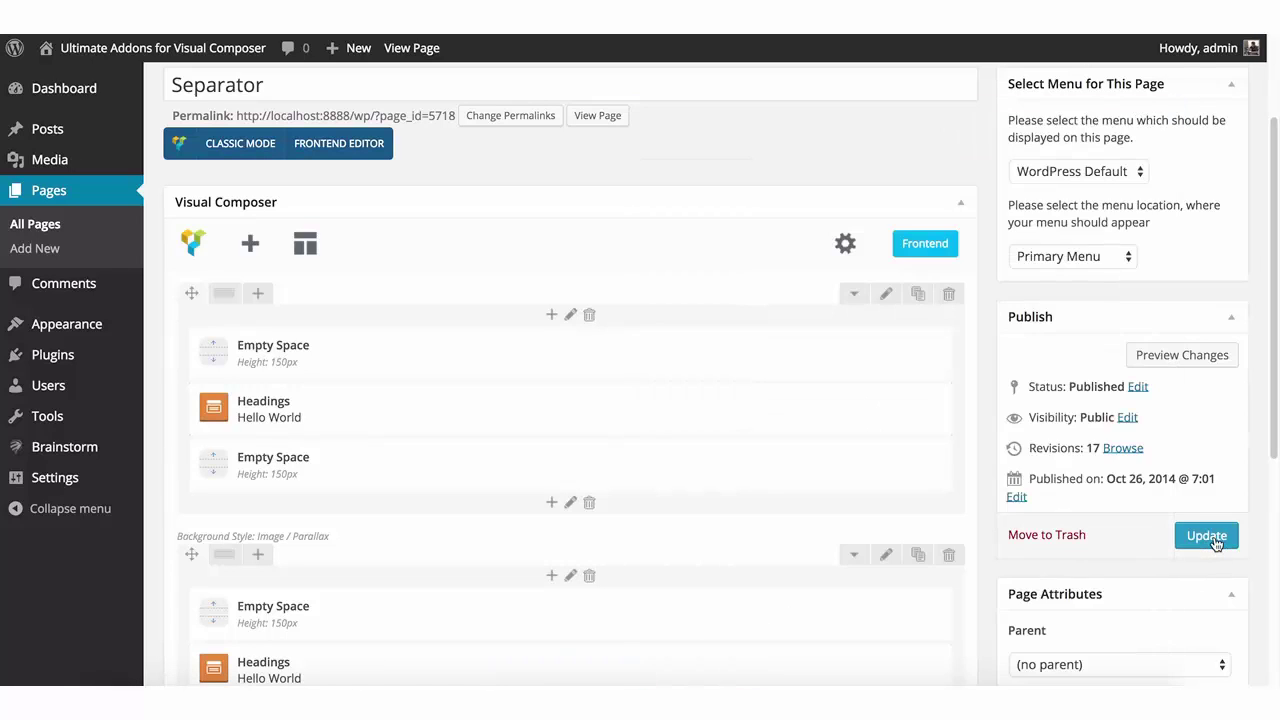
pyautogui.click(1210, 537)
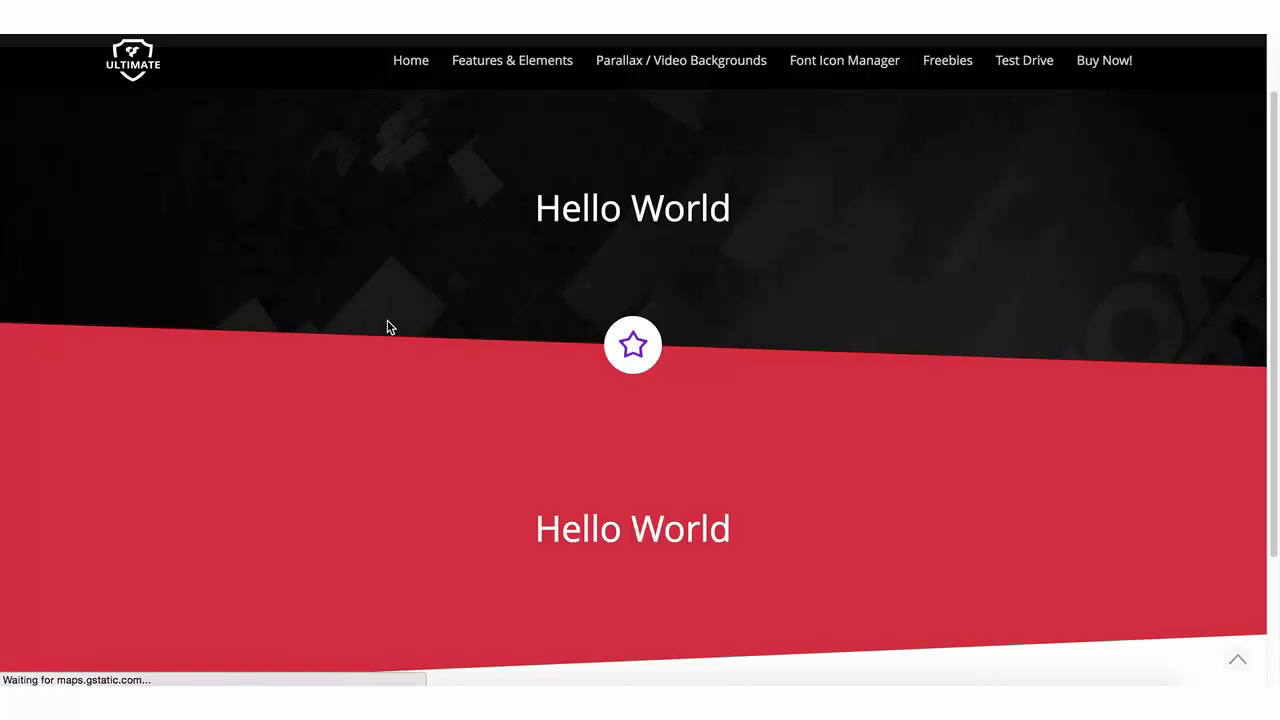
pyautogui.scroll(1, 418, 310)
pyautogui.scroll(1, 417, 304)
pyautogui.scroll(-3, 416, 303)
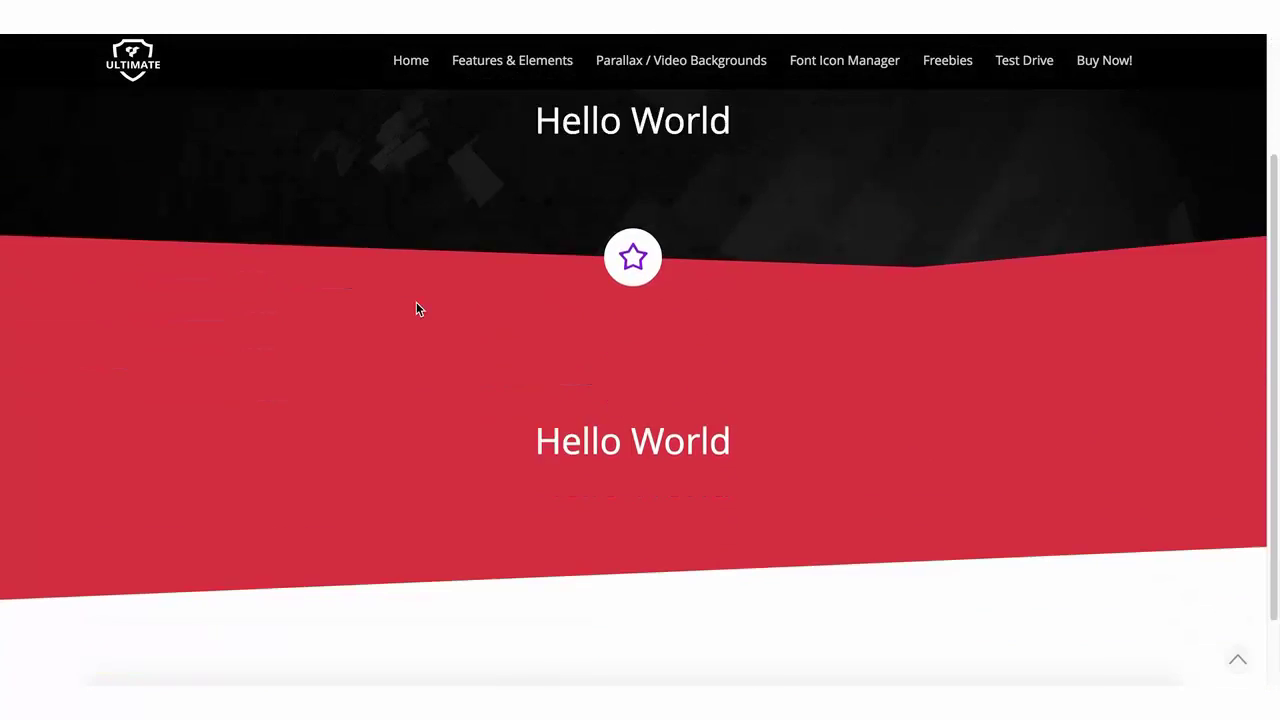
pyautogui.scroll(1, 414, 302)
pyautogui.scroll(2, 406, 303)
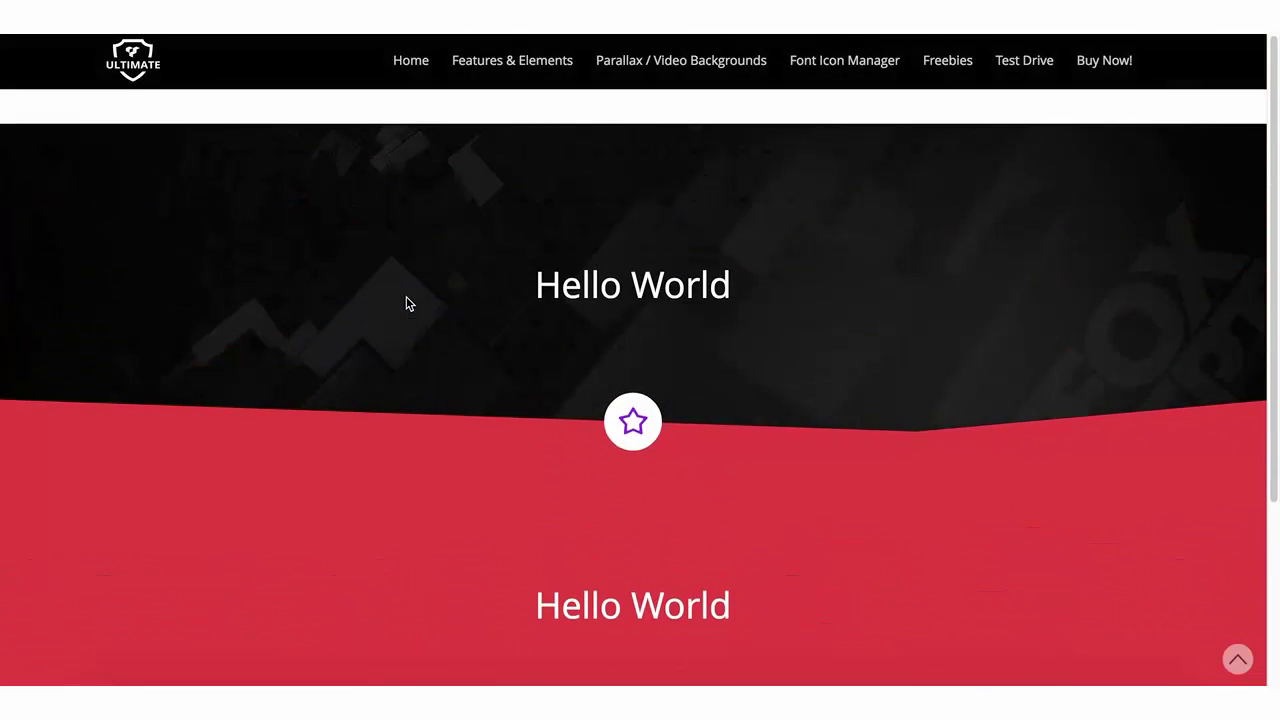
pyautogui.scroll(-2, 406, 300)
pyautogui.scroll(2, 452, 323)
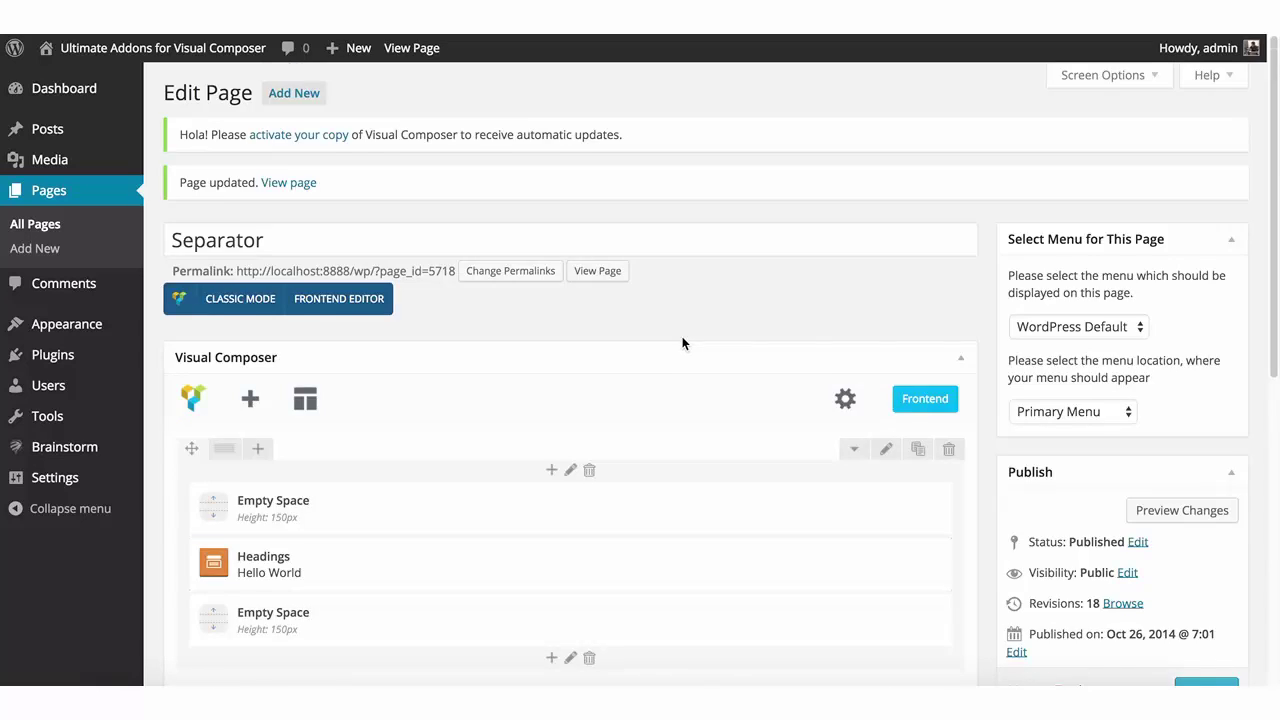
# Change the first row's background style to YouTube Video.
pyautogui.scroll(-4, 683, 340)
pyautogui.click(894, 148)
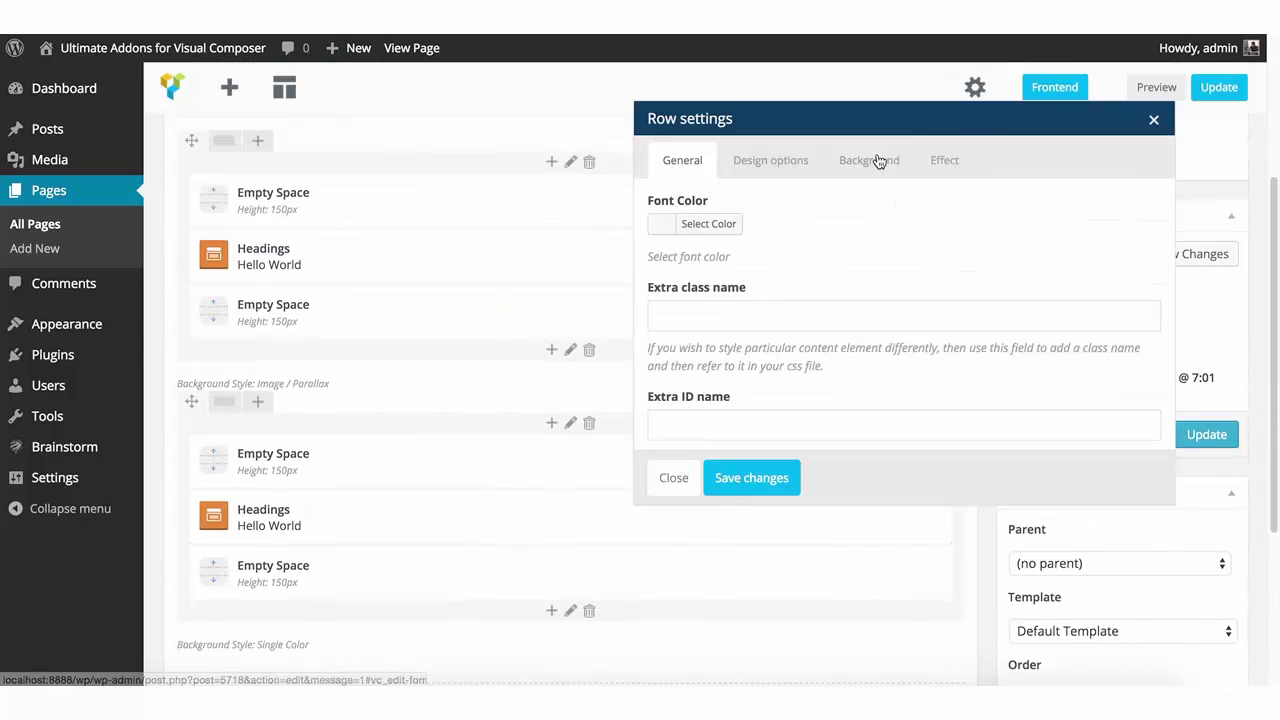
pyautogui.click(874, 161)
pyautogui.click(701, 224)
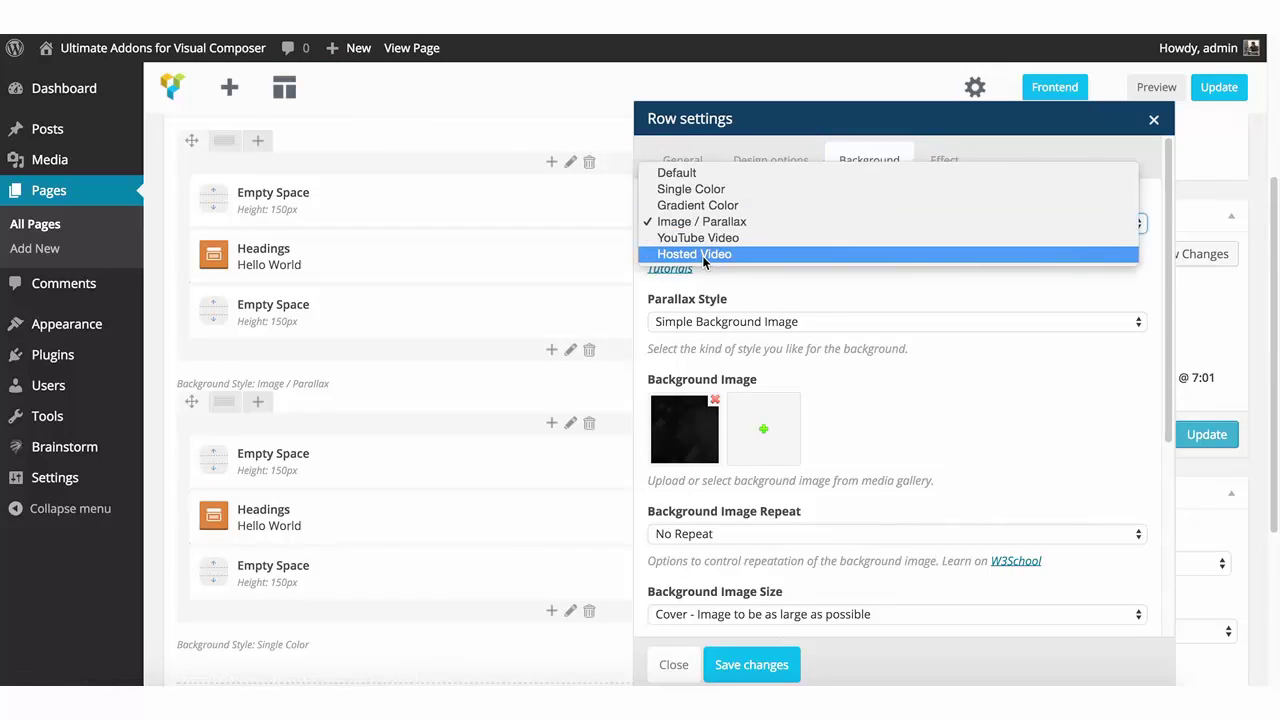
pyautogui.click(700, 238)
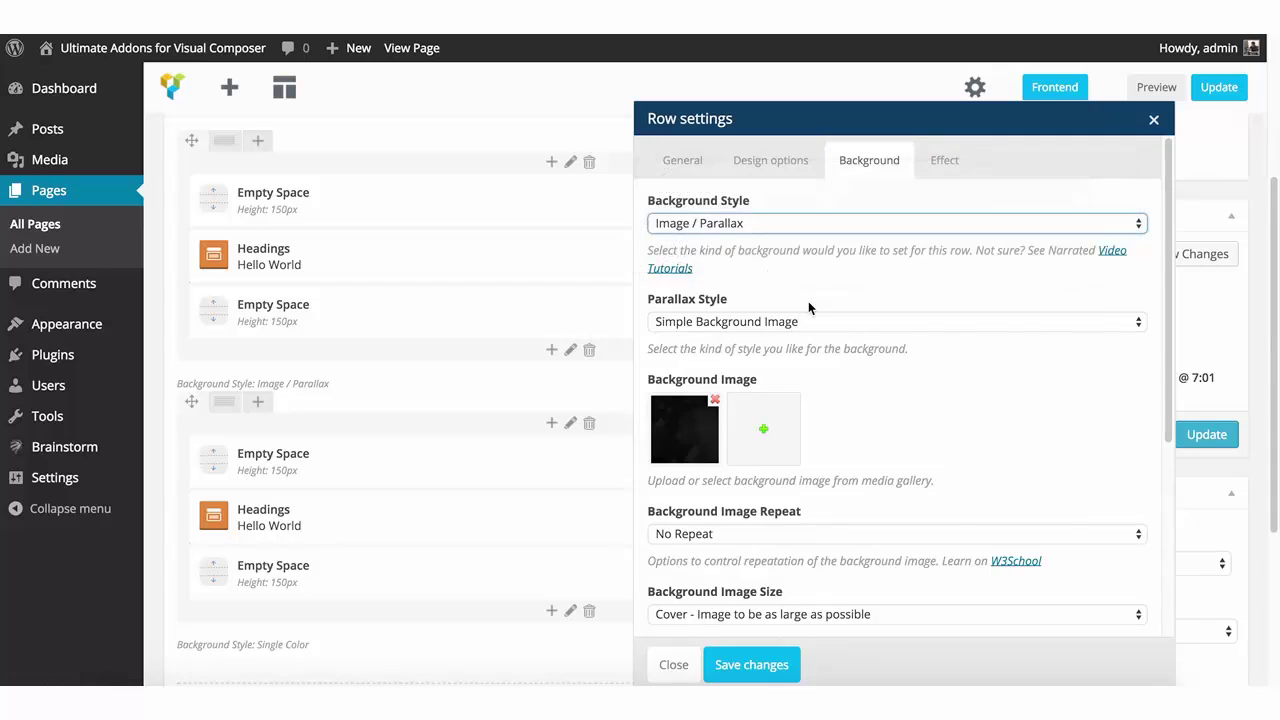
pyautogui.click(763, 252)
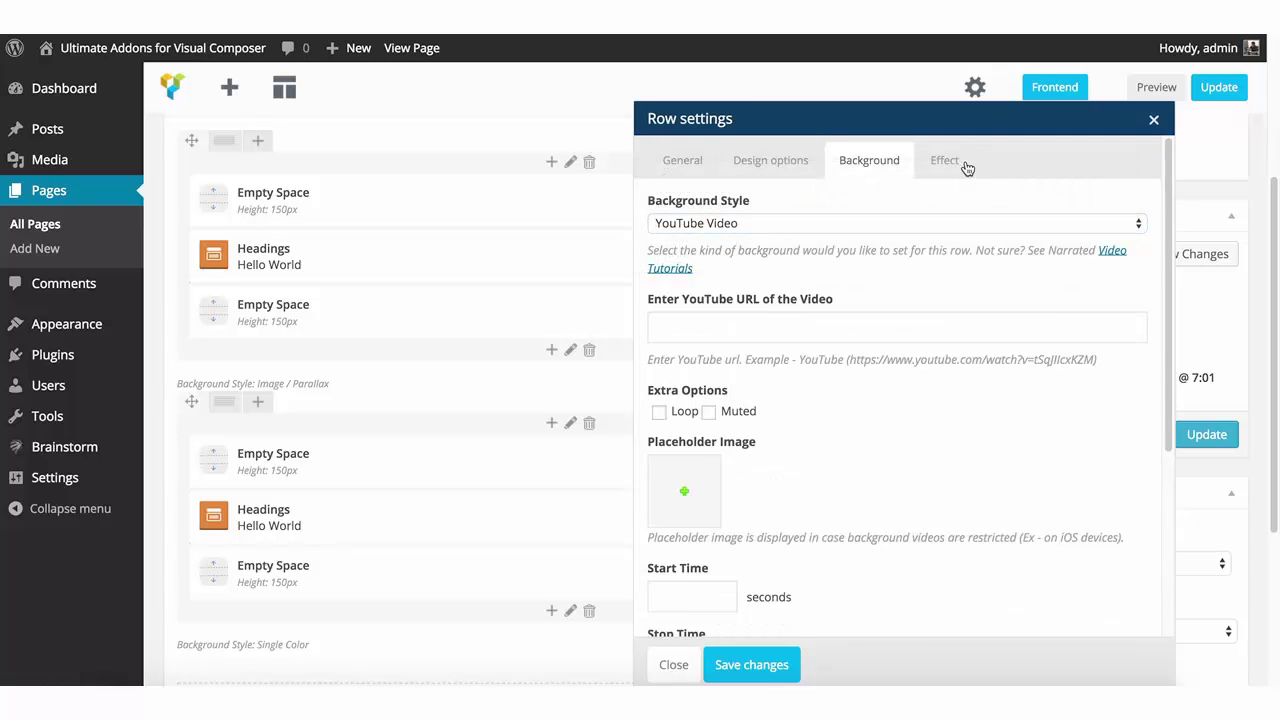
# Switch to YouTube and open "How to Manually Install a Plugin on WordPress using FTP" from the Brainstorm Force channel's videos.
pyautogui.click(1082, 22)
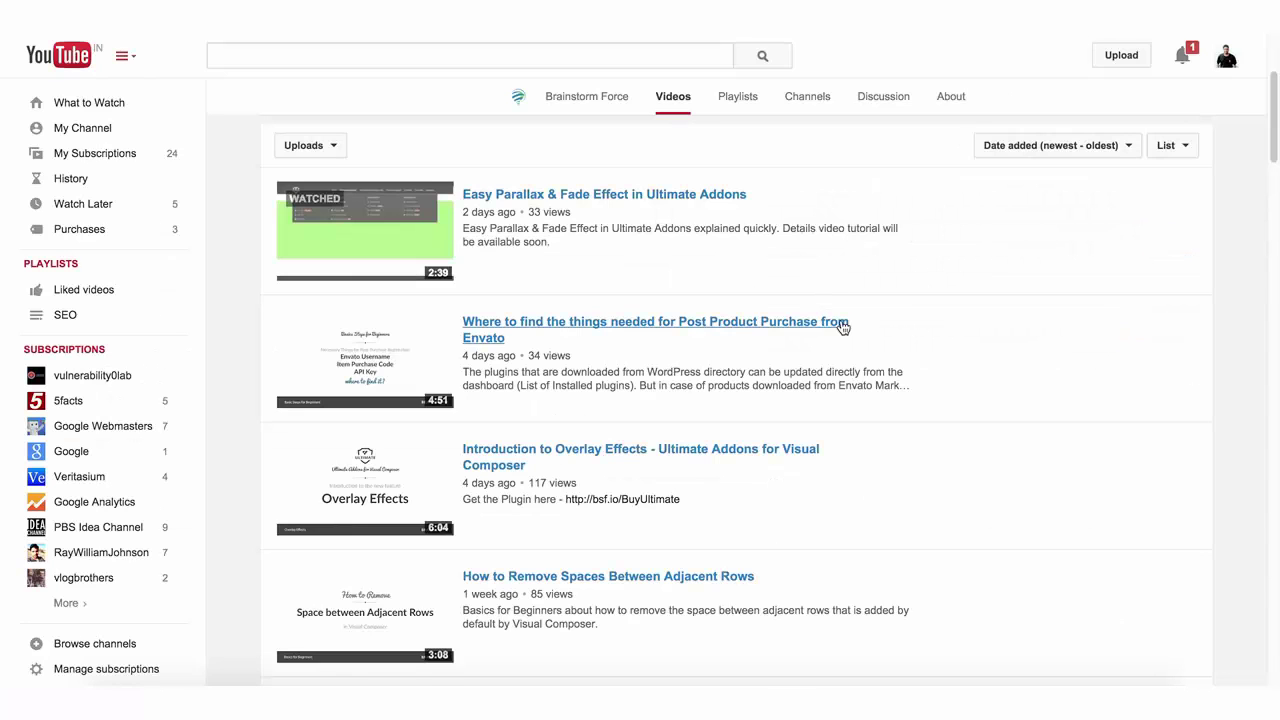
pyautogui.scroll(-6, 820, 330)
pyautogui.scroll(-3, 795, 347)
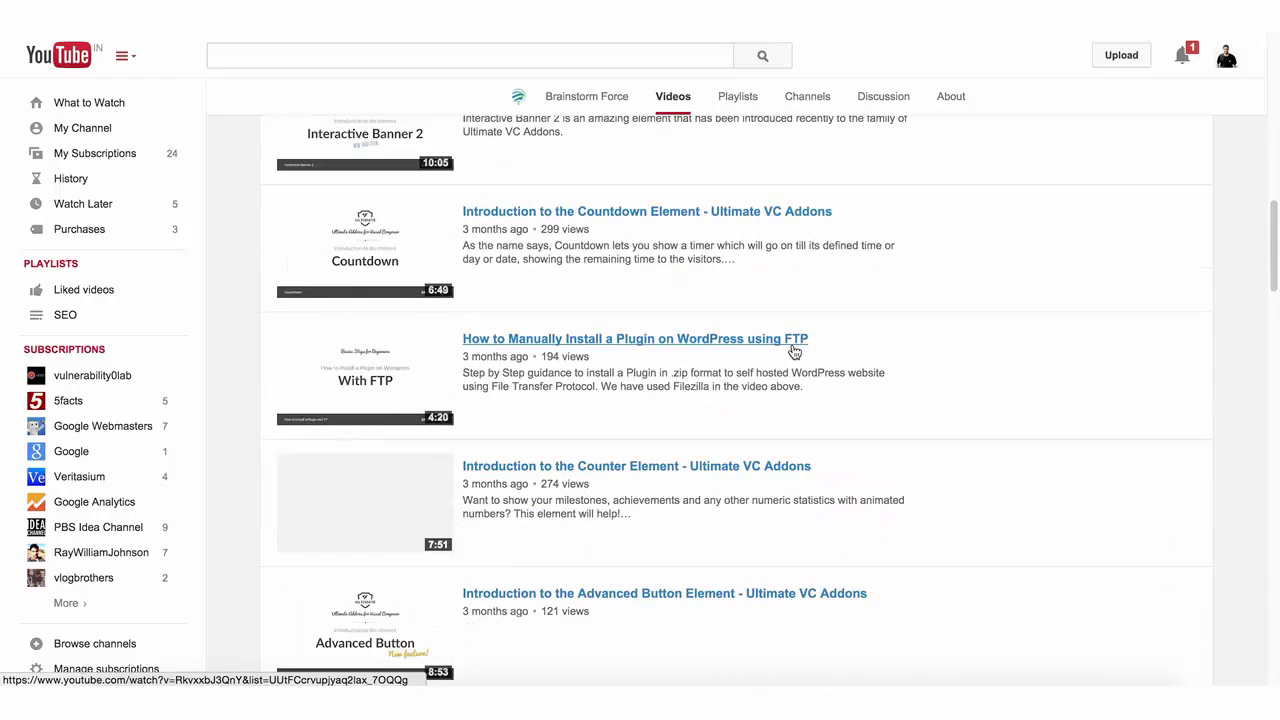
pyautogui.click(618, 341)
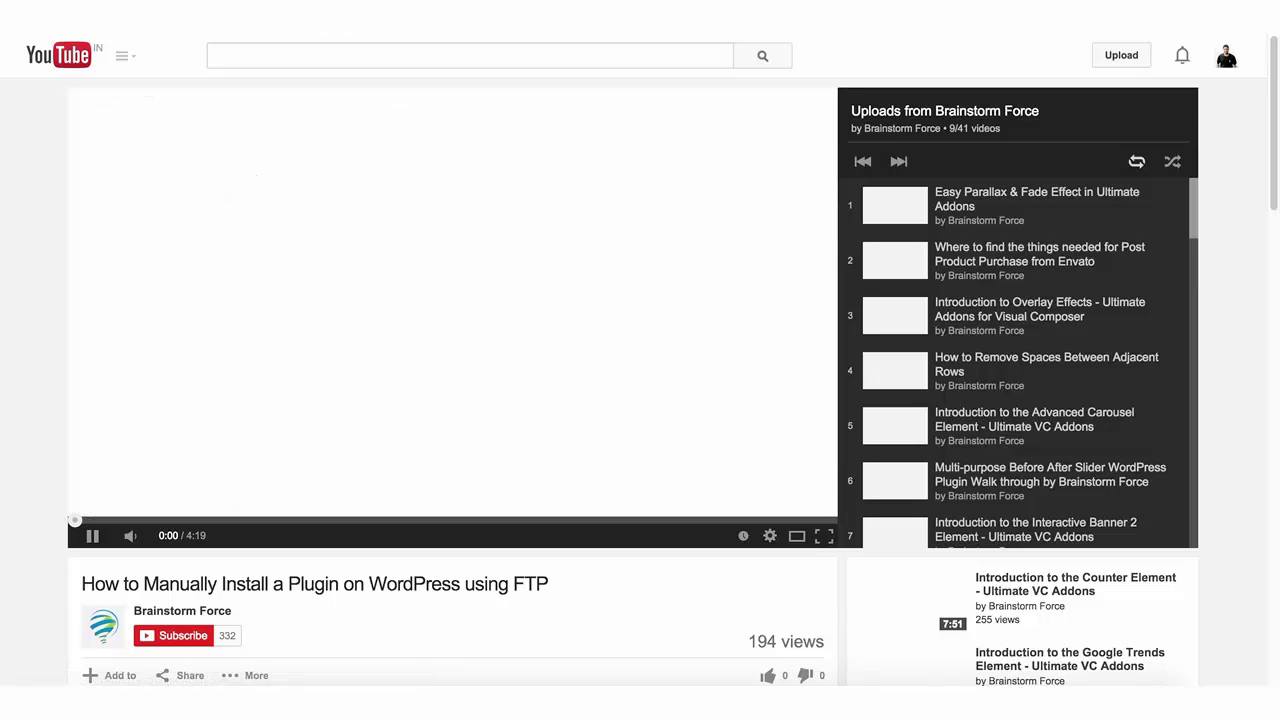
pyautogui.press('super+Left')
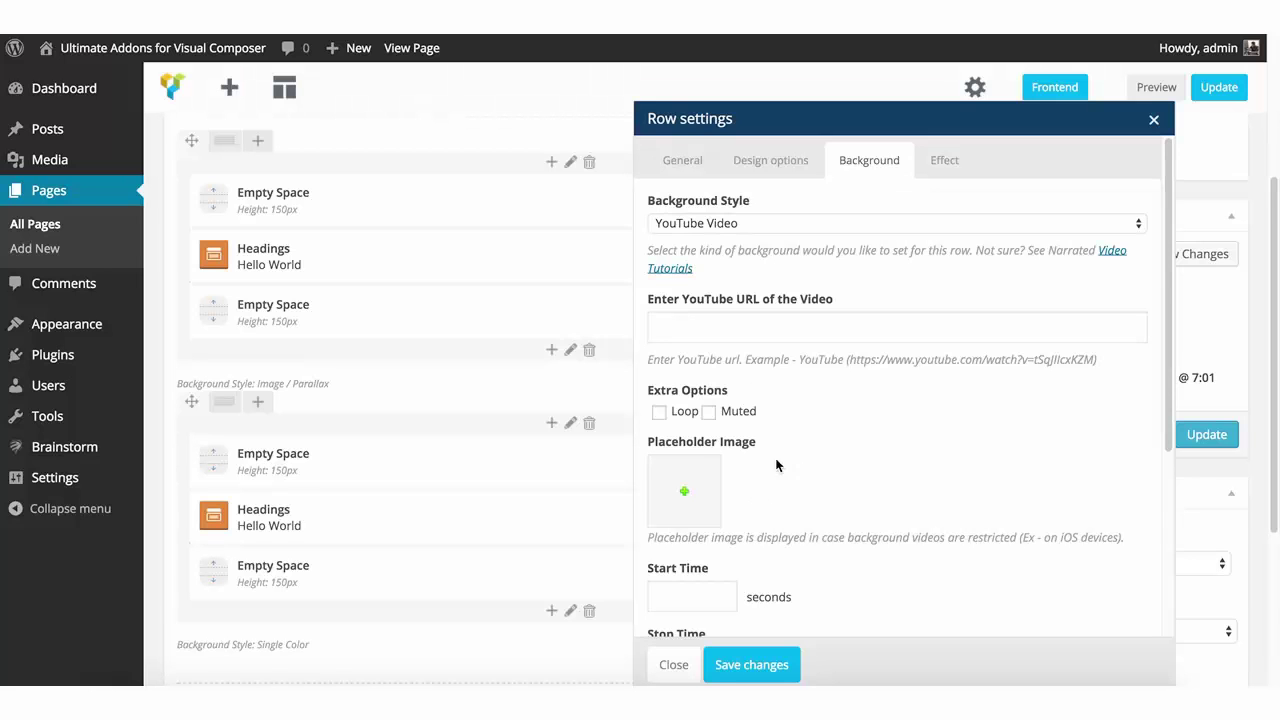
pyautogui.click(717, 327)
pyautogui.write('https://www.youtube.com/watch?v=RkvxxbJ3QnY')
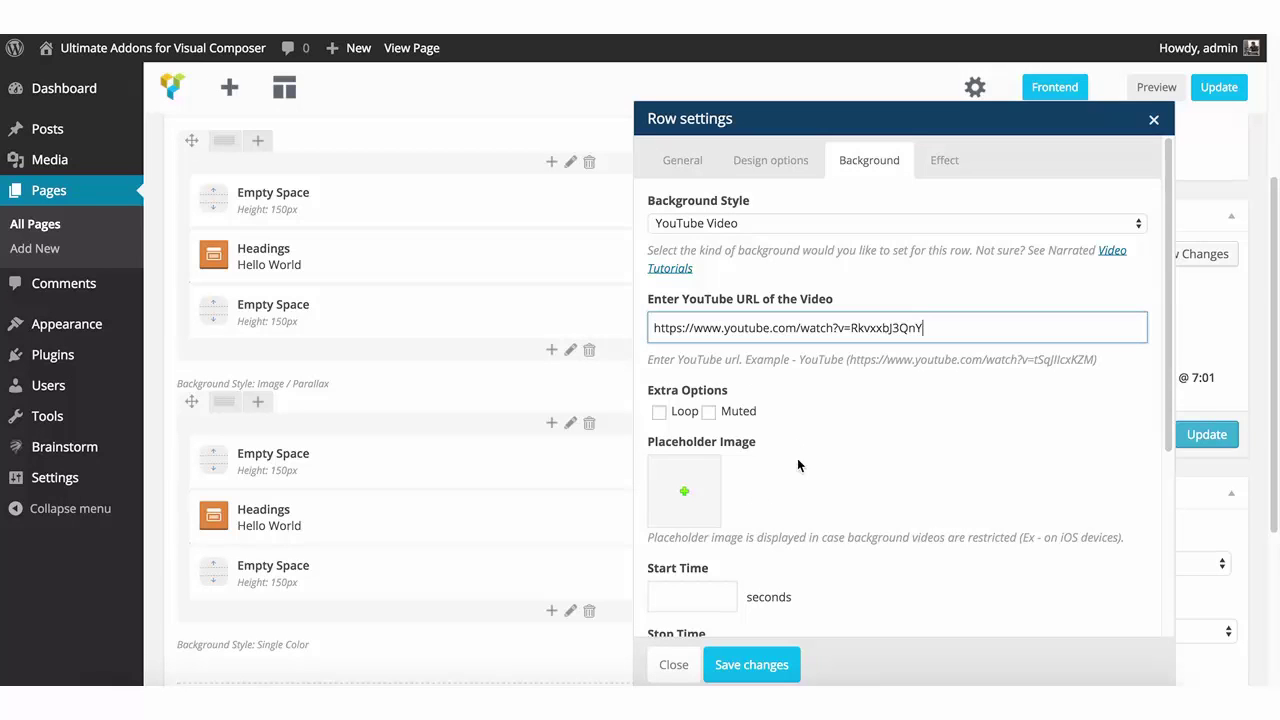
# Enable Muted and Loop for the background video, then save the row settings and update the page.
pyautogui.click(708, 414)
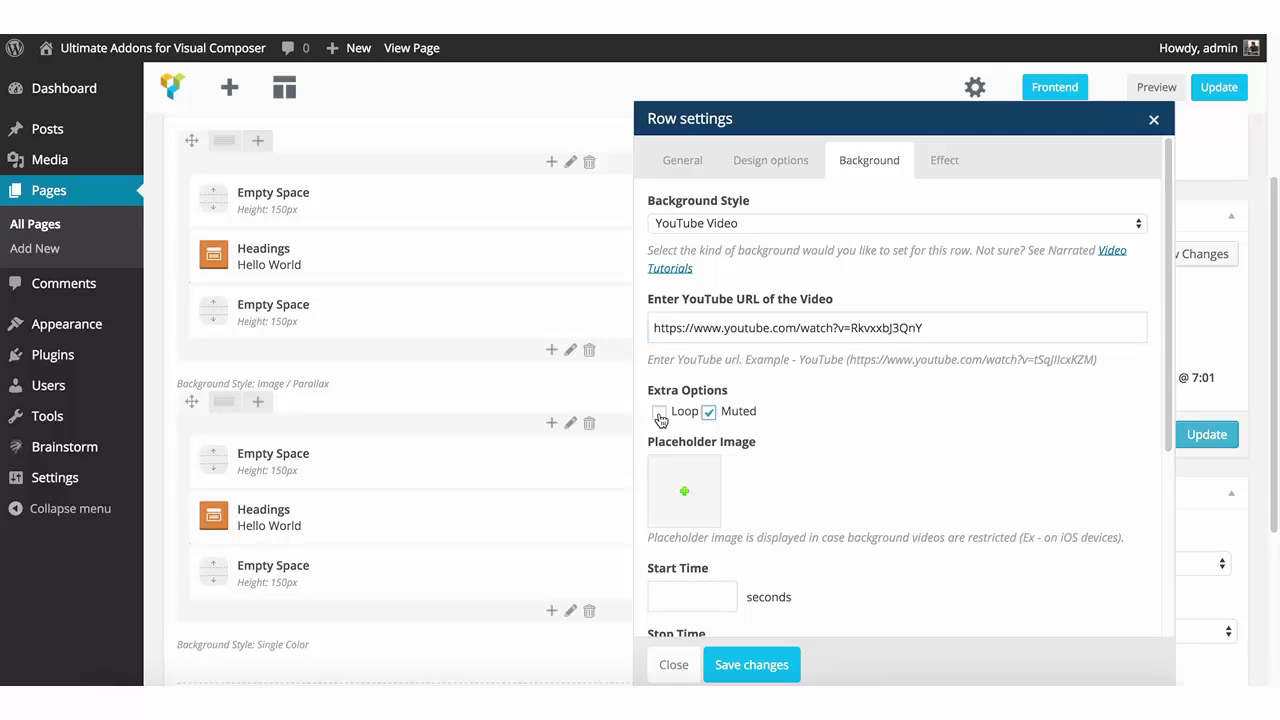
pyautogui.click(660, 416)
pyautogui.click(742, 664)
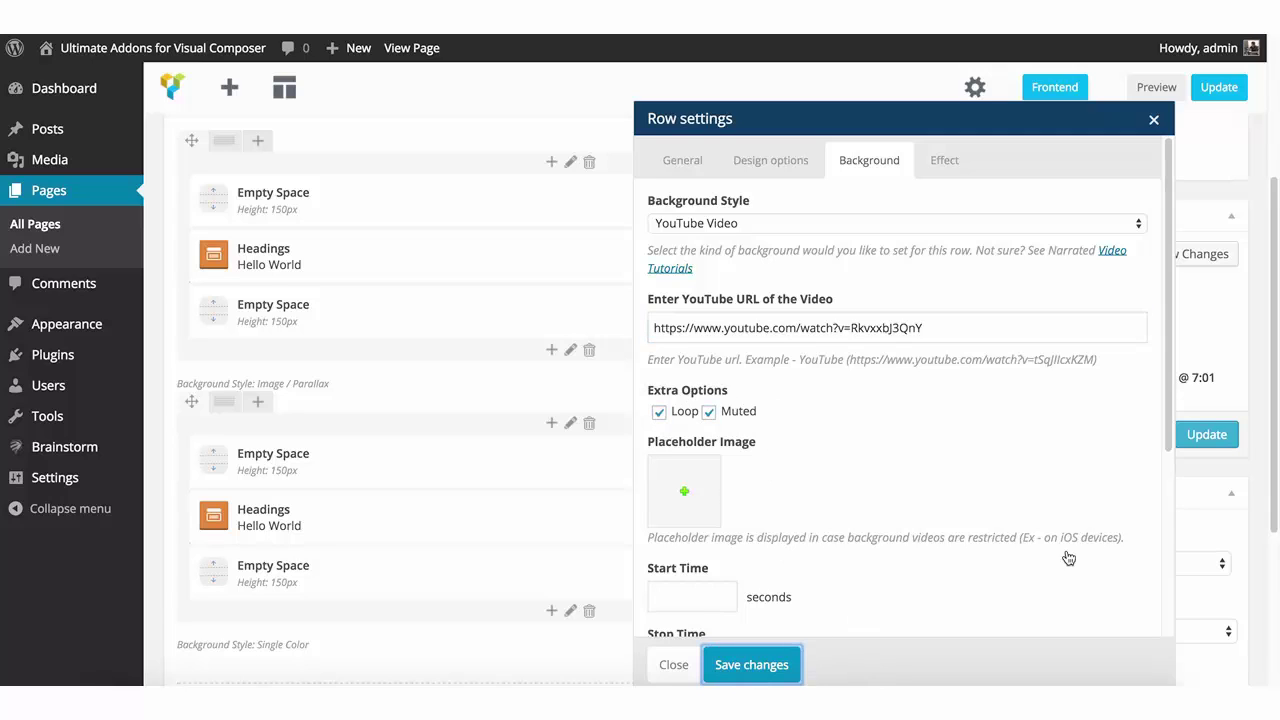
pyautogui.click(1200, 440)
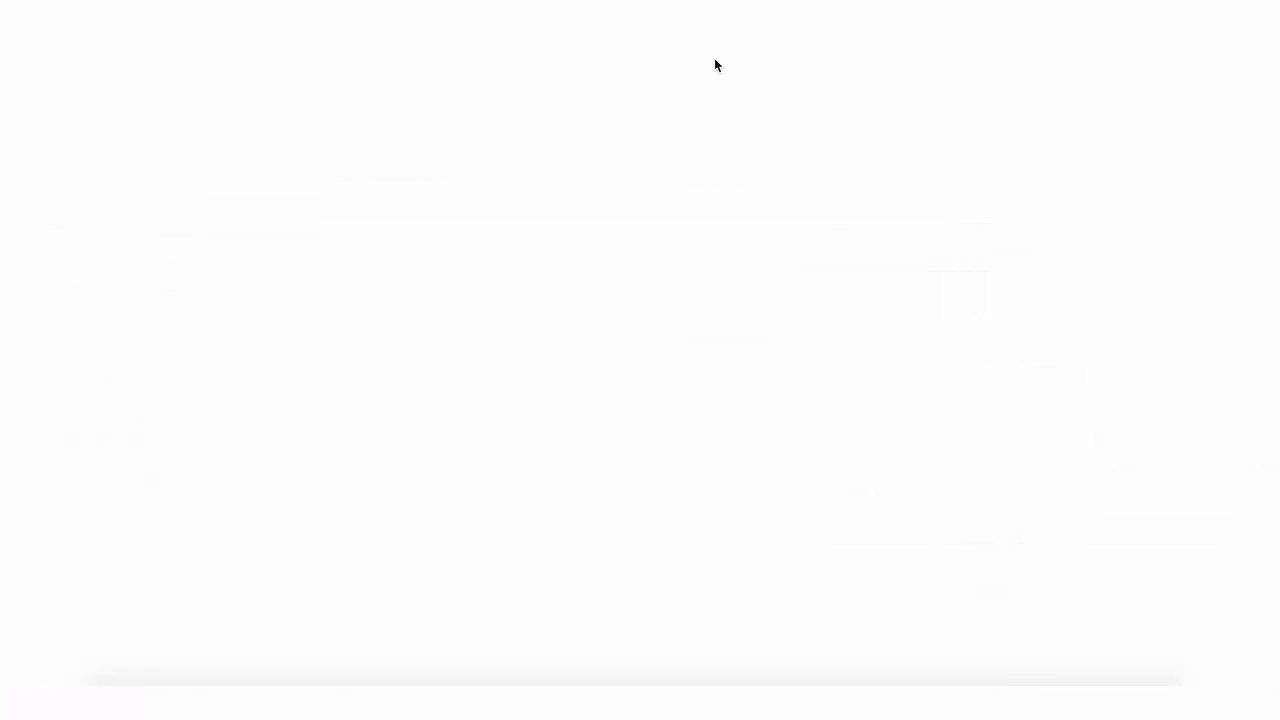